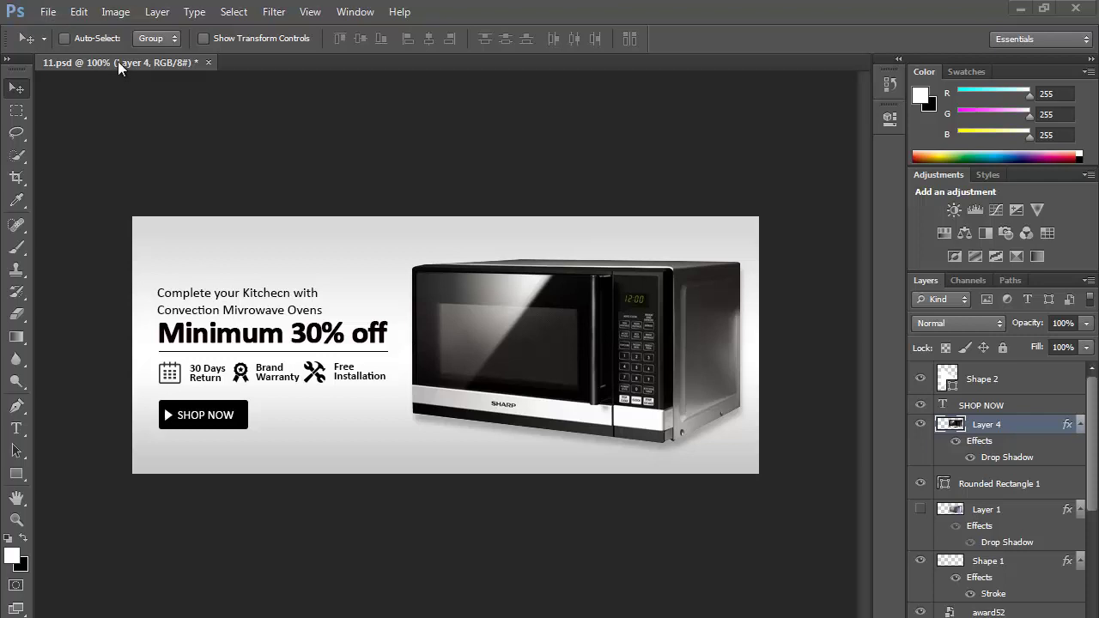
Float the 11.psd document in its own window, enlarge the window around the banner and minimise it
drag(118, 61, 149, 118)
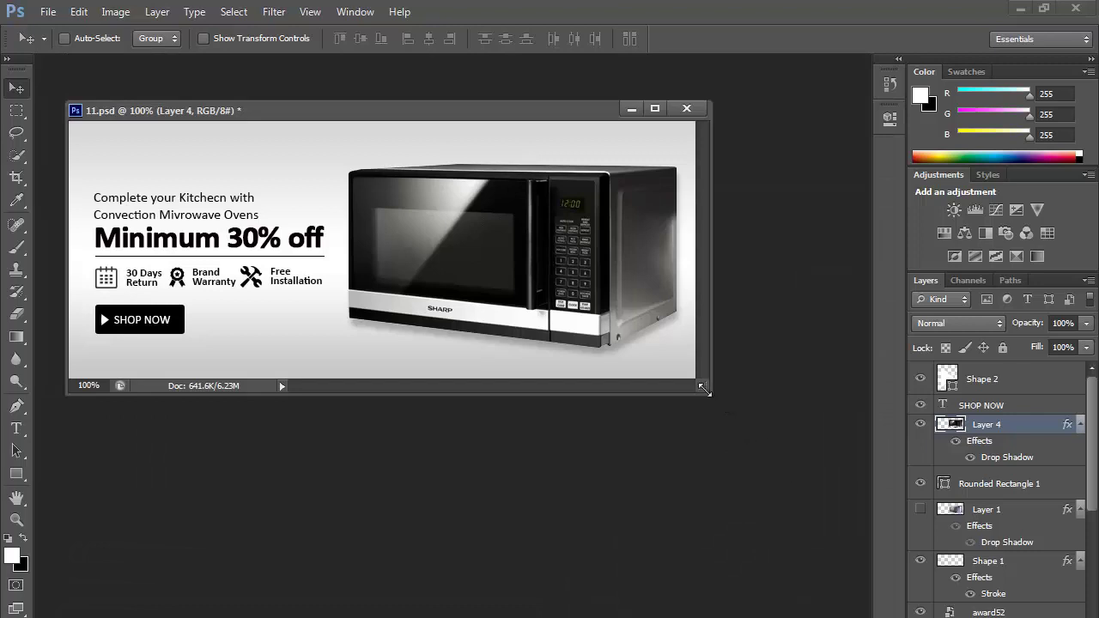
drag(704, 391, 789, 486)
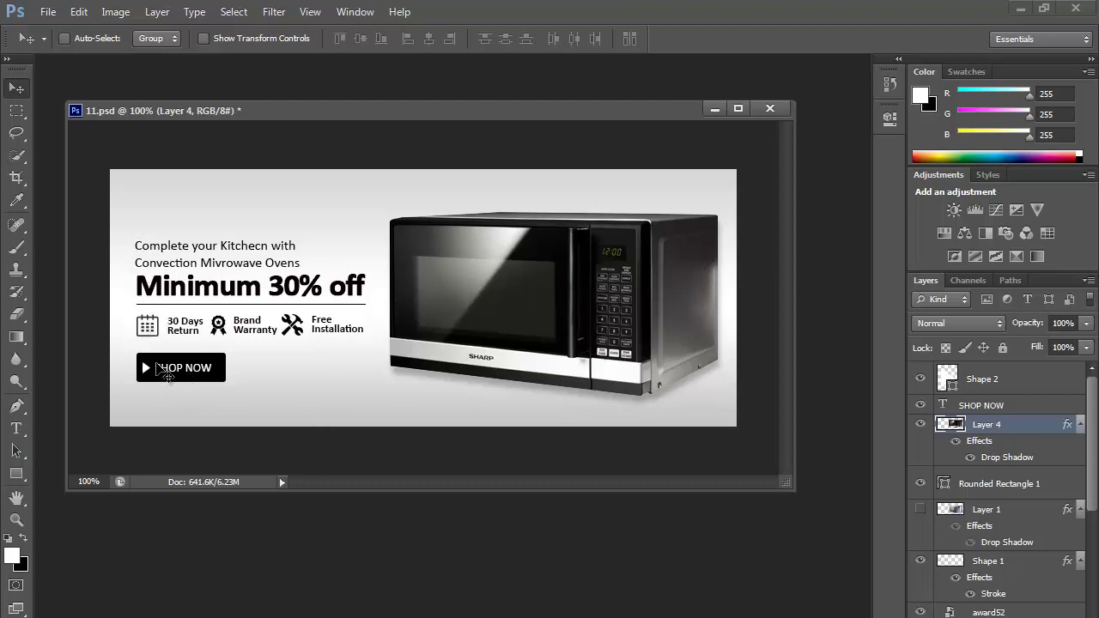
key(Tab)
key(Tab)
click(714, 108)
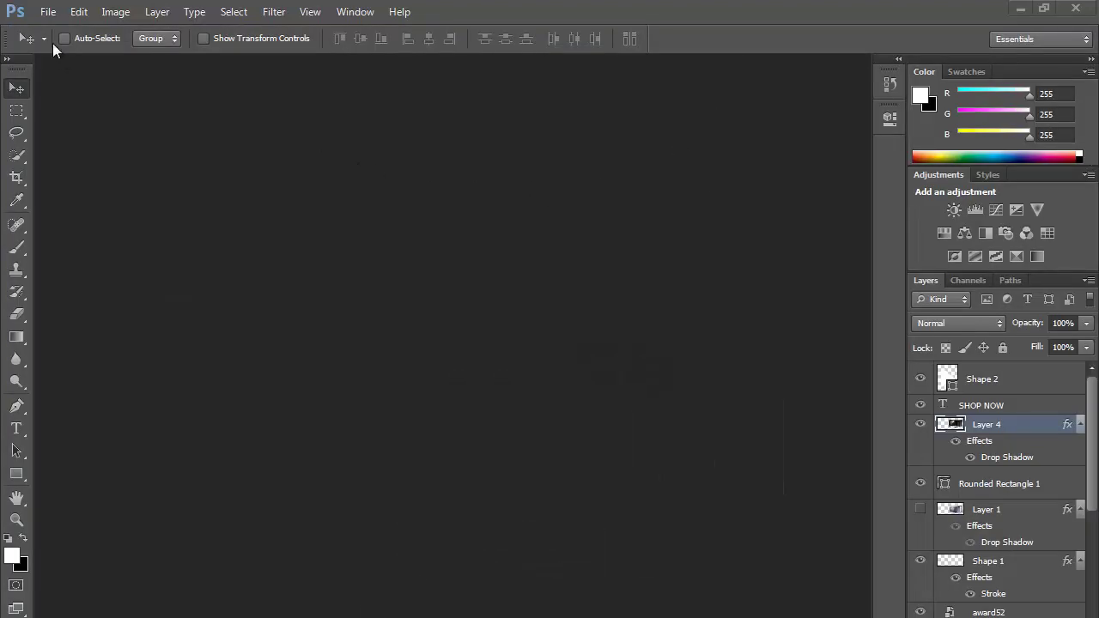
Create a new 730 × 300 pixel RGB document at 72 pixels/inch with a white background
click(46, 15)
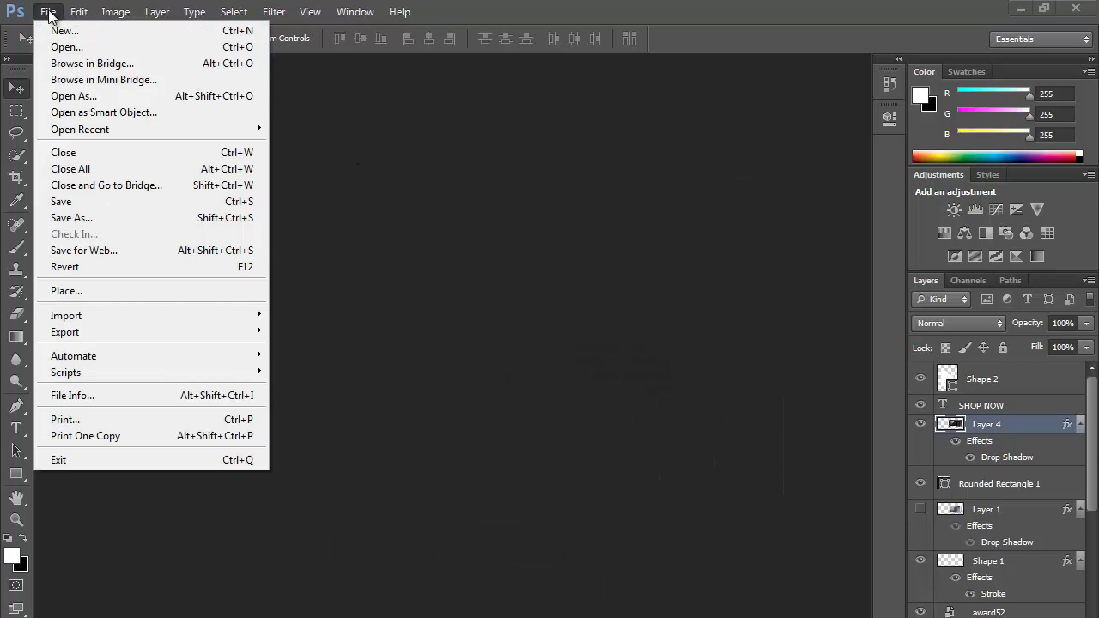
click(53, 31)
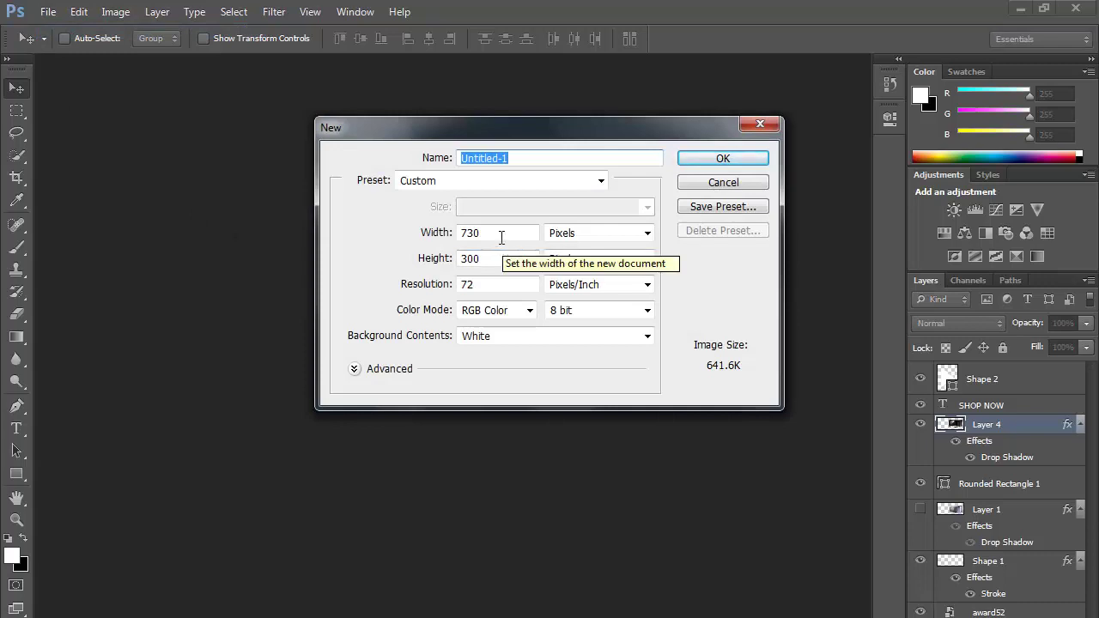
click(722, 158)
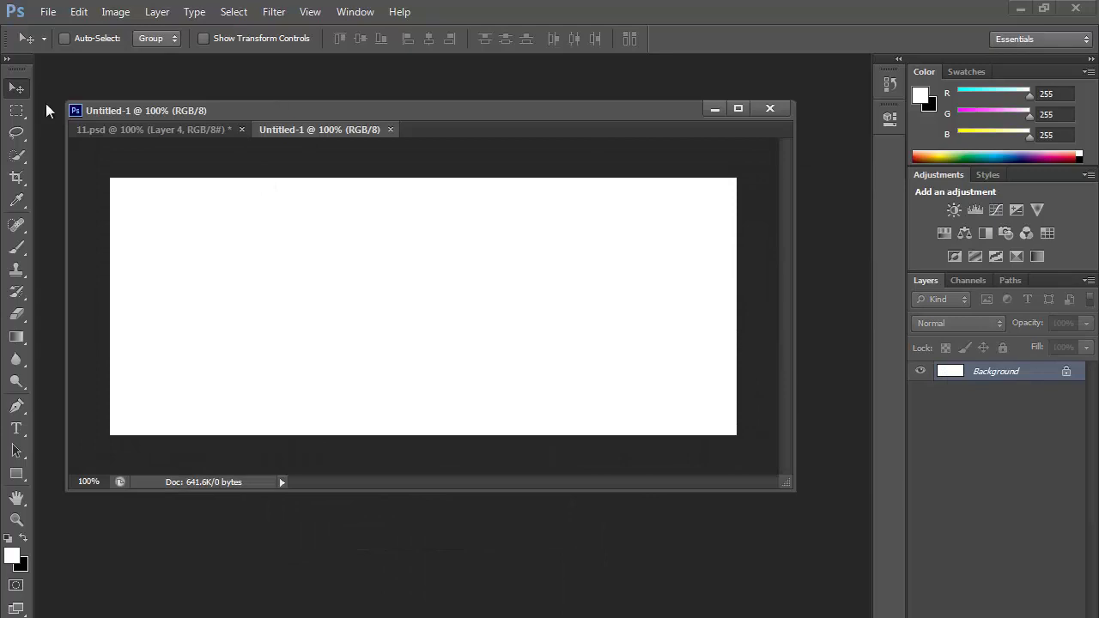
Reposition and enlarge the new document's window around the canvas, and show the rulers
drag(87, 105, 141, 136)
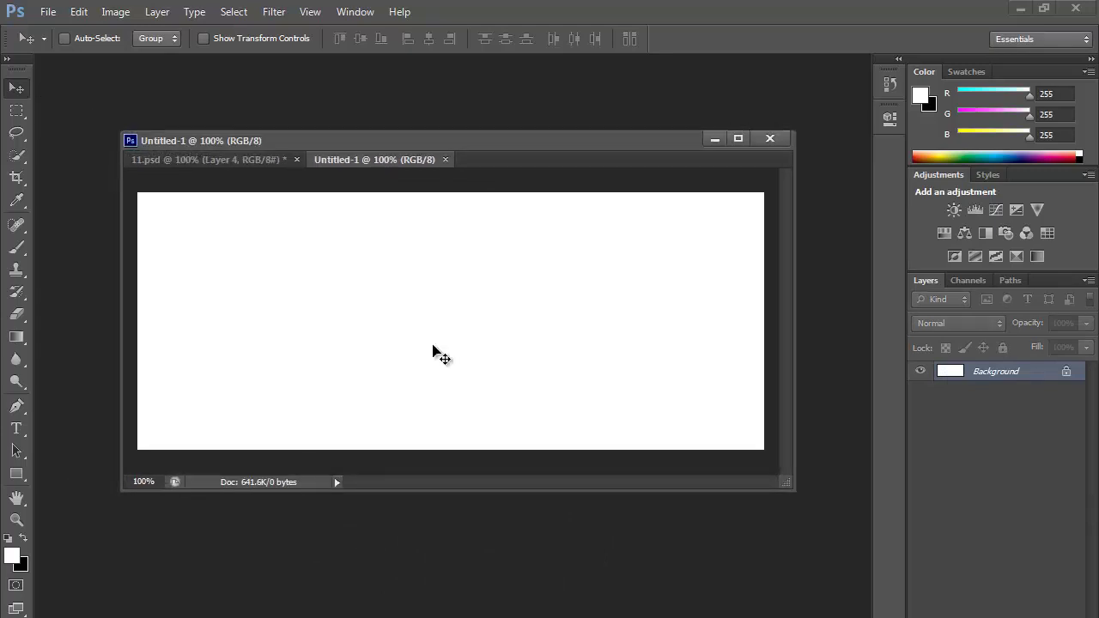
drag(784, 484, 804, 518)
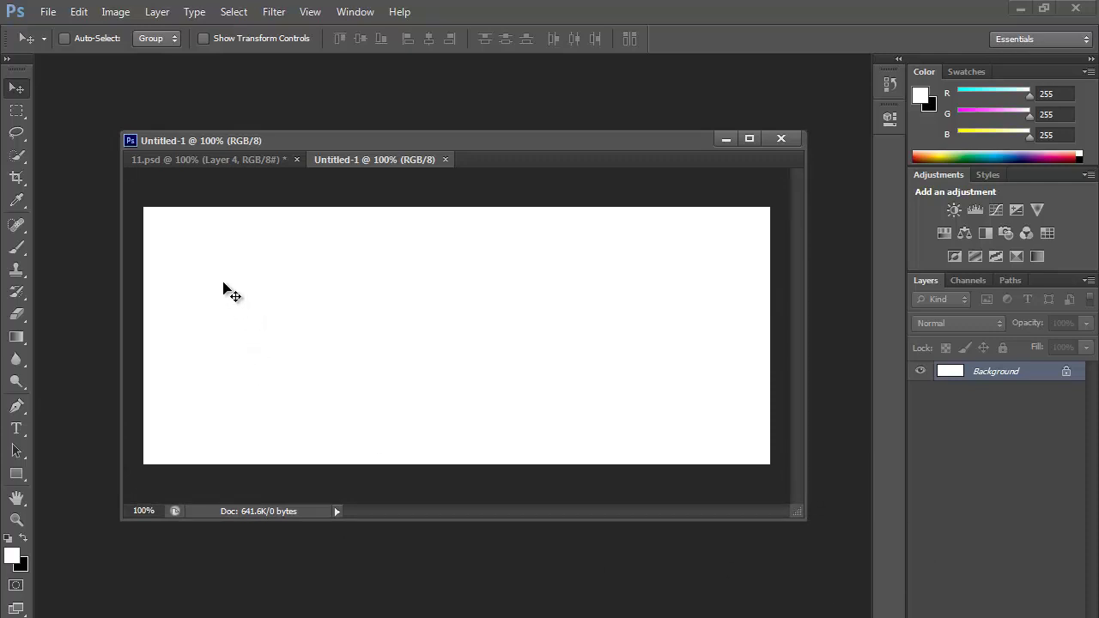
key(ctrl+r)
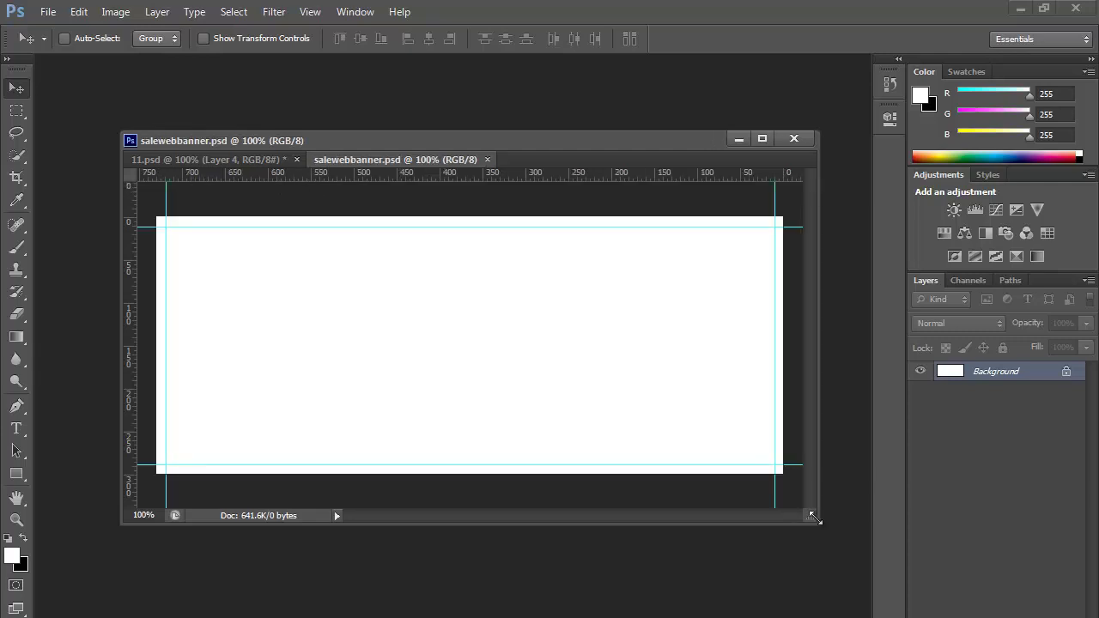
drag(812, 516, 810, 520)
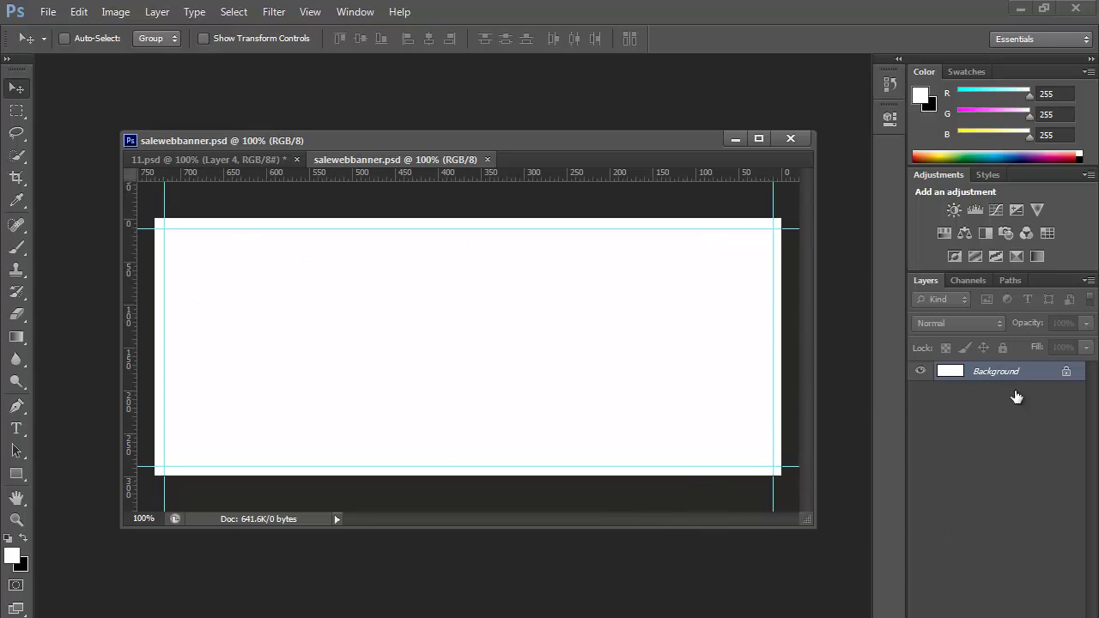
Duplicate the Background layer and add a Gradient Overlay style to the copy, keeping the canvas in view
key(ctrl+j)
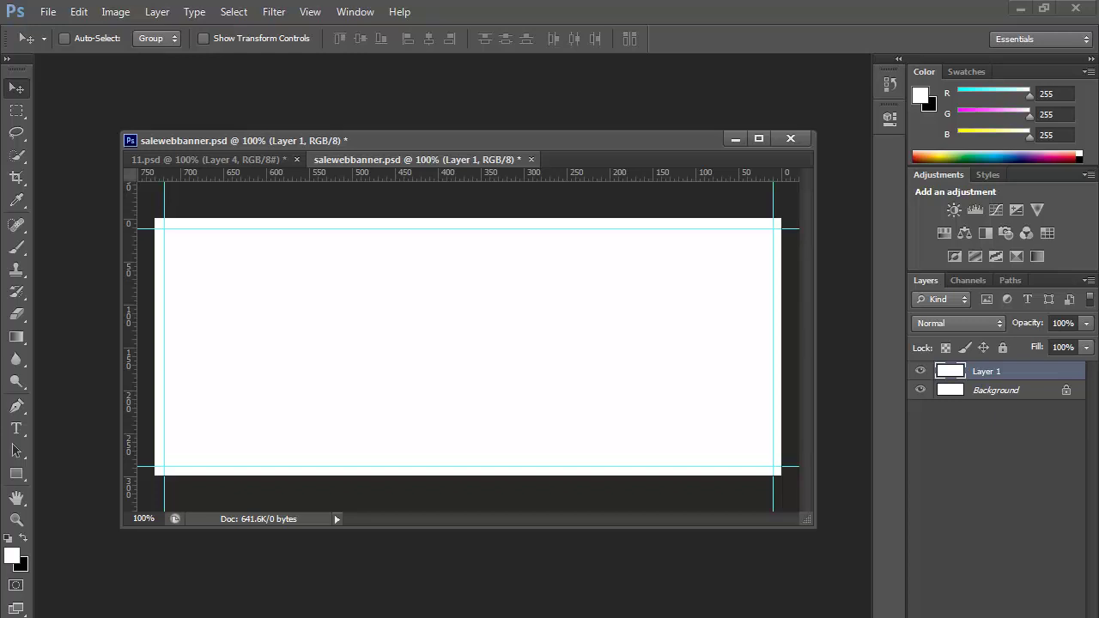
click(955, 617)
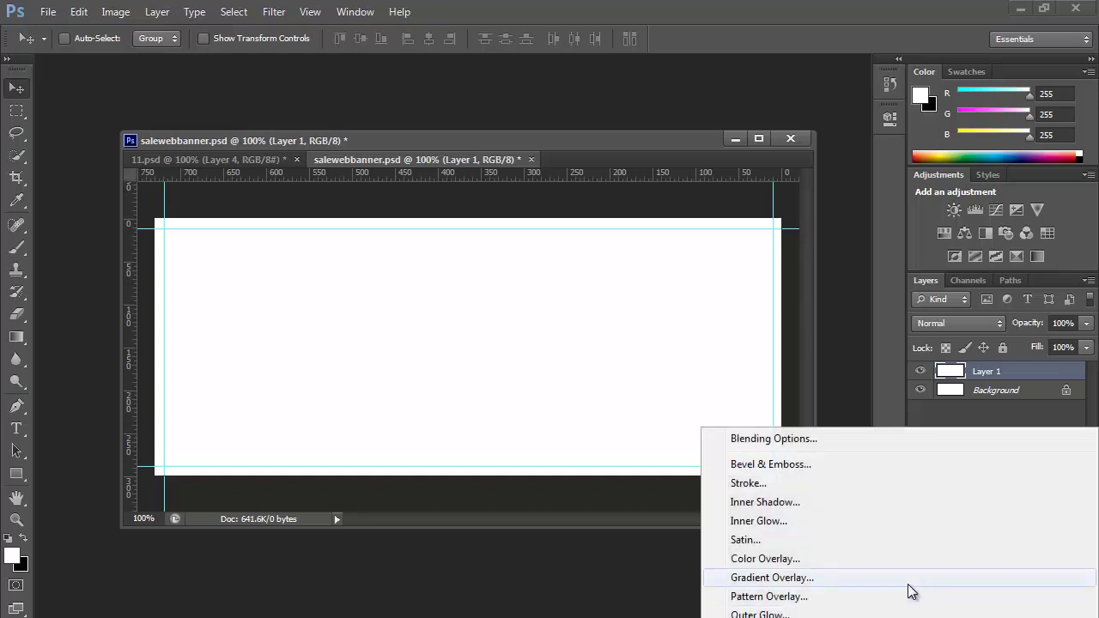
click(908, 585)
drag(549, 265, 776, 337)
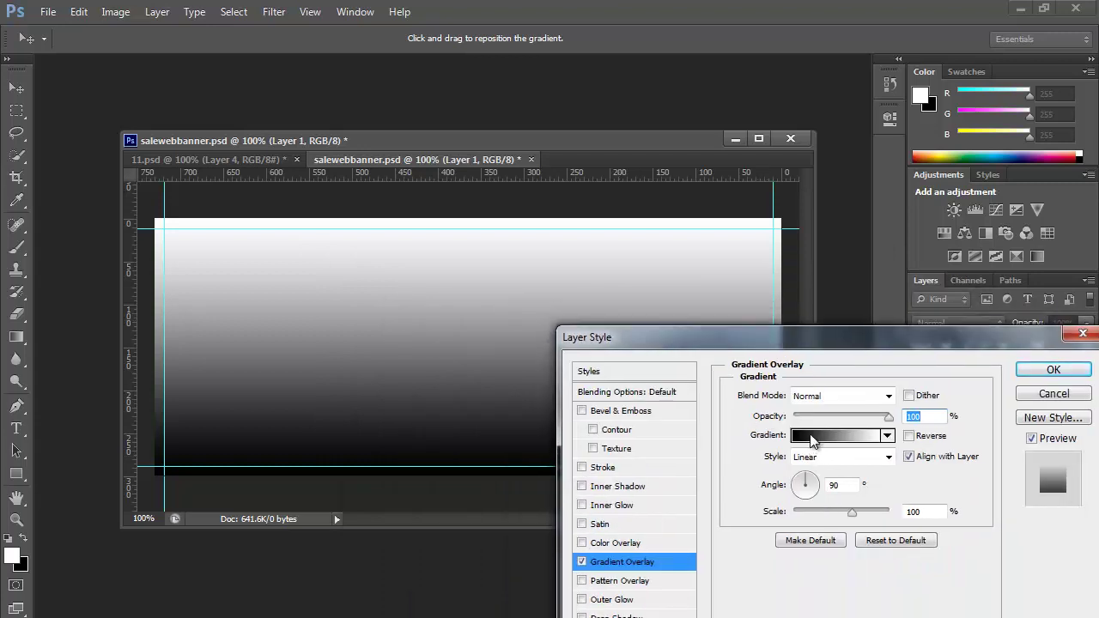
Edit the overlay's gradient by moving the black stop to 51% and adding another colour stop at the start
click(812, 438)
drag(637, 184, 828, 181)
drag(655, 471, 824, 471)
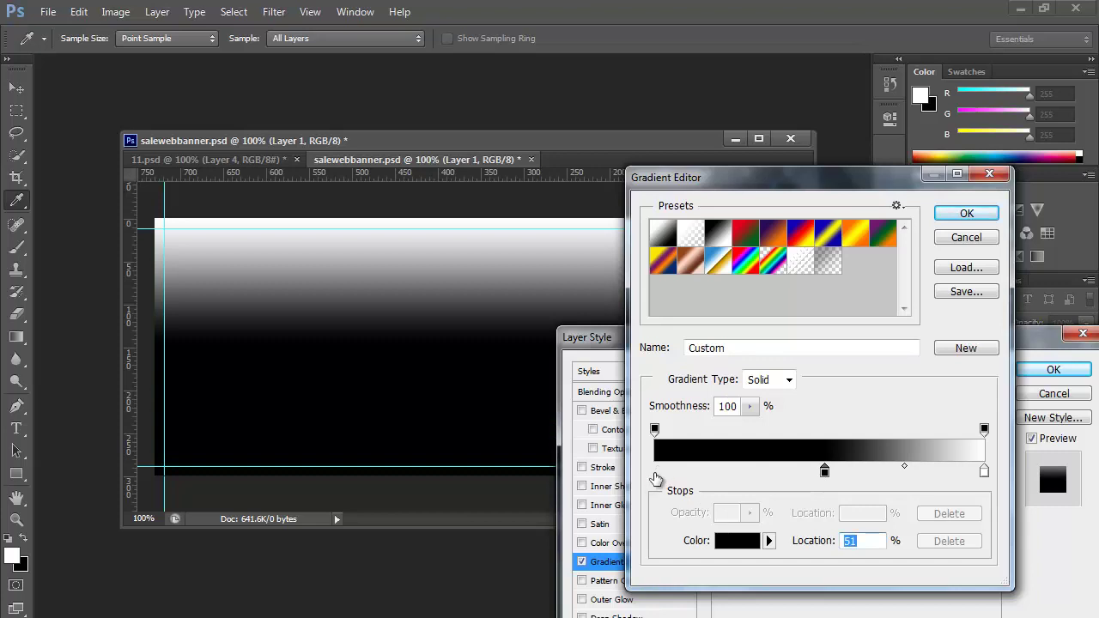
click(656, 473)
Set the gradient's first stop to light grey e8e8e8 and copy its hex code
double_click(656, 473)
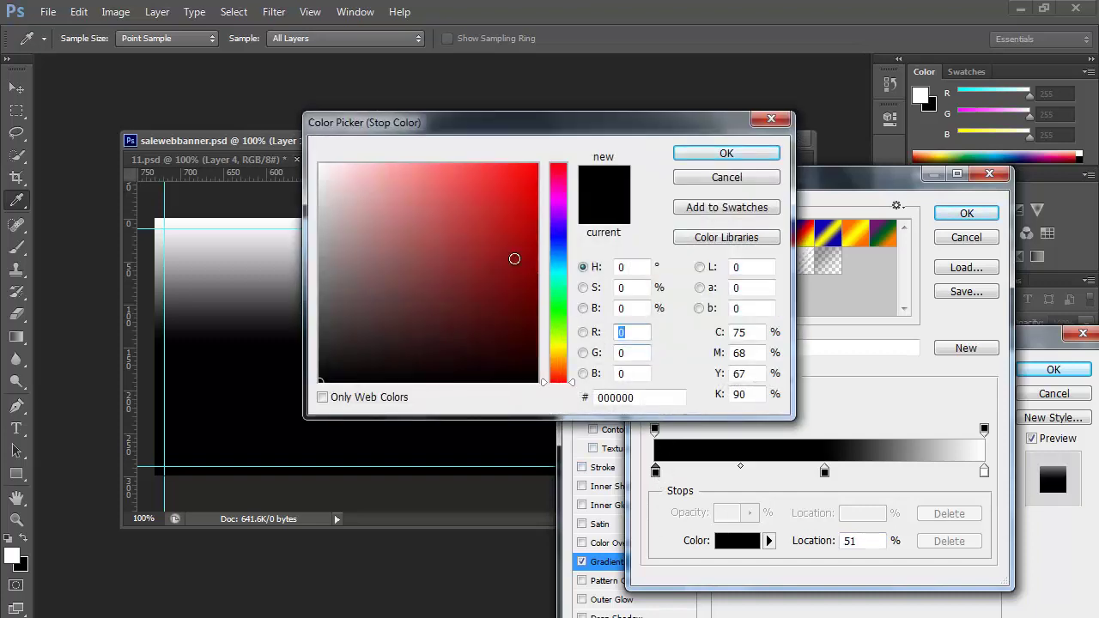
drag(399, 202, 313, 201)
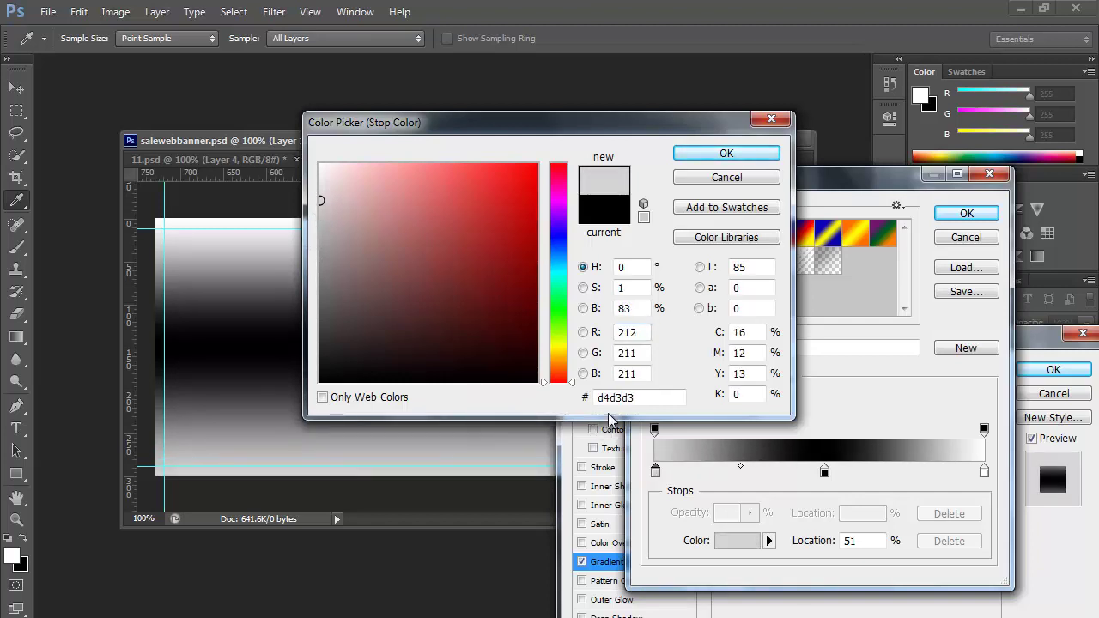
click(643, 396)
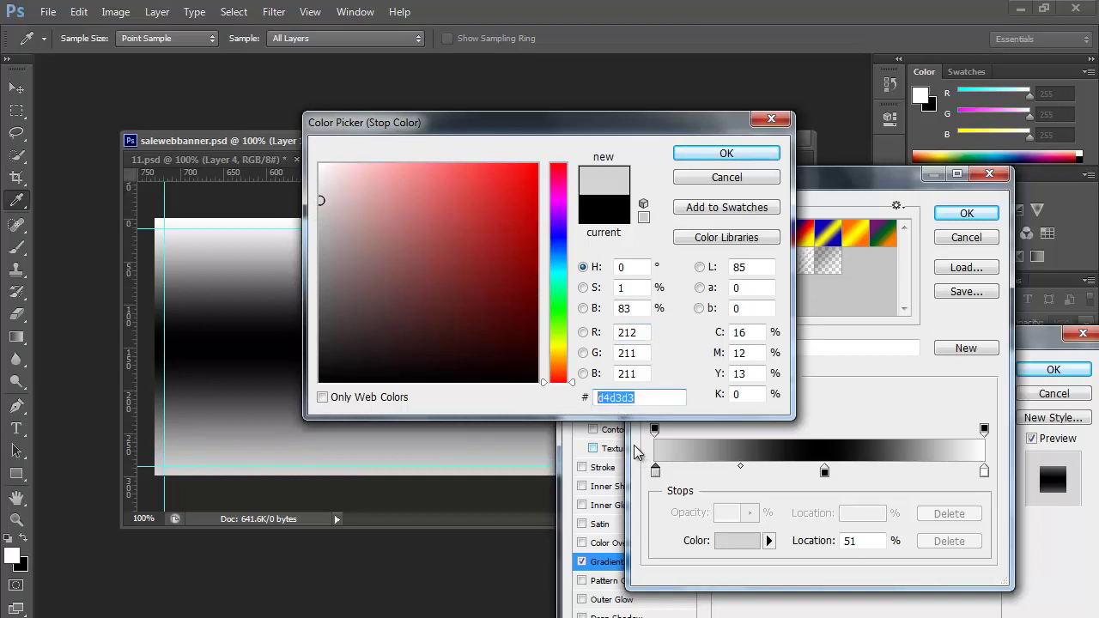
right_click(627, 397)
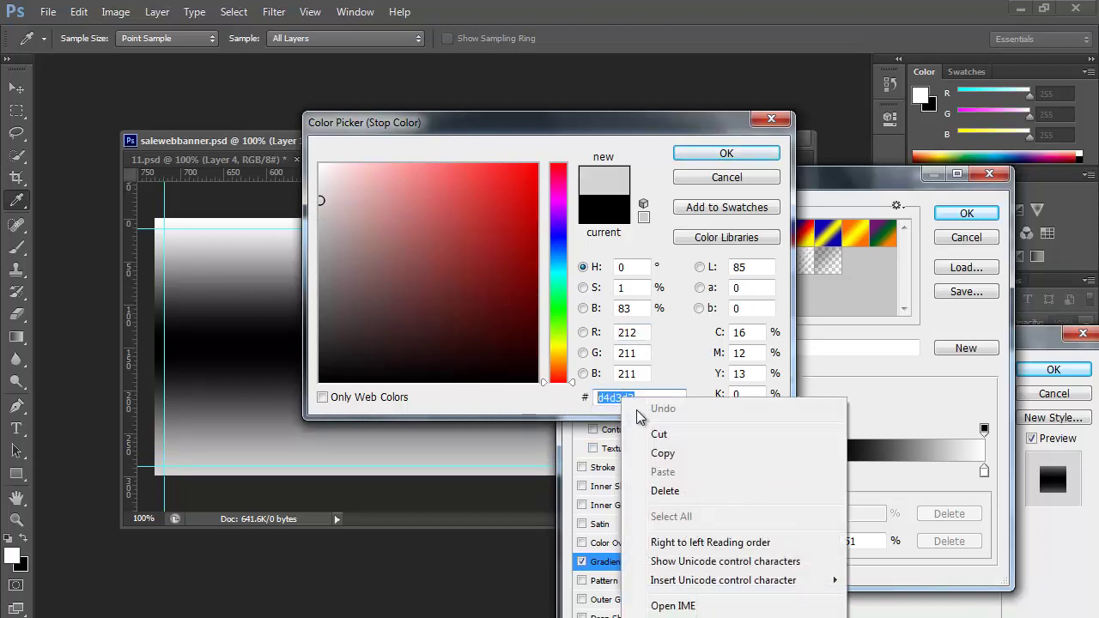
click(656, 451)
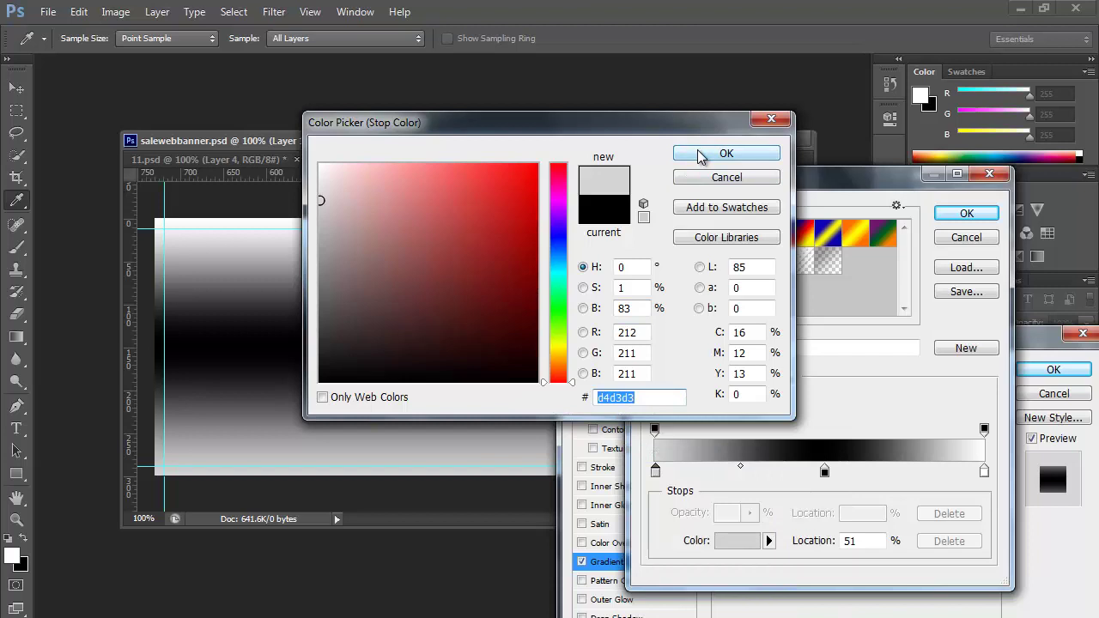
click(319, 183)
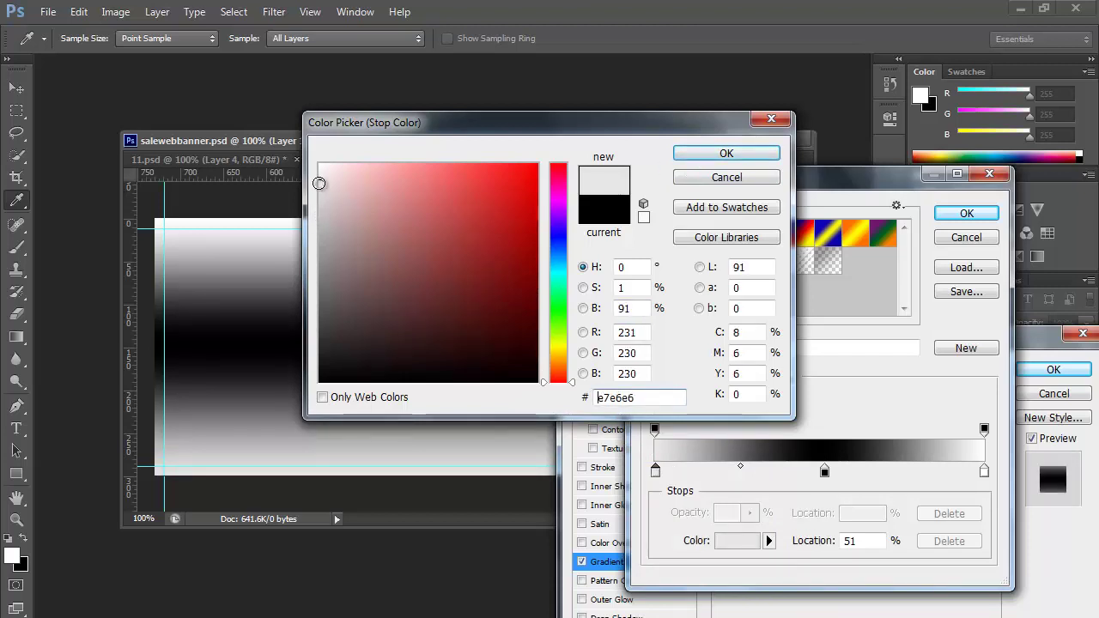
click(318, 183)
double_click(628, 399)
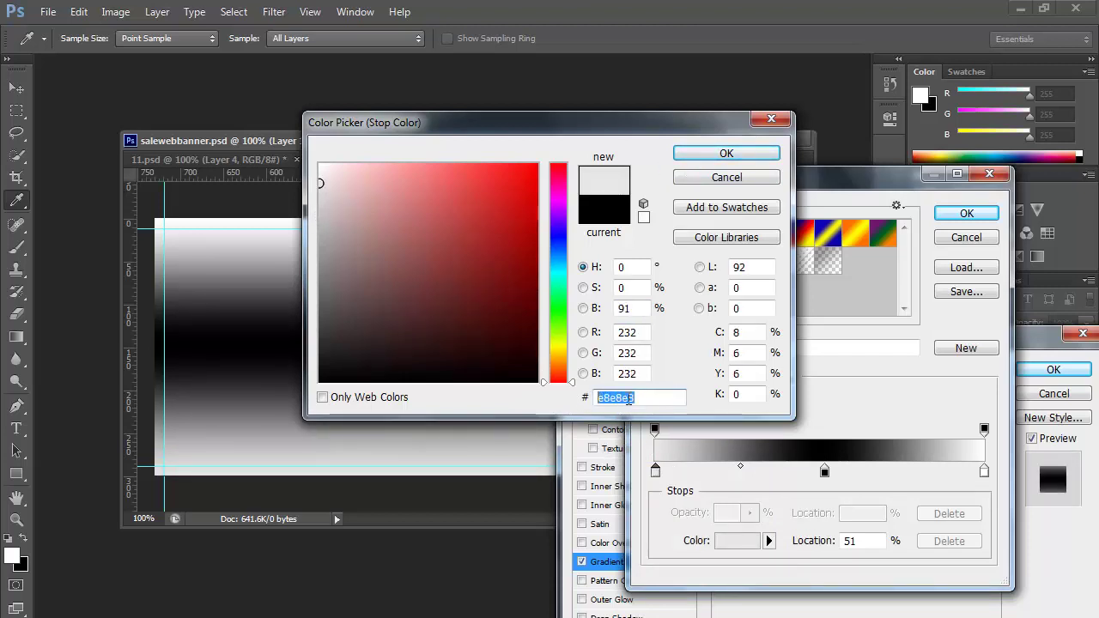
right_click(629, 397)
click(660, 449)
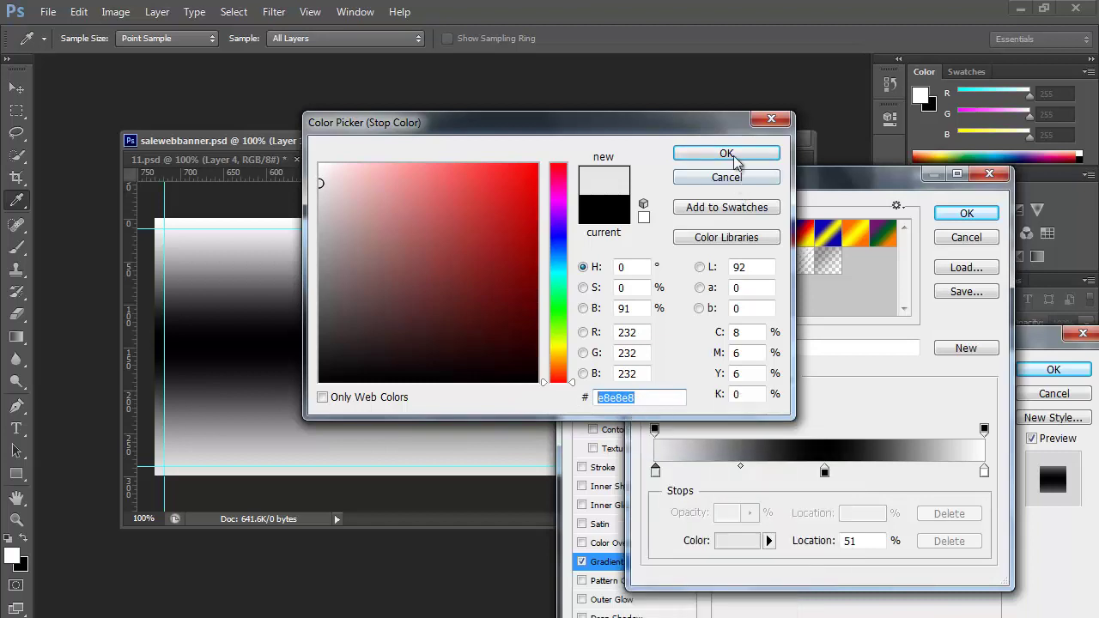
click(734, 161)
Set the gradient's middle stop to white, ffffff
click(826, 473)
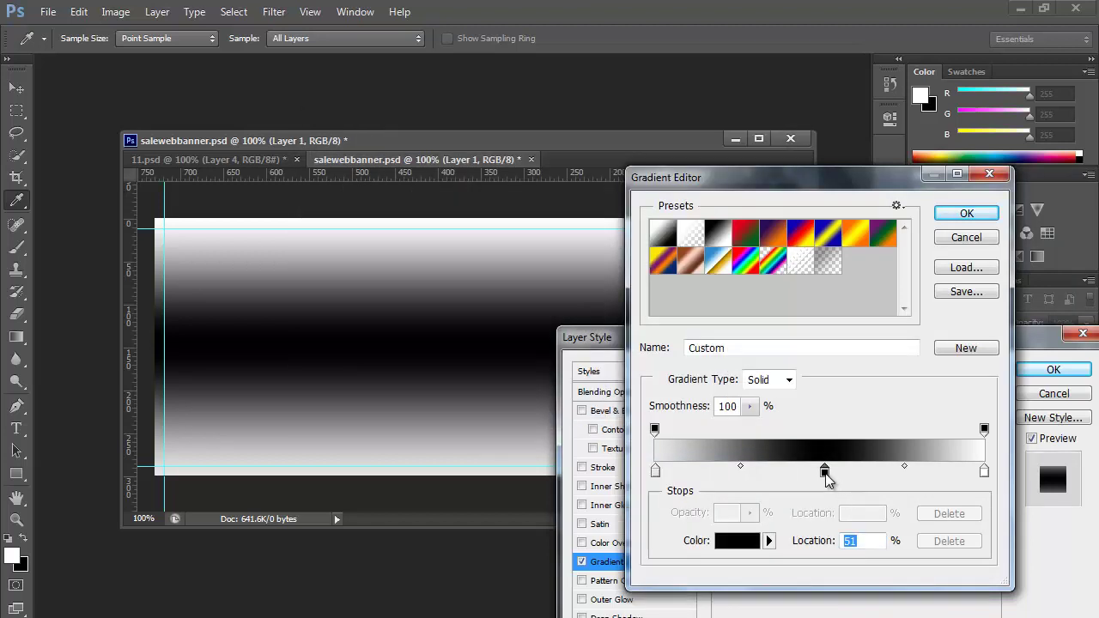
double_click(825, 474)
drag(381, 223, 318, 164)
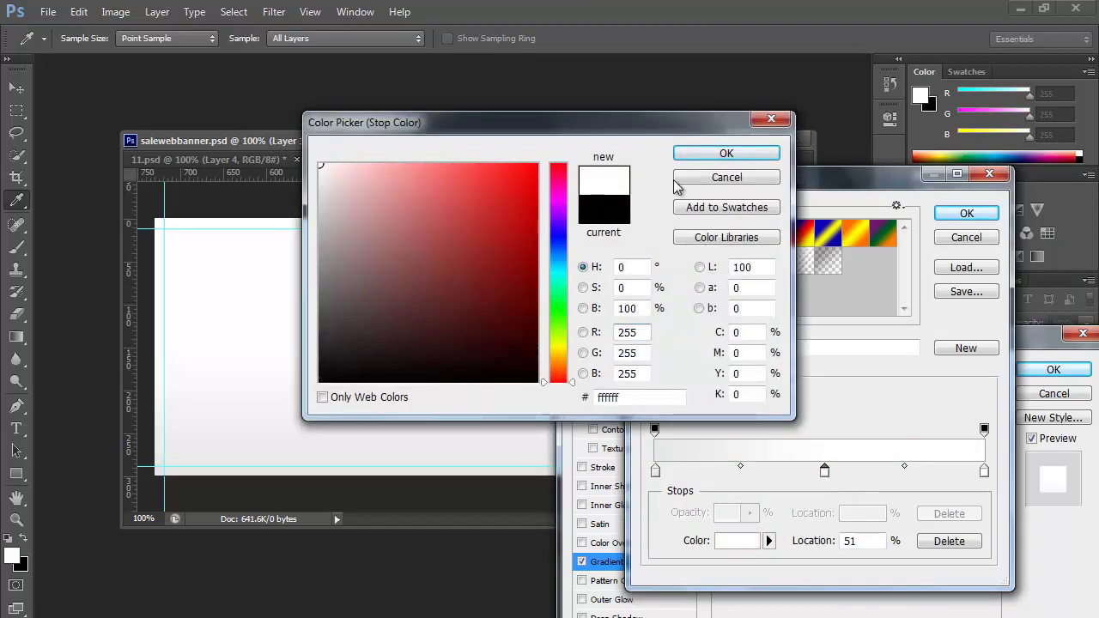
click(740, 153)
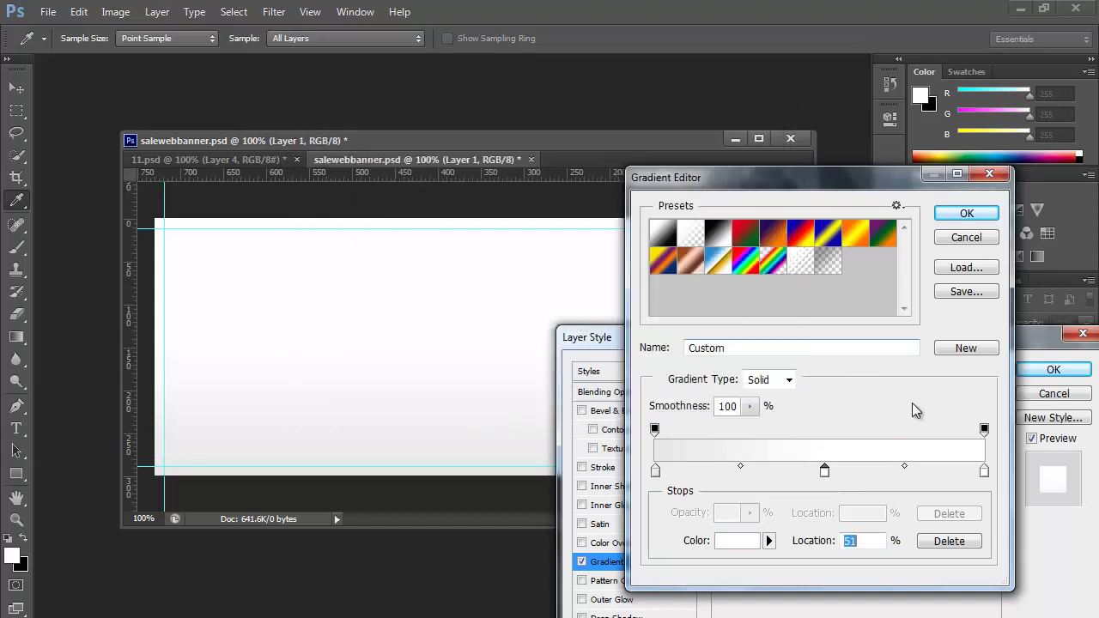
Set the gradient's last stop to the copied colour e8e8e8 and apply the Gradient Overlay to the layer
double_click(984, 473)
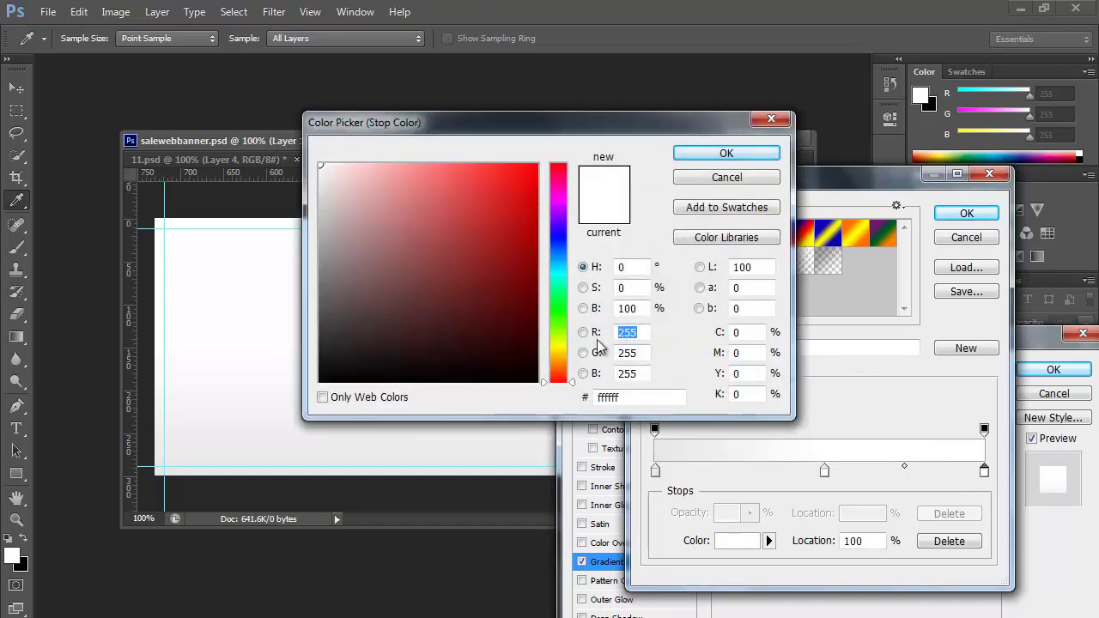
right_click(599, 396)
click(640, 470)
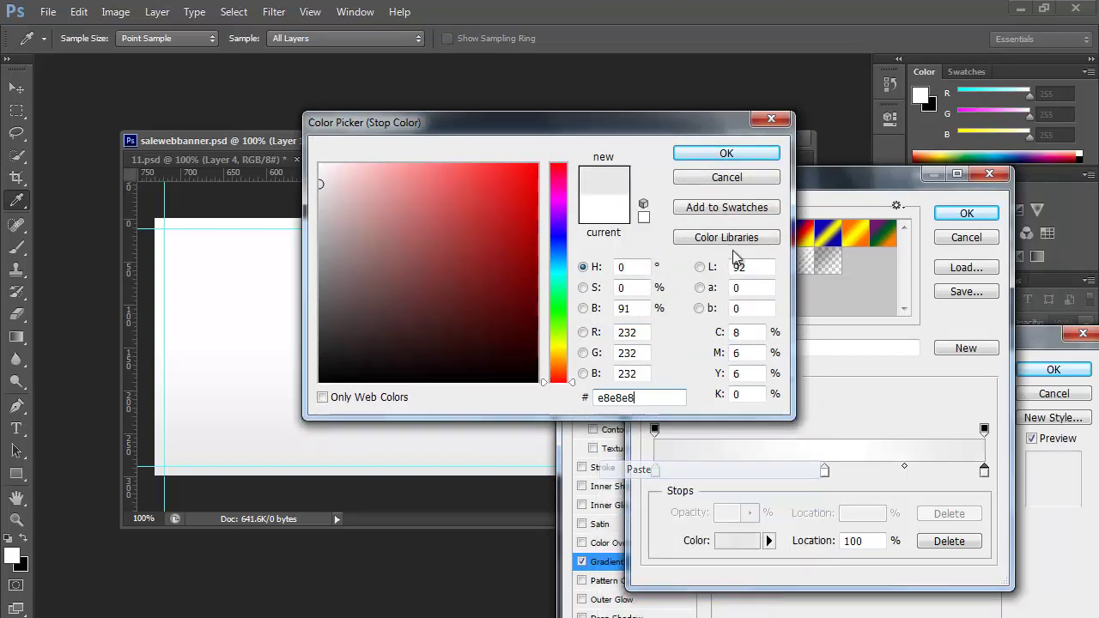
click(739, 161)
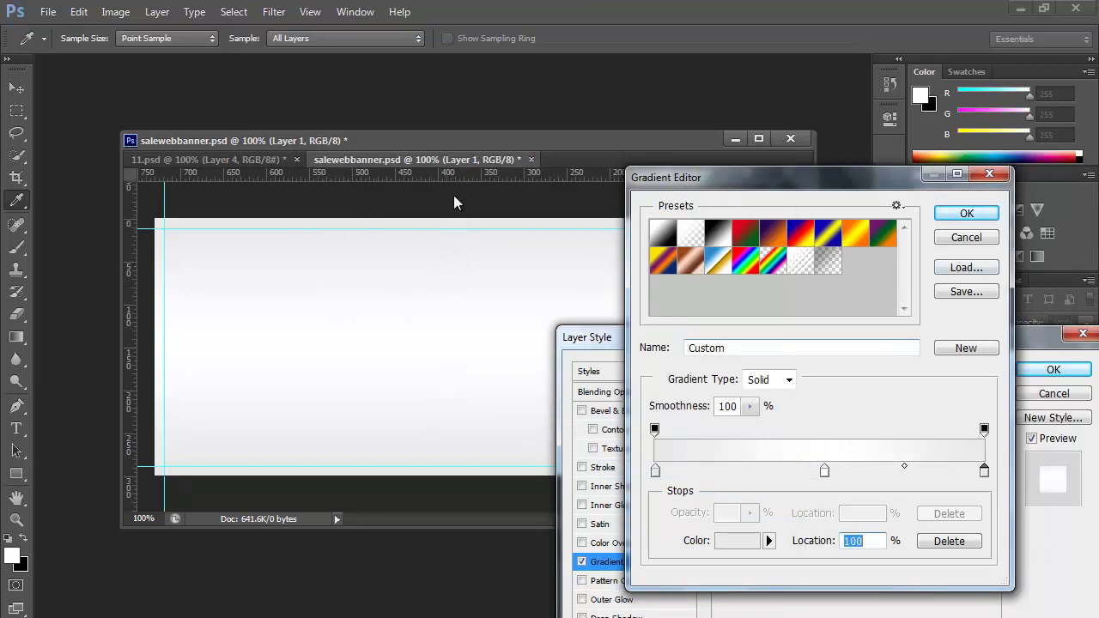
key(Return)
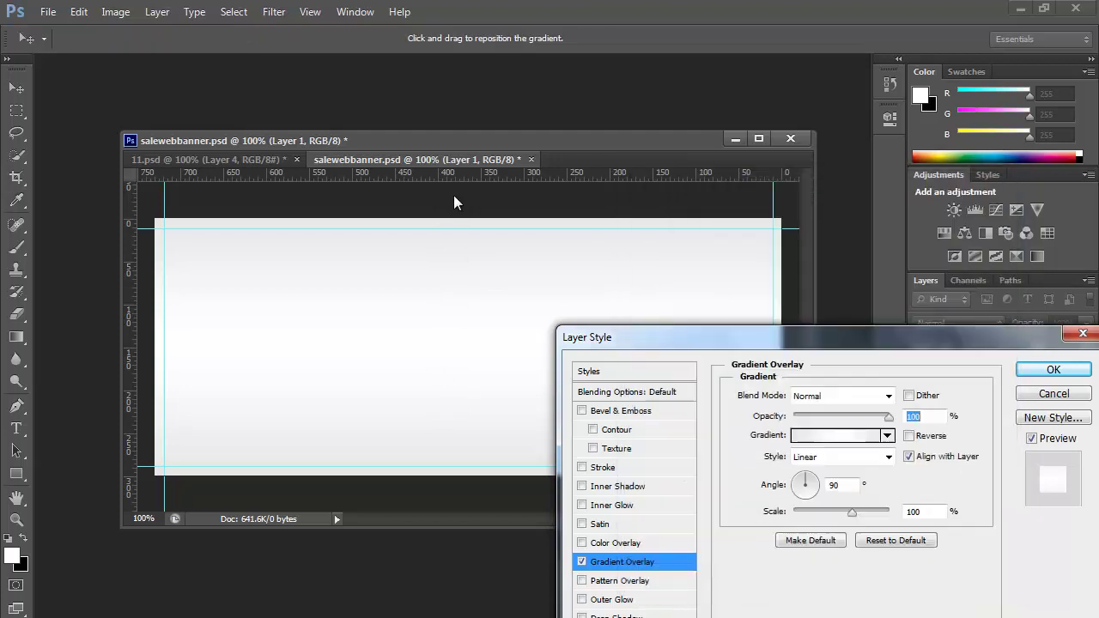
key(Return)
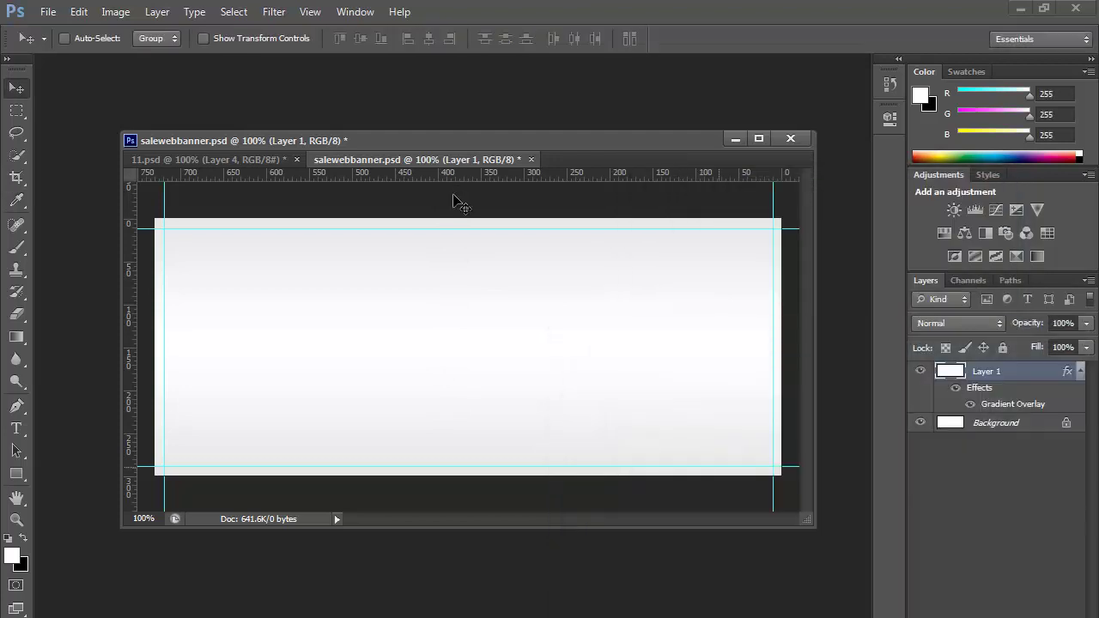
Place the ruler origin at the upper-left intersection of the margin guides and add a vertical guide about 300 px from it
drag(814, 526, 814, 536)
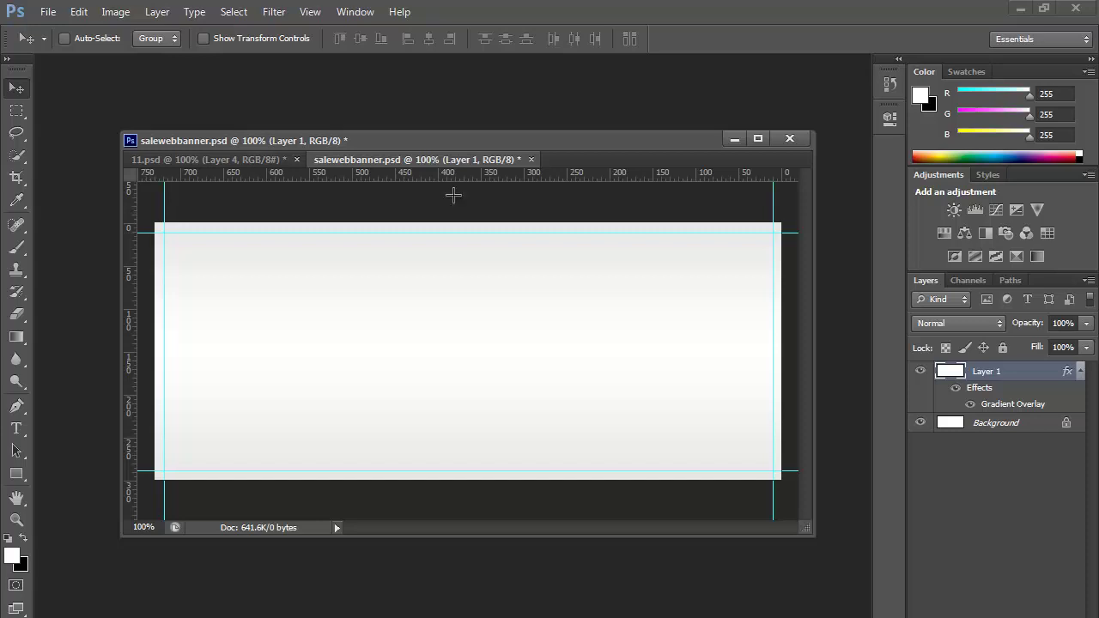
mouse_move(131, 174)
mouse_down()
mouse_move(174, 220)
mouse_move(165, 233)
mouse_up()
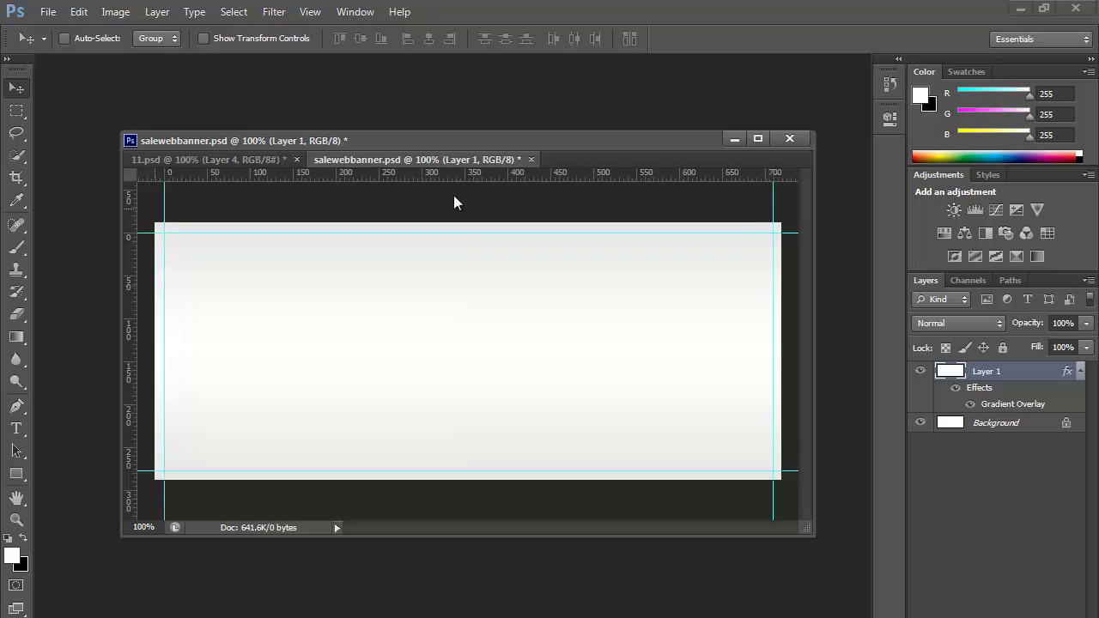
drag(140, 182, 164, 232)
mouse_move(131, 214)
mouse_down()
mouse_move(436, 283)
mouse_move(422, 286)
mouse_up()
Check the column widths on both sides of the inner vertical guide with rectangular marquee selections, and deselect
key(m)
drag(421, 305, 164, 359)
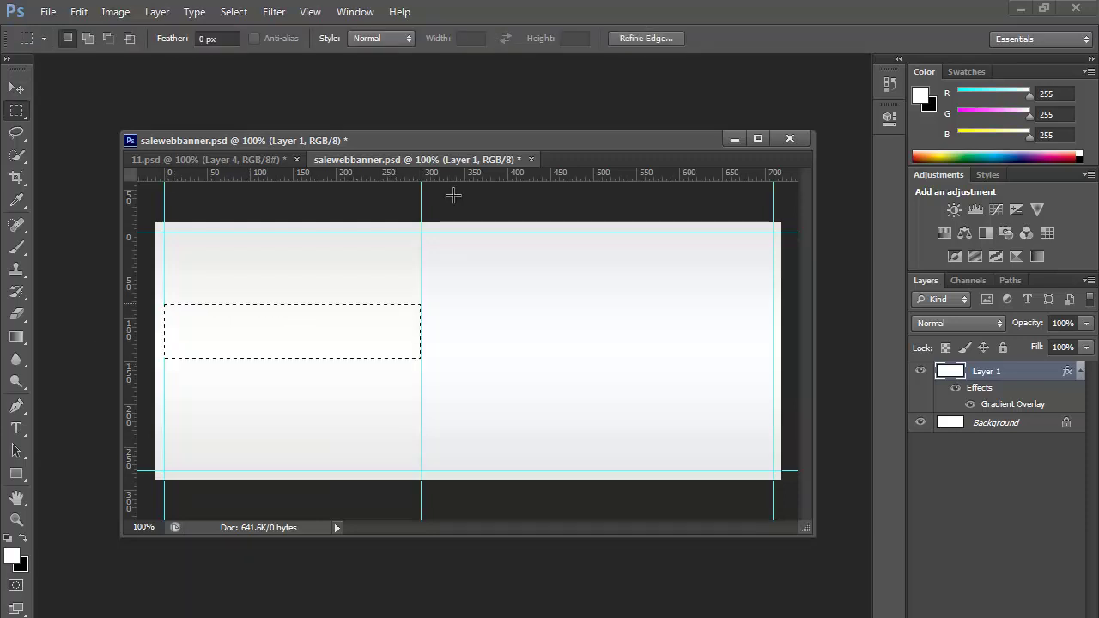
drag(421, 255, 773, 342)
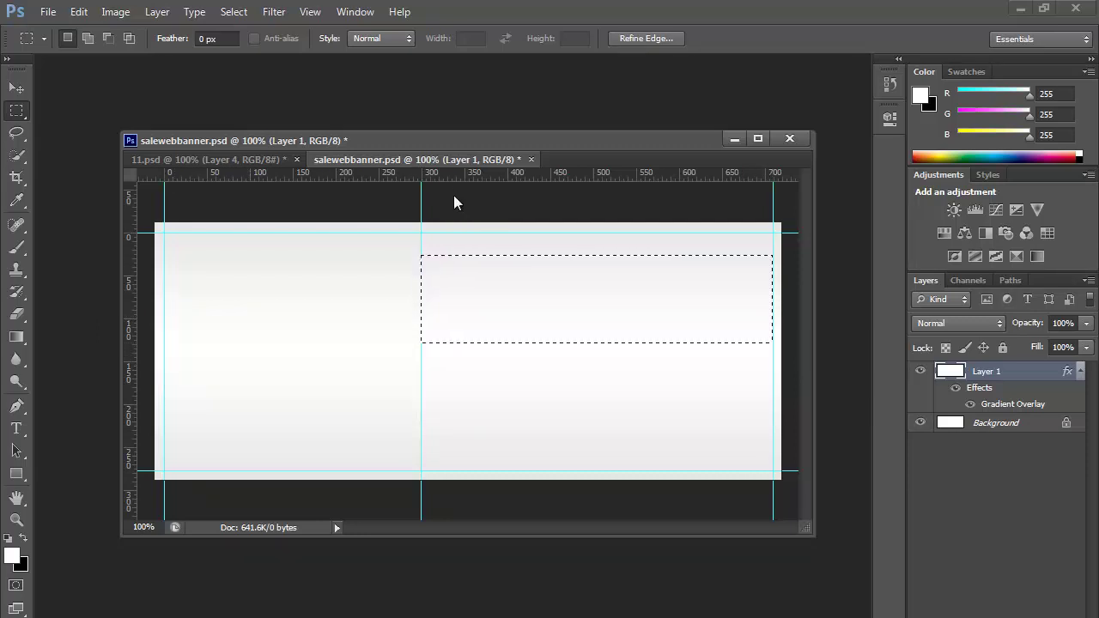
key(ctrl+d)
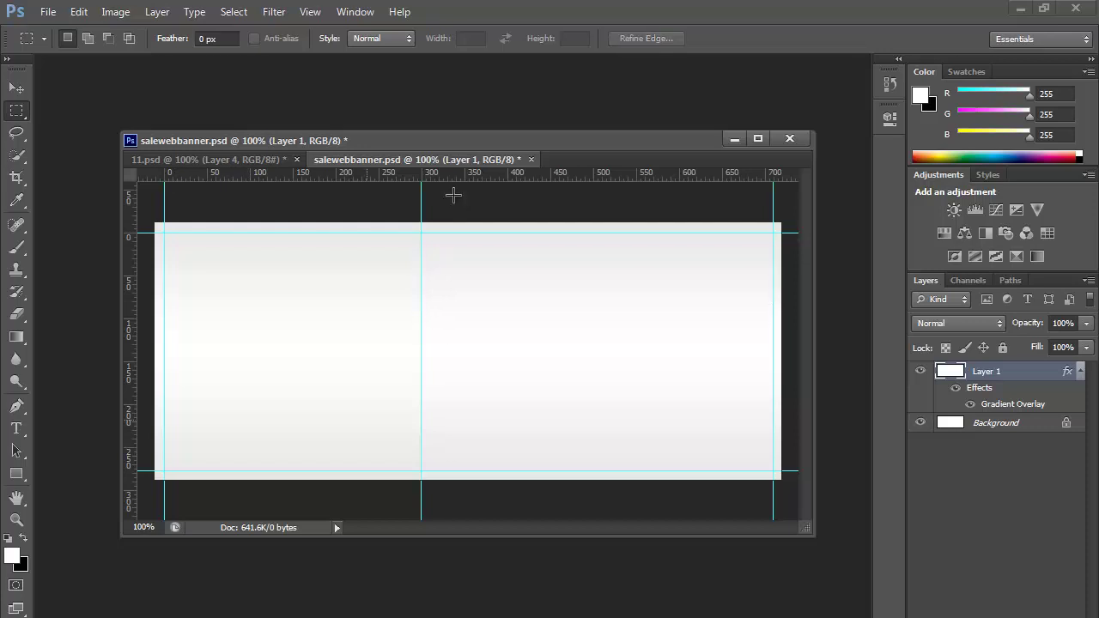
Examine the text and button block in the finished 11.psd banner with a rectangular marquee, and return to salewebbanner.psd
key(ctrl+Tab)
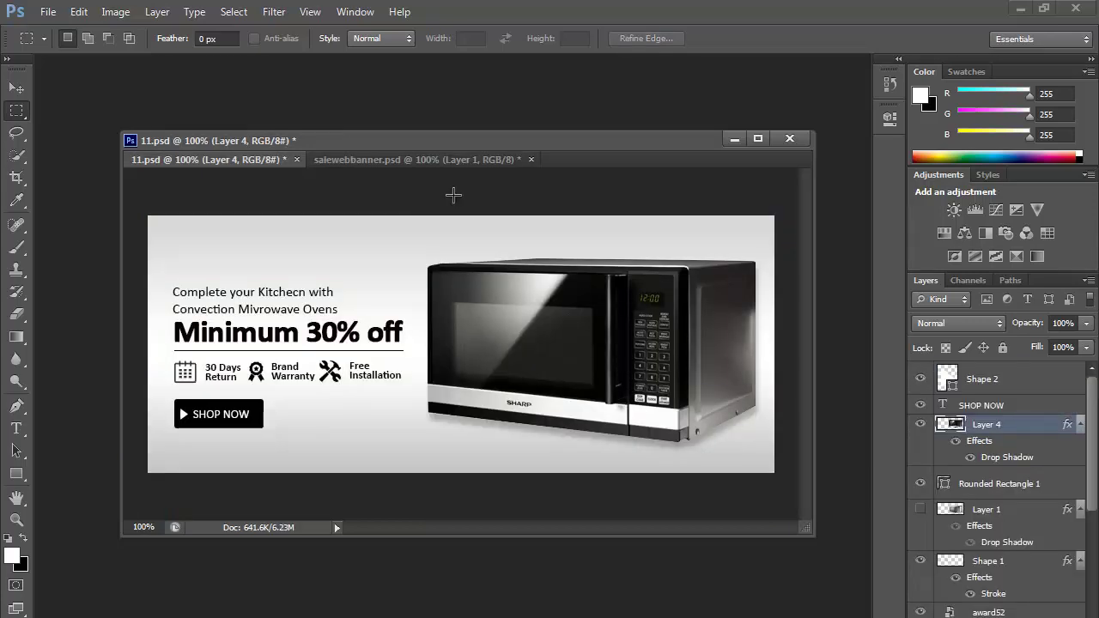
drag(166, 276, 407, 437)
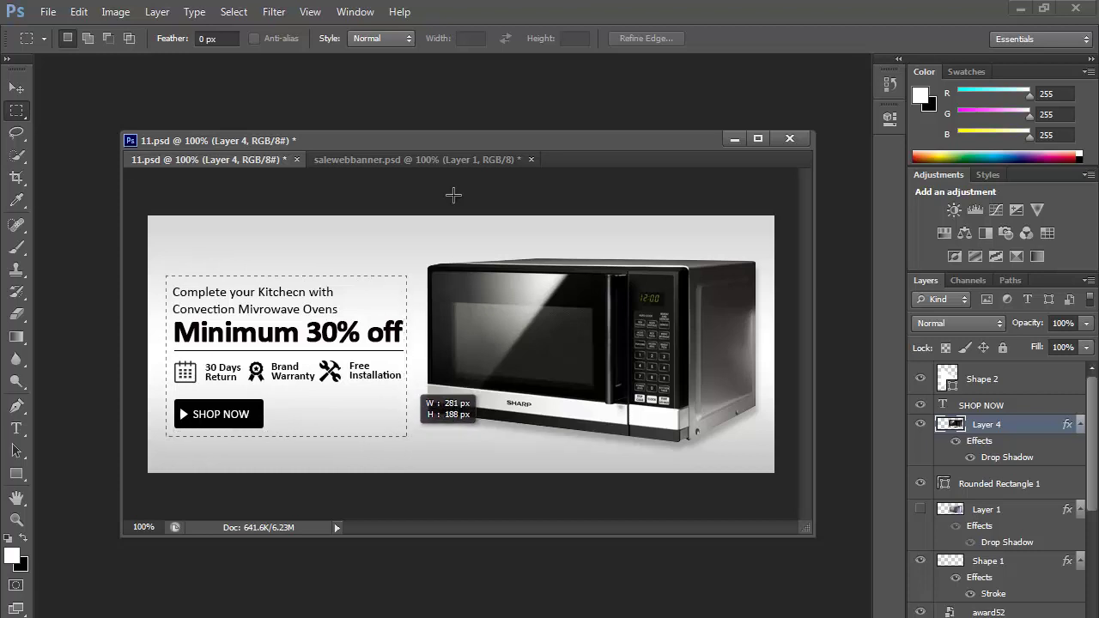
key(ctrl+d)
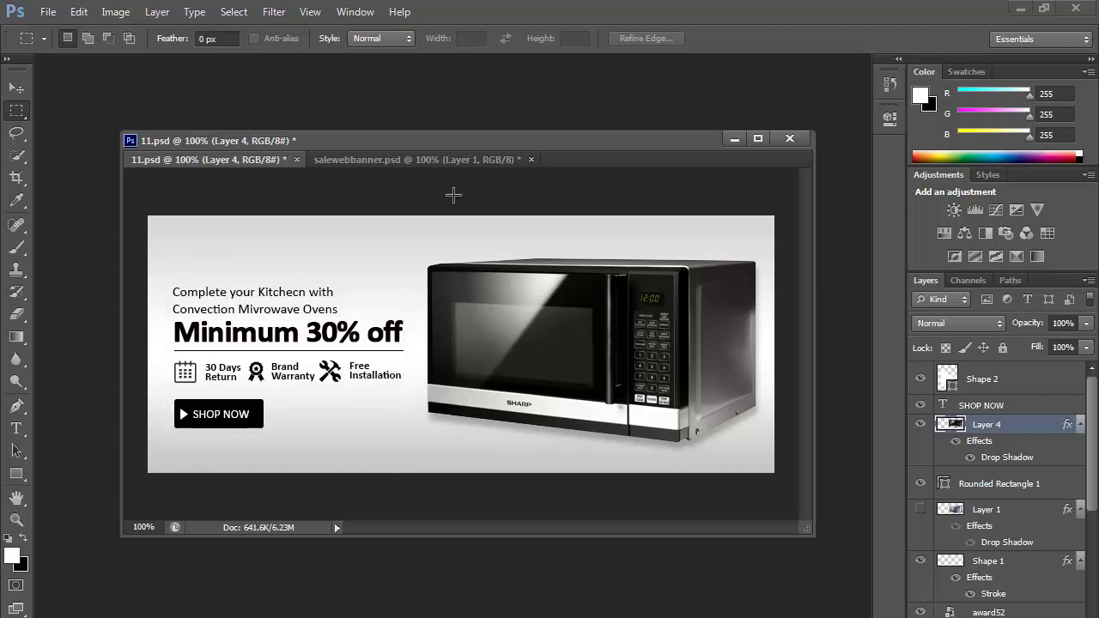
key(ctrl+z)
key(ctrl+Tab)
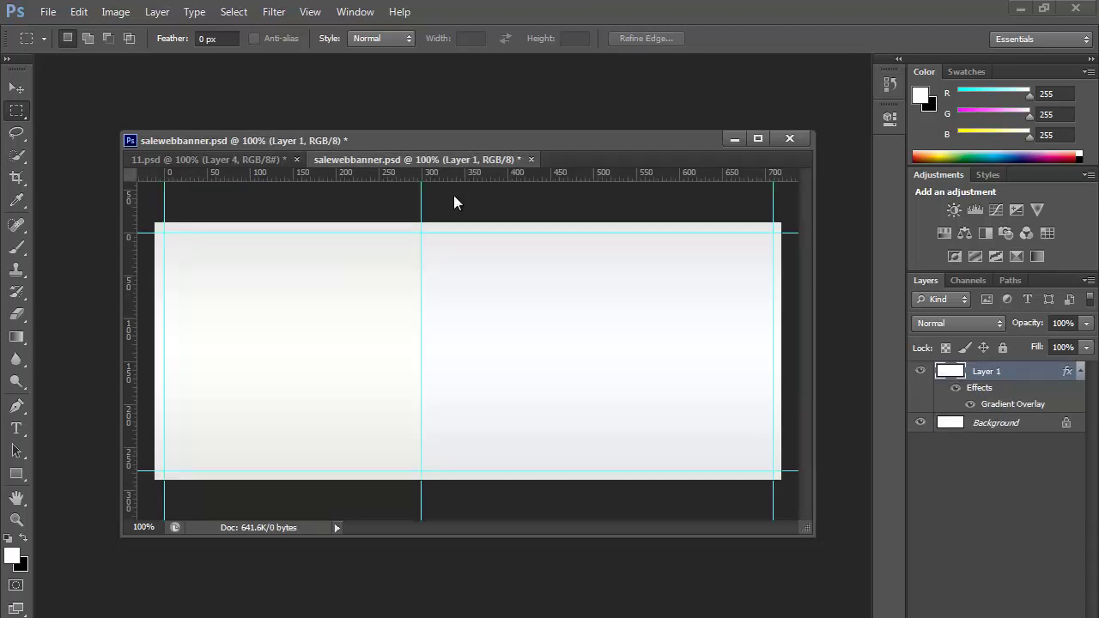
Start opening a file and display the raw-images folder as extra large icons
key(alt+f)
key(Down)
key(Return)
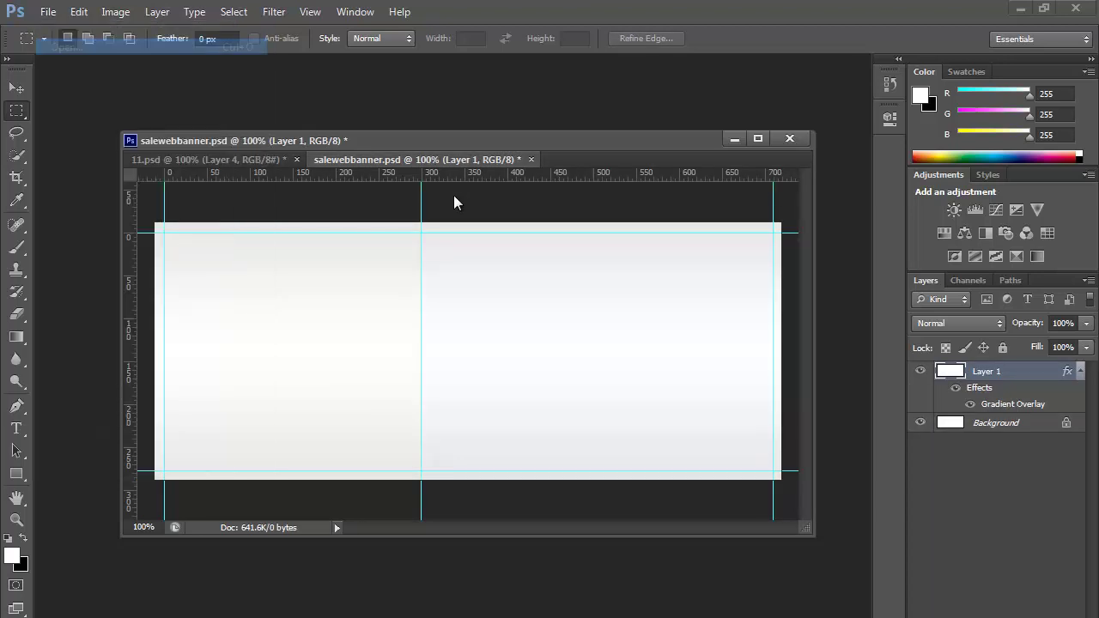
double_click(454, 191)
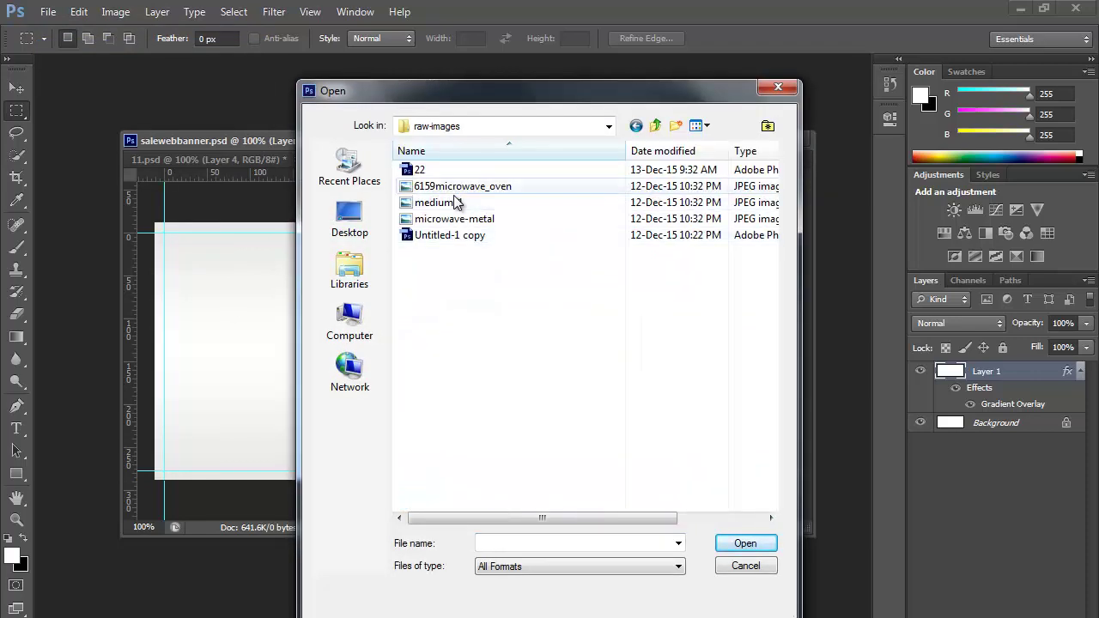
click(700, 127)
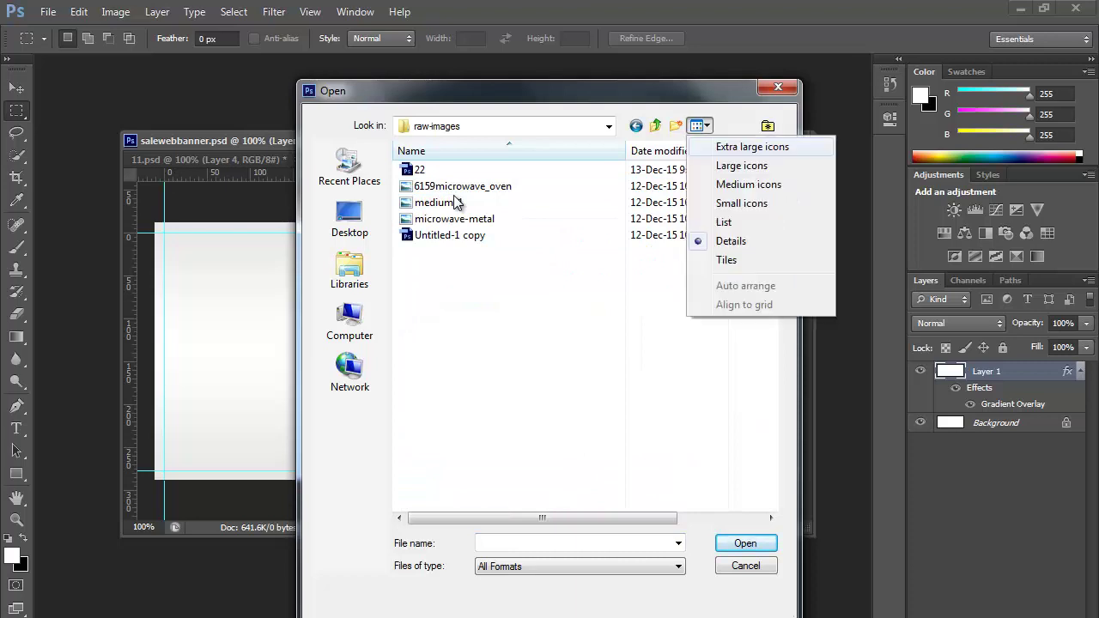
key(Return)
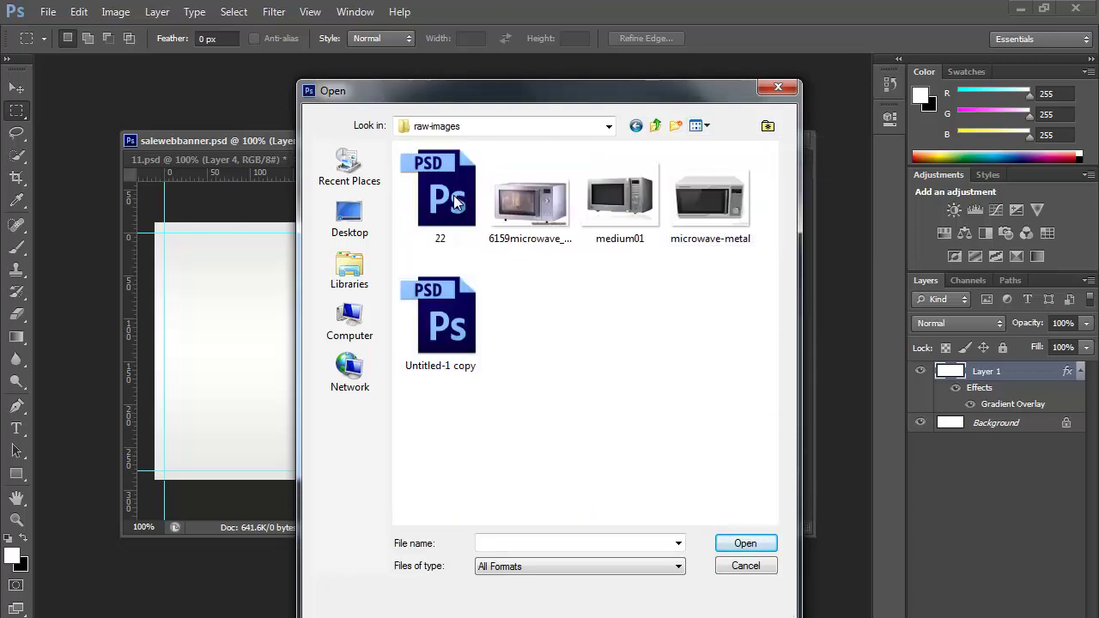
Open the medium01 microwave image from the raw-images folder to view it, and close it again
key(Right)
key(Right)
key(Right)
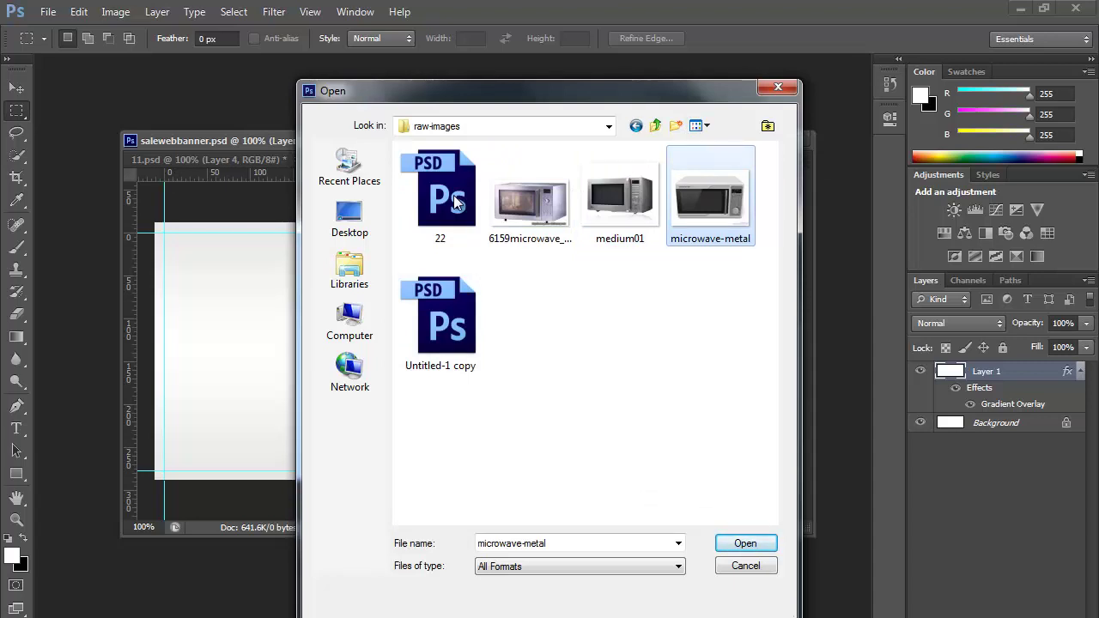
key(Left)
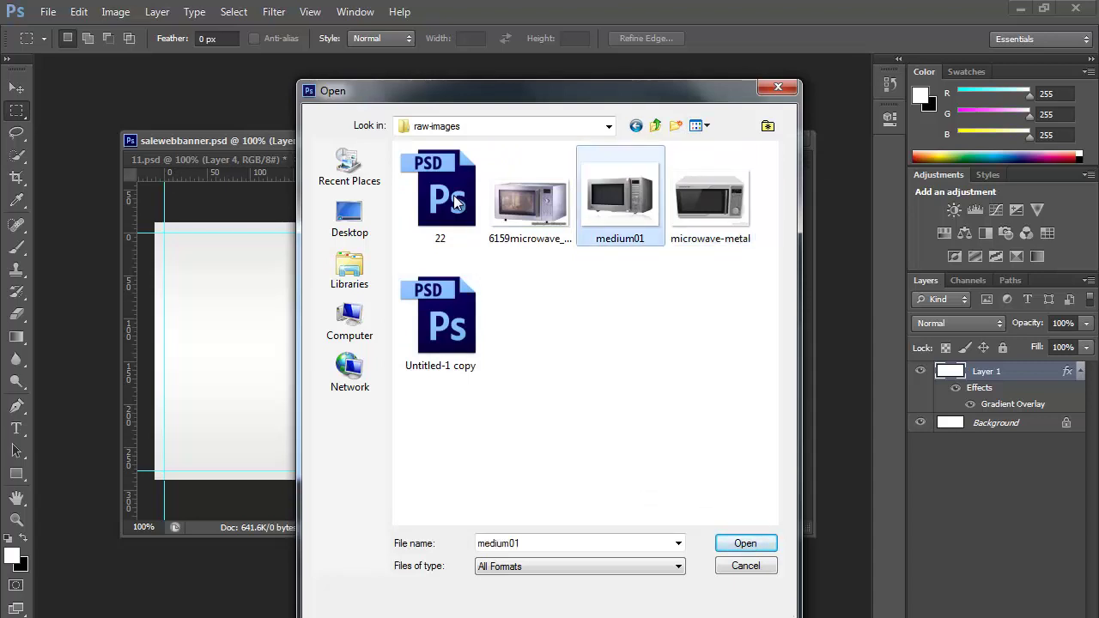
key(Return)
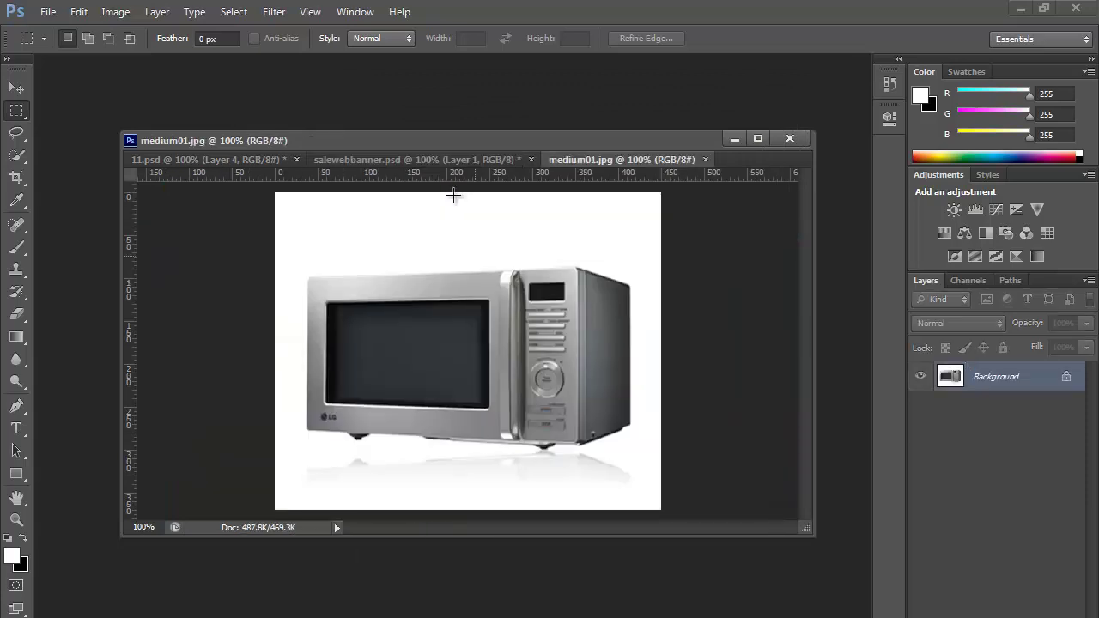
key(ctrl+w)
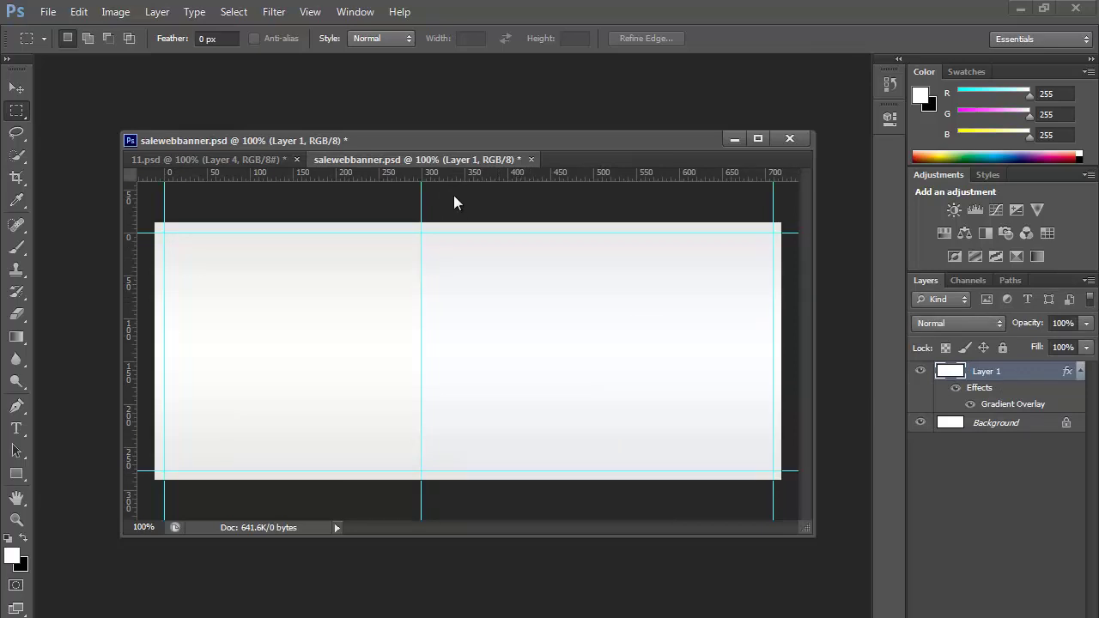
Open the 6159microwave_oven image from the raw-images folder
key(ctrl+o)
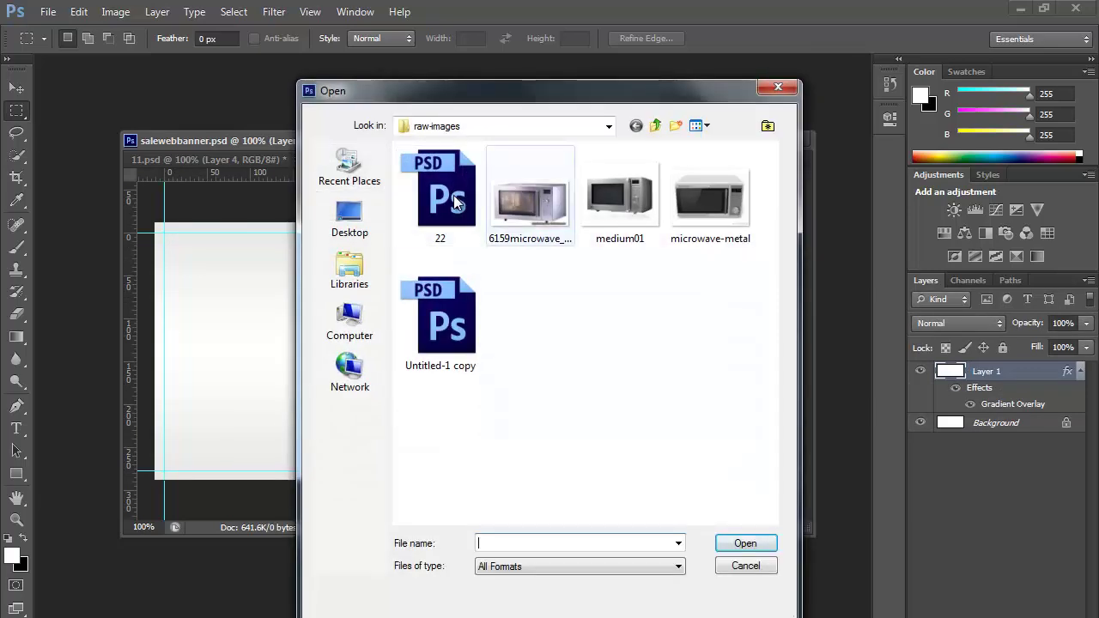
double_click(529, 191)
drag(487, 504, 756, 538)
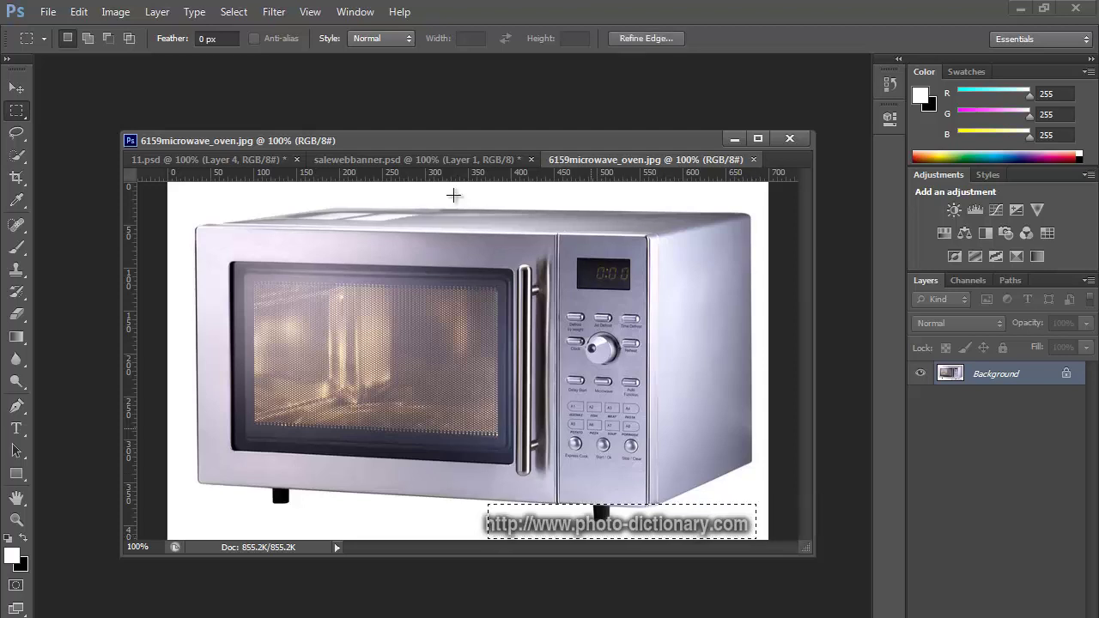
key(ctrl+d)
drag(473, 508, 759, 539)
click(453, 196)
drag(476, 513, 753, 540)
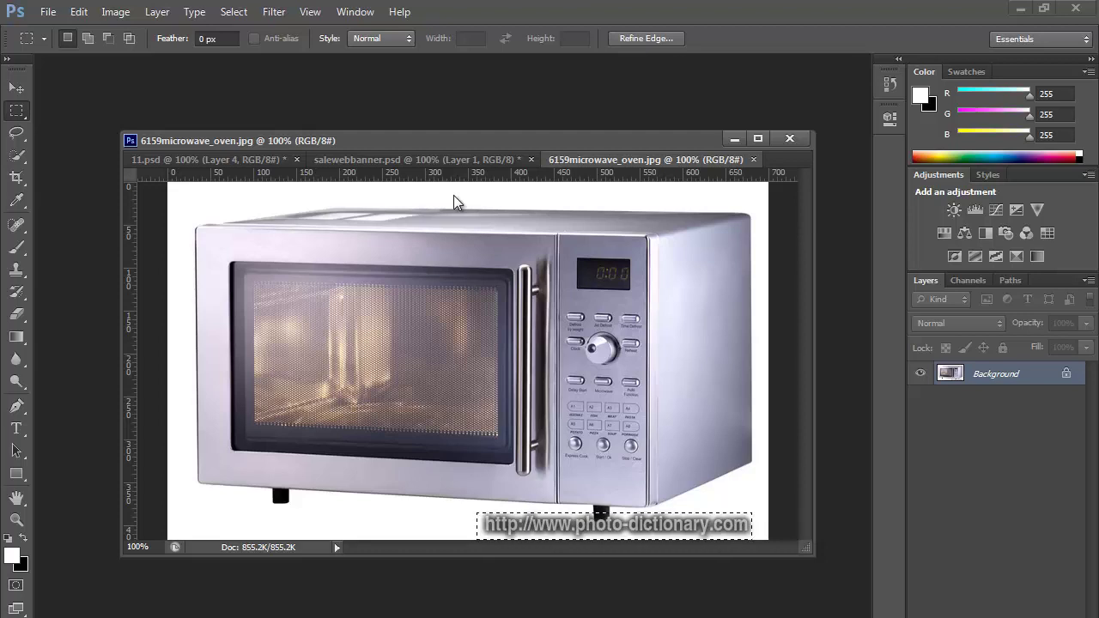
key(shift+F5)
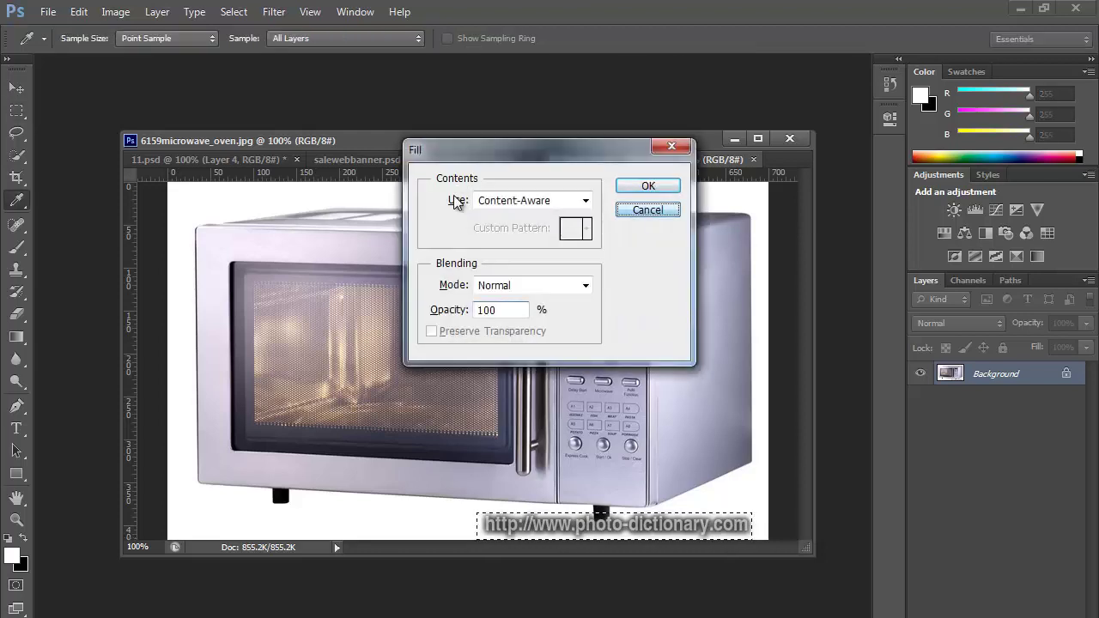
key(Return)
key(shift+F5)
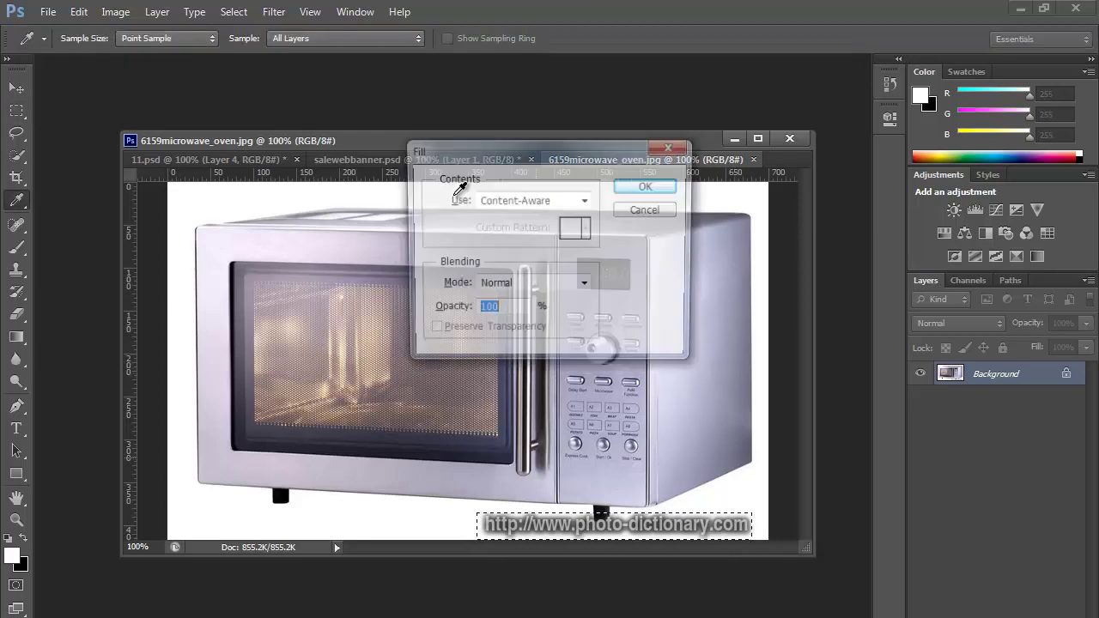
key(Escape)
key(ctrl+d)
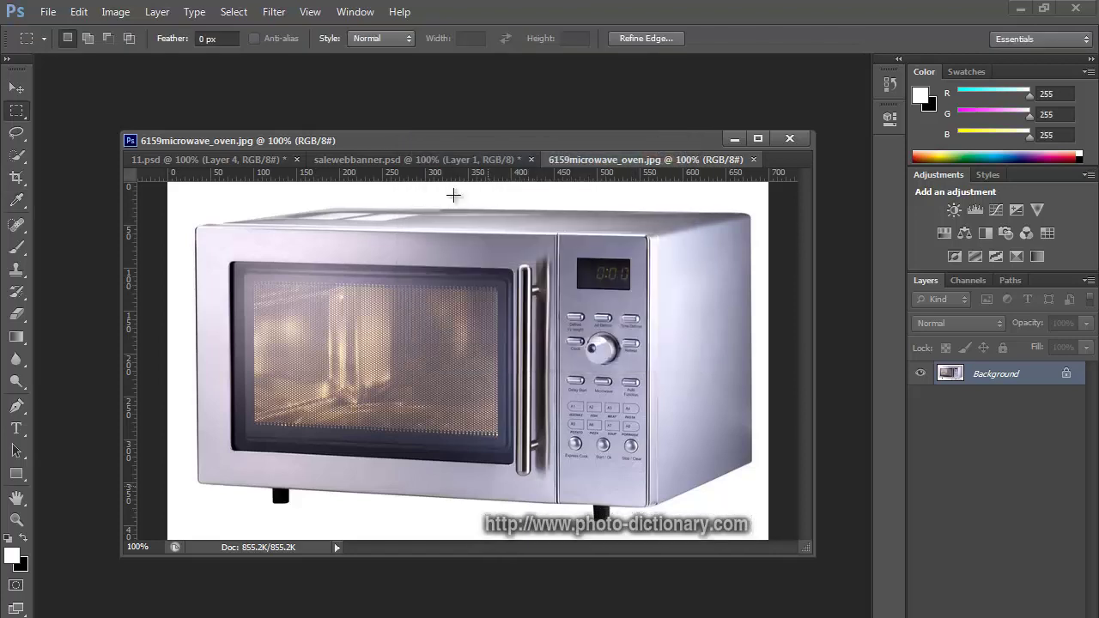
Float the 6159microwave_oven window, copy its image into salewebbanner.psd with the Move tool and position it over the banner
key(v)
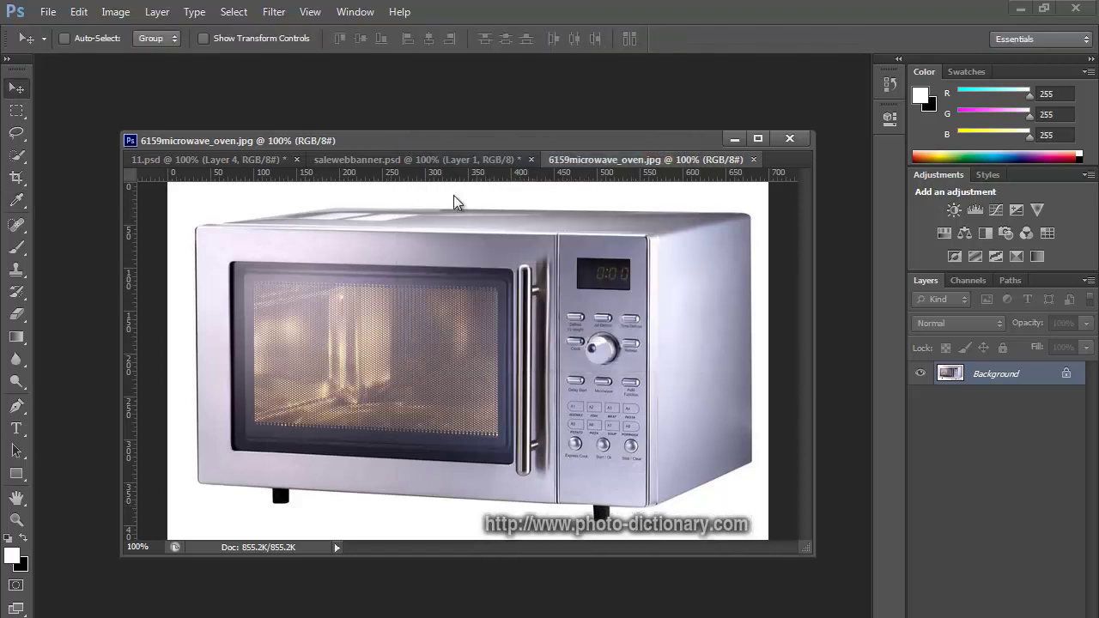
drag(646, 160, 655, 422)
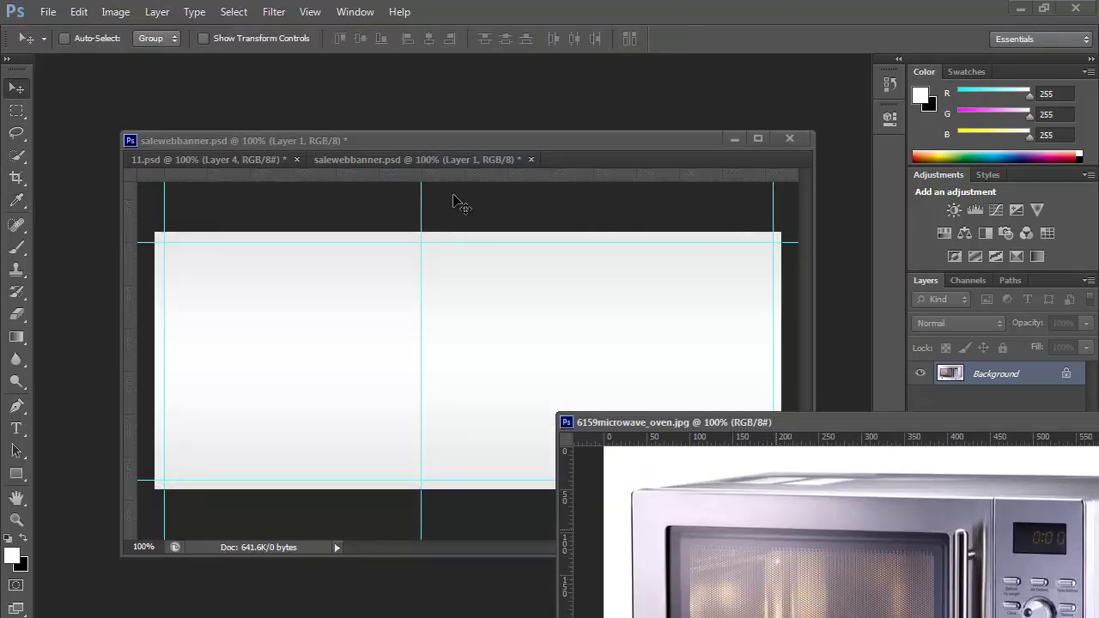
drag(793, 507, 398, 370)
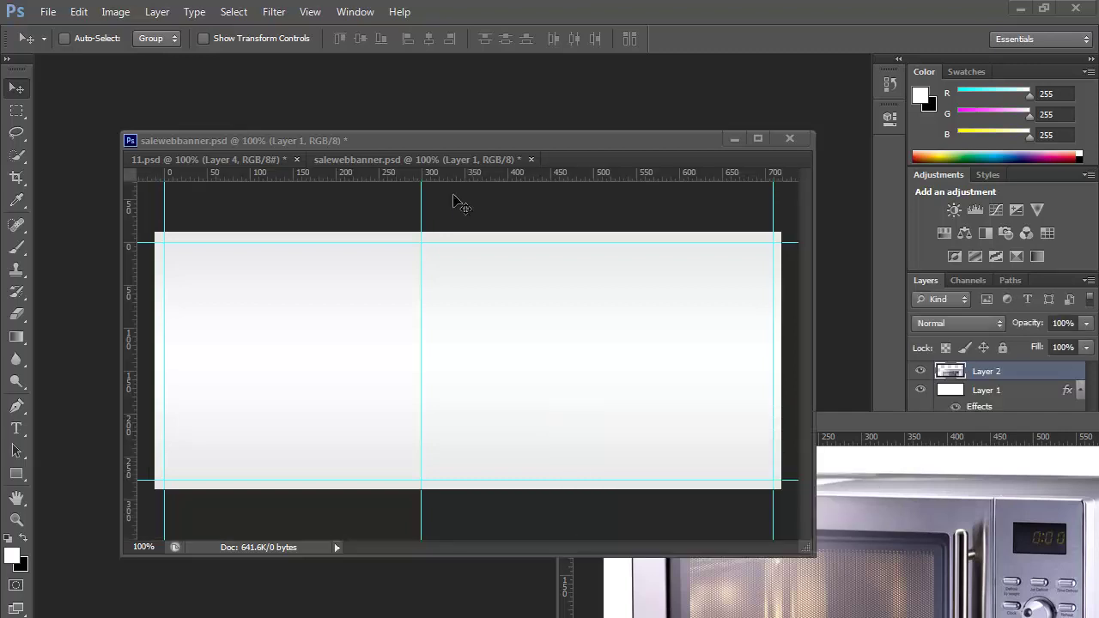
mouse_move(437, 420)
mouse_down()
mouse_move(445, 301)
mouse_move(436, 293)
mouse_move(436, 310)
mouse_move(421, 311)
mouse_up()
drag(453, 196, 454, 197)
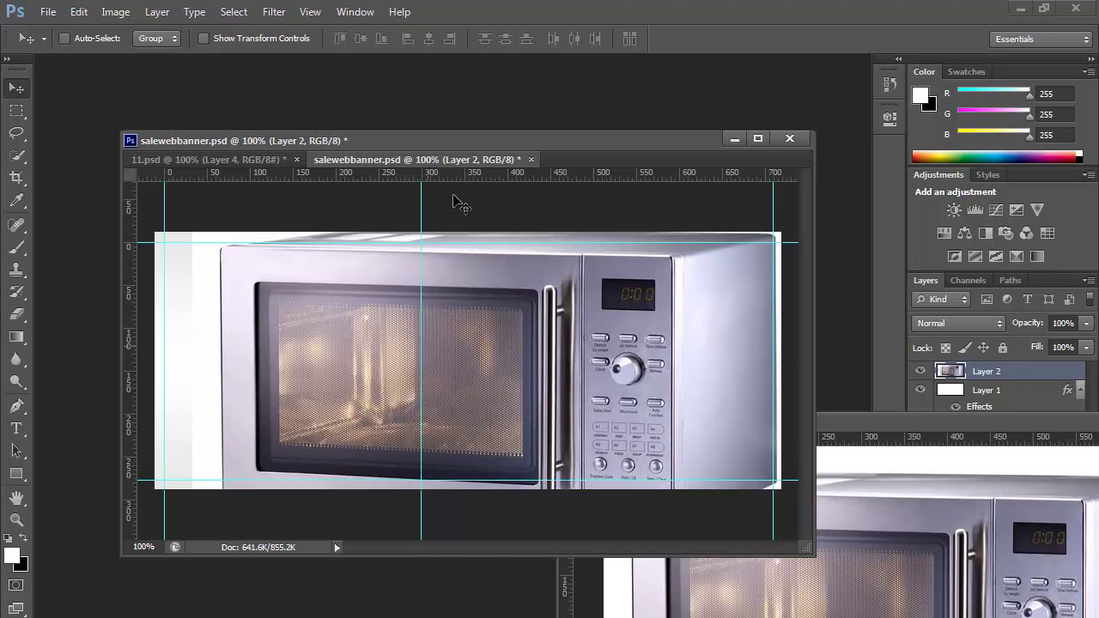
Scale the microwave image down proportionally with Free Transform to about the right column's width and place it against the right margin guide
key(ctrl+t)
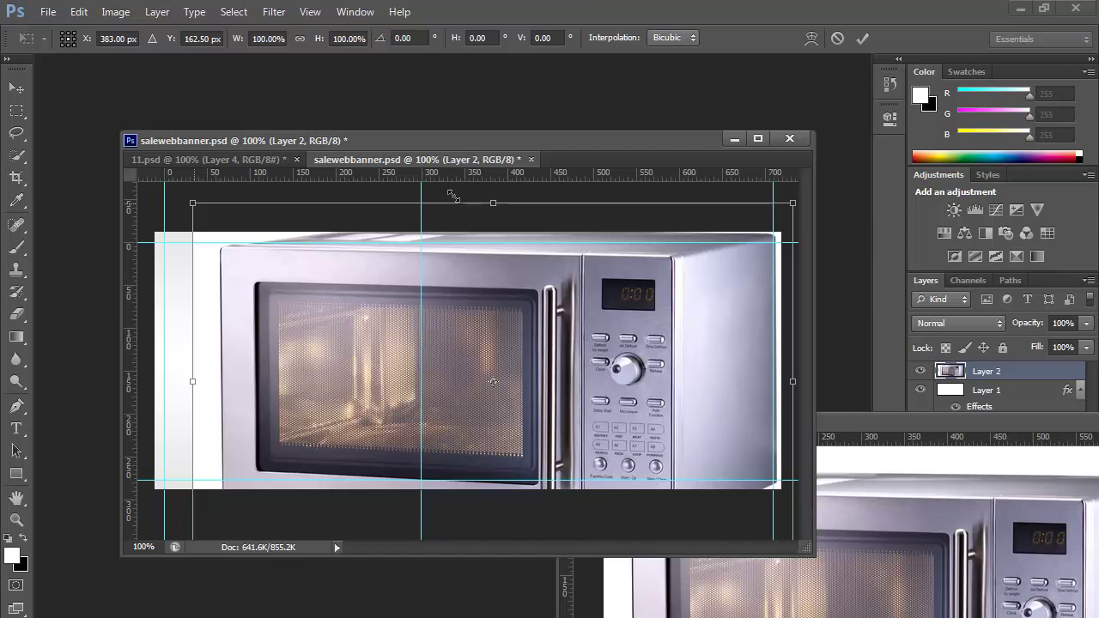
drag(192, 203, 197, 207)
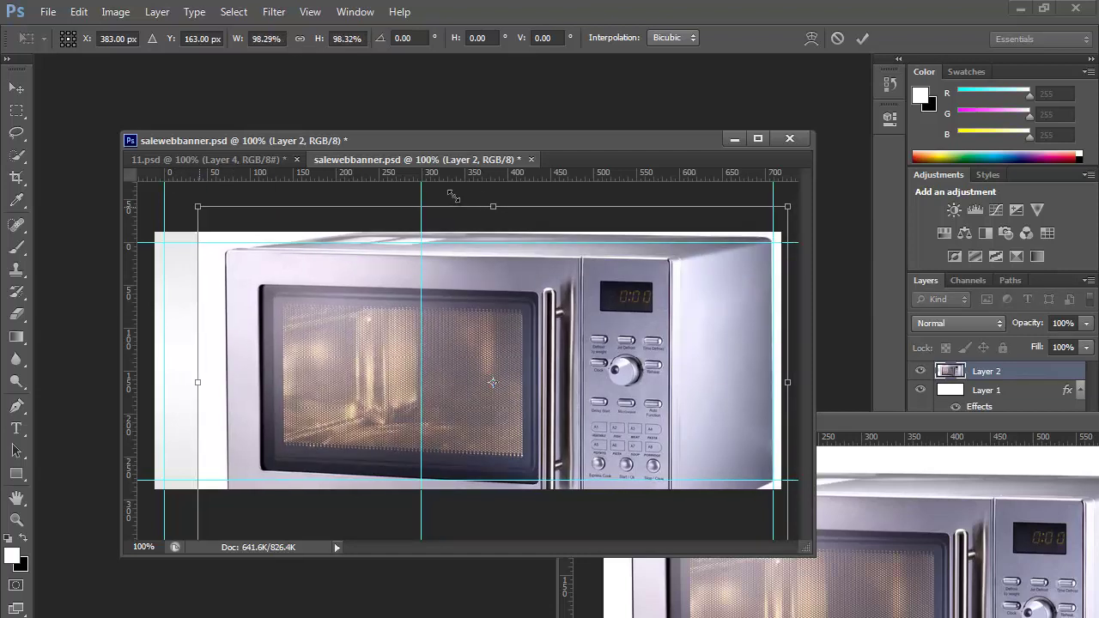
drag(454, 196, 456, 198)
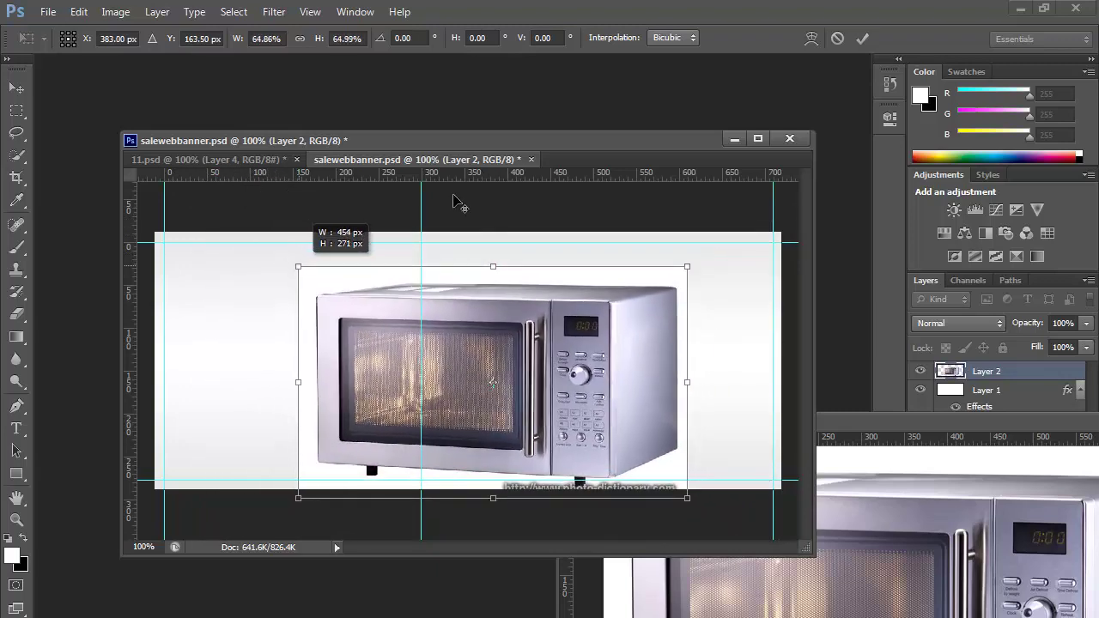
drag(493, 340, 578, 316)
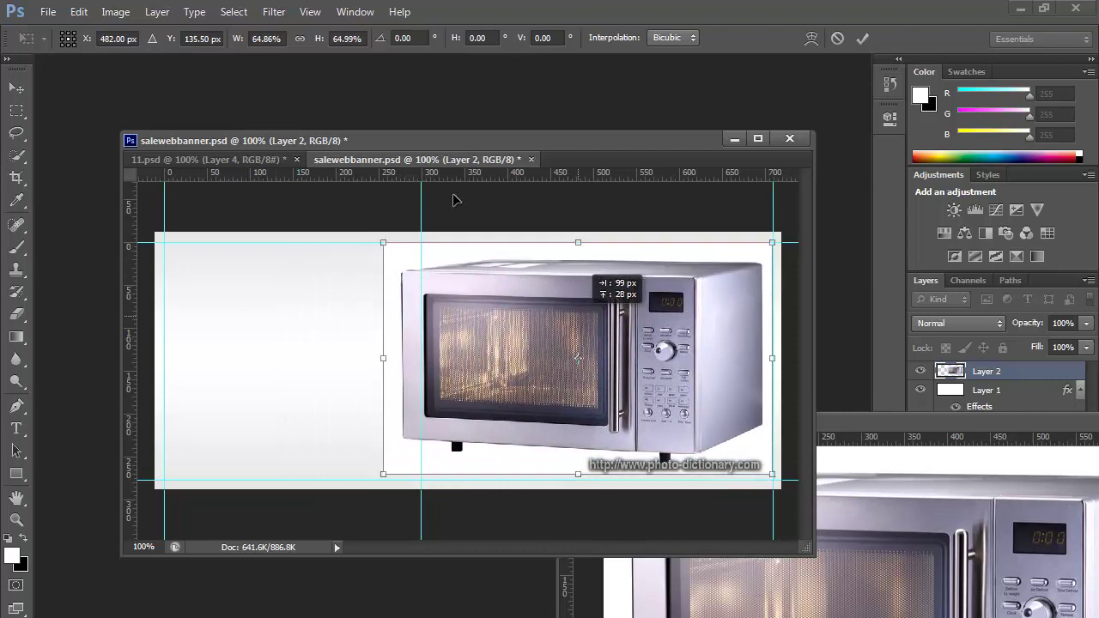
drag(455, 199, 455, 200)
key(Return)
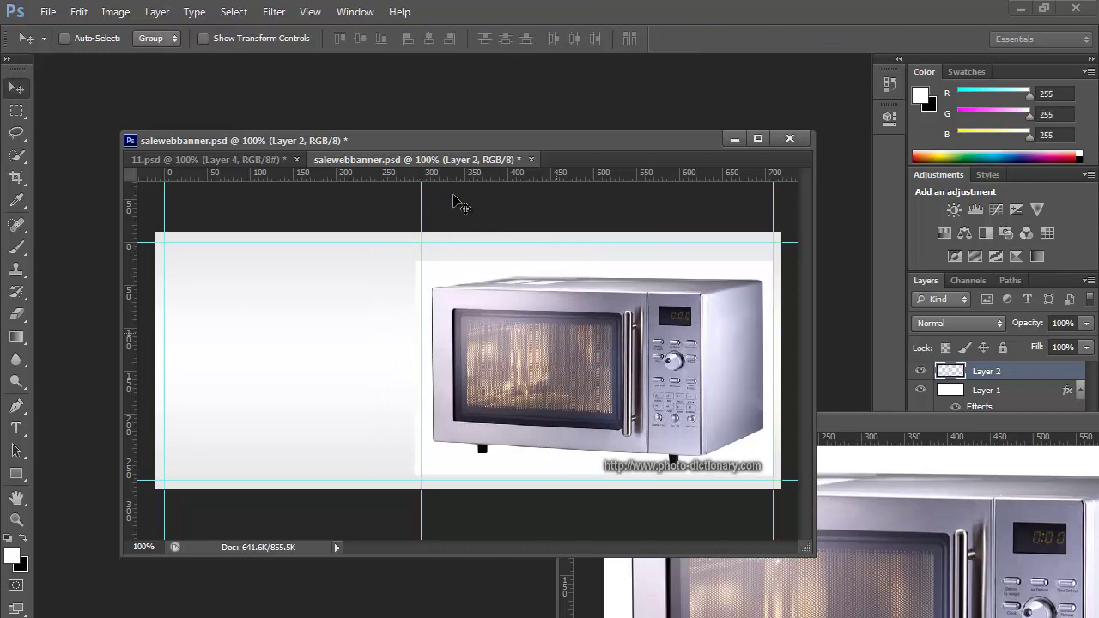
Move the microwave image up 22 px to the upper margin guide
key(shift+Up)
key(shift+Up)
key(Up)
key(Up)
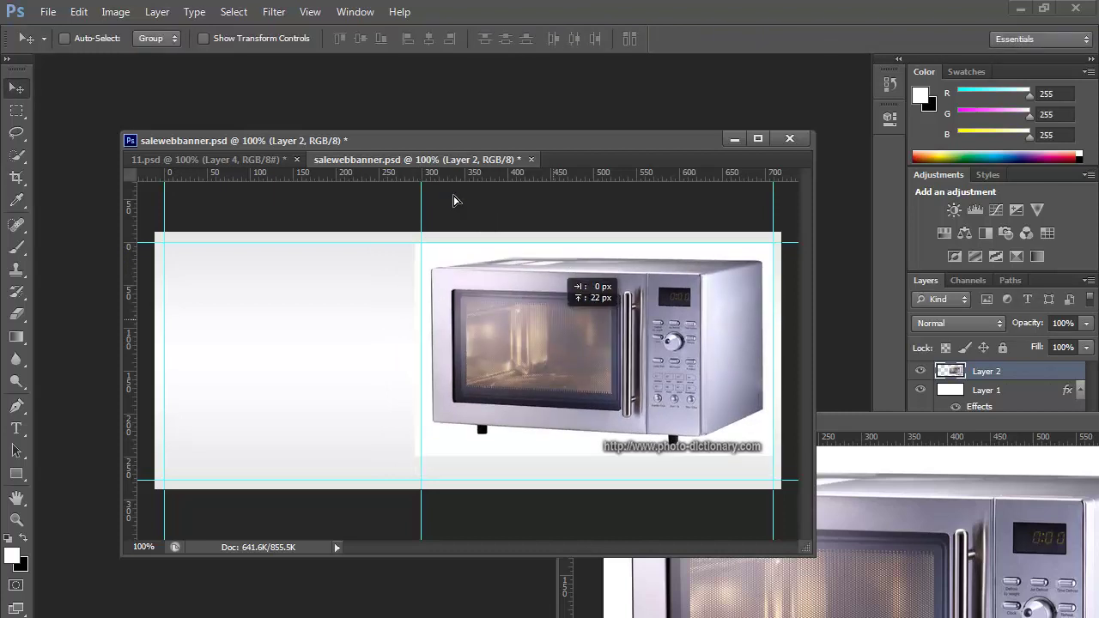
Delete the watermark text area below the microwave with a rectangular marquee selection, and deselect
key(m)
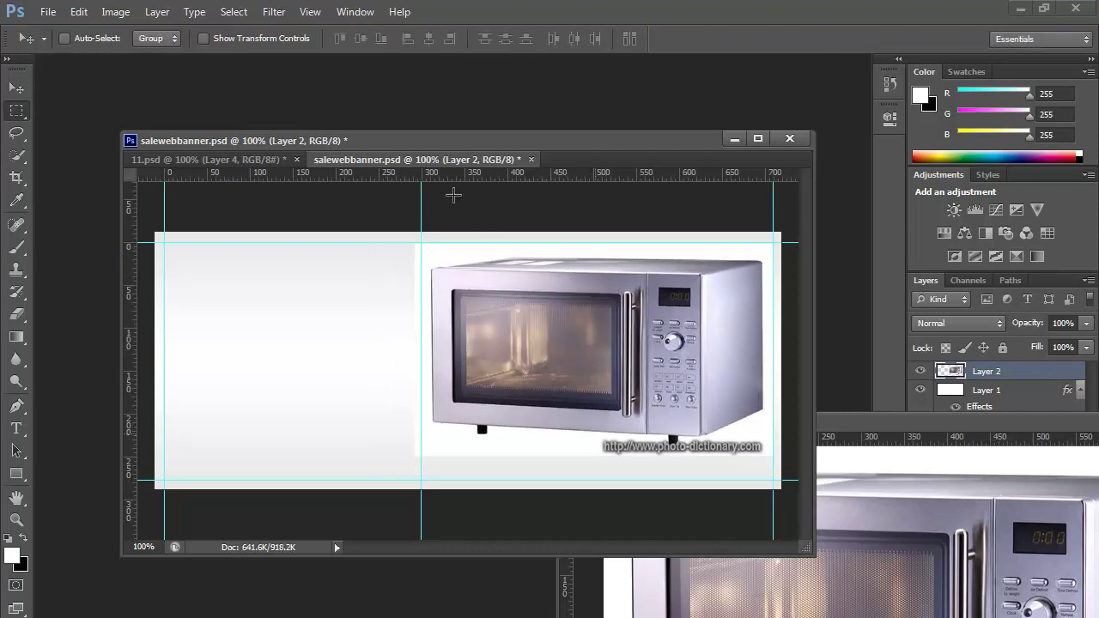
drag(598, 438, 773, 480)
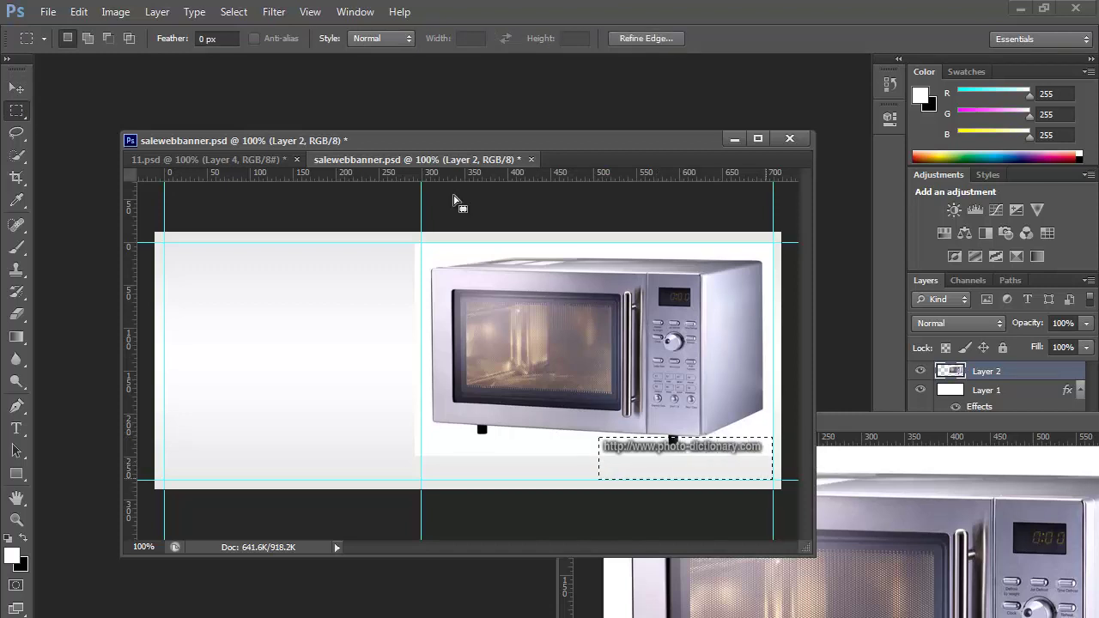
key(Delete)
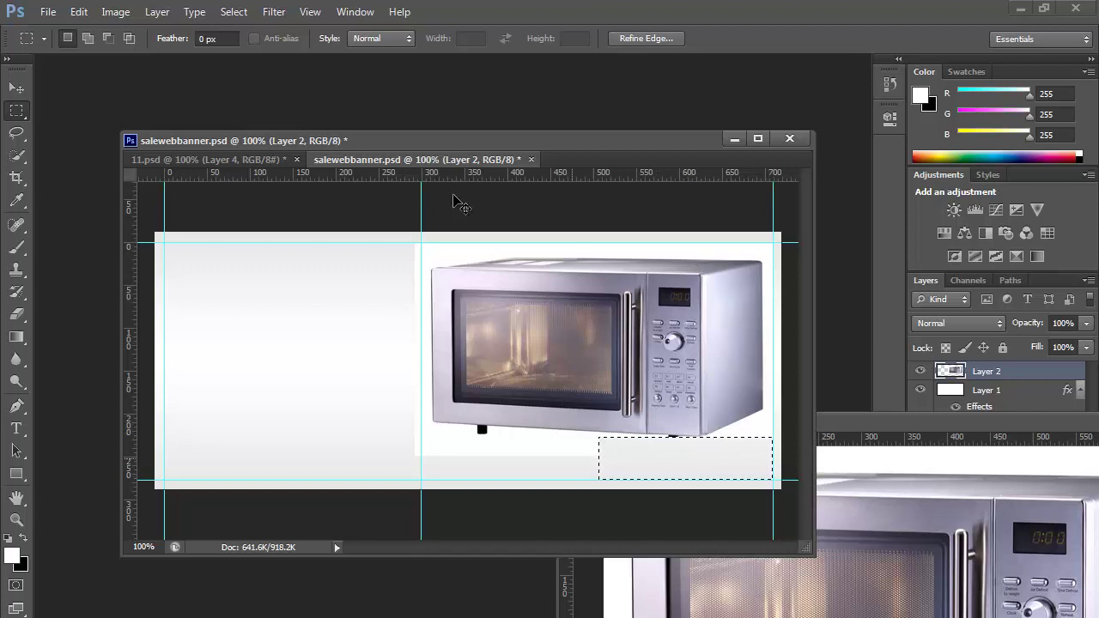
key(ctrl+d)
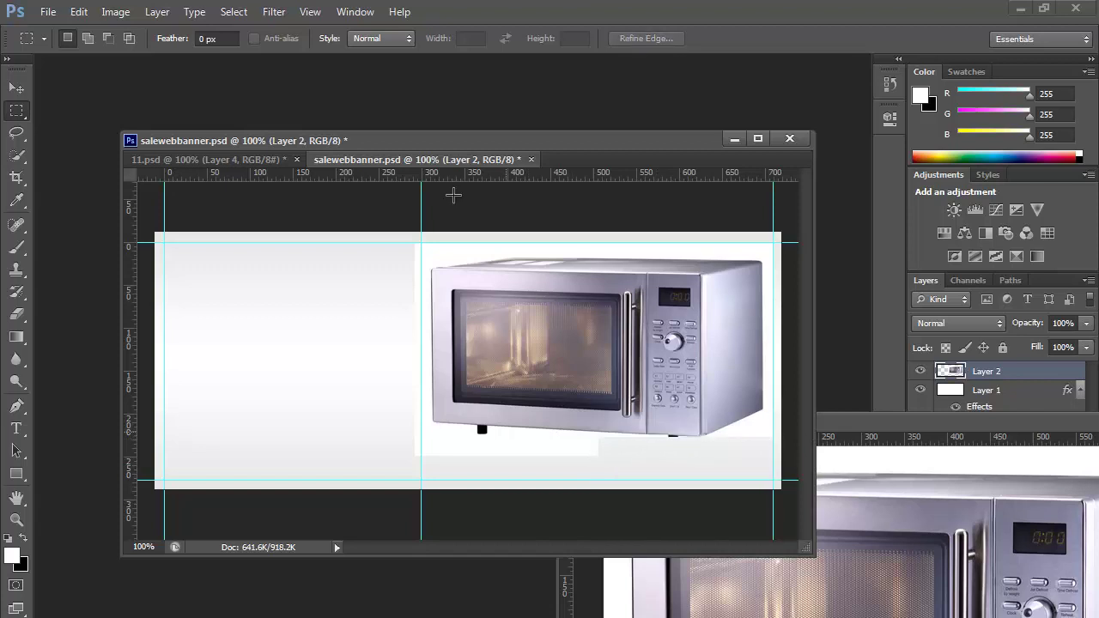
Select the microwave's left foot with a small rectangular marquee and copy it to a new layer
key(ctrl+plus)
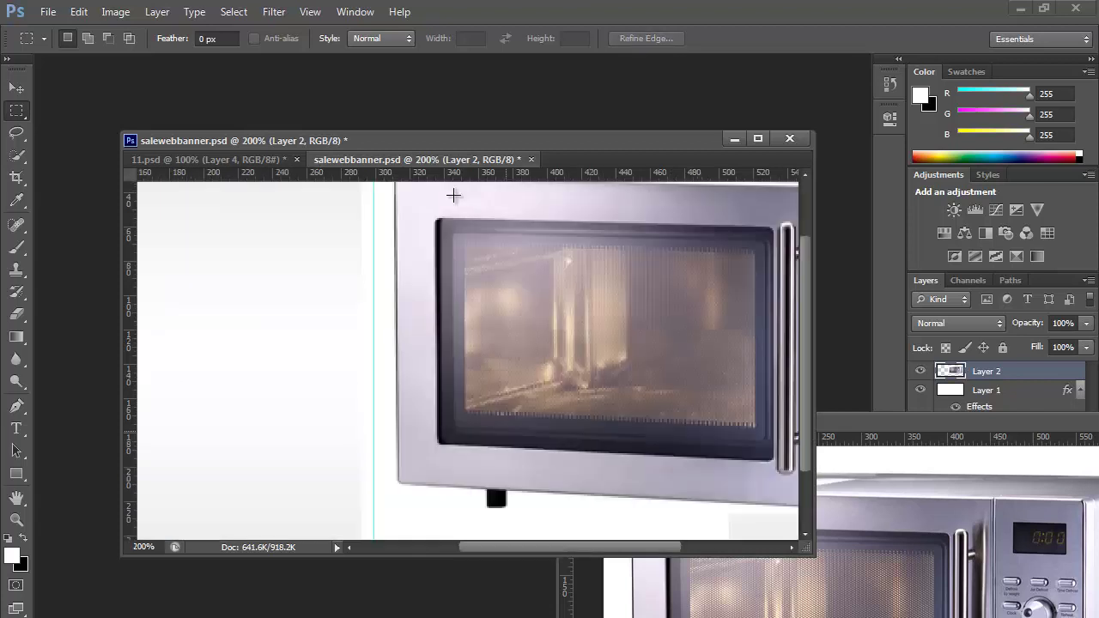
drag(515, 392, 187, 305)
key(ctrl+d)
key(space)
drag(599, 375, 323, 309)
drag(209, 426, 228, 442)
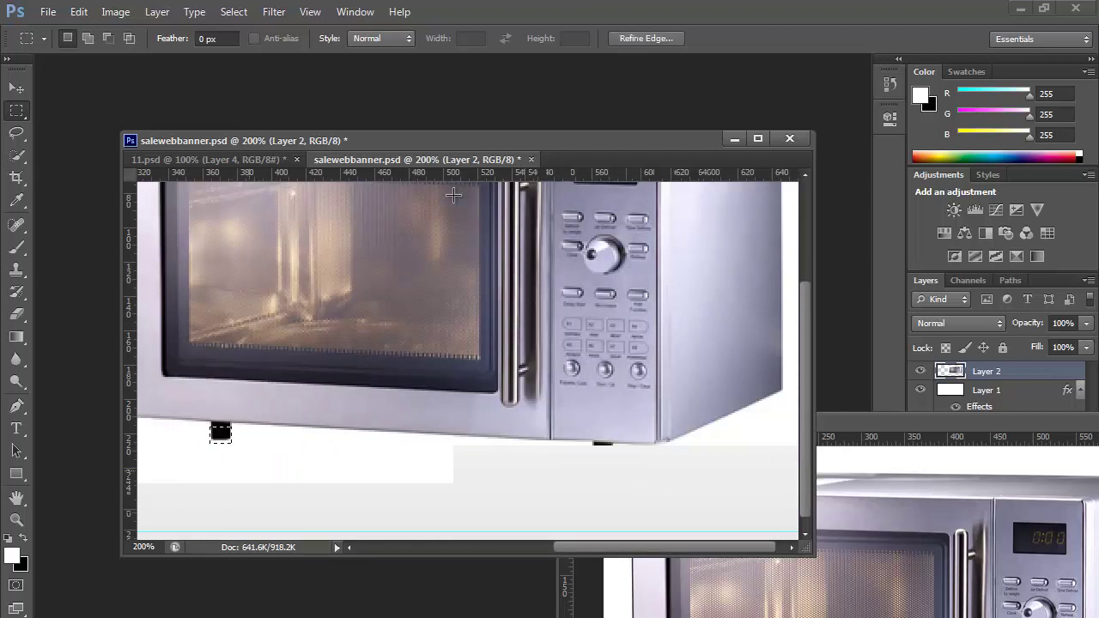
key(ctrl+j)
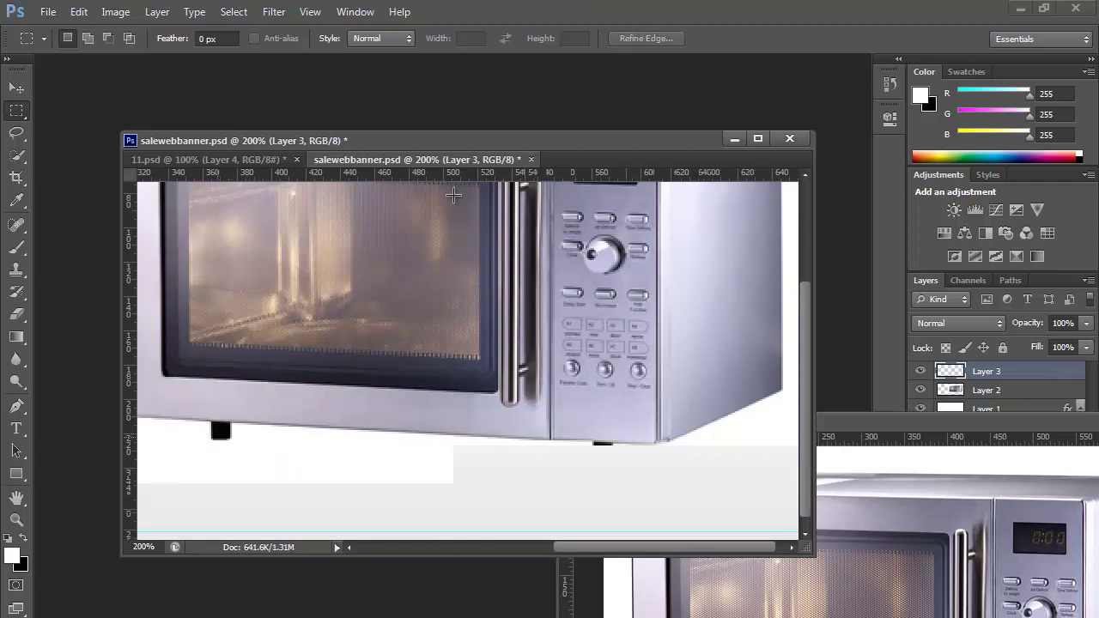
Undo the last foot copy and copy the selected left foot of the microwave to a new layer again
key(ctrl+z)
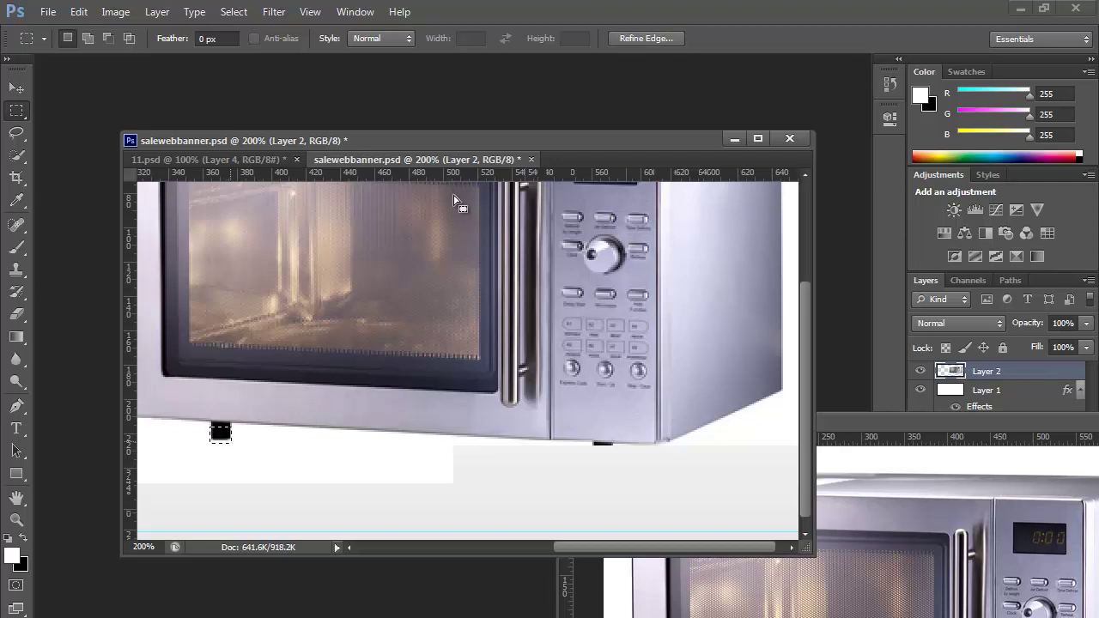
key(v)
right_click(248, 400)
click(221, 434)
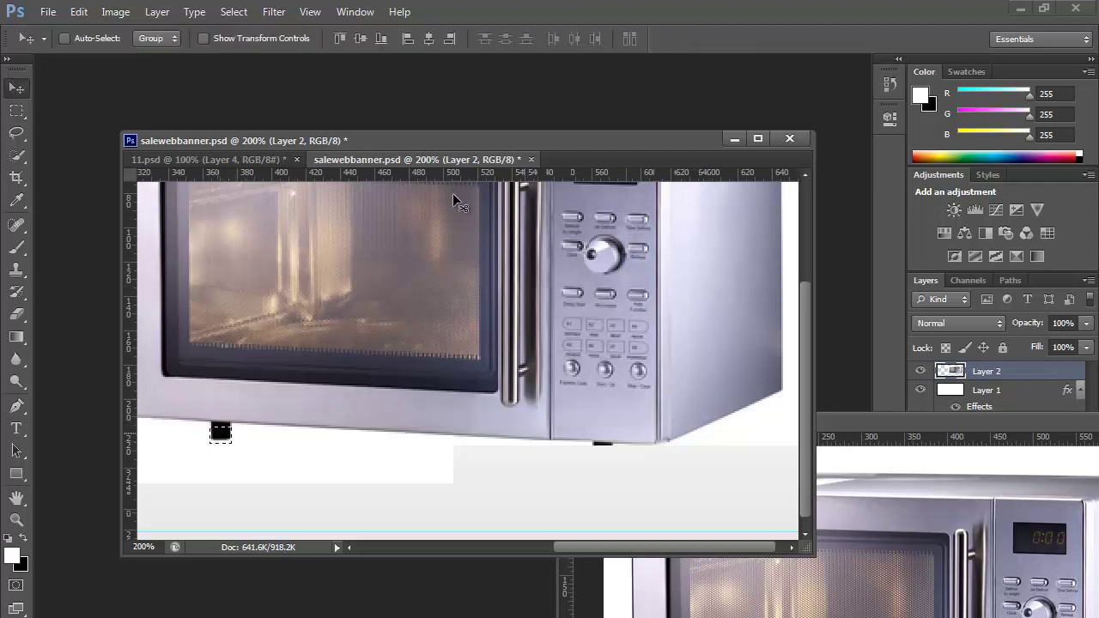
key(ctrl+j)
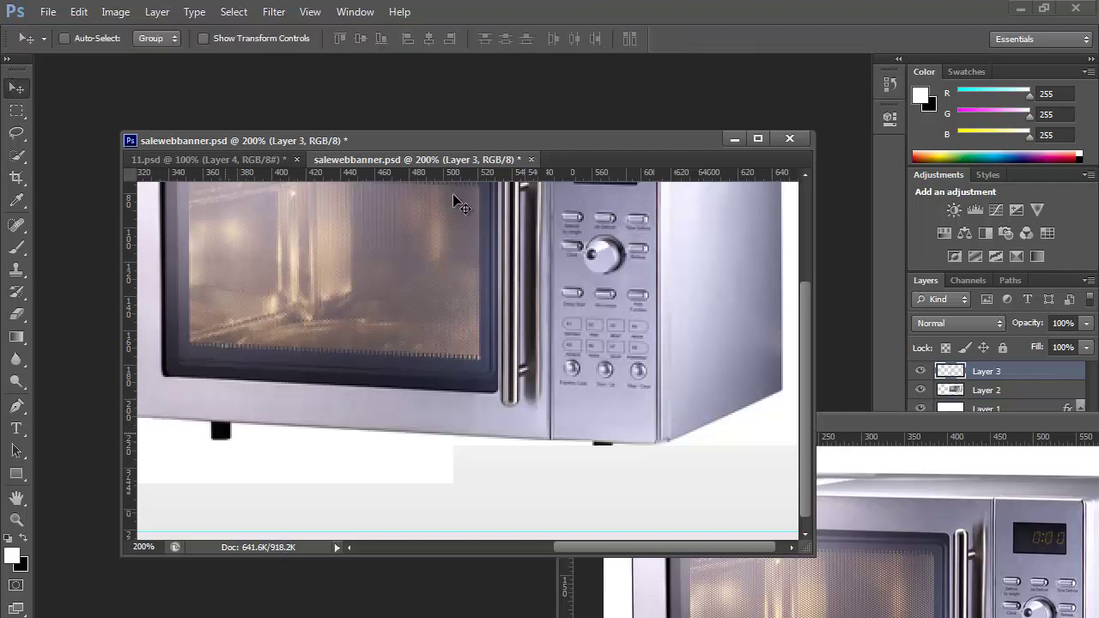
Move the foot copy over the cut-off right foot below the control panel and nudge it up against the microwave's bottom edge
drag(223, 431, 602, 451)
key(Right)
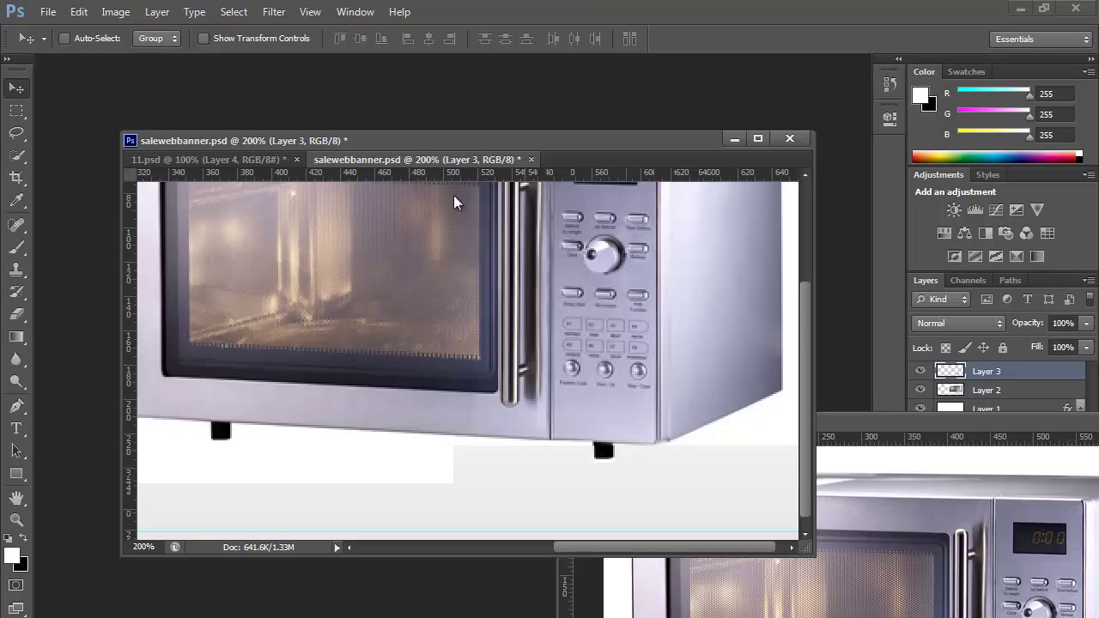
key(Left)
key(Up)
key(Up)
key(Tab)
key(Tab)
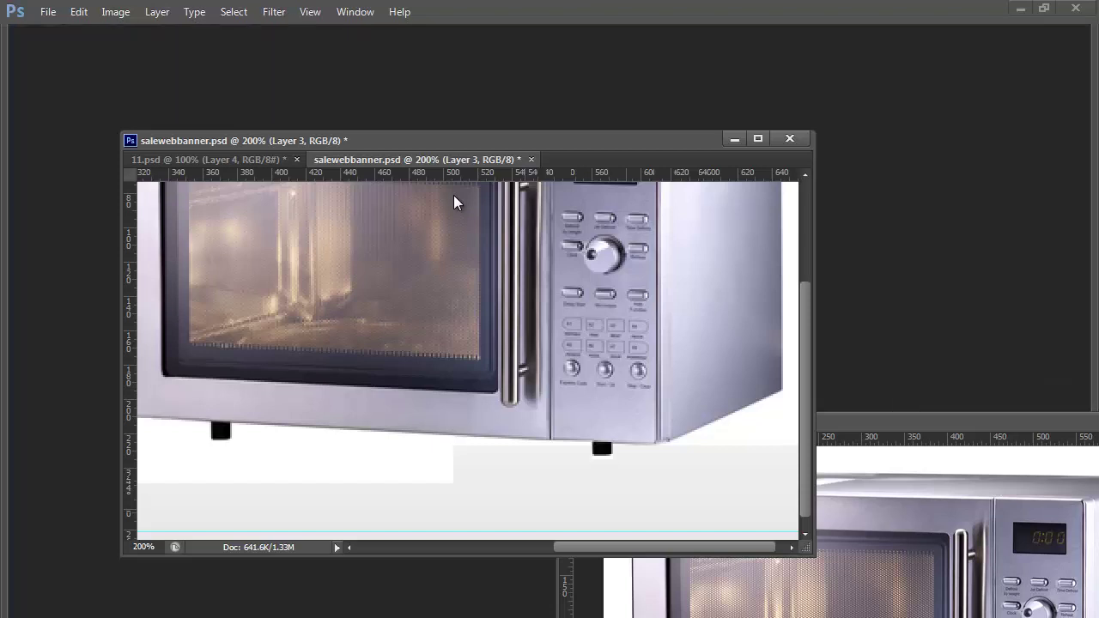
Select the foot copy layer and the microwave layer together and merge them into one layer
right_click(563, 311)
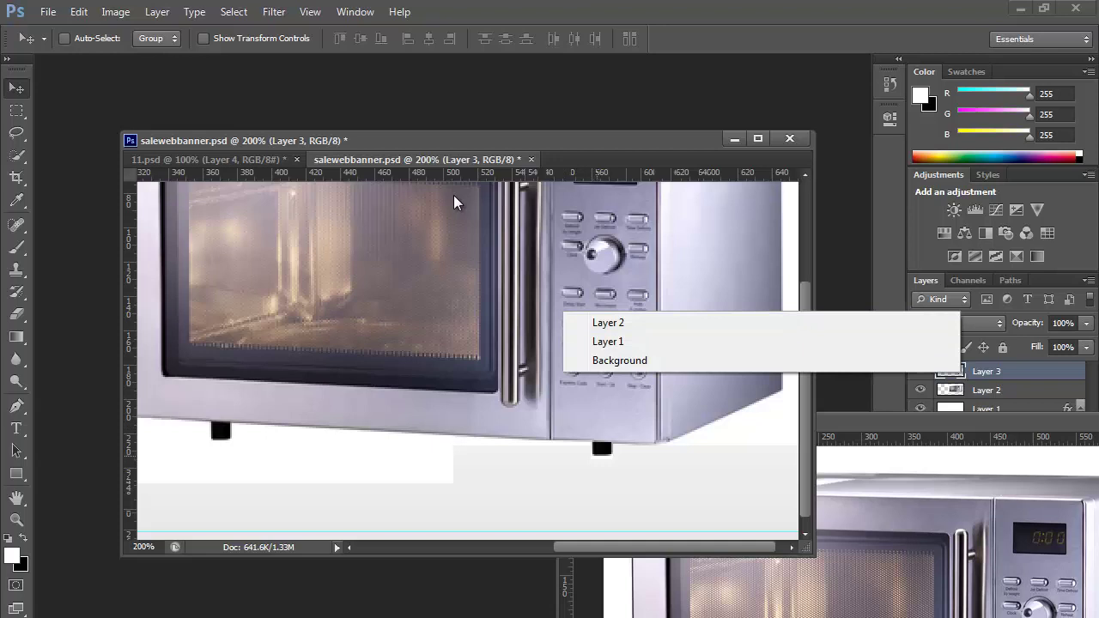
right_click(597, 452)
click(640, 463)
right_click(510, 355)
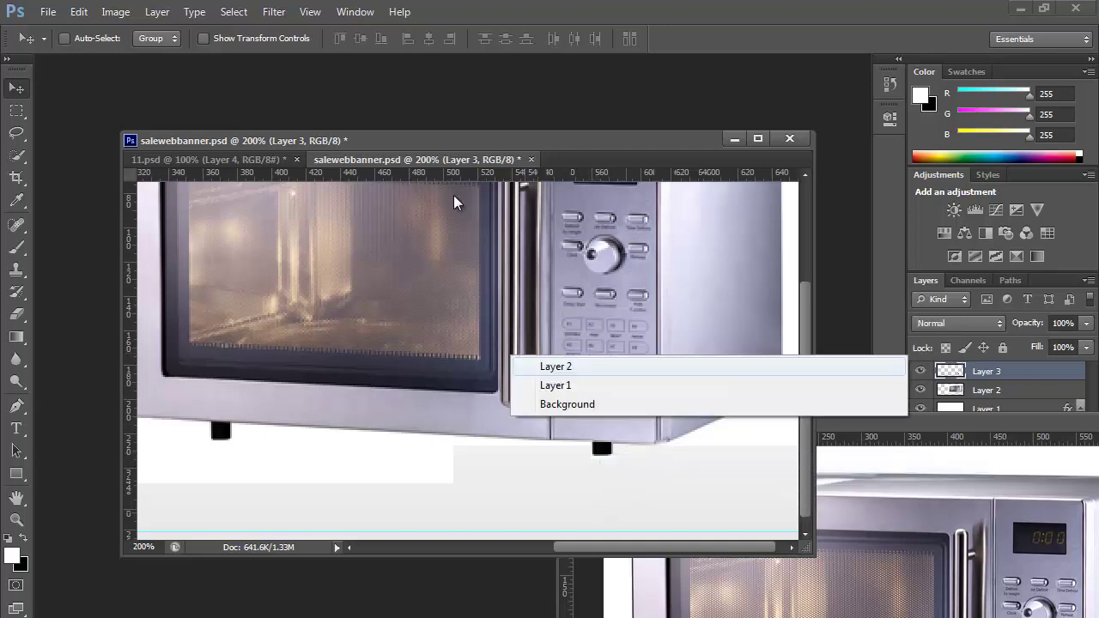
shift+click(529, 372)
key(Tab)
key(Tab)
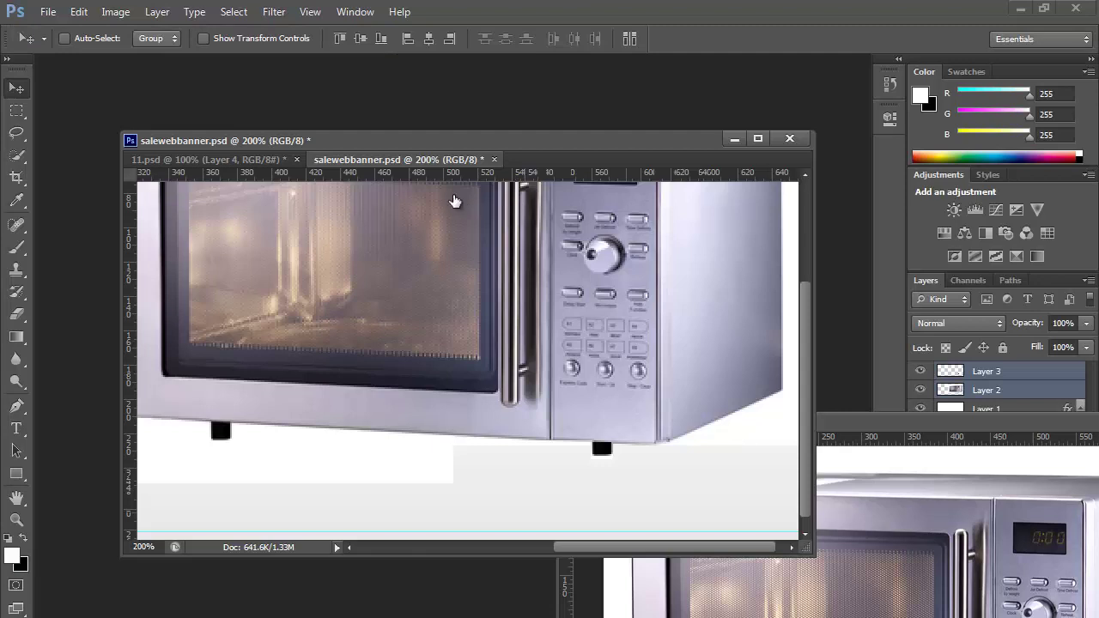
key(ctrl+e)
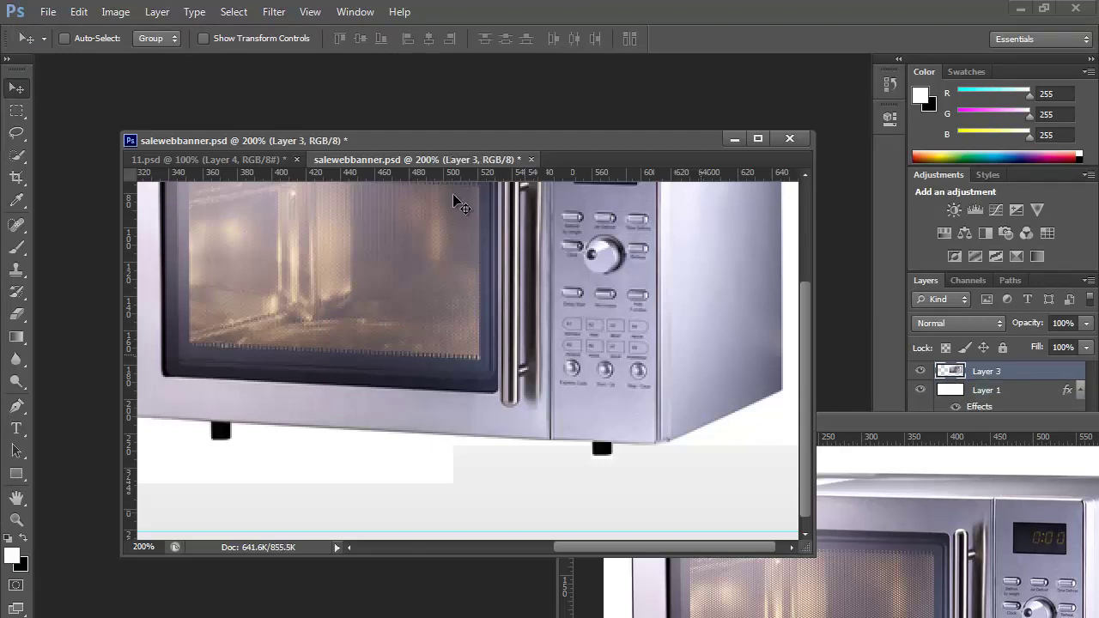
Try to move the merged microwave image down to the lower margin guide, and undo the move
key(ctrl+minus)
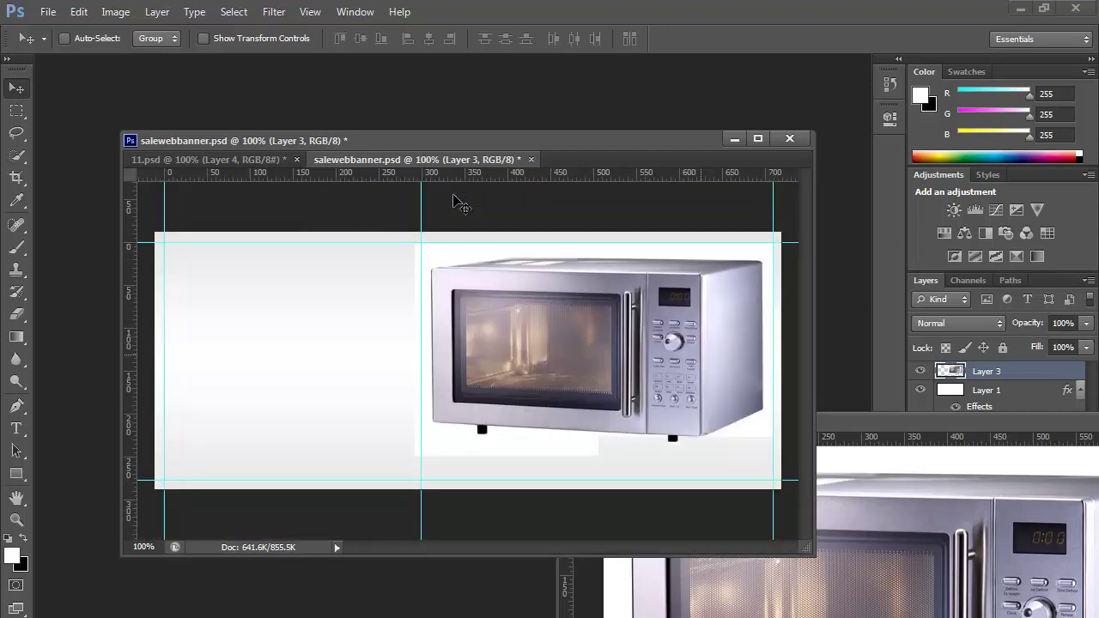
right_click(634, 338)
click(652, 350)
drag(649, 345, 648, 369)
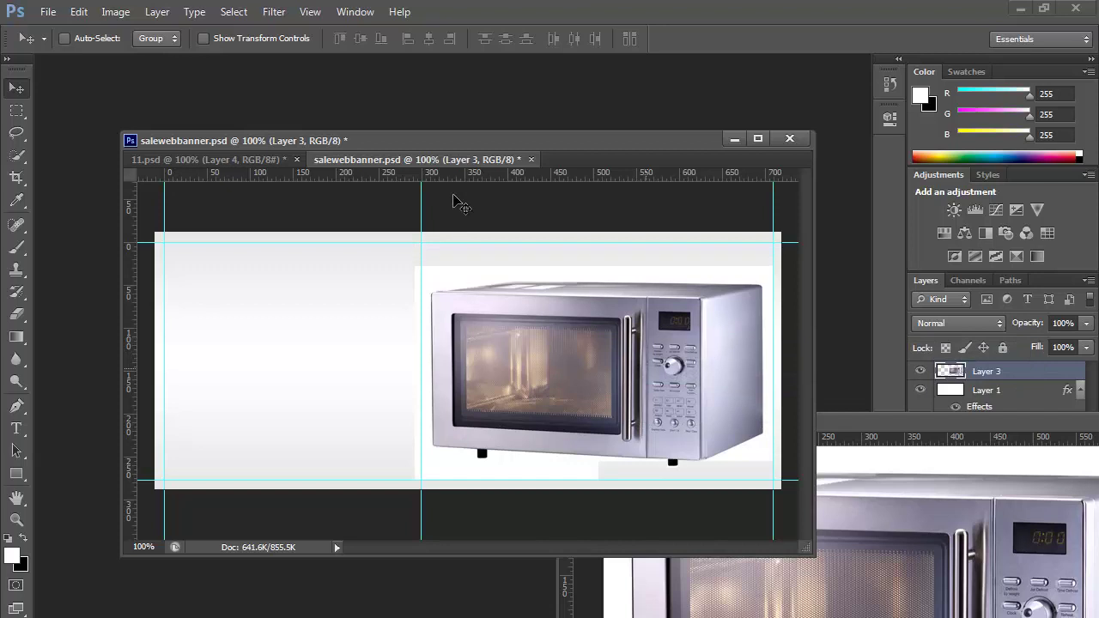
key(ctrl+z)
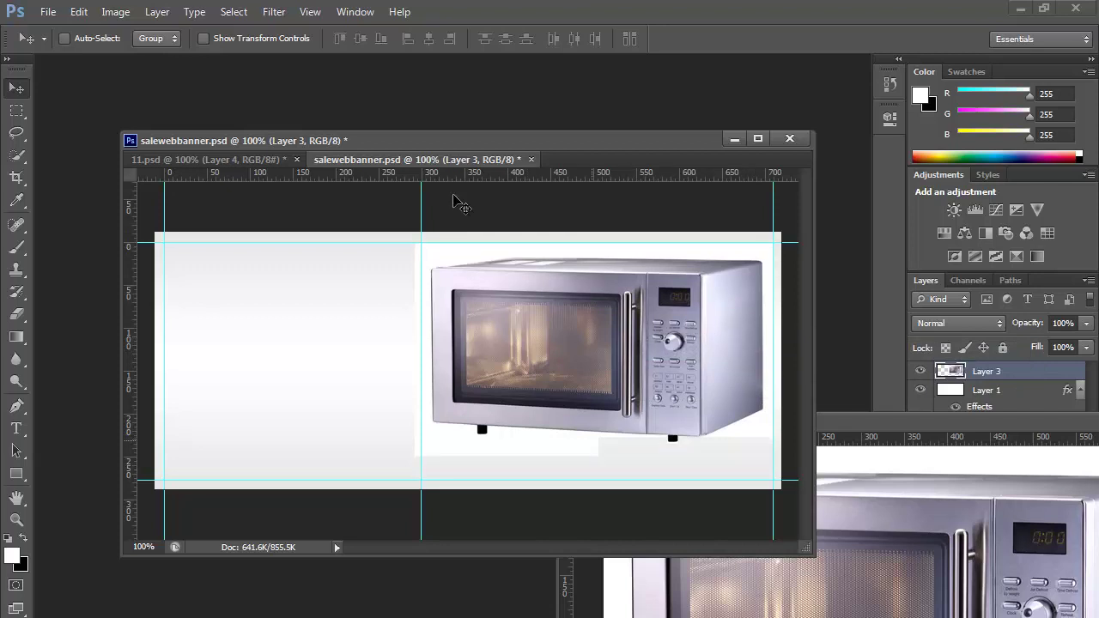
Start a Pen tool path at the right foot and trace the microwave's bottom edge to the left foot
key(p)
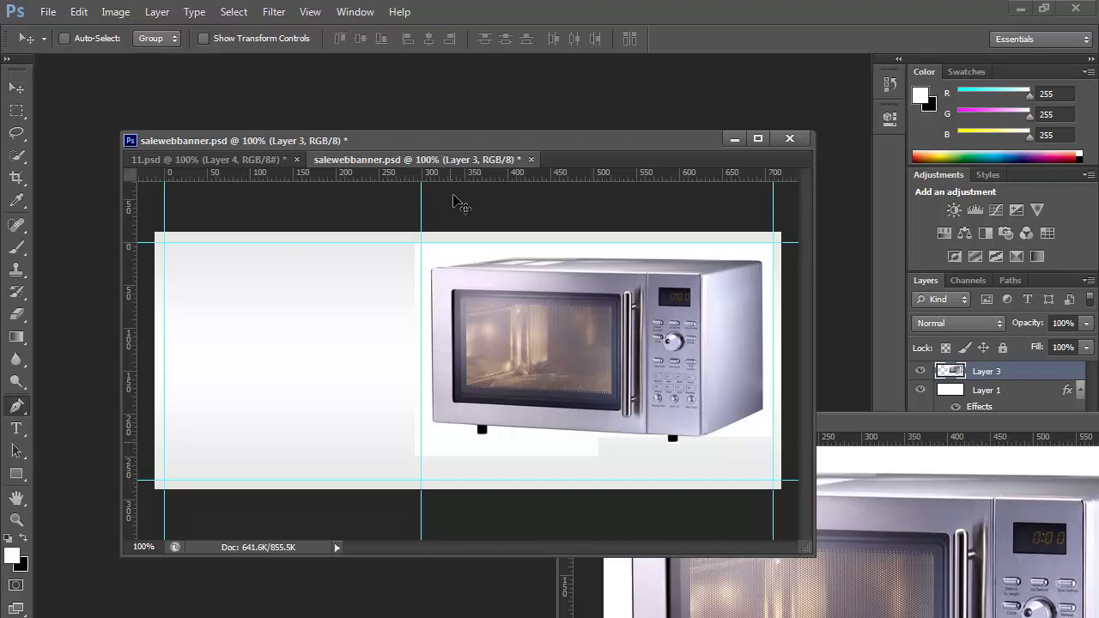
key(ctrl+plus)
key(ctrl+plus)
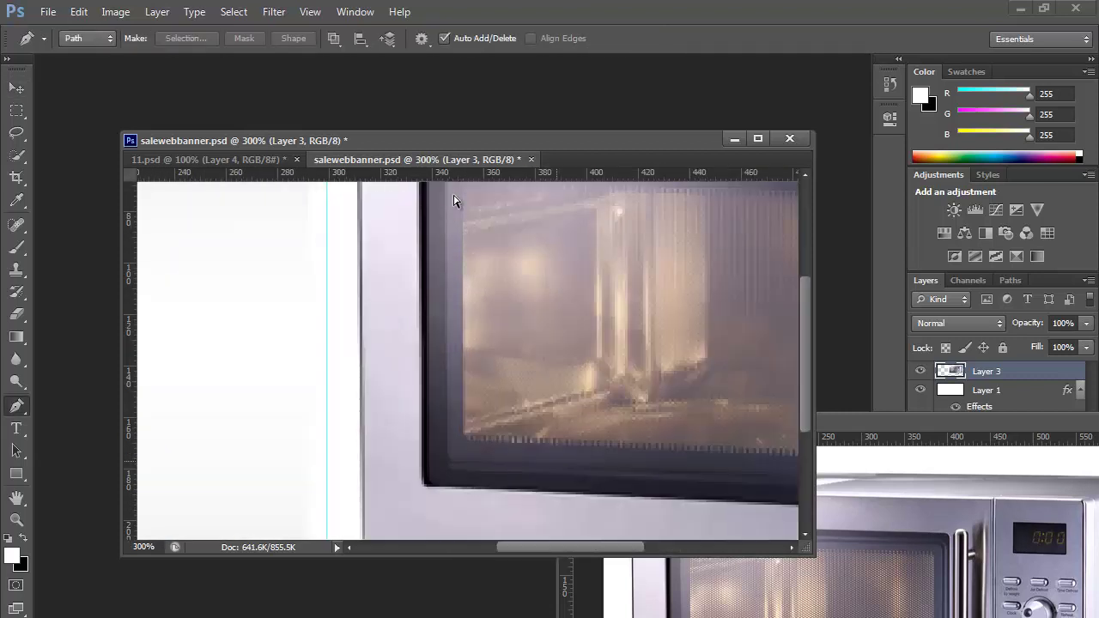
scroll(453, 195, right, 5)
scroll(453, 195, down, 2)
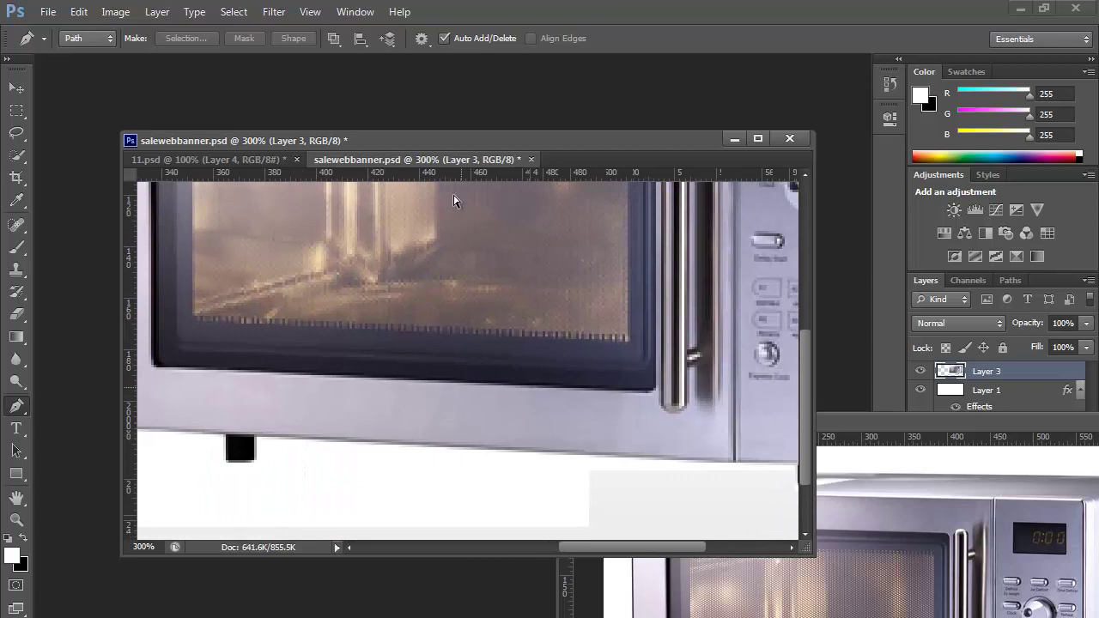
key(ctrl+plus)
key(ctrl+minus)
key(ctrl+minus)
key(ctrl+plus)
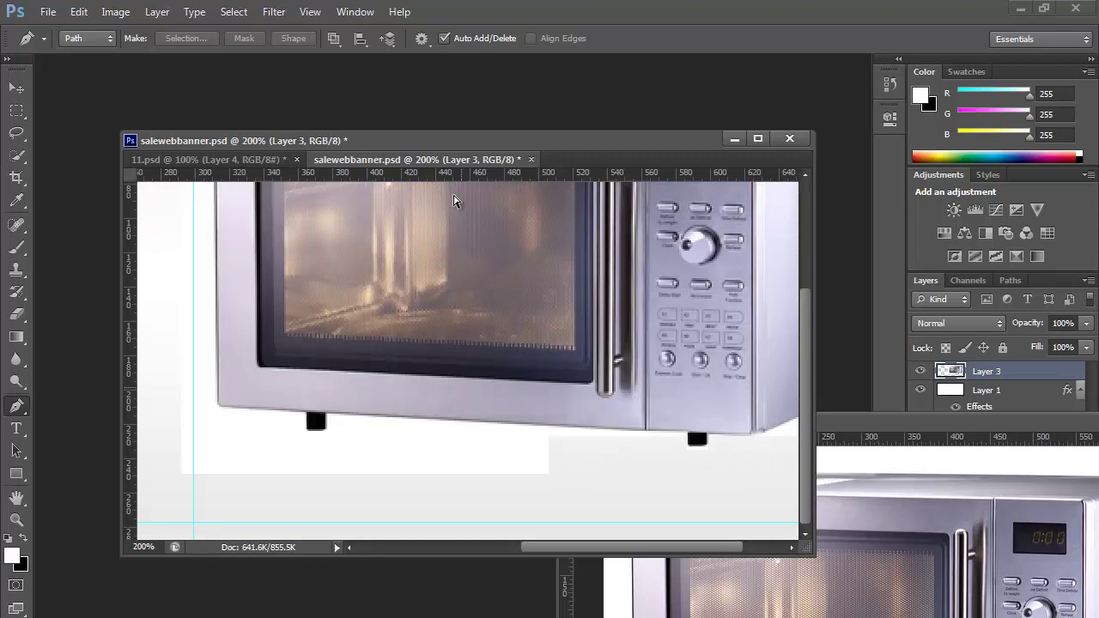
key(ctrl+plus)
key(ctrl+plus)
key(ctrl+plus)
key(ctrl+minus)
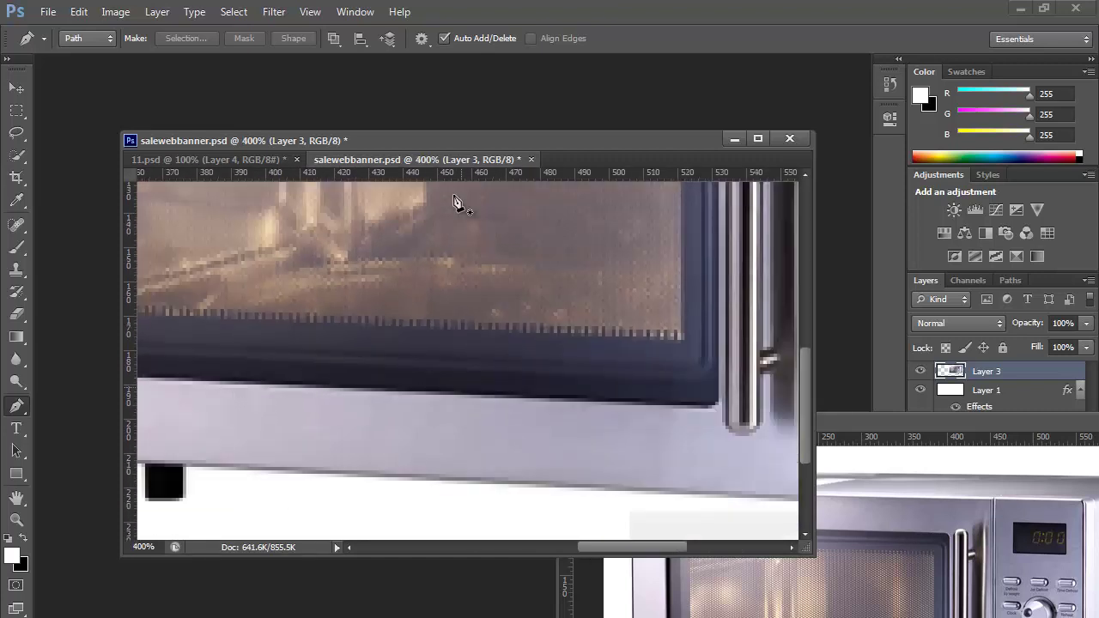
key(ctrl+minus)
key(ctrl+minus)
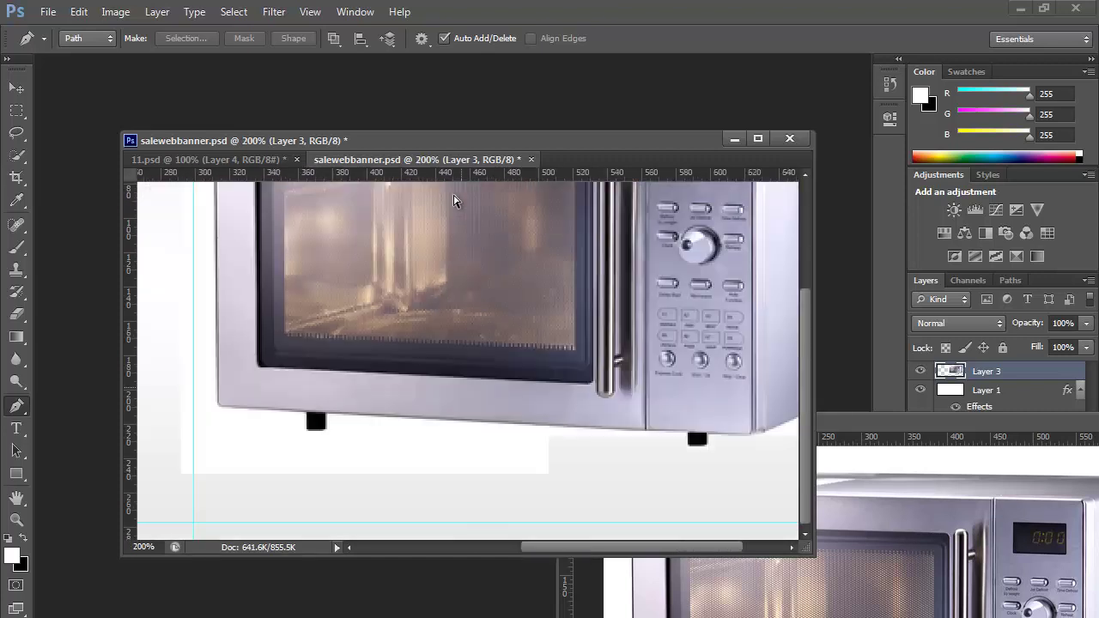
key(ctrl+plus)
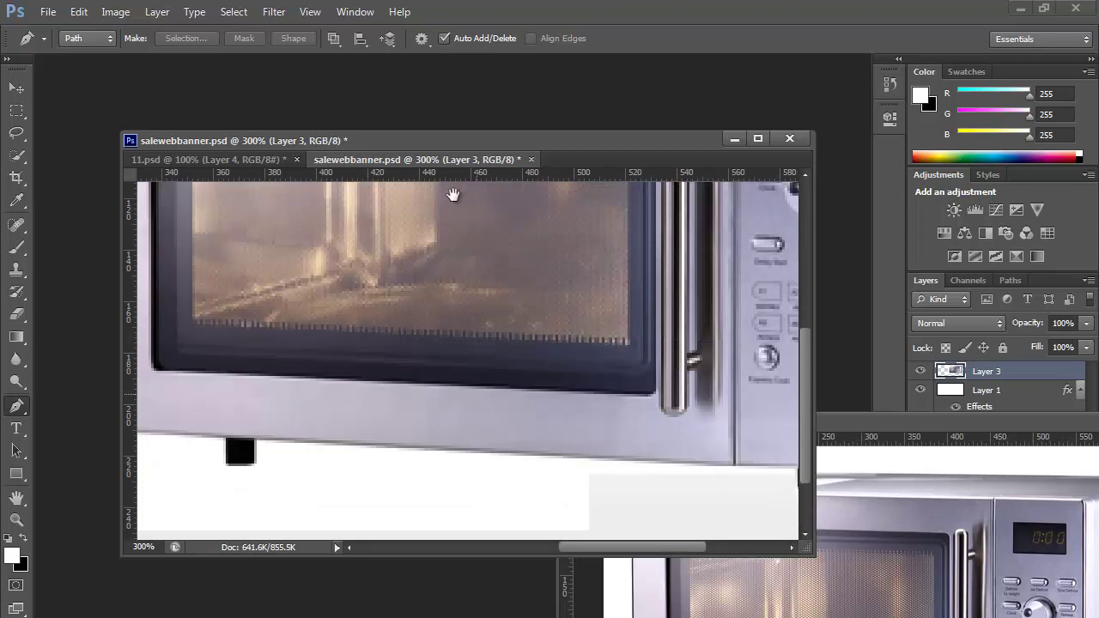
scroll(454, 200, down, 1)
scroll(453, 195, right, 5)
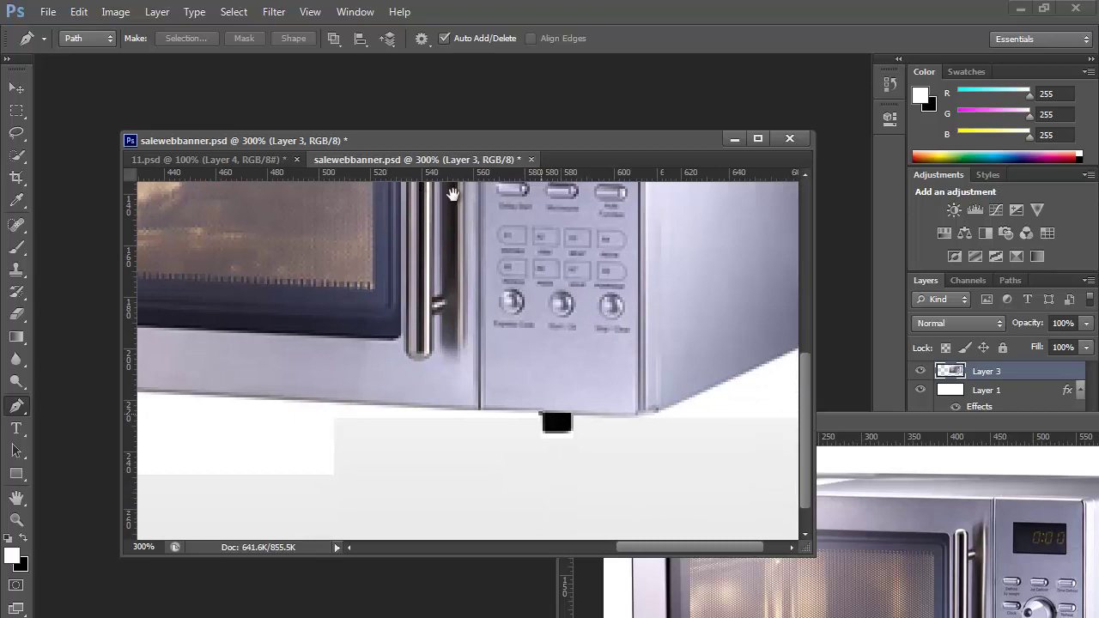
scroll(455, 200, left, 3)
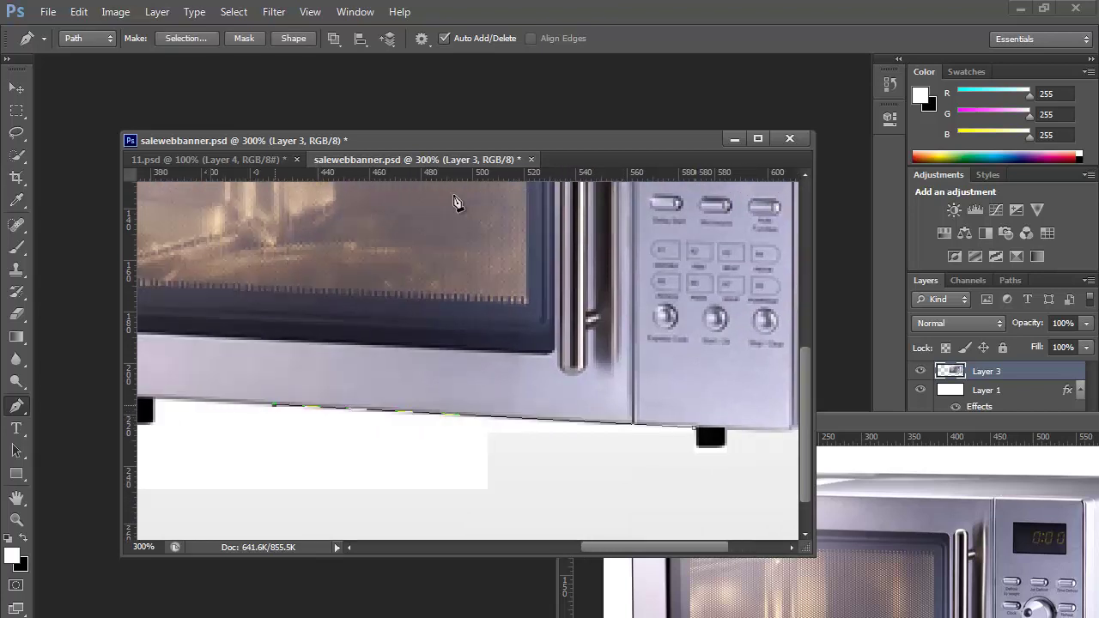
scroll(455, 200, left, 4)
click(345, 402)
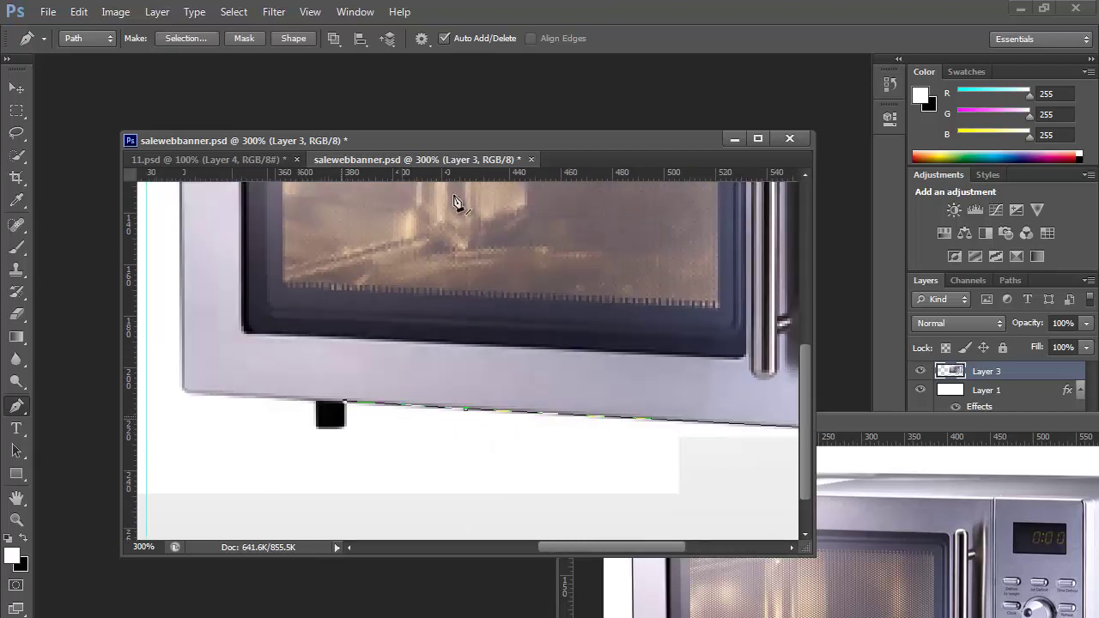
Continue the path around the corners of the microwave's left foot back up to the bottom edge
click(345, 426)
click(318, 427)
click(314, 399)
drag(314, 400, 444, 443)
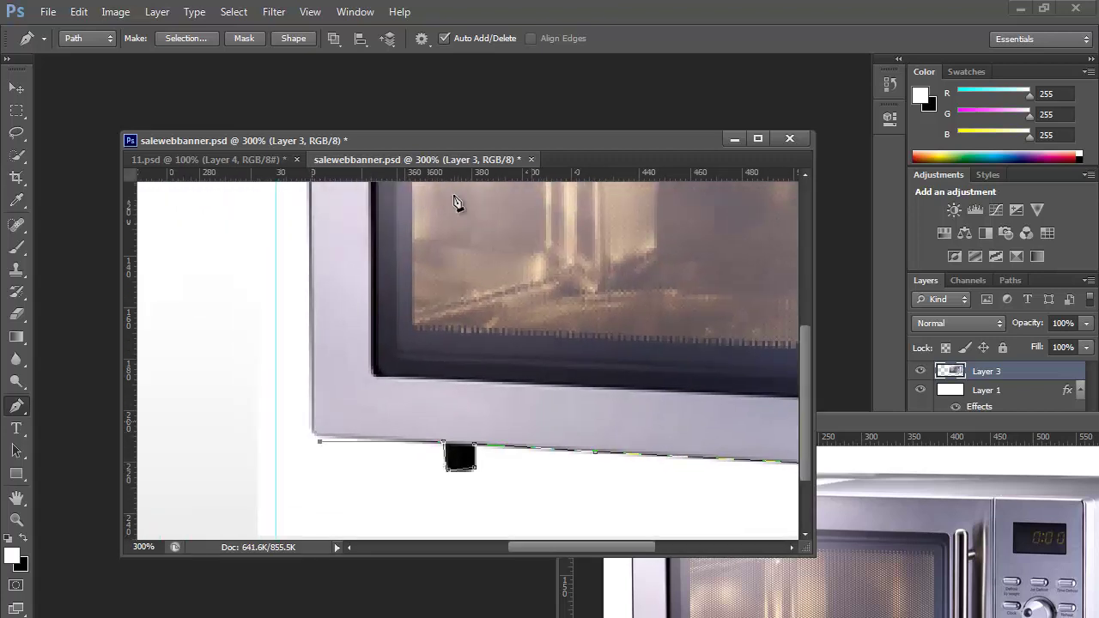
Continue the path around the microwave's lower left corner and up its left side to the upper left corner
click(328, 437)
drag(312, 421, 314, 406)
scroll(455, 203, up, 6)
click(338, 296)
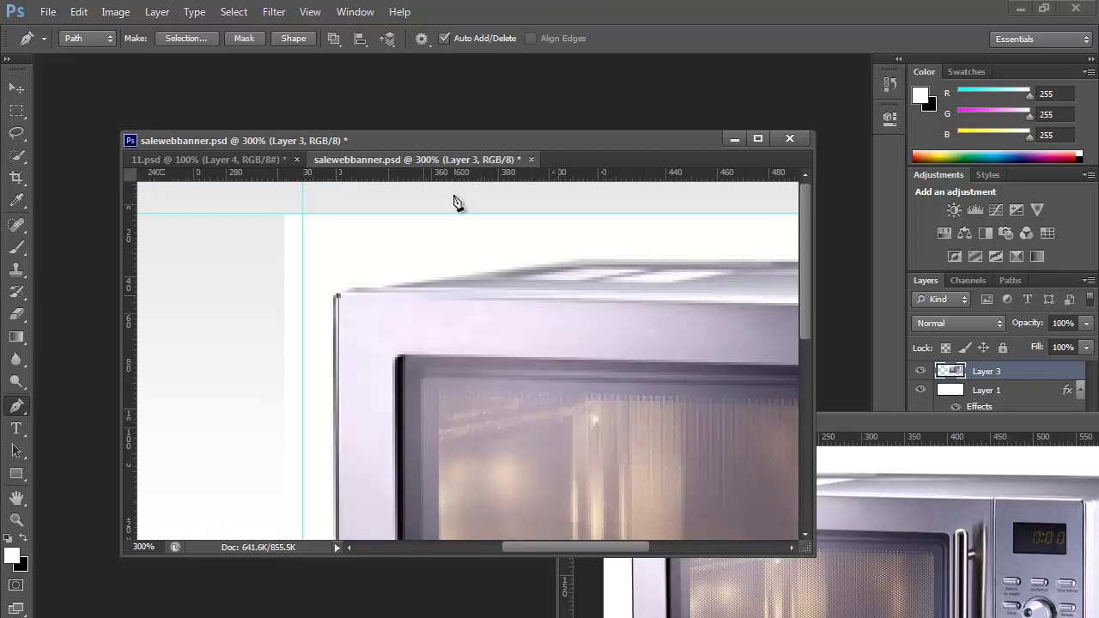
Curve the path around the microwave's upper left corner and along the sloping top edge to the rear corner
drag(356, 290, 365, 289)
click(573, 290)
key(ctrl+z)
click(573, 262)
drag(645, 275, 418, 318)
key(ctrl+z)
drag(523, 319, 328, 319)
scroll(455, 202, right, 7)
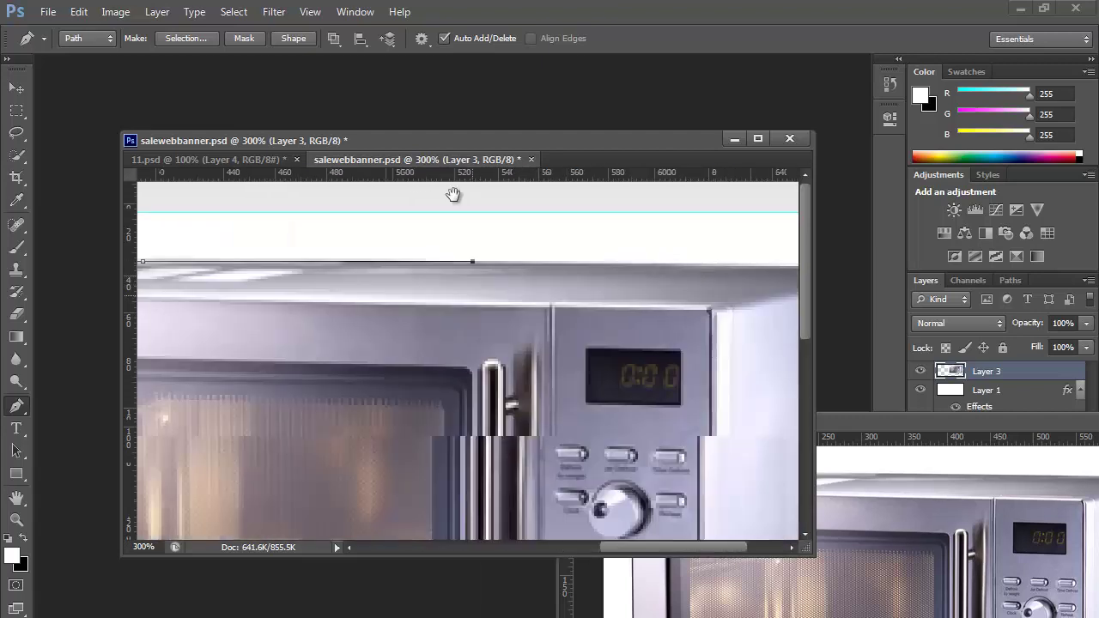
Extend the path along the microwave's rear top edge towards the upper right corner, undoing misplaced anchor points
shift+click(756, 263)
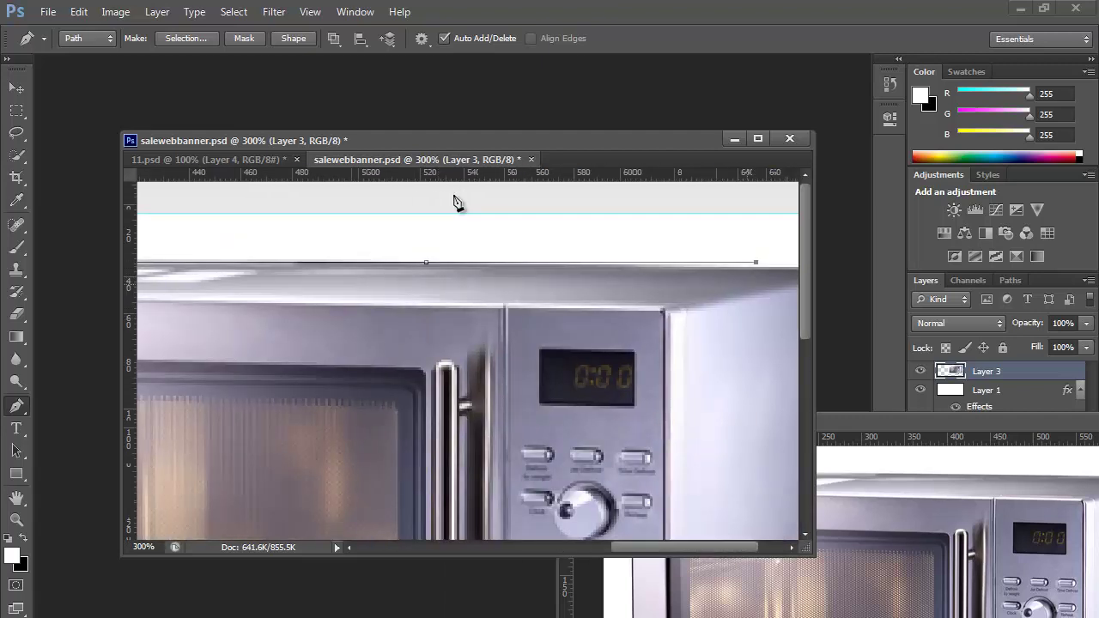
key(ctrl+z)
click(754, 270)
drag(756, 292, 563, 300)
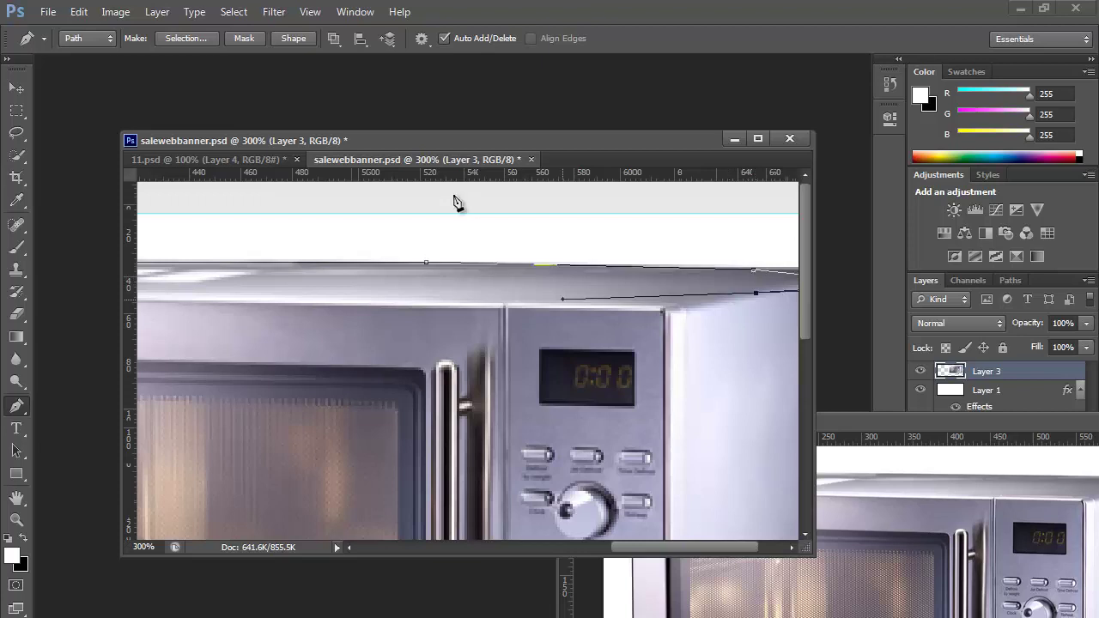
key(ctrl+z)
scroll(456, 202, right, 3)
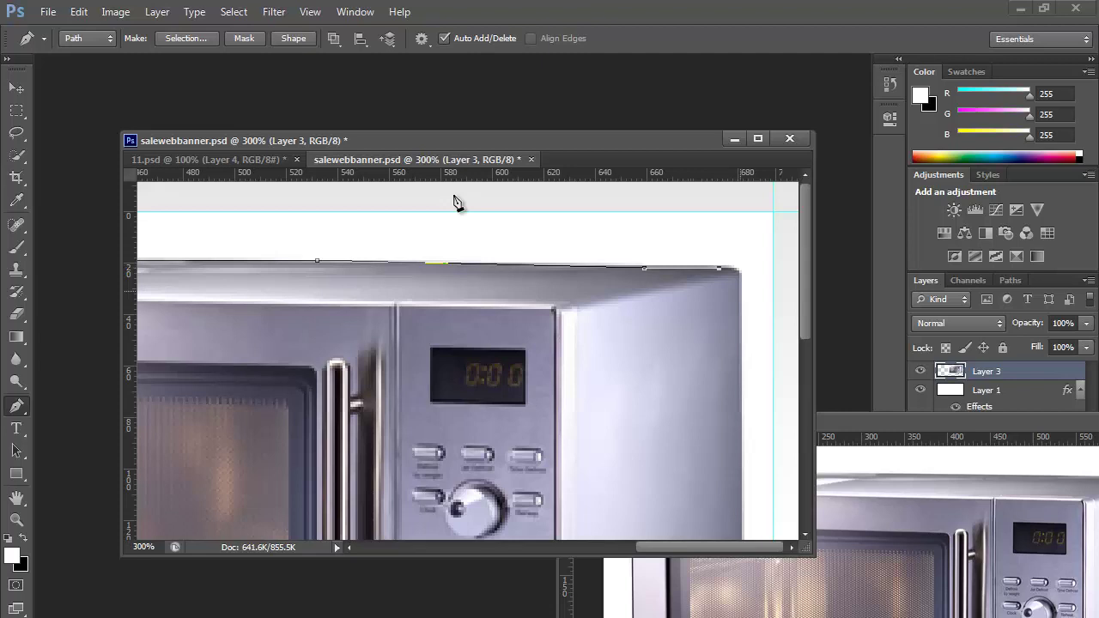
Trace the path around the microwave's upper right corner and down its right side
drag(740, 292, 739, 319)
key(super)
key(Escape)
click(739, 425)
key(super)
key(Escape)
key(space)
scroll(454, 195, down, 5)
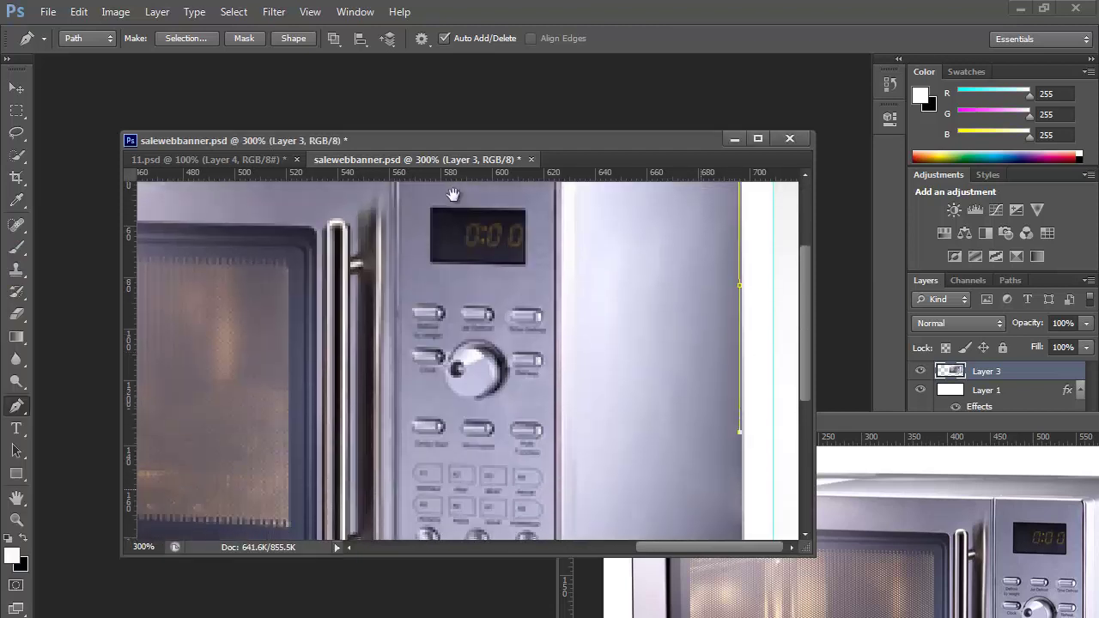
Trace the path along the slanted lower right edge and around the right foot, closing it at its starting point
scroll(455, 201, down, 6)
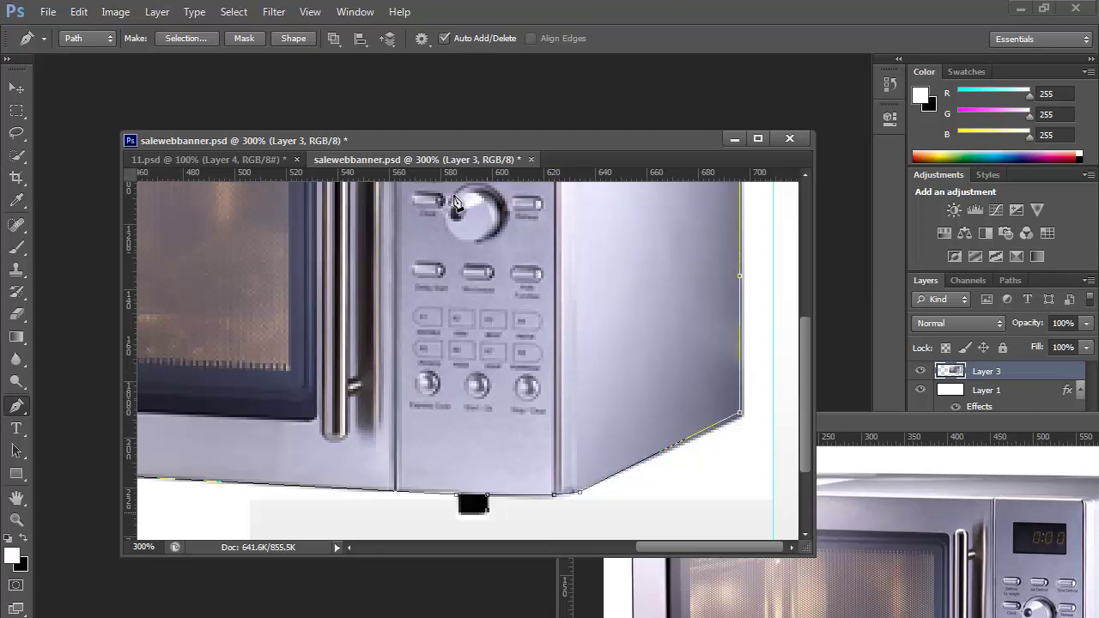
click(469, 514)
click(460, 513)
click(457, 495)
Turn the closed path into a selection and delete the white background around the microwave, deselecting and saving the file
key(ctrl+Return)
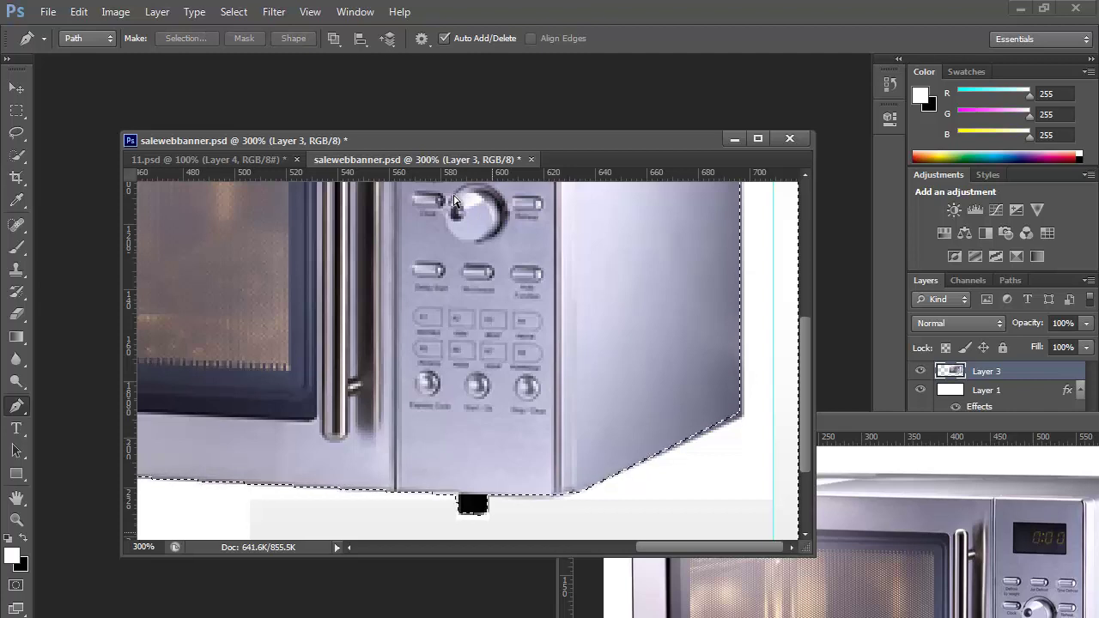
key(ctrl+minus)
key(ctrl+minus)
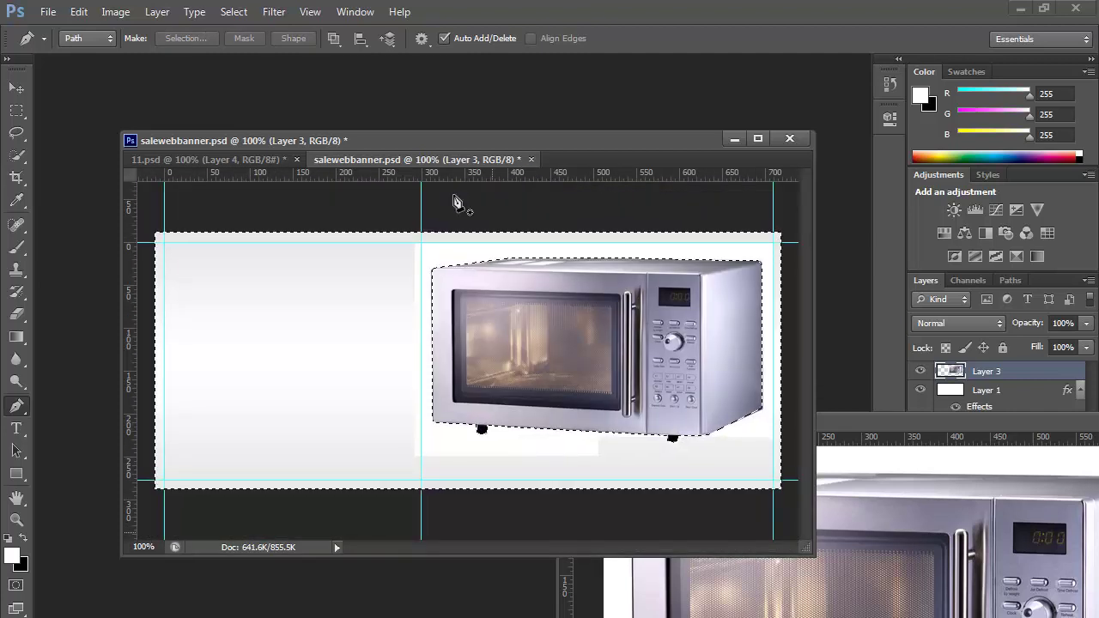
key(Delete)
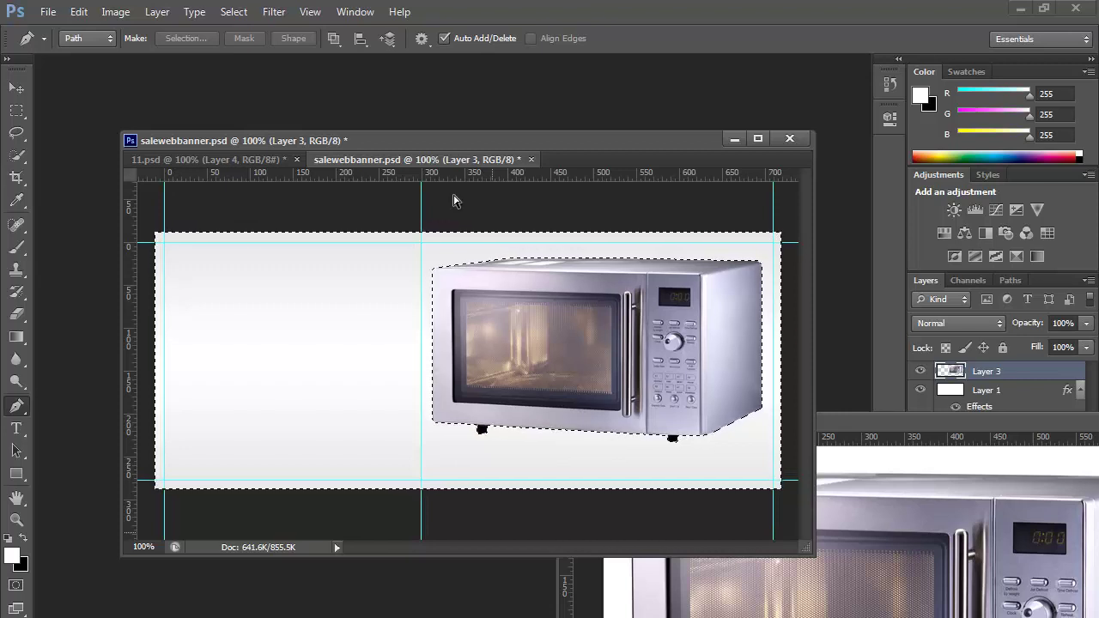
key(ctrl+d)
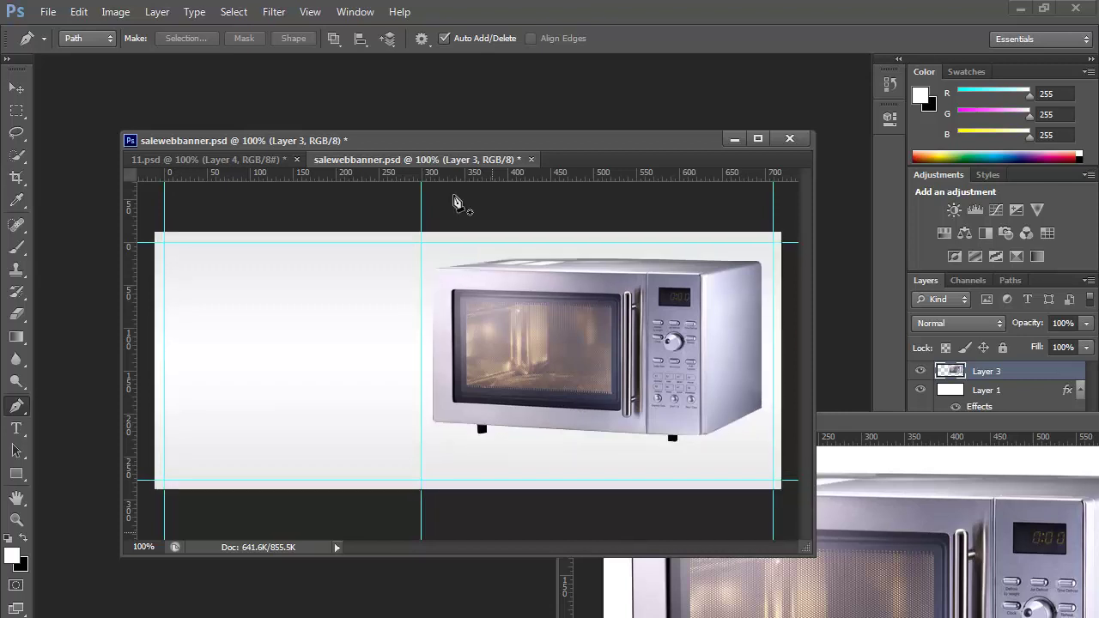
key(ctrl+s)
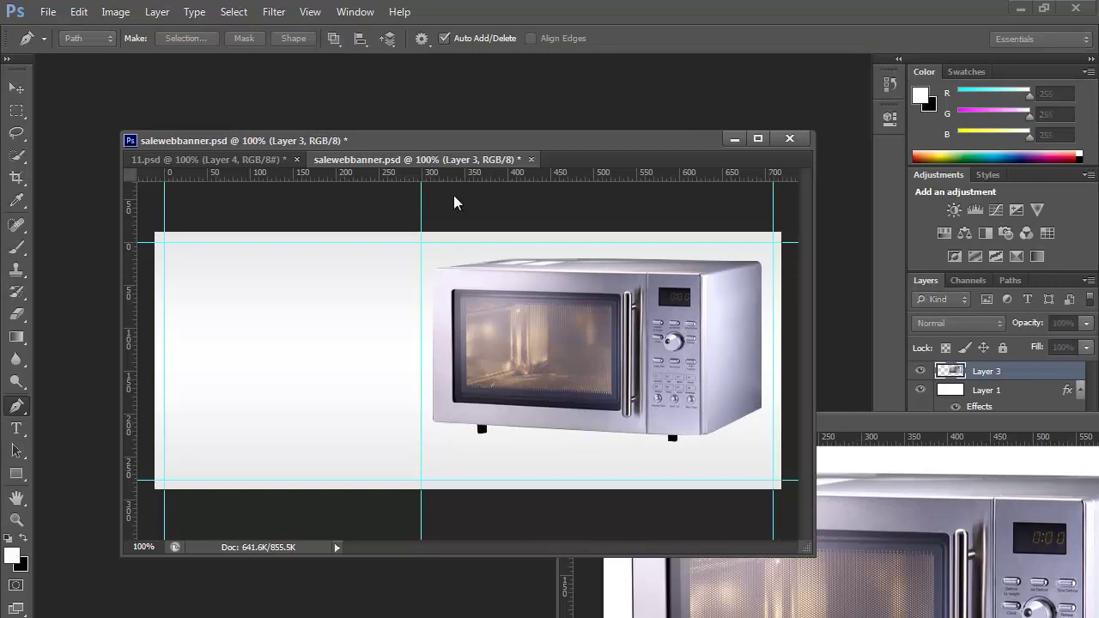
Move the cut-out microwave slightly downward so it sits centred between the horizontal guides
key(Return)
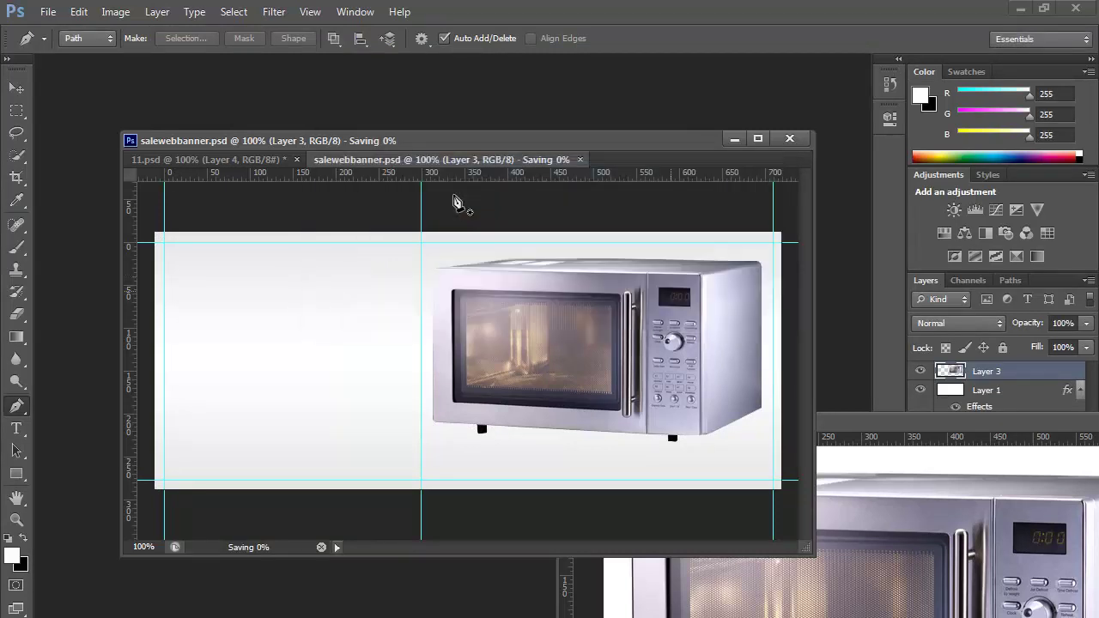
key(v)
right_click(620, 326)
click(628, 335)
drag(628, 333, 627, 345)
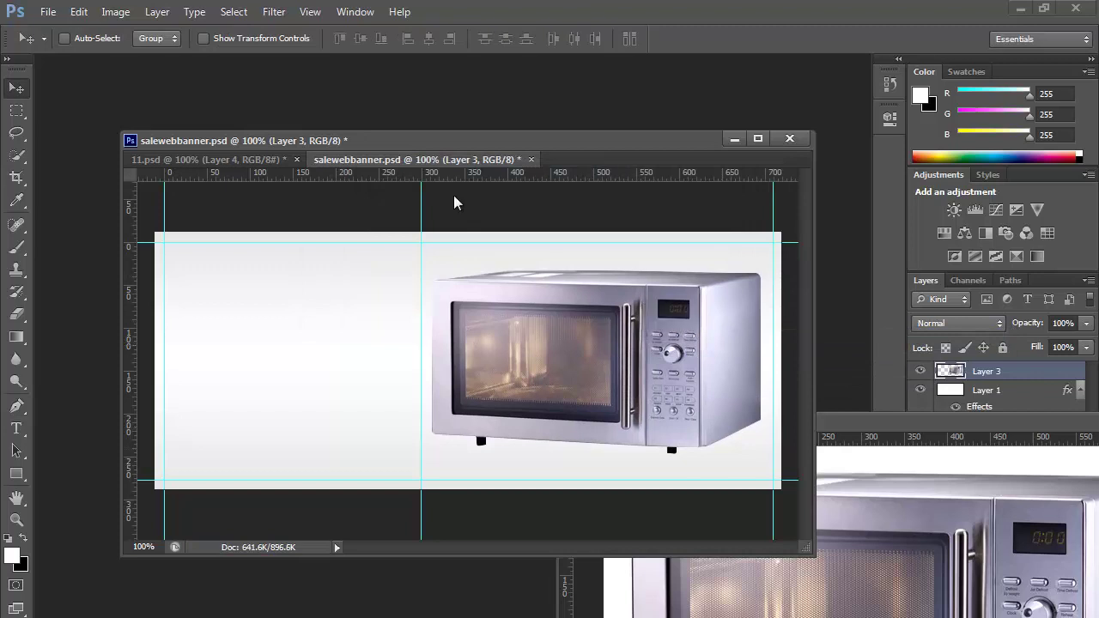
key(Tab)
key(Tab)
key(ctrl+Tab)
click(454, 196)
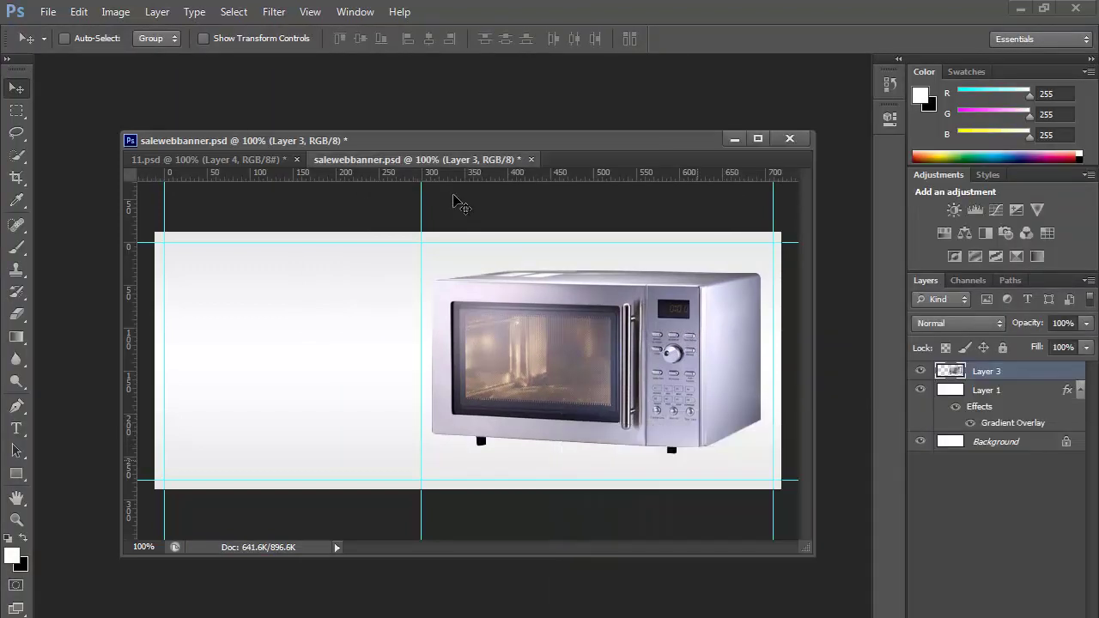
Select the banner's background layer, Layer 1, and open its Gradient Overlay gradient for editing
right_click(352, 250)
click(356, 259)
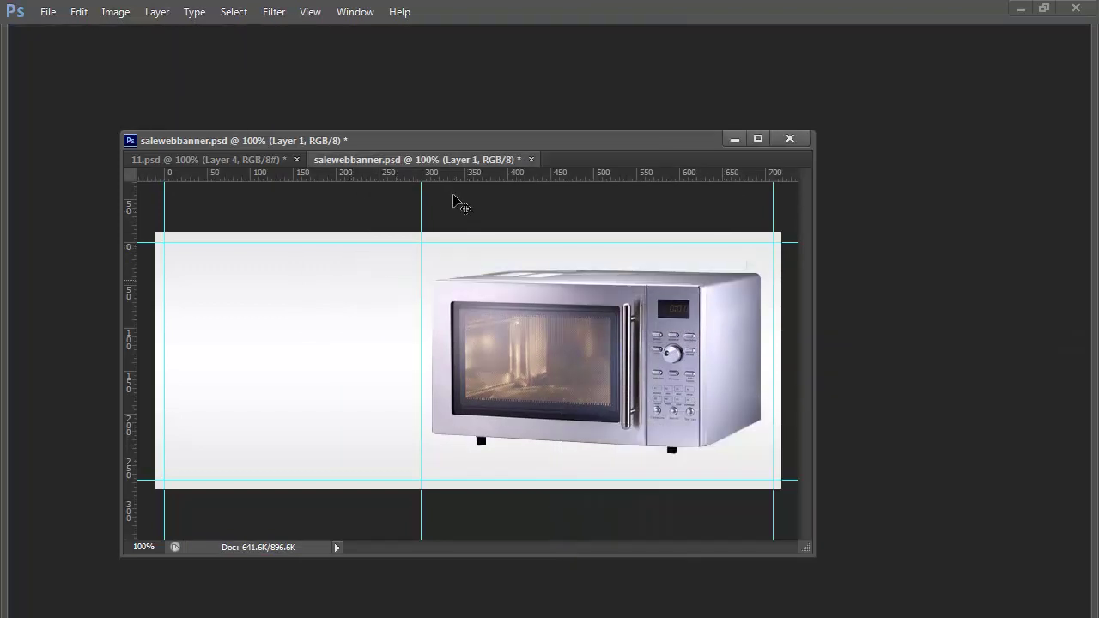
right_click(455, 203)
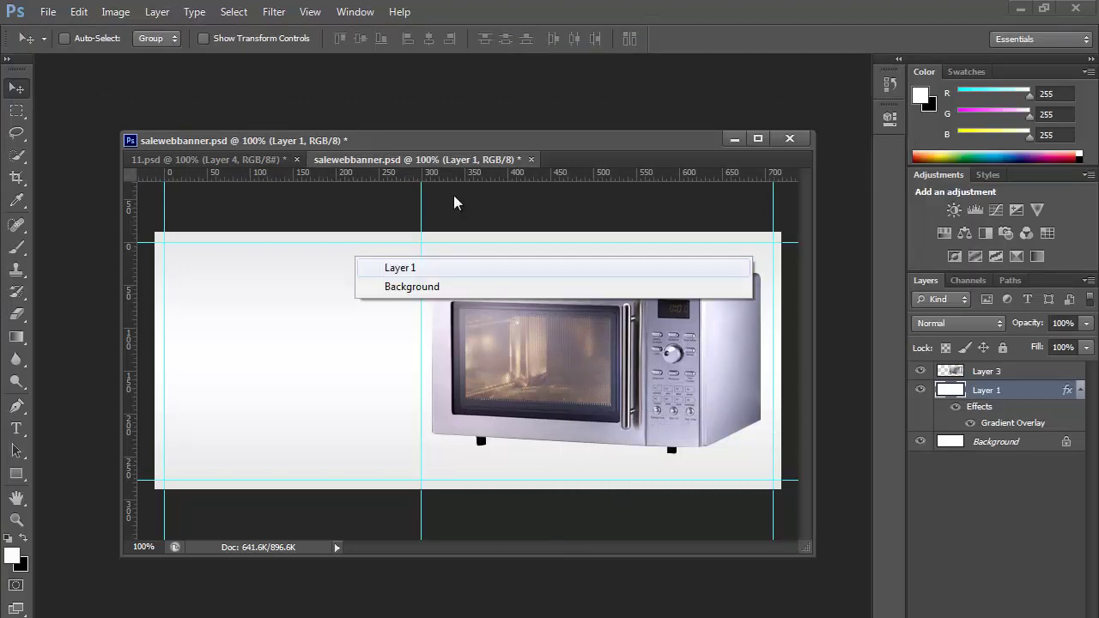
key(Return)
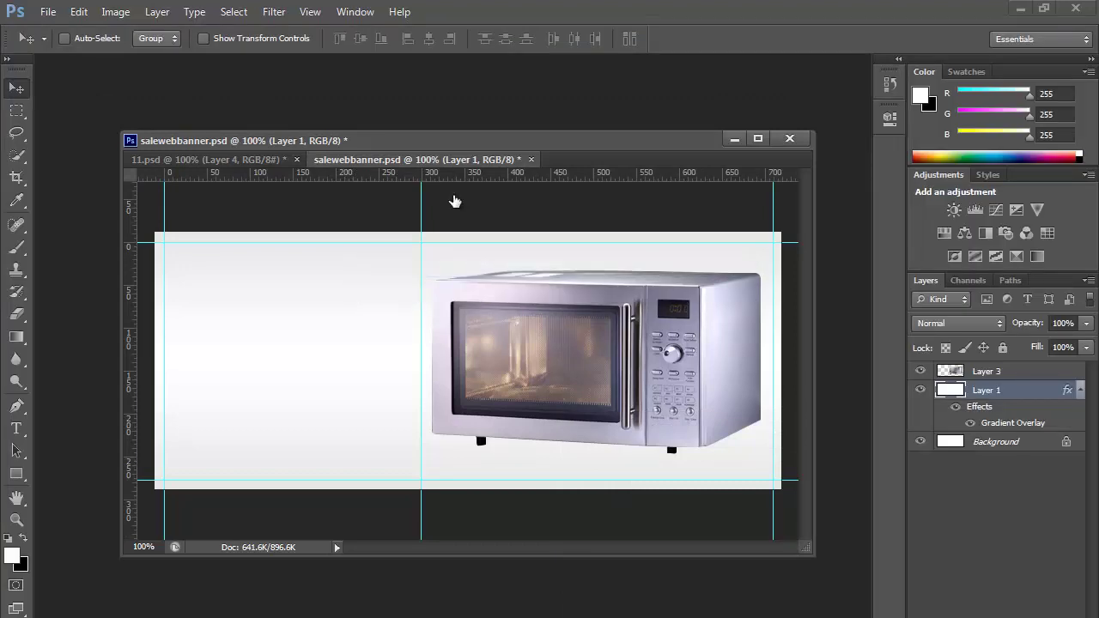
double_click(1031, 390)
drag(773, 330, 740, 187)
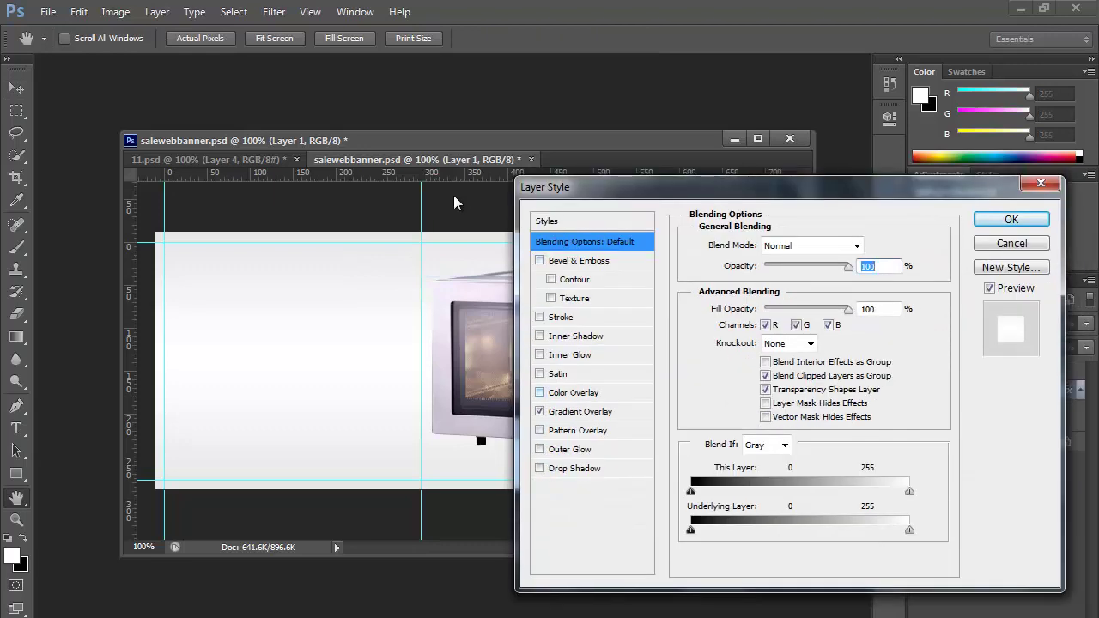
click(580, 412)
click(793, 285)
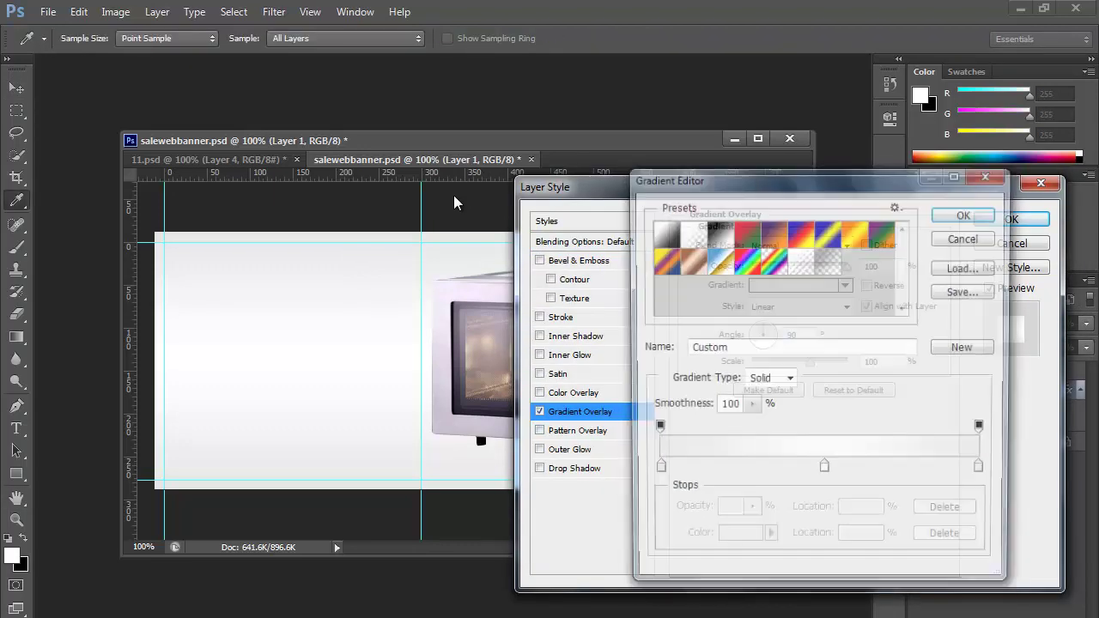
Set the gradient's first colour stop to the darker grey #c6c4c4 and copy its hex code
double_click(656, 471)
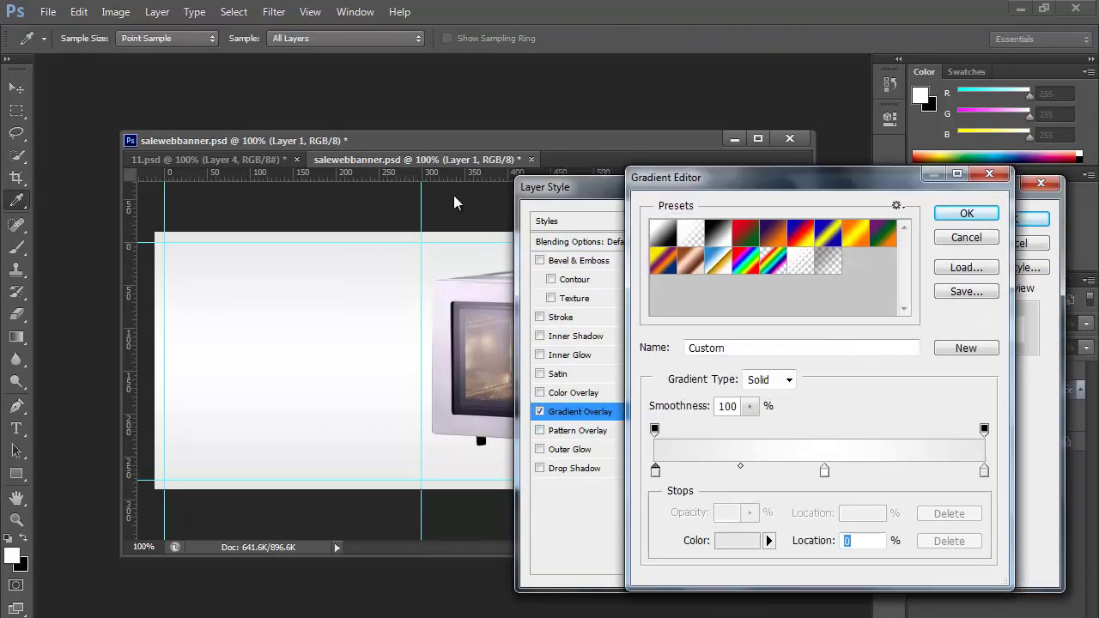
click(322, 197)
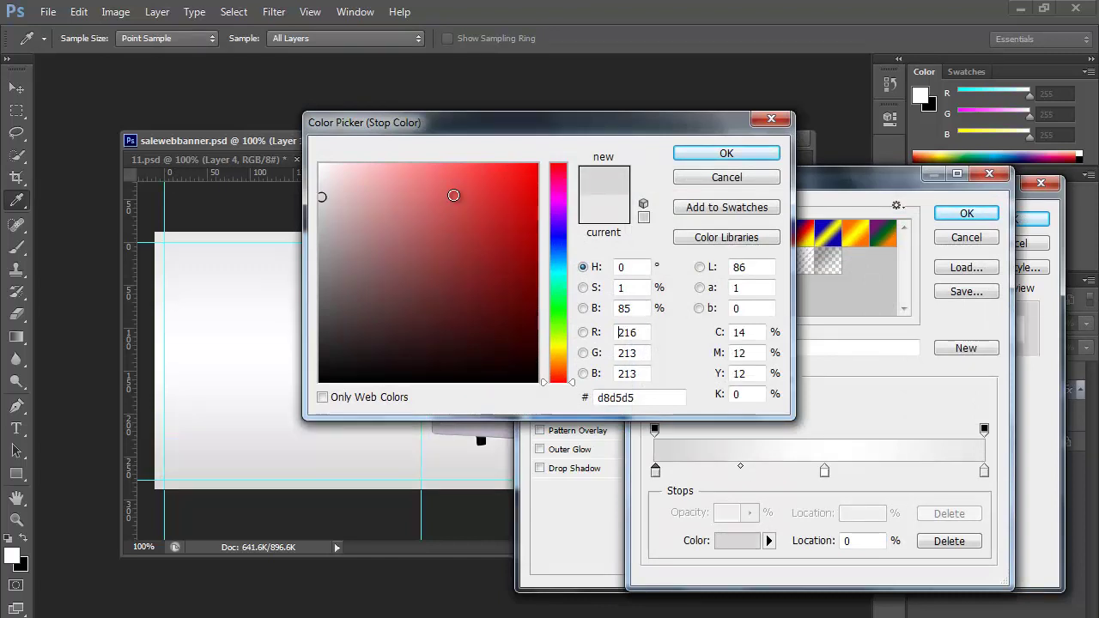
click(322, 206)
click(323, 211)
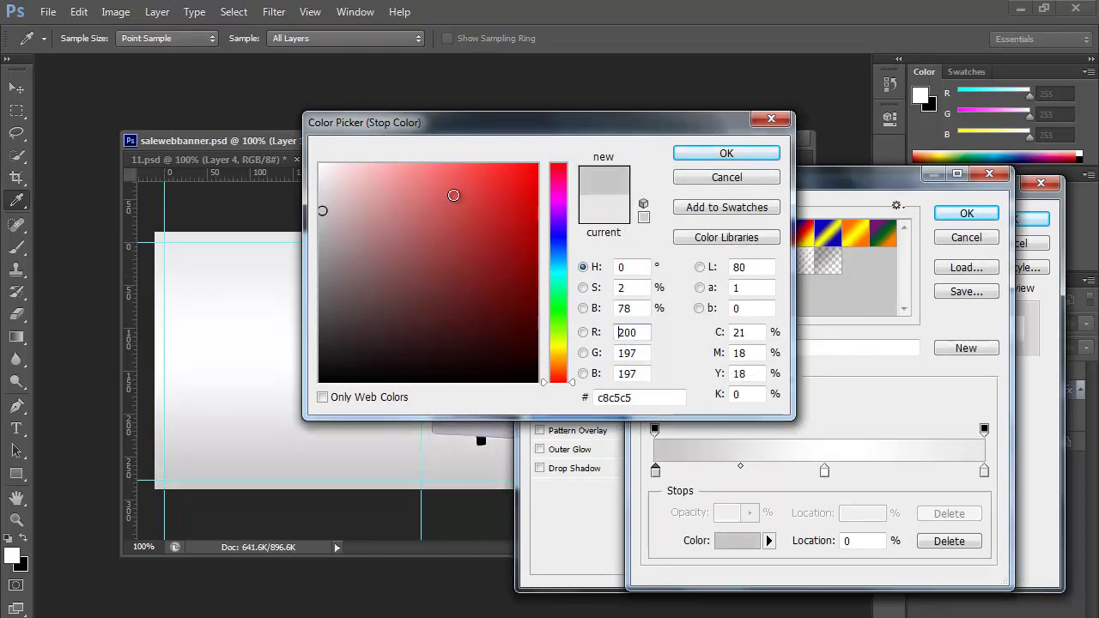
click(322, 212)
double_click(615, 398)
key(ctrl+c)
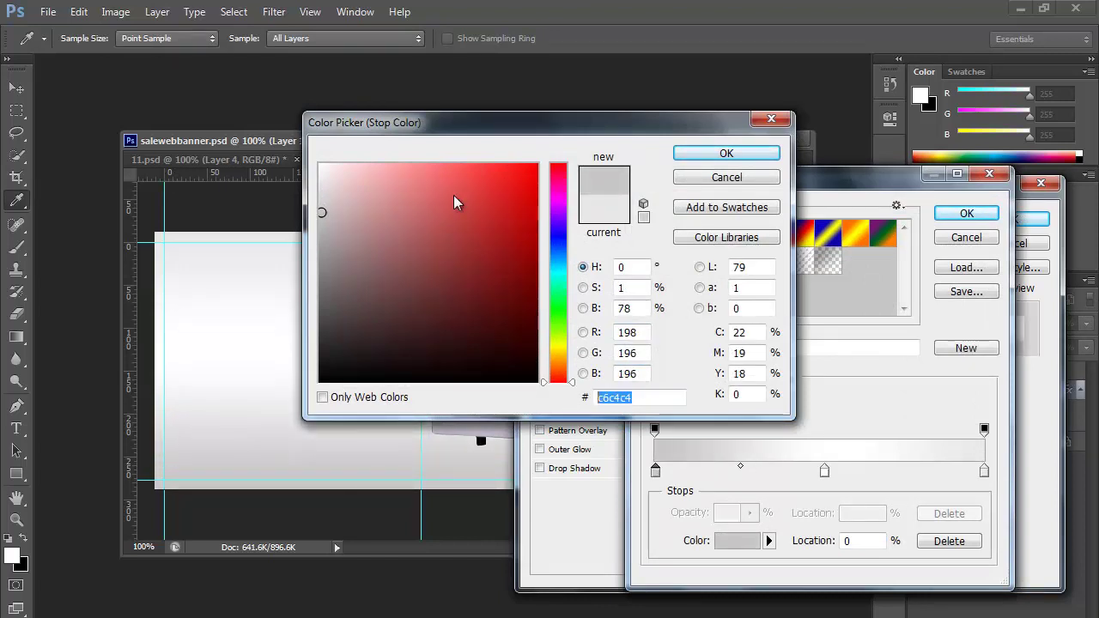
key(Return)
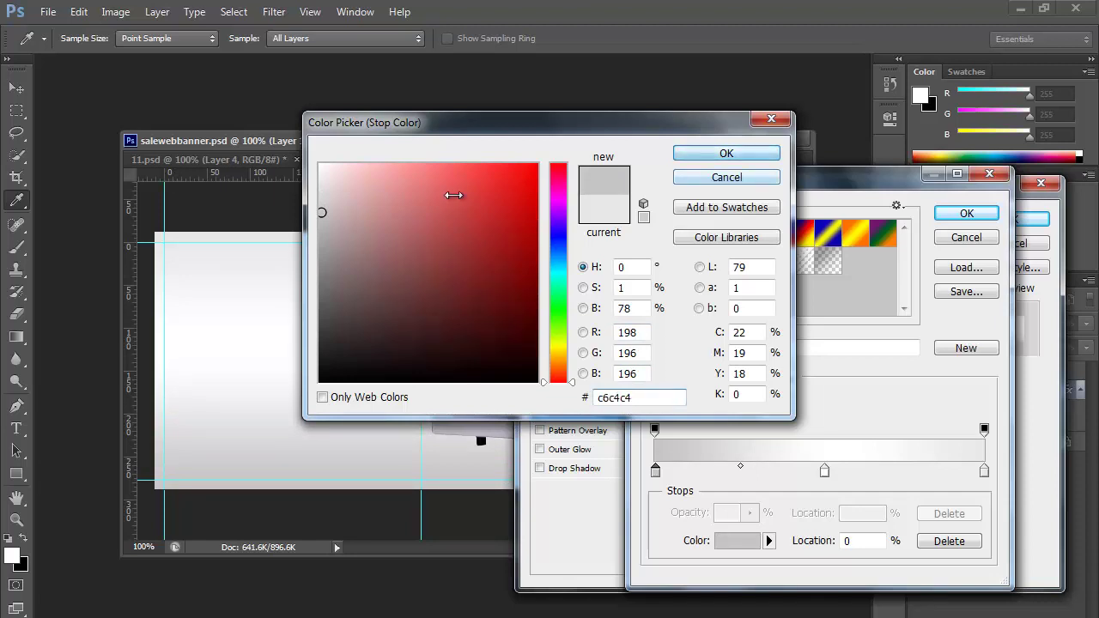
Set the gradient's end colour stop to #c6c4c4 as well and apply the gradient overlay
click(985, 471)
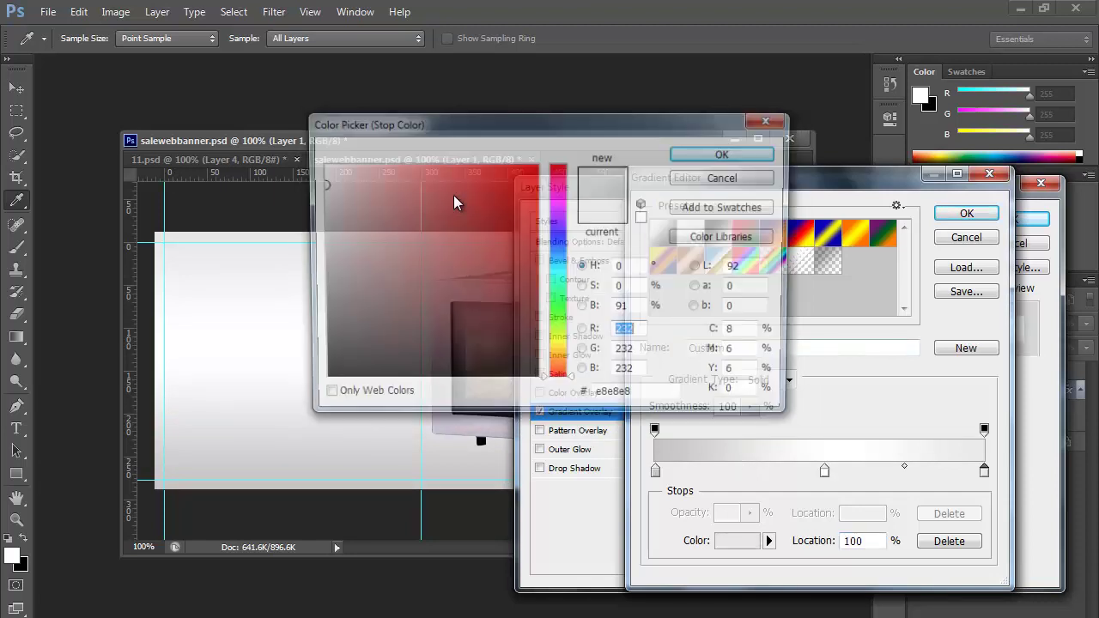
double_click(984, 470)
double_click(616, 397)
key(ctrl+v)
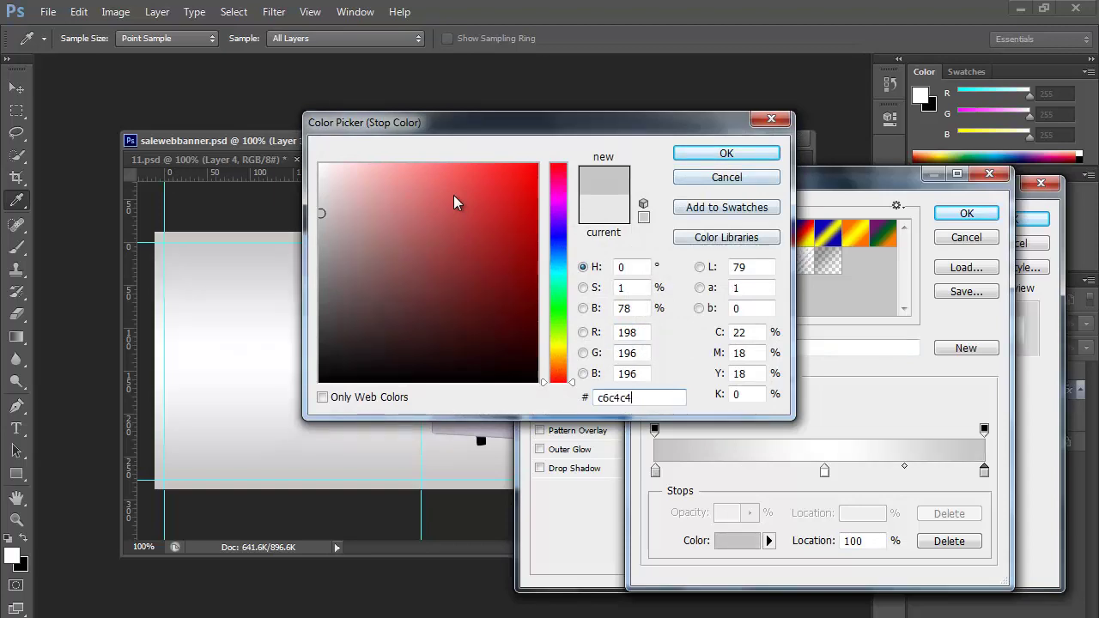
click(726, 153)
key(Return)
key(Return)
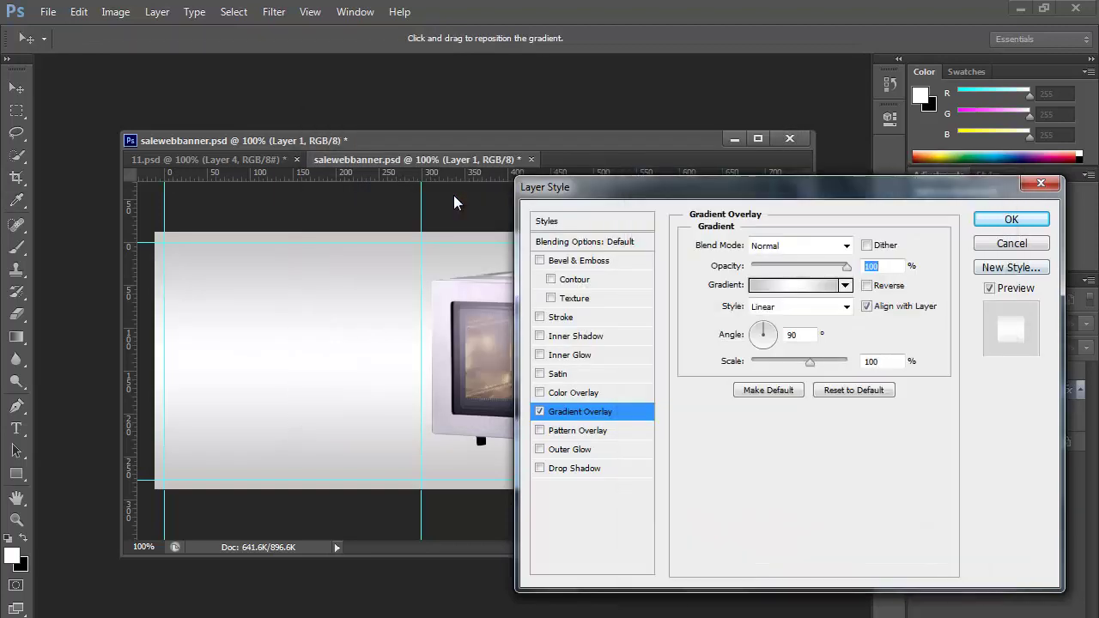
key(Return)
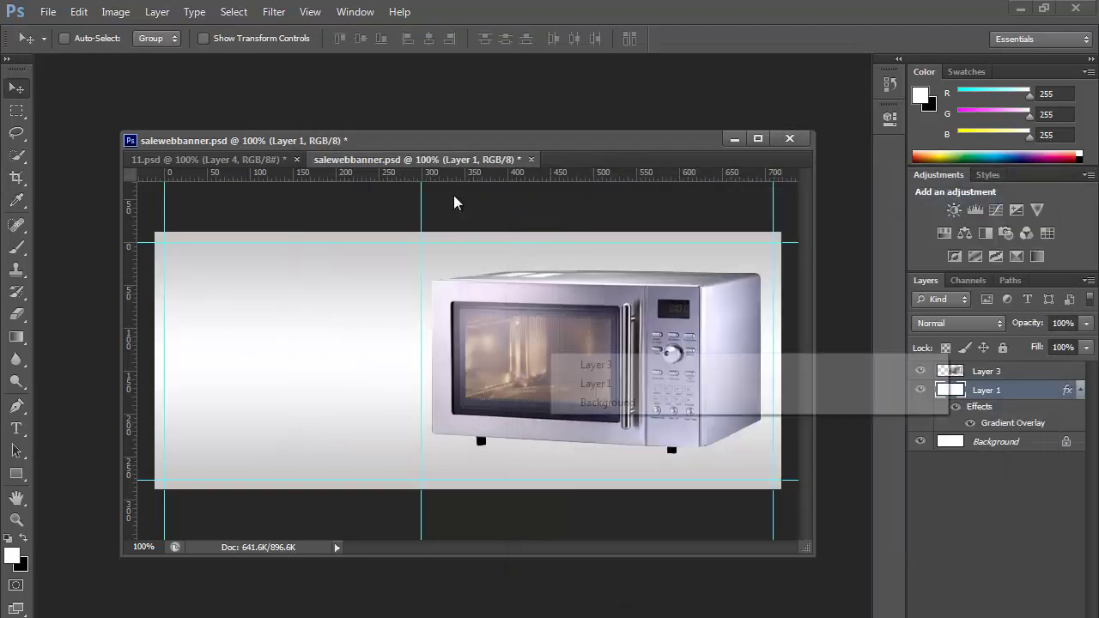
Select the microwave's Layer 3 on the canvas, trying out and undoing a small move
click(593, 365)
mouse_move(582, 359)
mouse_down()
mouse_move(562, 359)
mouse_move(608, 347)
mouse_up()
key(ctrl+z)
right_click(573, 331)
click(617, 344)
key(ctrl+z)
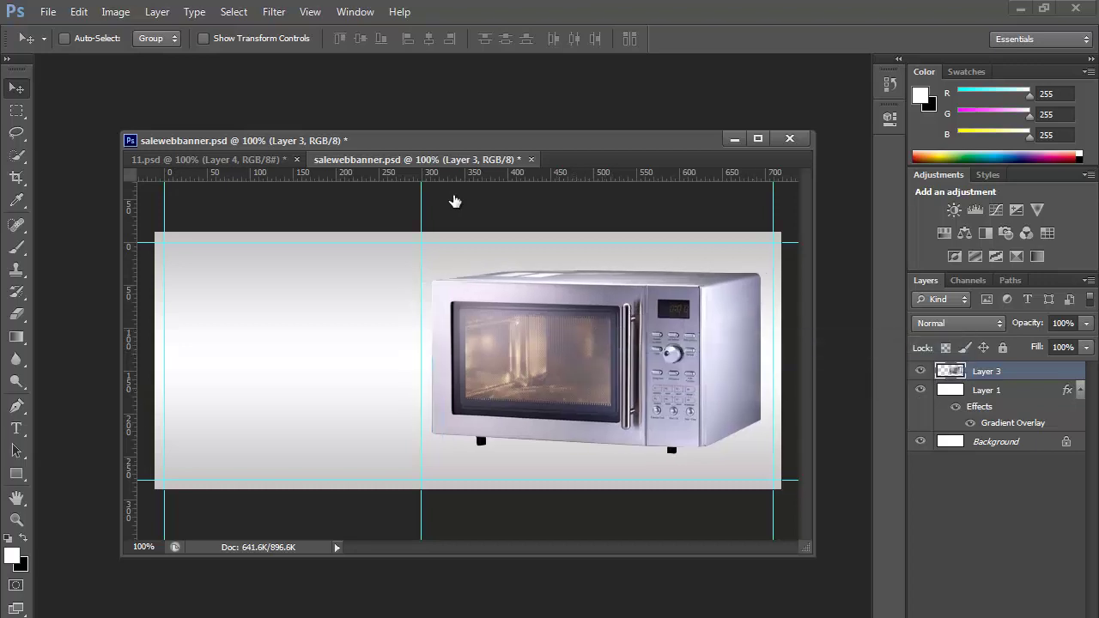
Add a Drop Shadow to the microwave layer with its opacity set to 30%
click(962, 617)
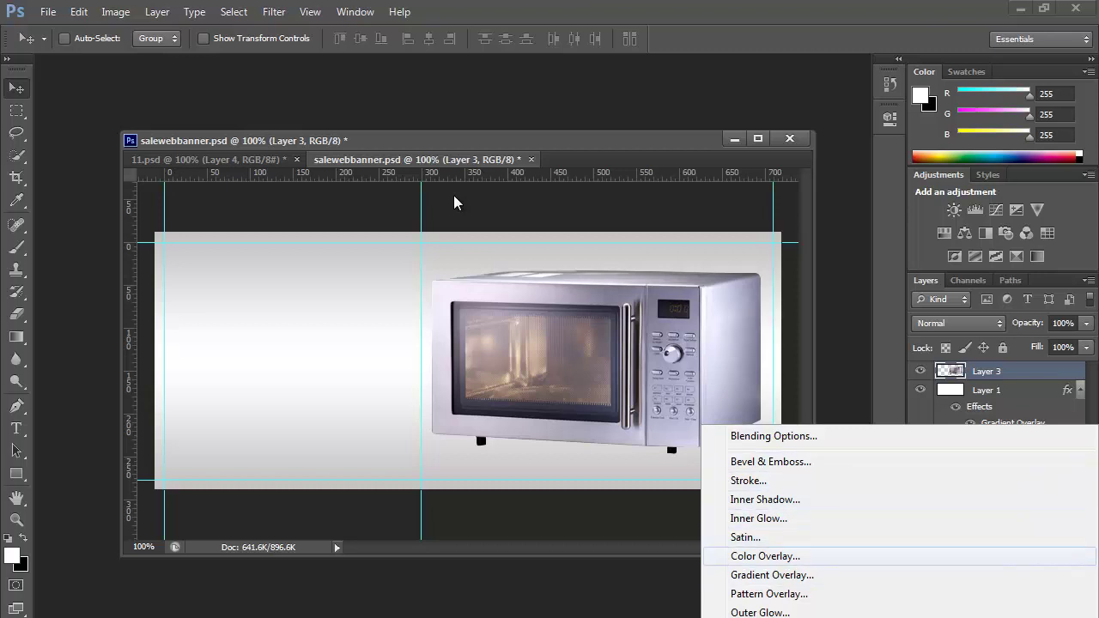
key(Down)
key(Down)
key(Down)
key(Down)
key(Return)
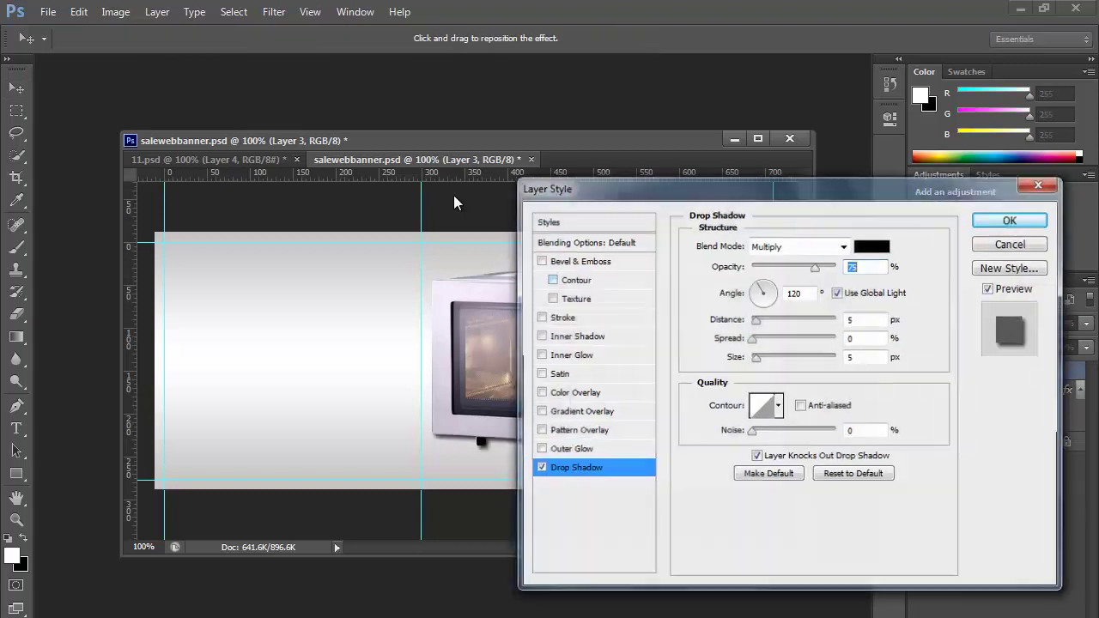
mouse_move(687, 187)
mouse_down()
mouse_move(807, 255)
mouse_move(823, 262)
mouse_move(824, 250)
mouse_up()
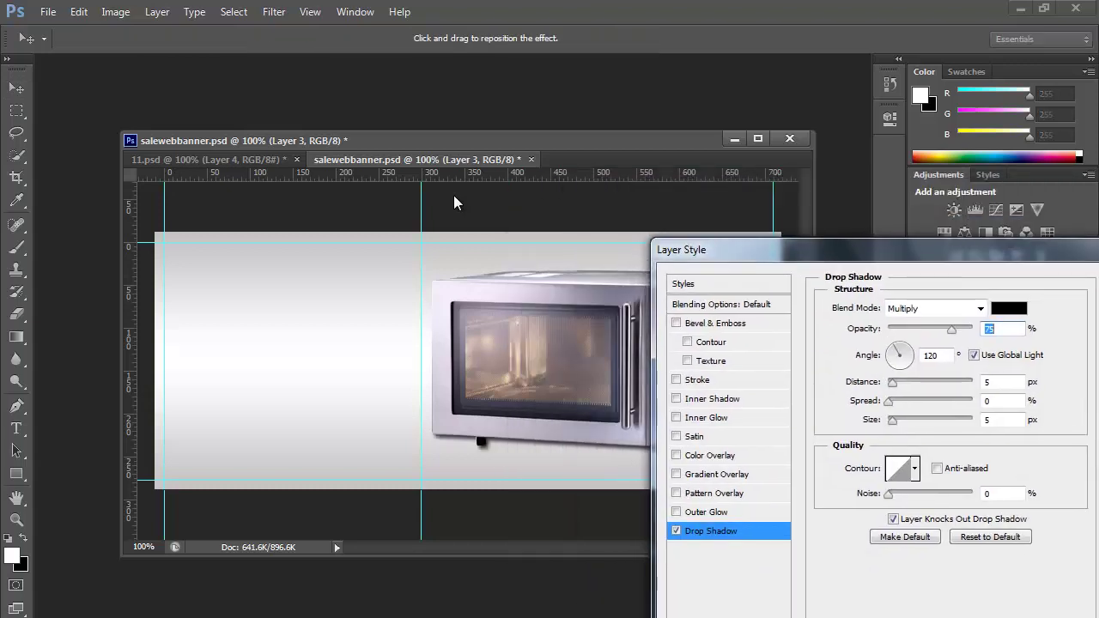
drag(952, 330, 912, 329)
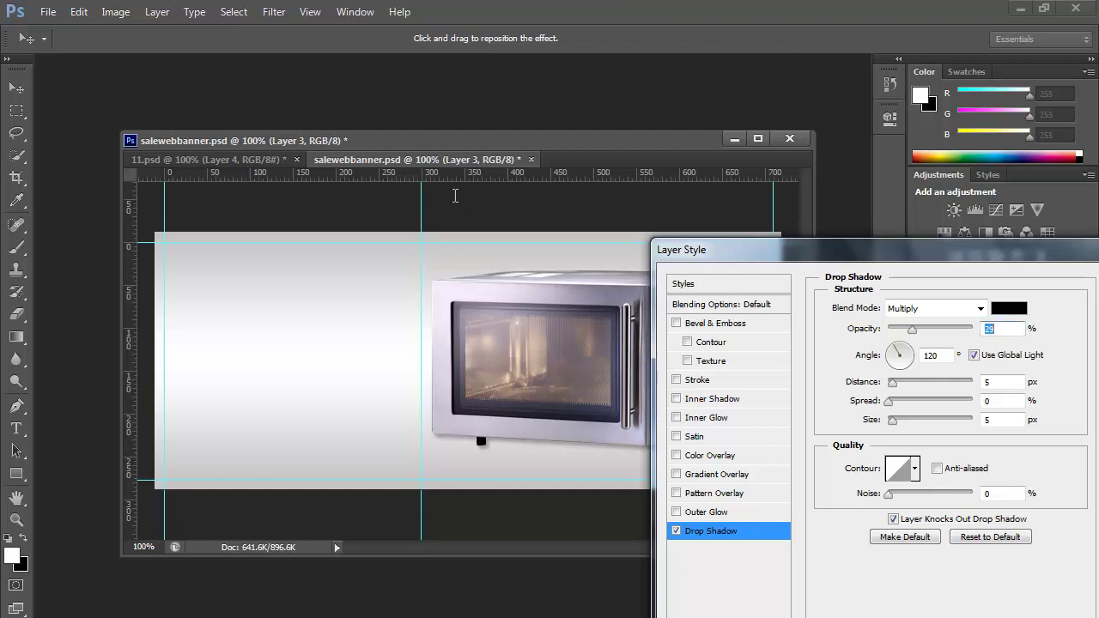
text(30)
drag(807, 250, 582, 251)
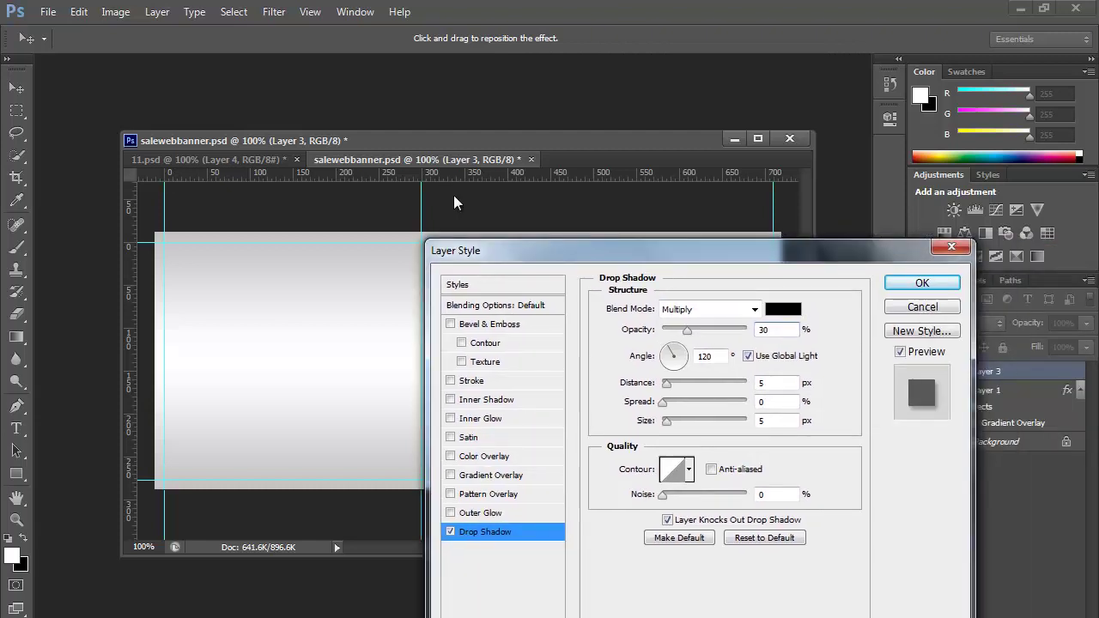
click(922, 282)
Move the microwave slightly to the right and up, and save the banner file
right_click(573, 360)
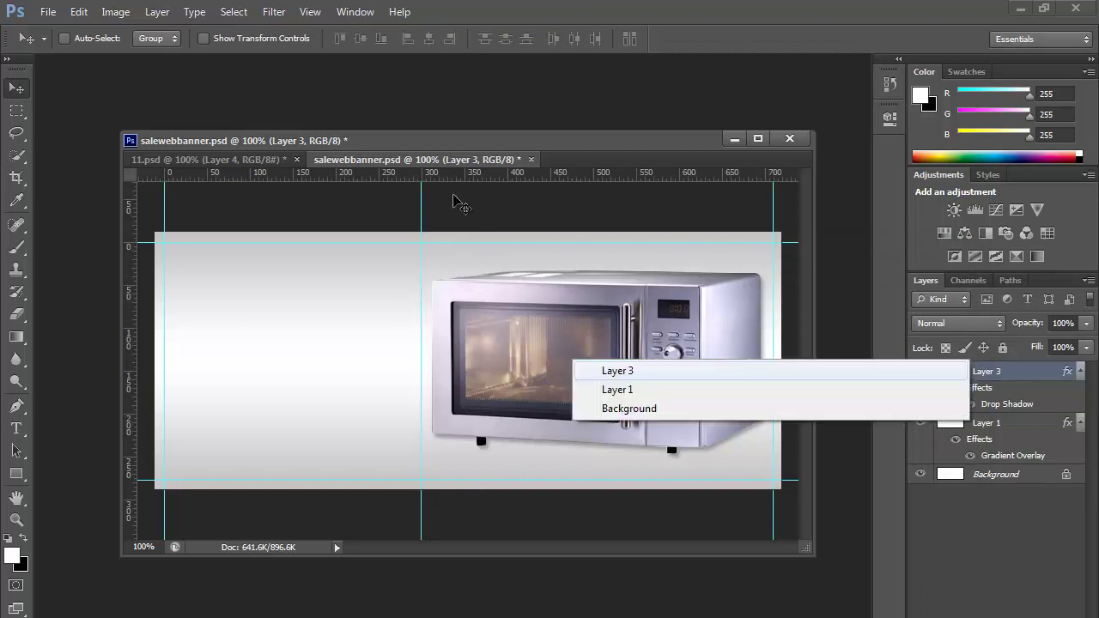
click(589, 370)
mouse_move(589, 369)
mouse_down()
mouse_move(579, 369)
mouse_move(593, 368)
mouse_up()
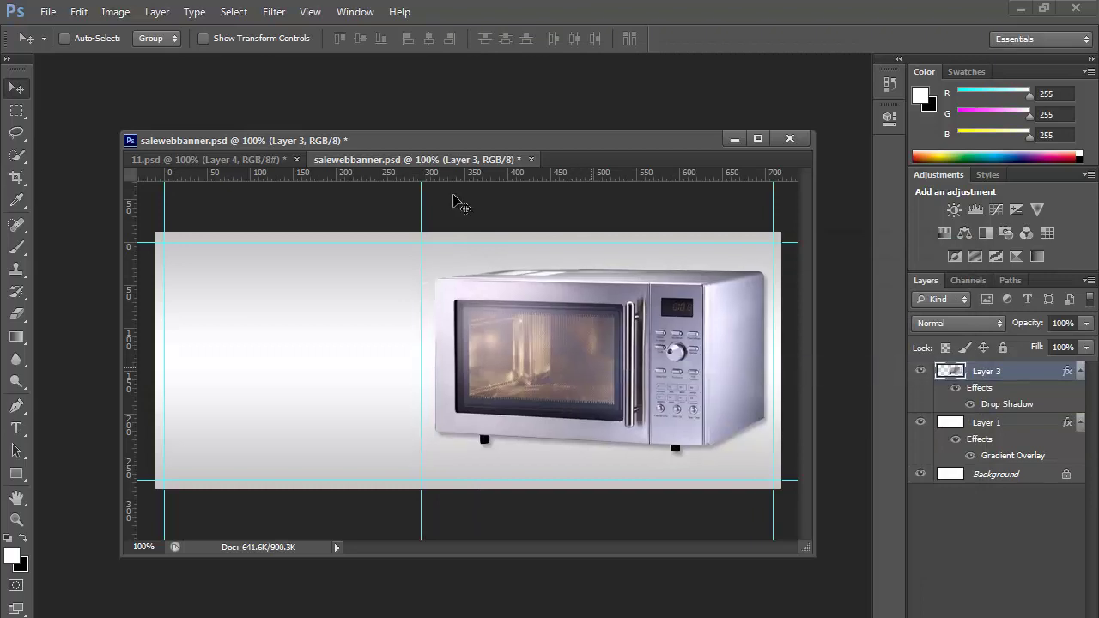
key(ctrl+s)
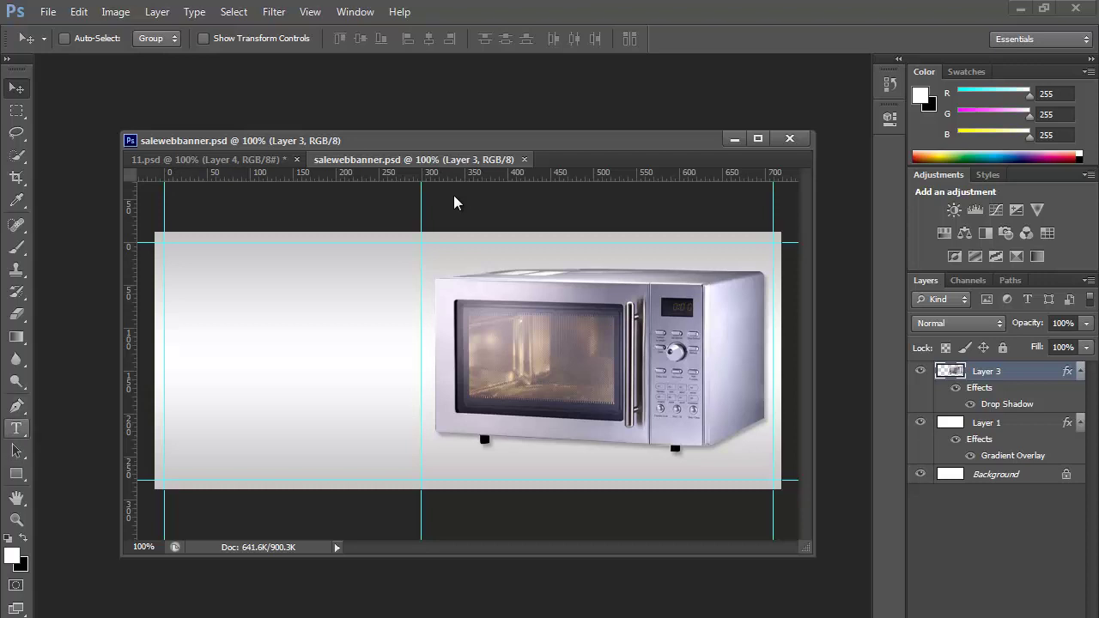
Start a horizontal text line in the banner's empty left area with the word "Complete"
click(16, 429)
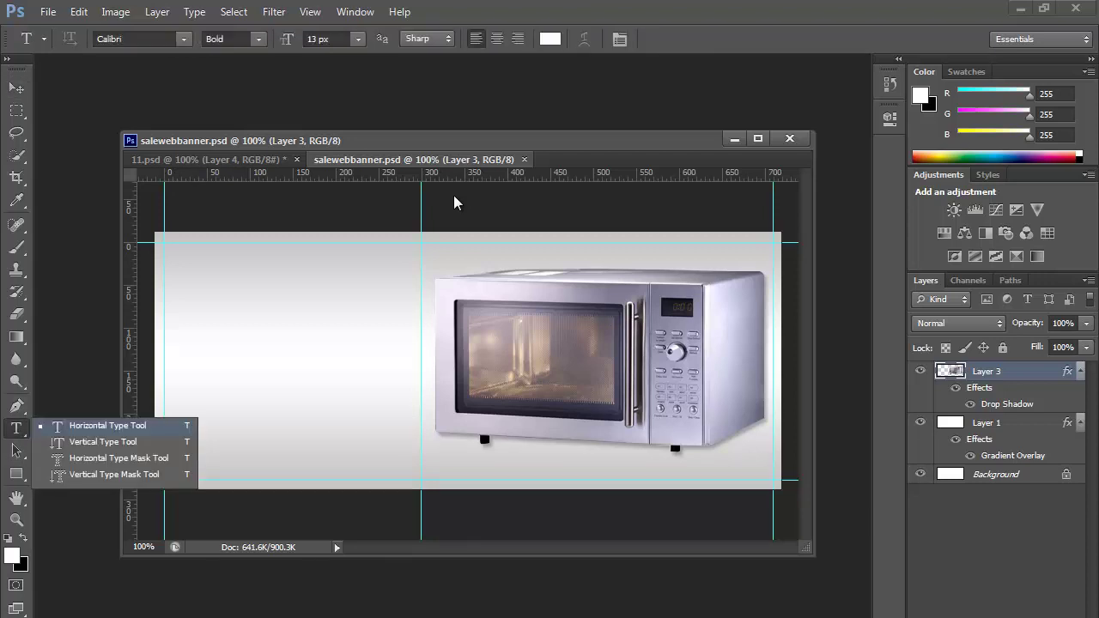
click(107, 426)
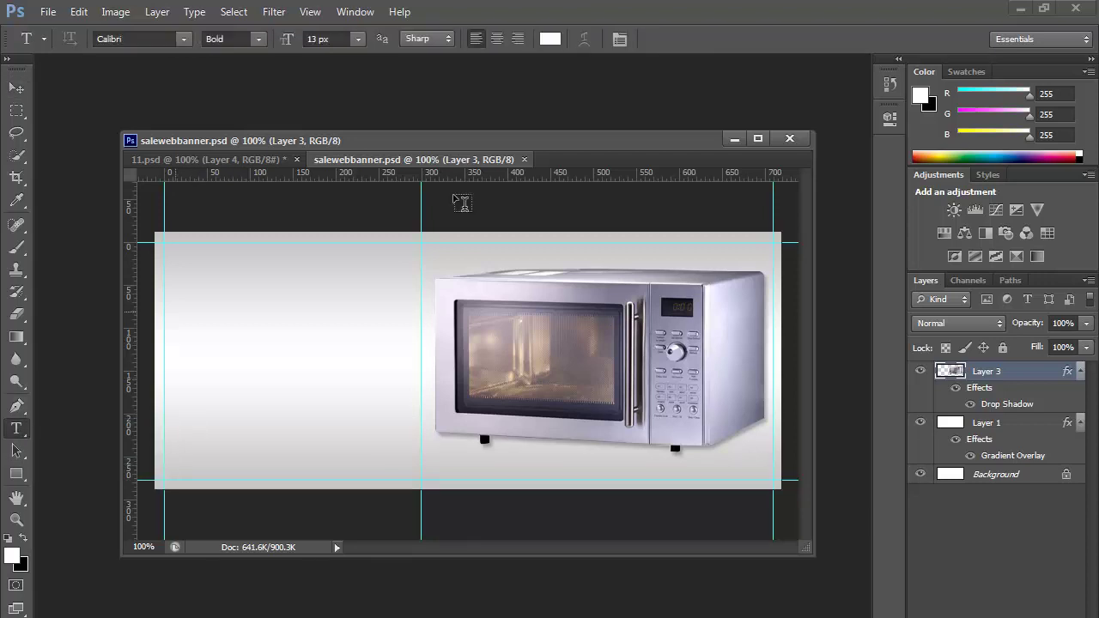
click(175, 312)
text(Spec)
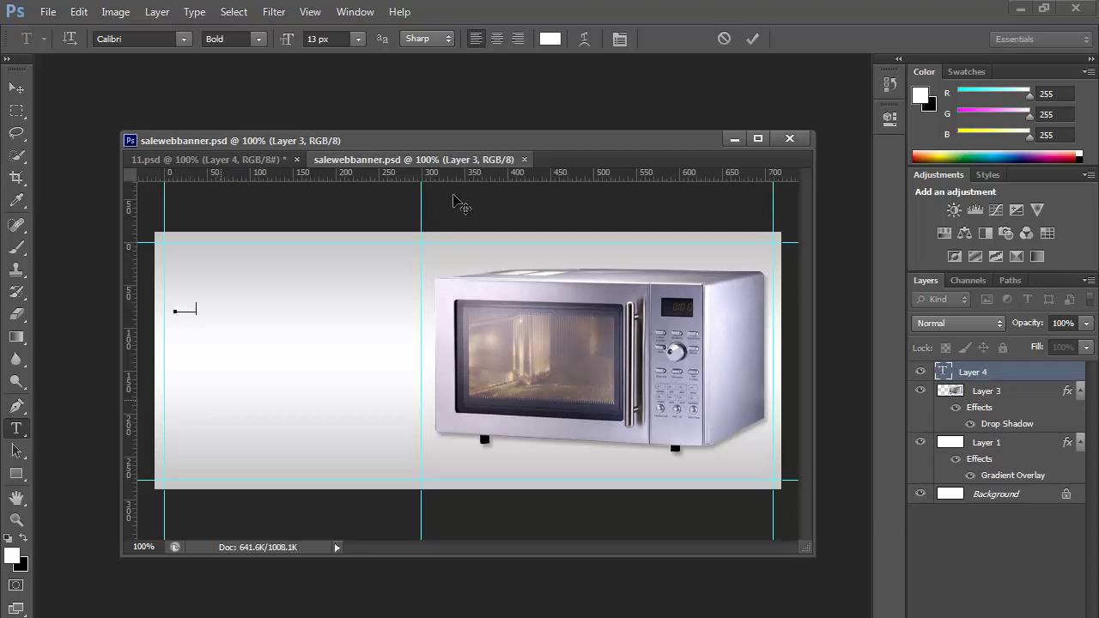
text(ial fo)
Select all of the new text and set its colour to black
key(ctrl+a)
key(ctrl+t)
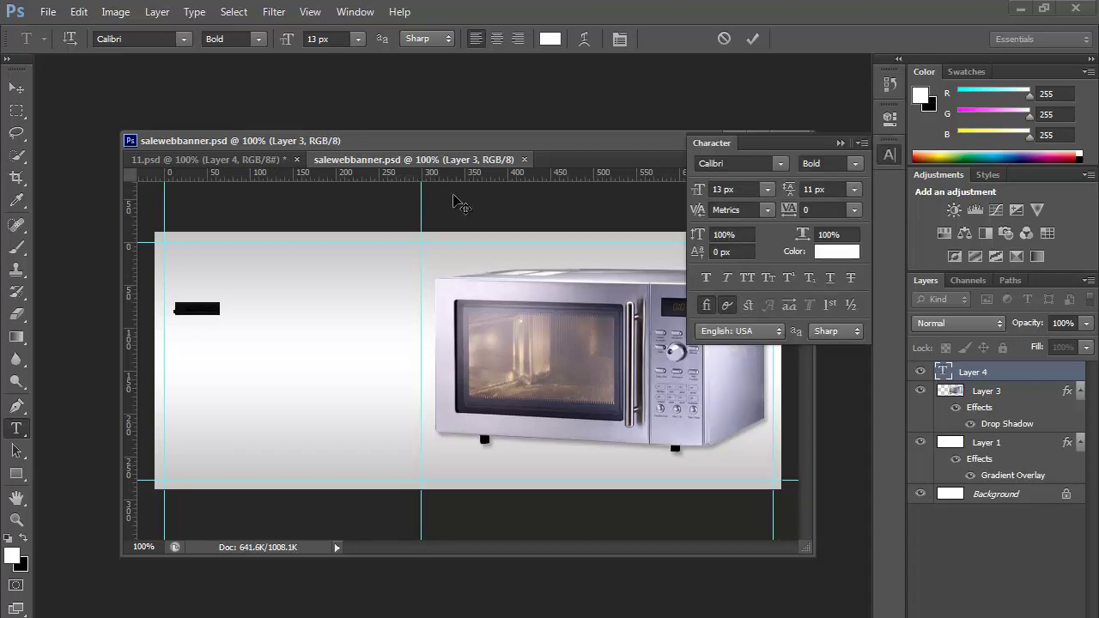
key(Right)
key(ctrl+a)
key(Right)
key(ctrl+a)
key(ctrl+t)
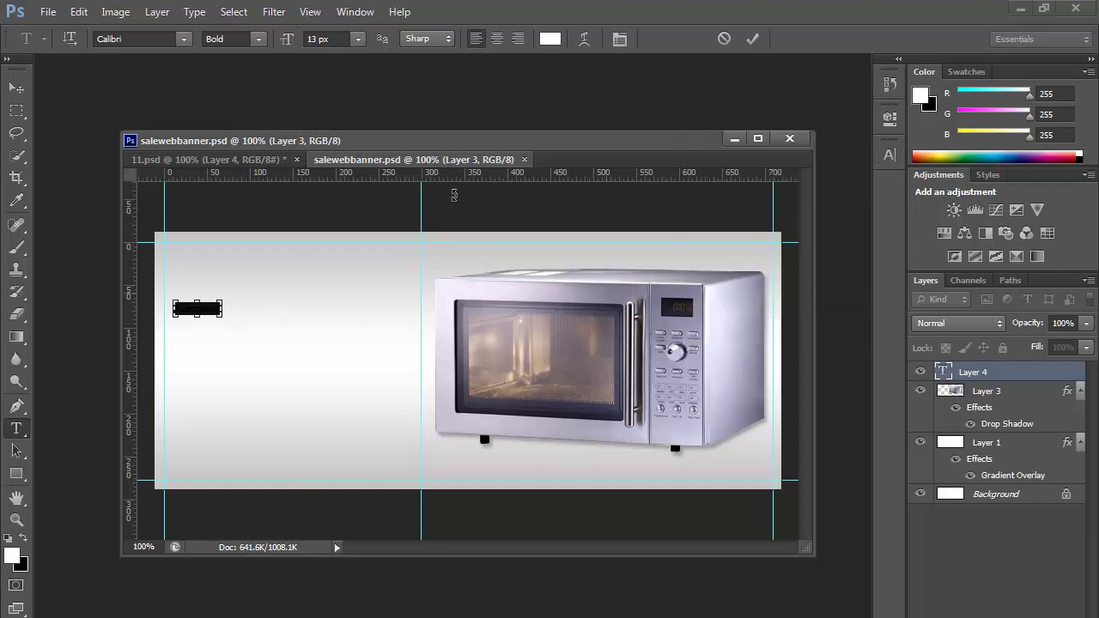
key(ctrl+t)
key(Right)
click(836, 251)
drag(333, 370, 321, 378)
key(Return)
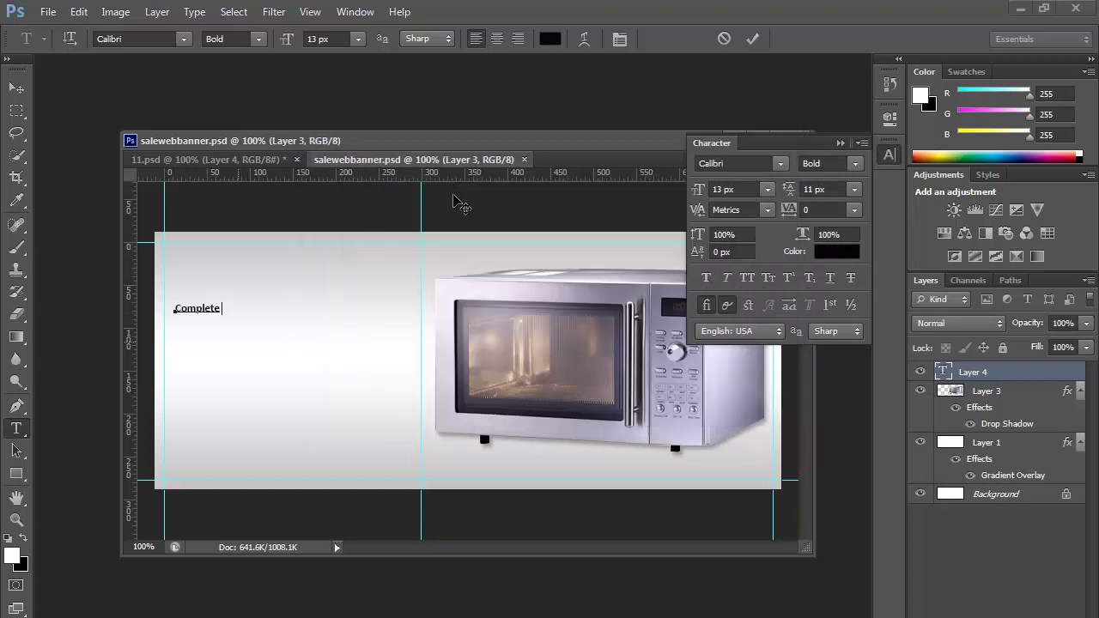
Complete the banner text to read "Complete your kitchen with", "Conventional Microwave Ovens" and "Minimum 30% off" on three lines
text(your kitchen with)
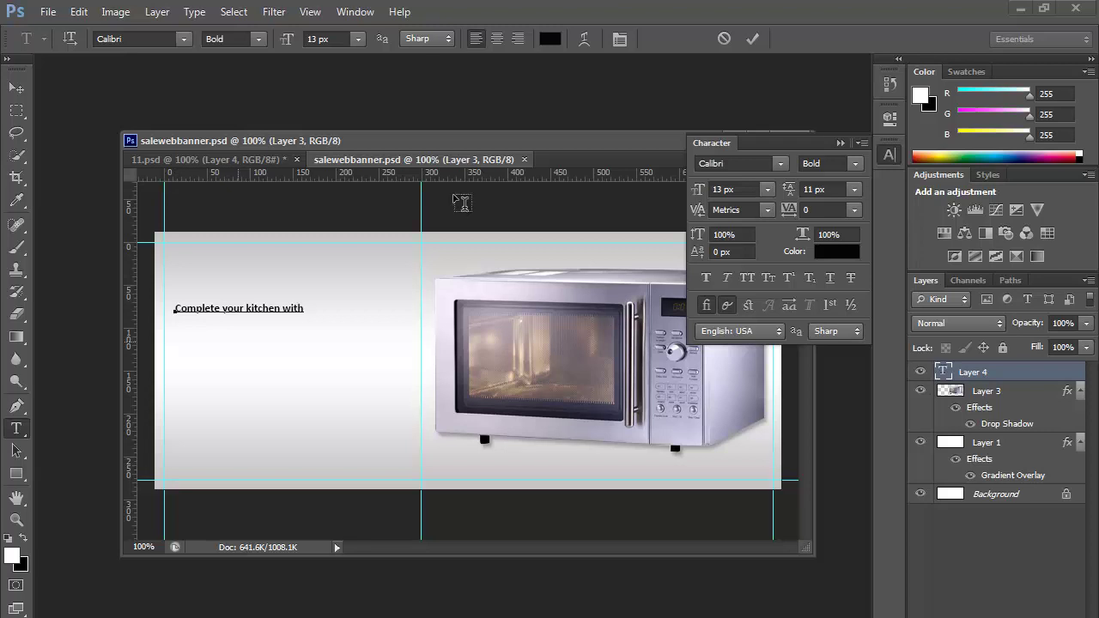
key(Return)
text(Conventional)
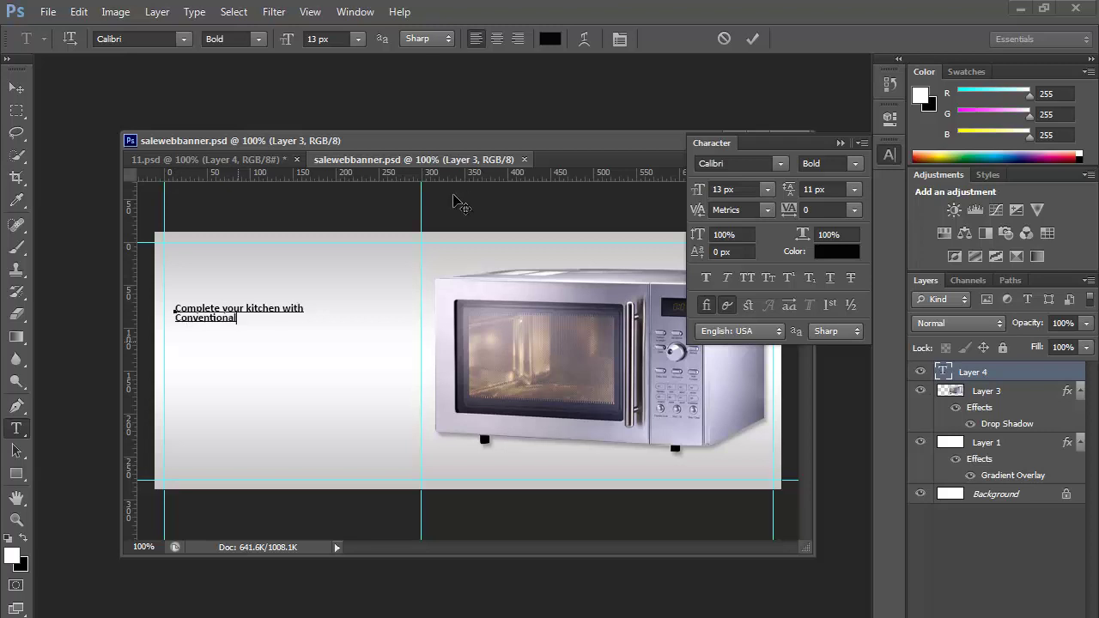
text( Microwave Ovens)
key(Return)
text(Minimum)
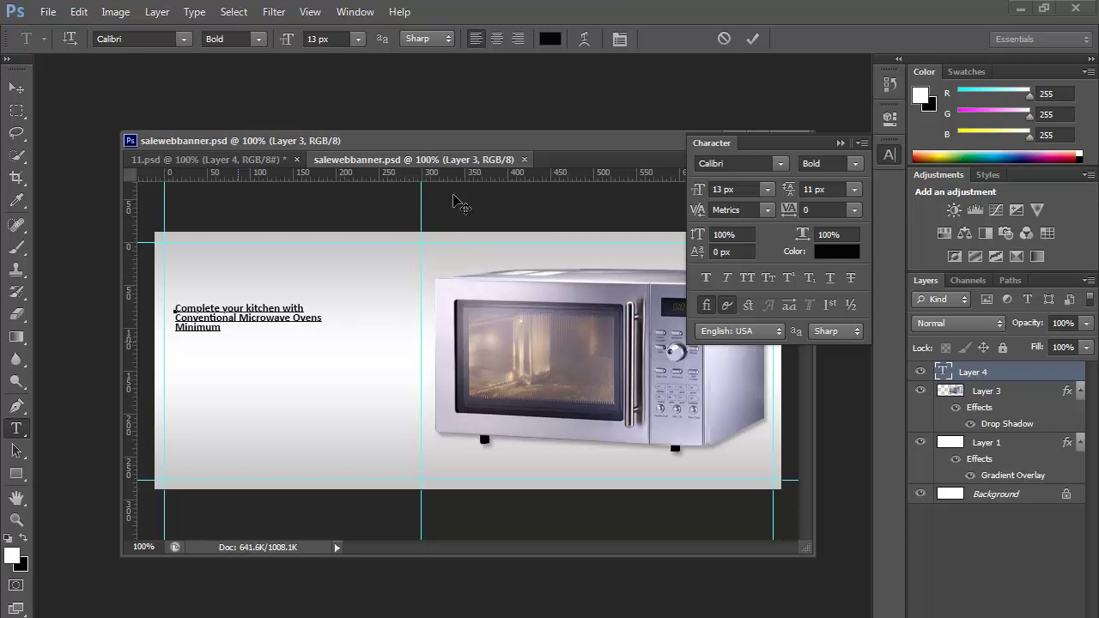
text( 30% off)
Select the "Minimum 30% off" line and enlarge its font size to 31 px
key(ctrl+shift+Left)
key(ctrl+shift+Left)
key(ctrl+shift+Left)
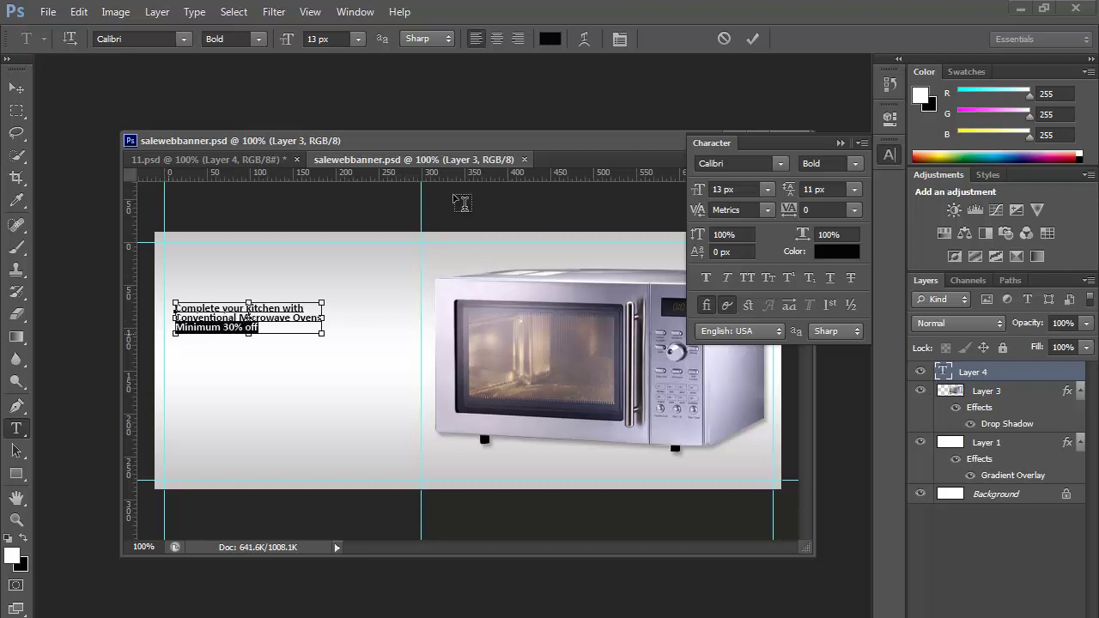
key(ctrl+shift+period)
key(ctrl+shift+period)
key(ctrl+shift+period)
key(ctrl+shift+period)
key(ctrl+shift+period)
key(ctrl+shift+period)
key(ctrl+shift+period)
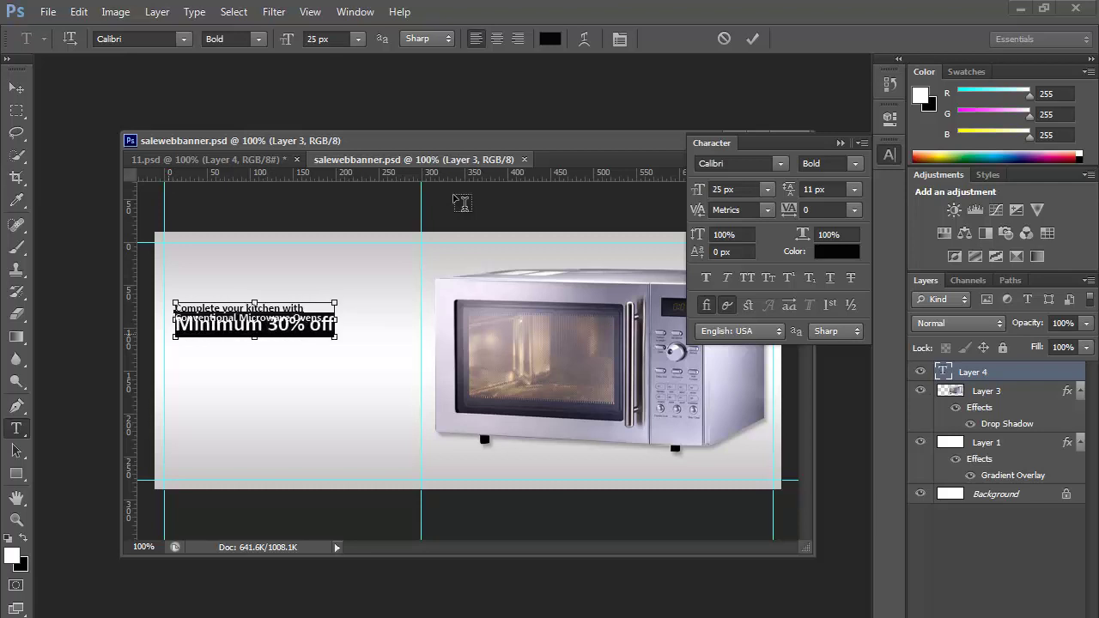
key(ctrl+shift+period)
key(ctrl+shift+period)
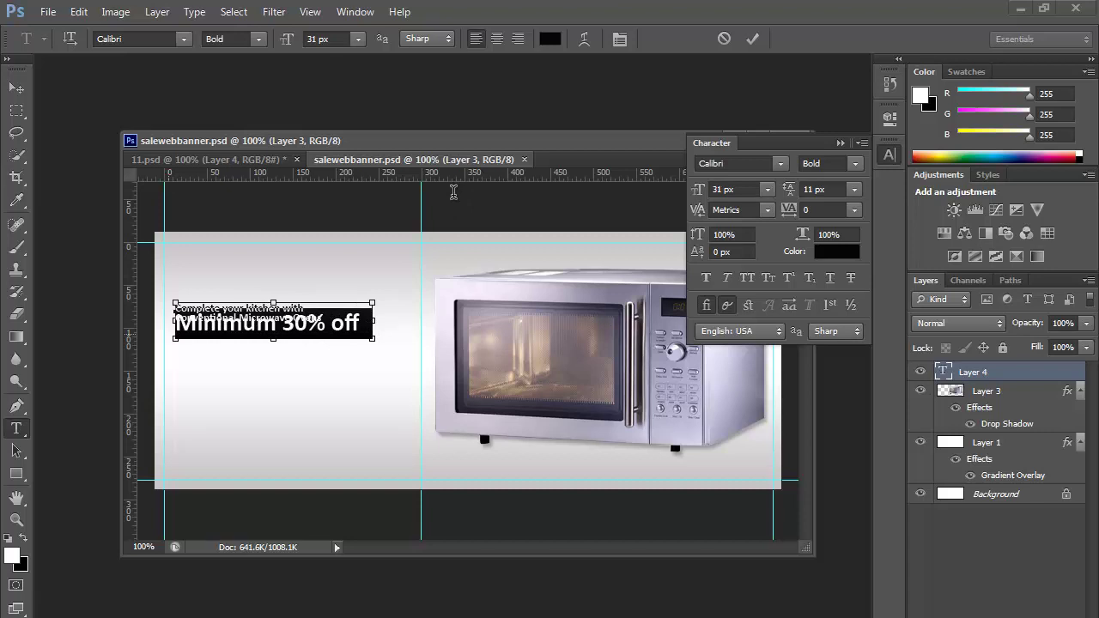
Set the leading of all the text to 18 px, and that of the "Minimum 30% off" line to 28 px
key(ctrl+a)
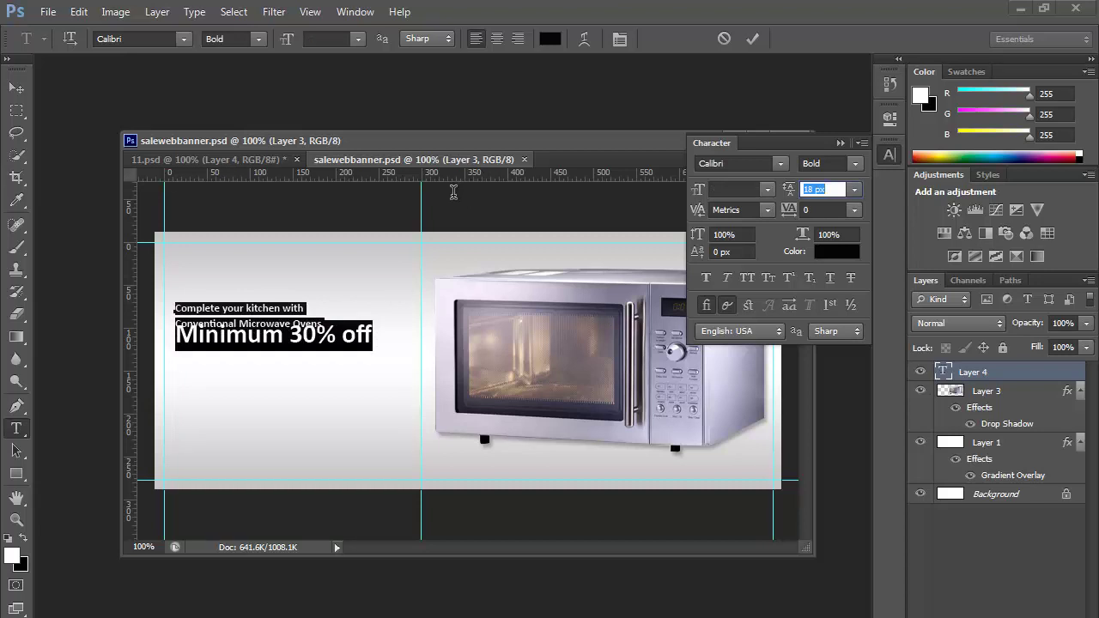
drag(176, 337, 372, 337)
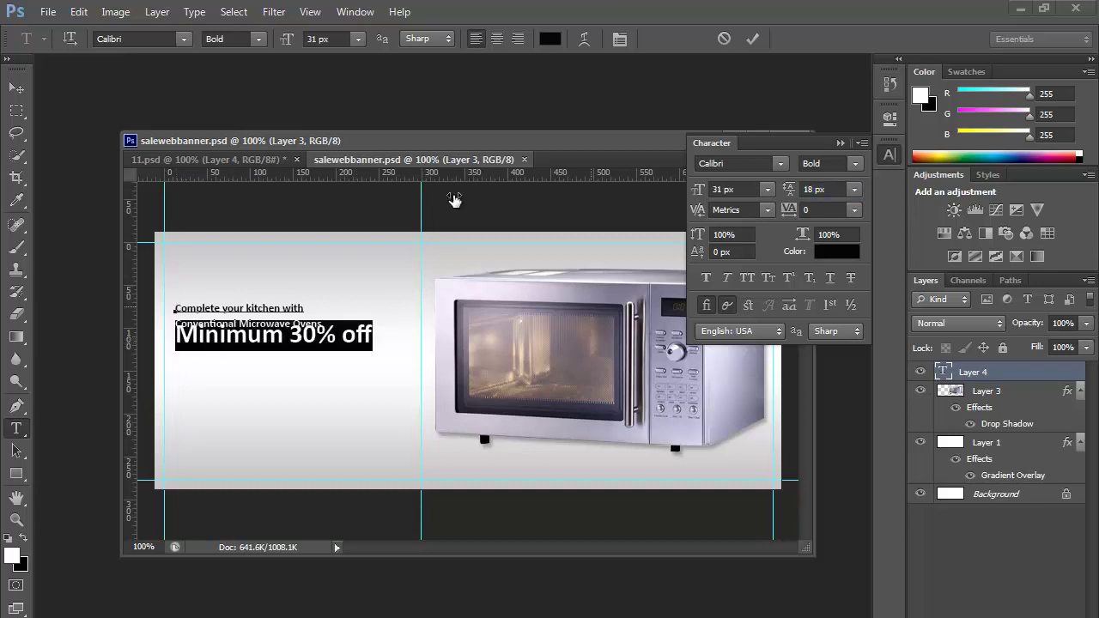
click(789, 190)
key(Up)
key(Up)
key(Up)
key(Up)
key(Up)
key(Up)
key(Up)
key(Up)
key(Up)
key(Up)
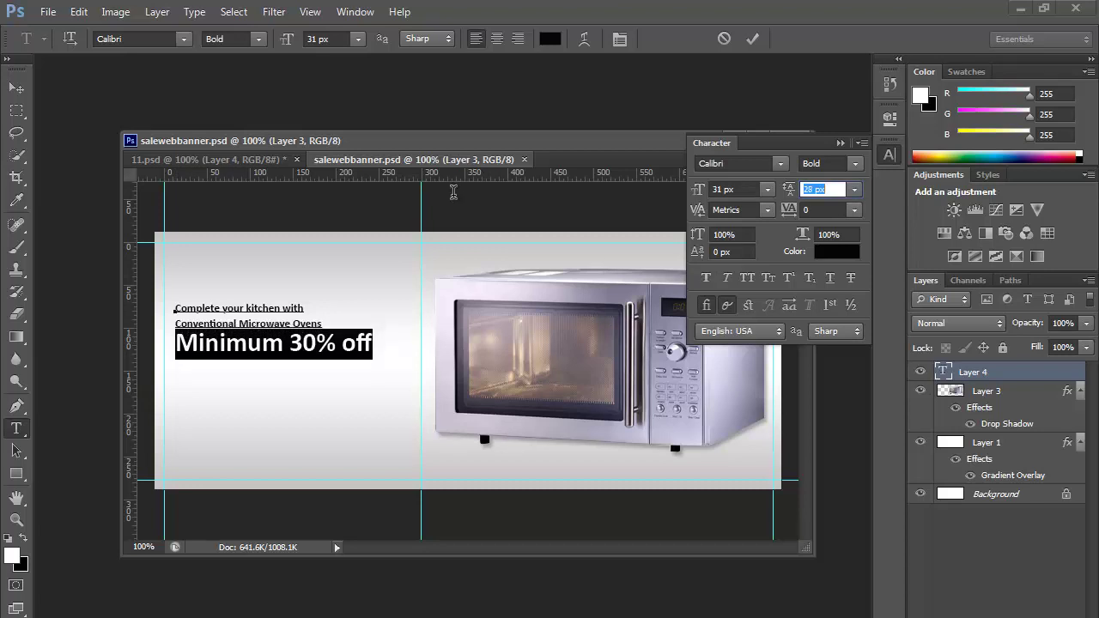
key(Return)
key(Up)
key(Down)
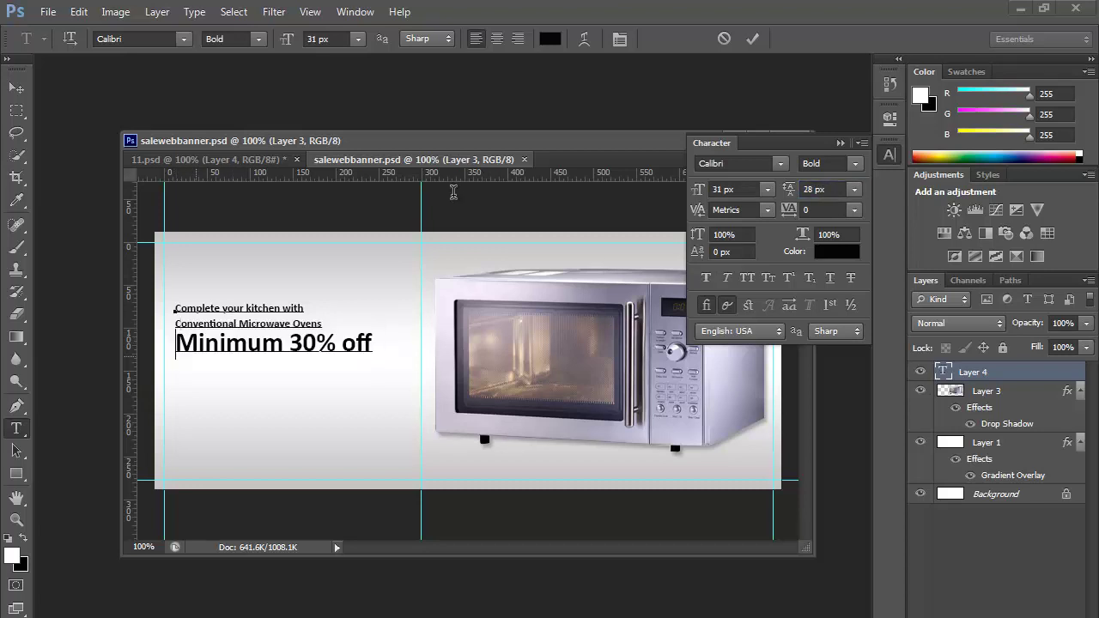
key(ctrl+a)
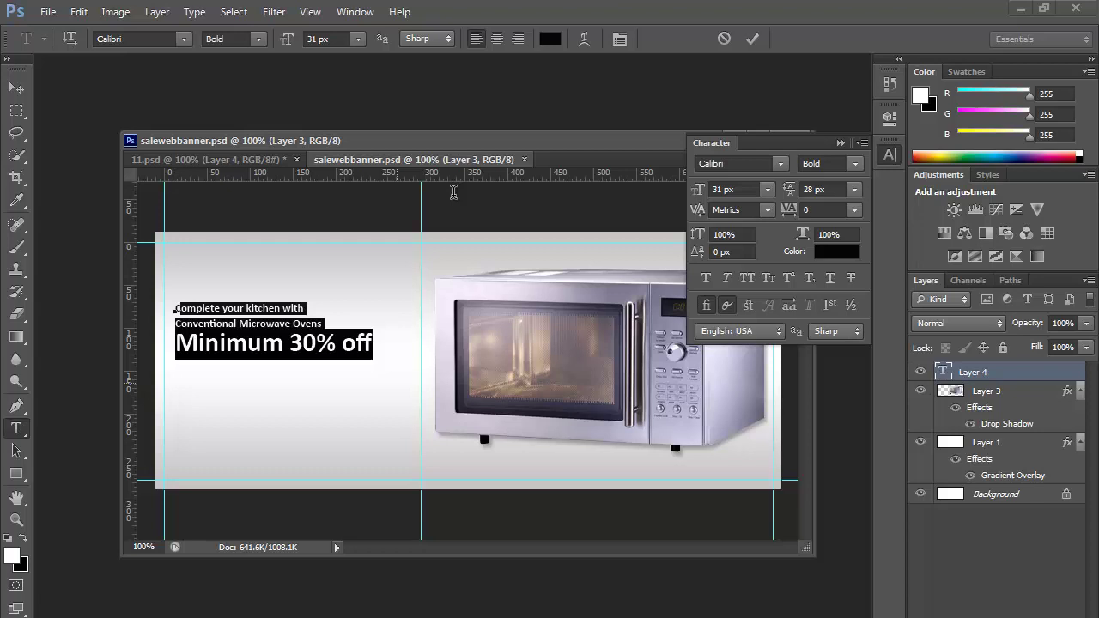
click(373, 345)
key(ctrl+a)
click(206, 342)
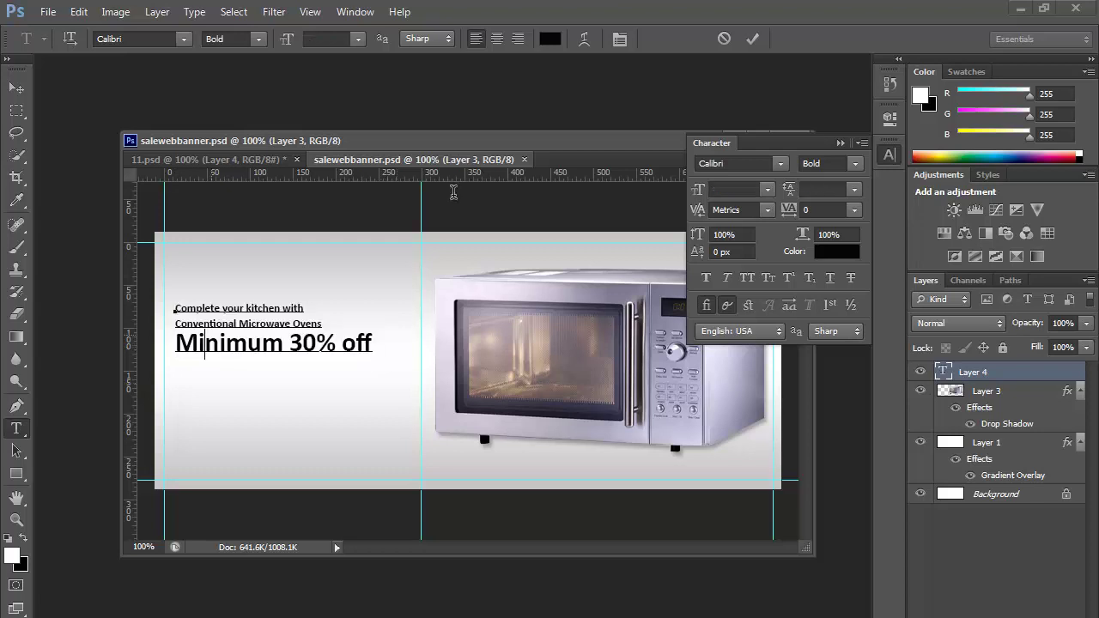
key(ctrl+h)
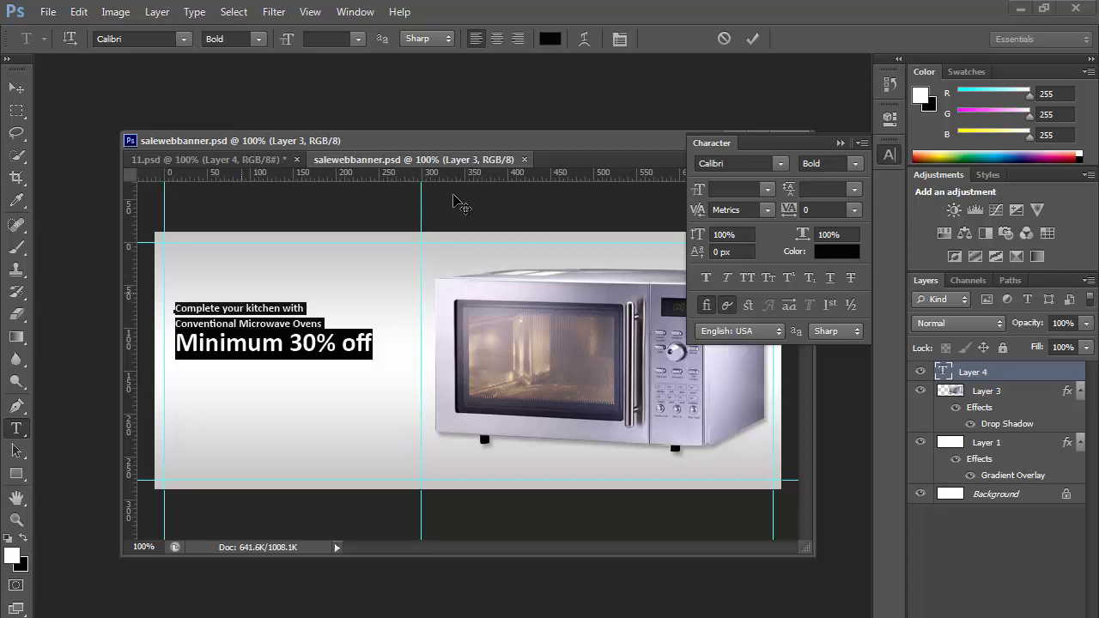
Apply Faux Bold to the "Minimum 30% off" line
drag(176, 354, 373, 358)
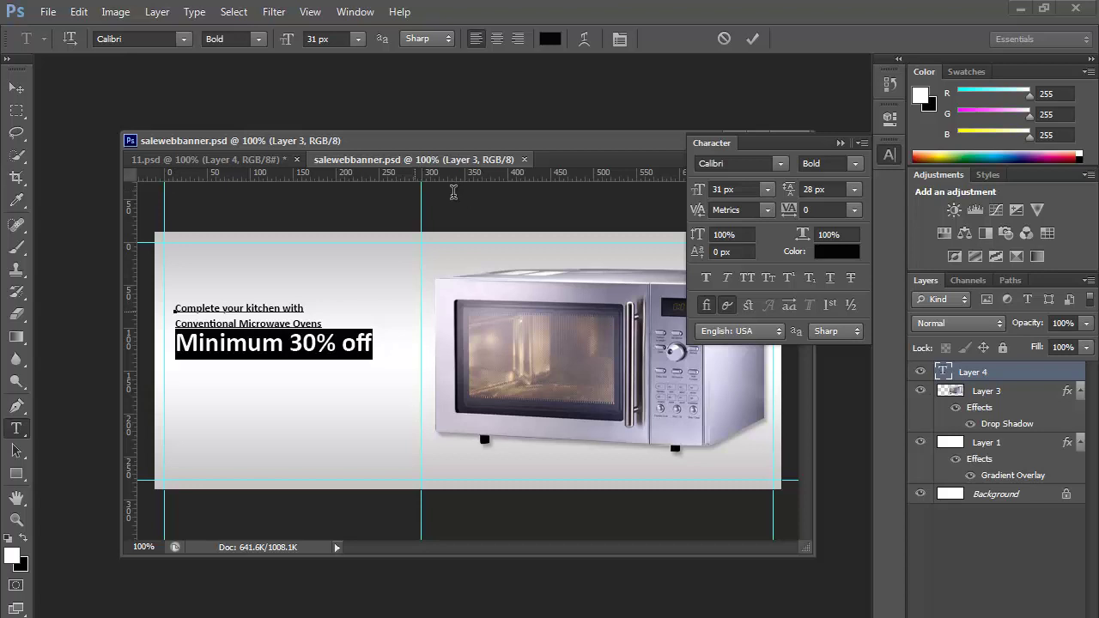
key(ctrl+shift+b)
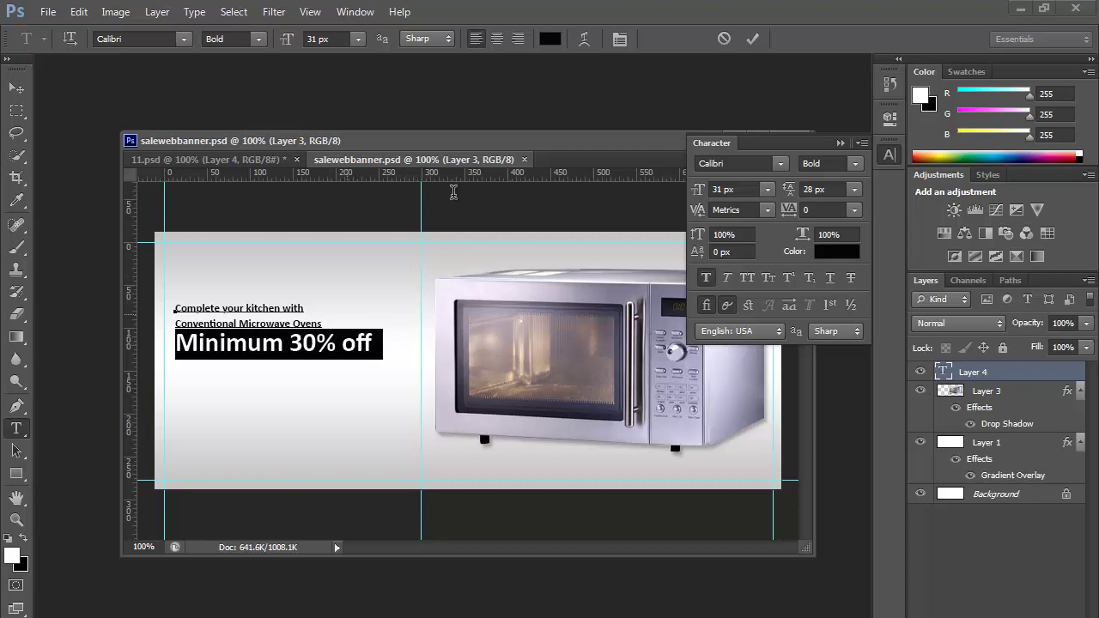
key(ctrl+h)
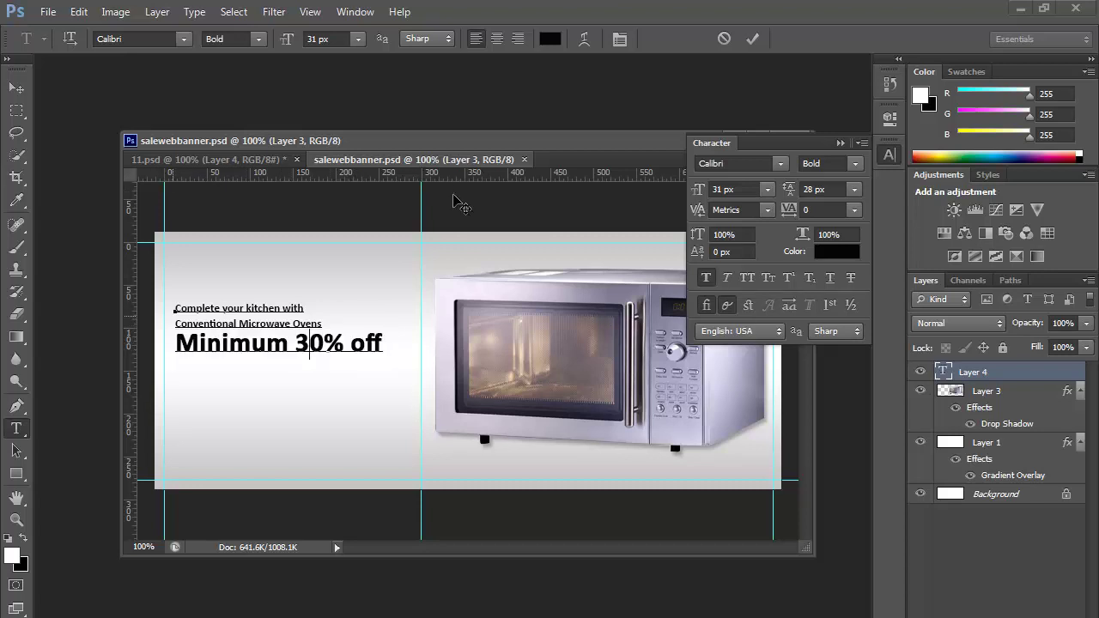
Set the font style of the two lines above "Minimum 30% off" to Regular
key(shift+Up)
key(shift+Up)
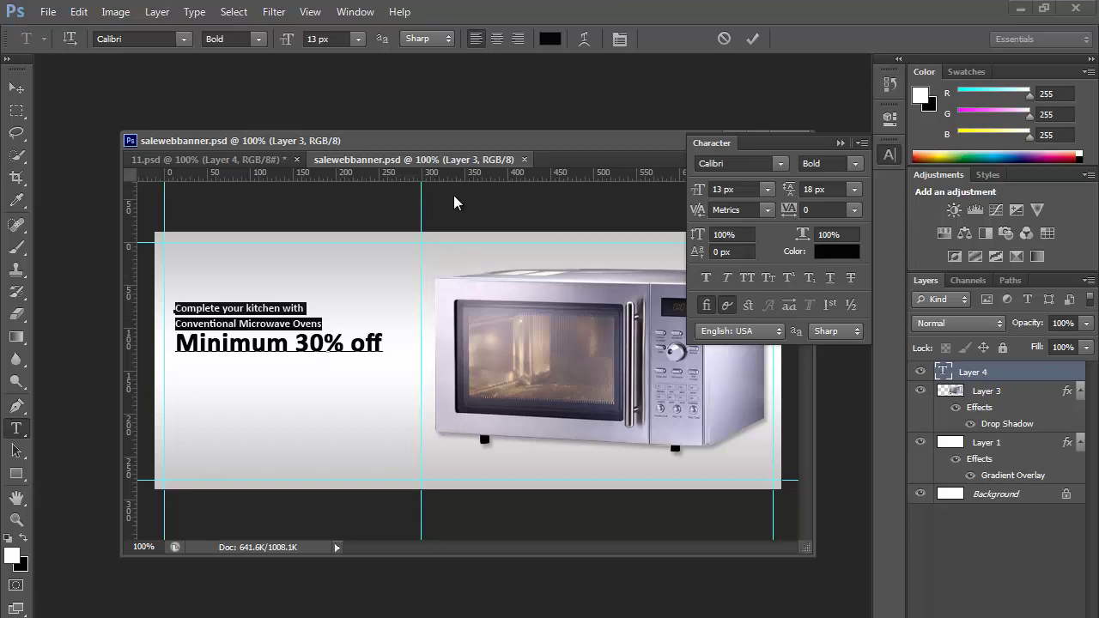
key(alt+Down)
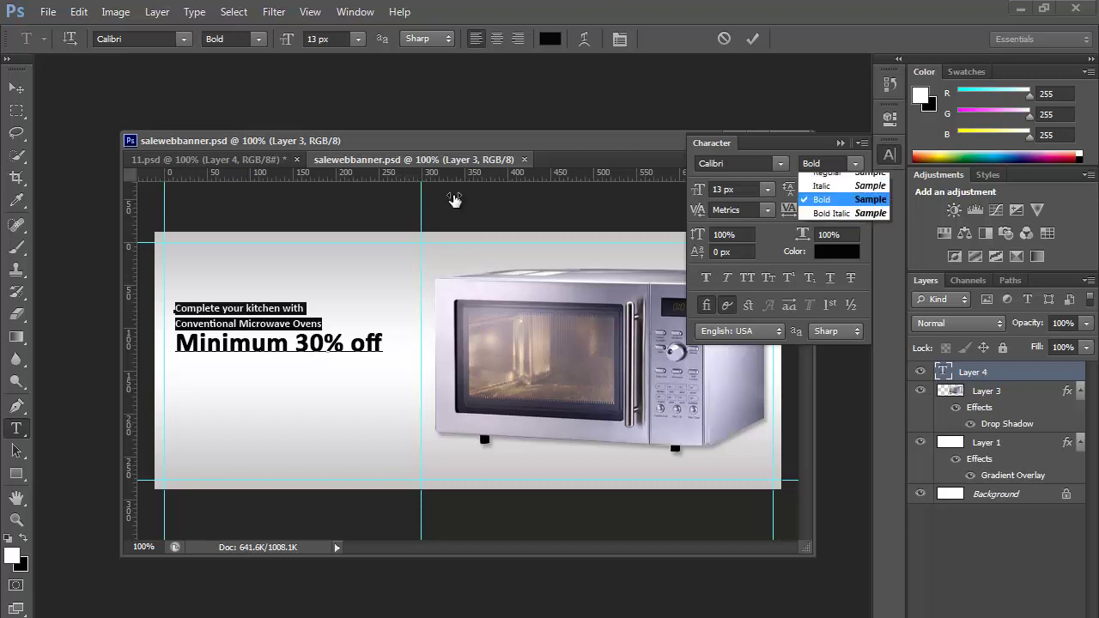
key(Return)
key(alt+Down)
key(Up)
key(Up)
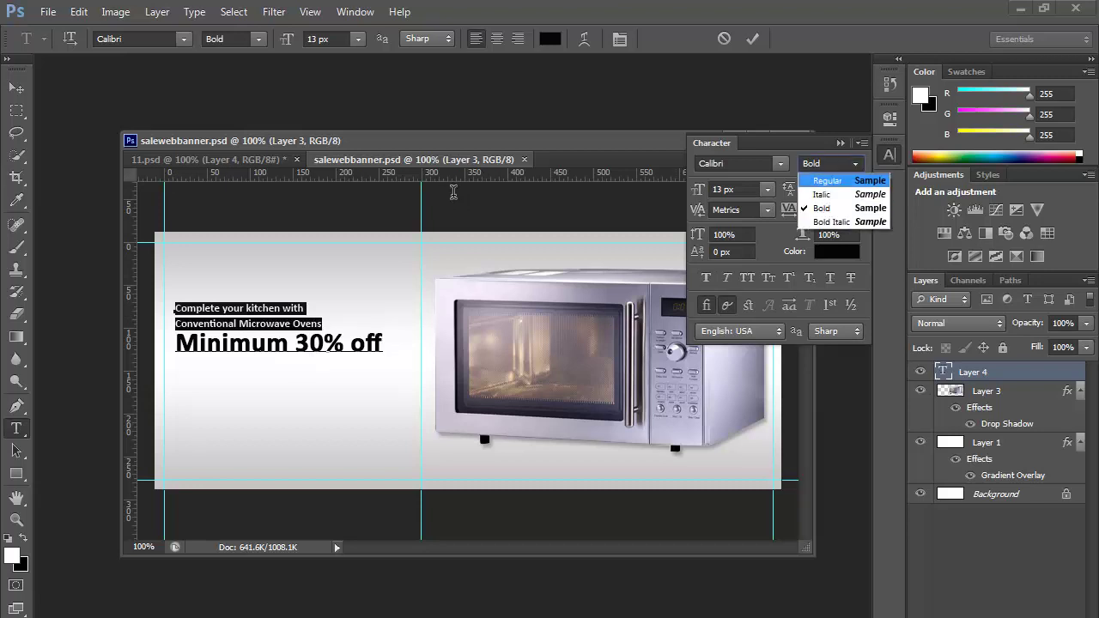
key(Return)
key(Right)
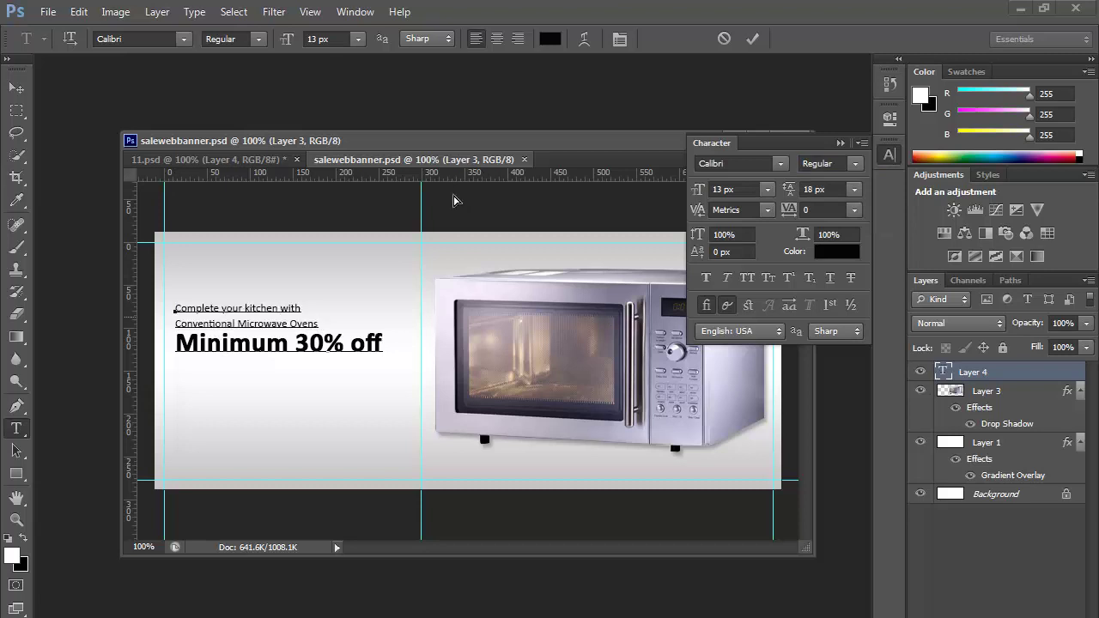
key(Down)
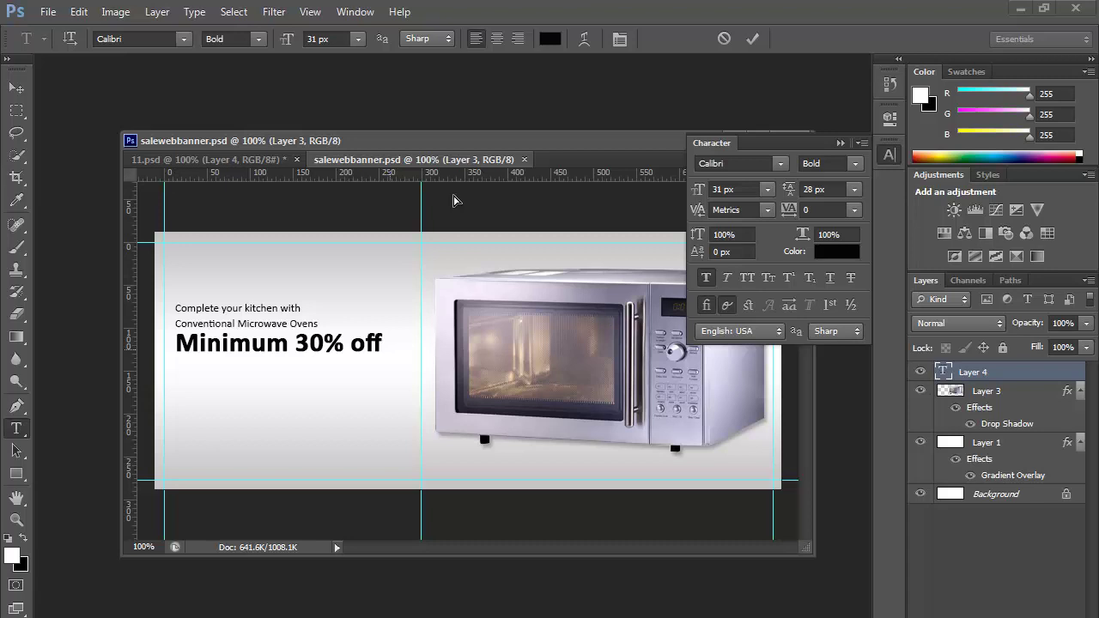
Save the banner and move the text block onto the left margin guide, nudging it slightly up
key(ctrl+s)
key(v)
drag(347, 342, 335, 343)
key(Up)
key(Up)
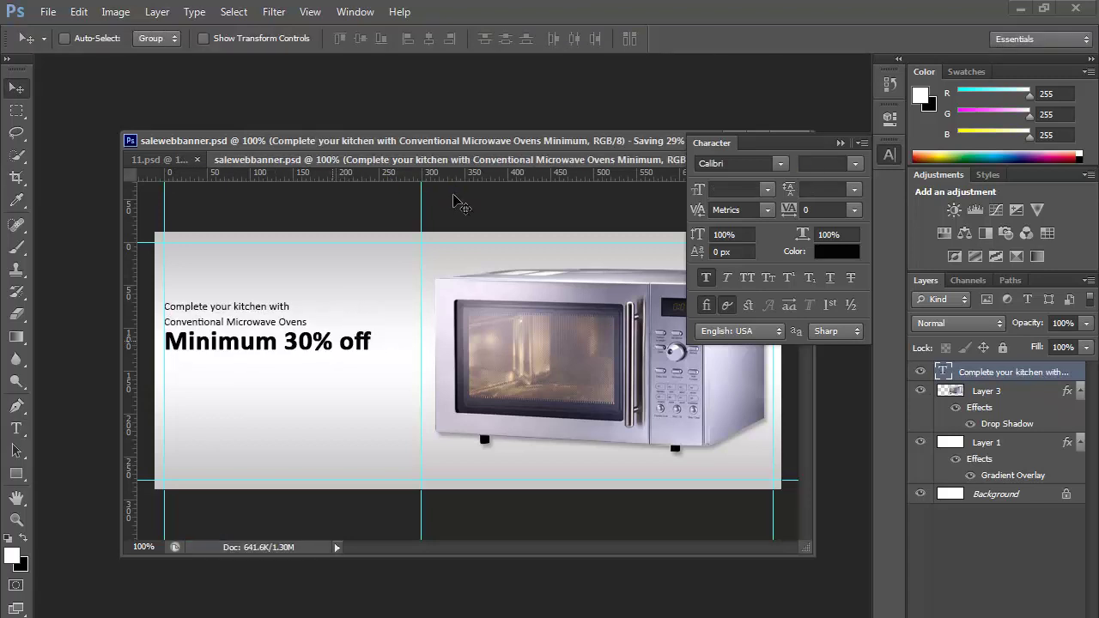
Hide the interface panels to see the whole banner and save the file
key(Tab)
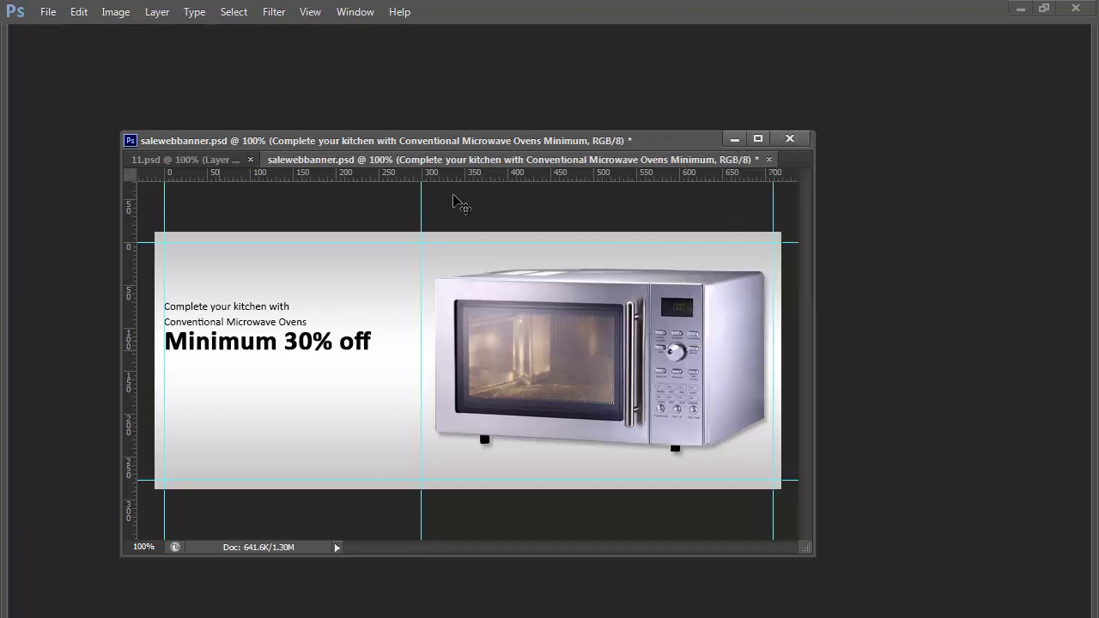
drag(165, 310, 176, 314)
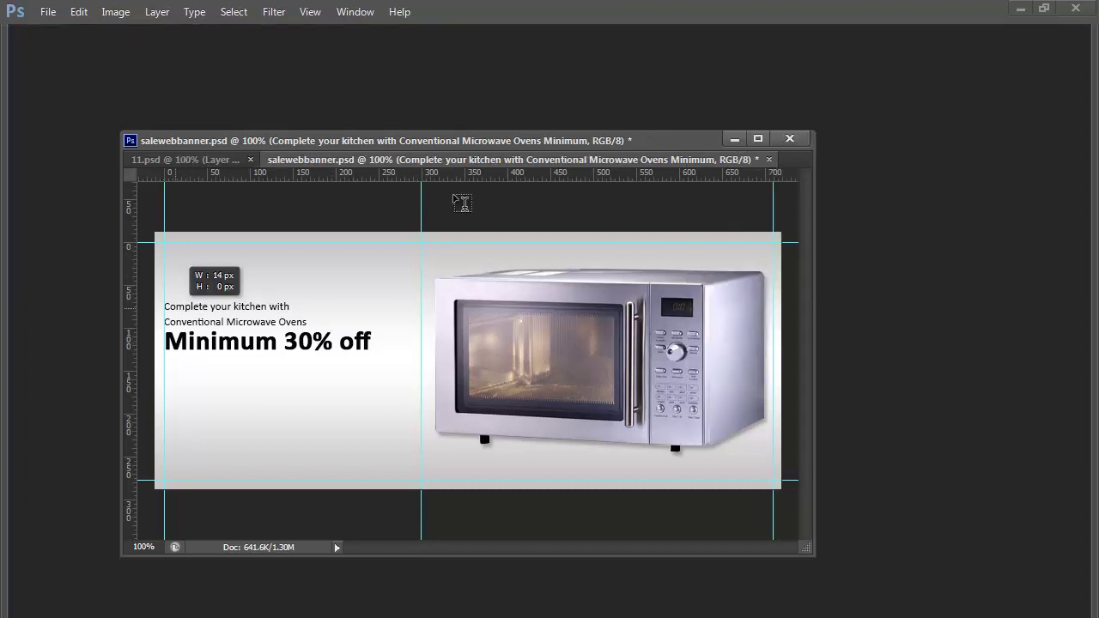
key(ctrl+s)
Set the font size of the "Complete your kitchen with" and "Conventional Microwave Ovens" lines to 16 px
click(162, 306)
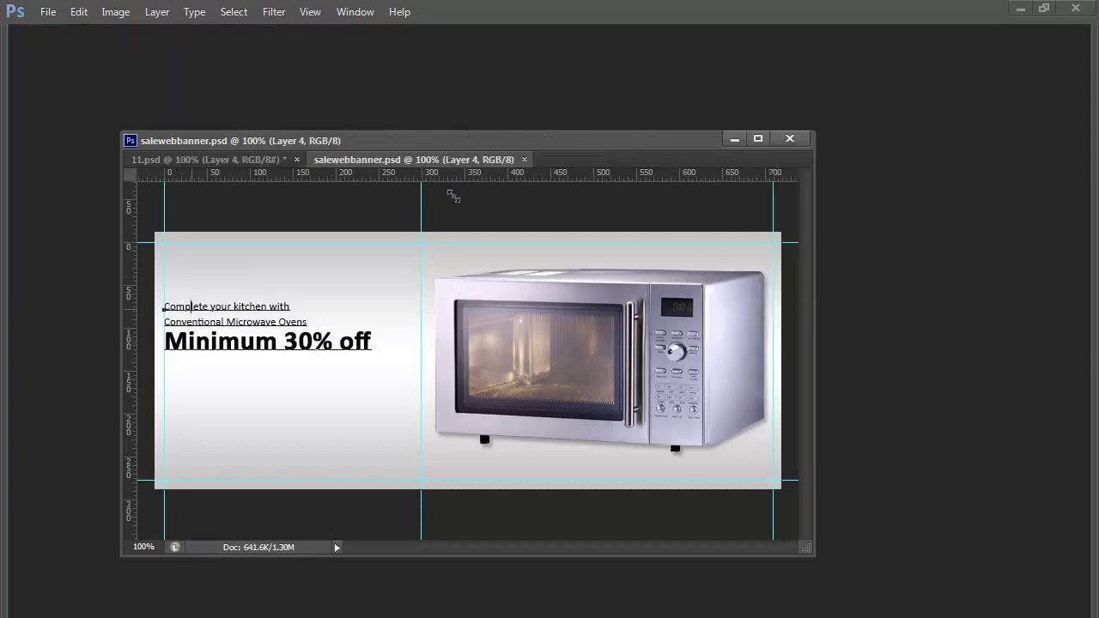
key(shift+Down)
key(shift+Down)
key(ctrl+t)
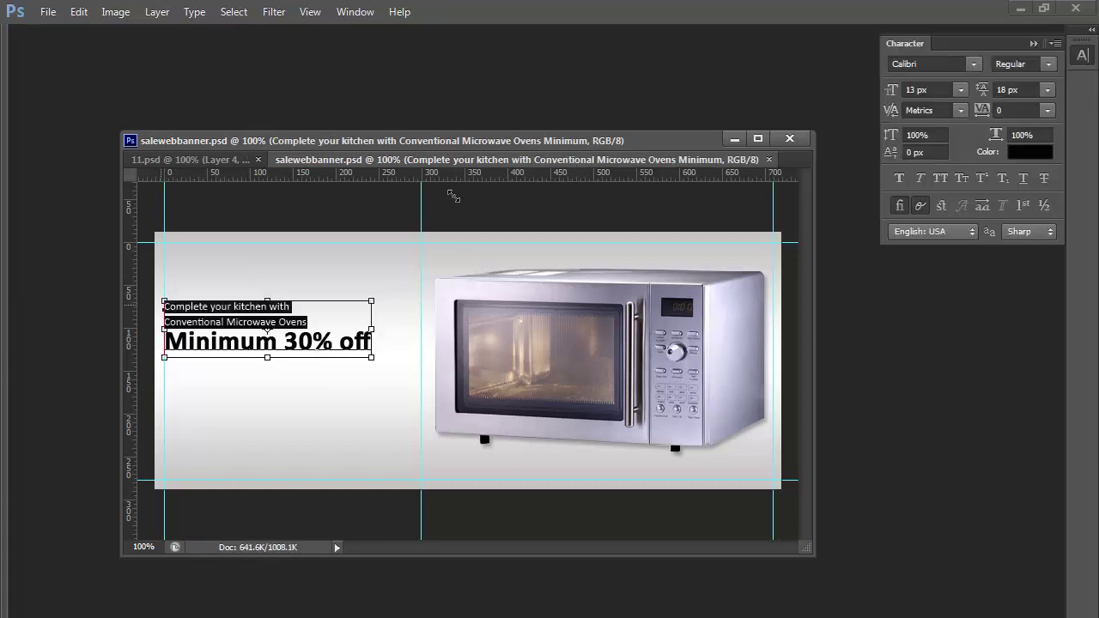
key(Tab)
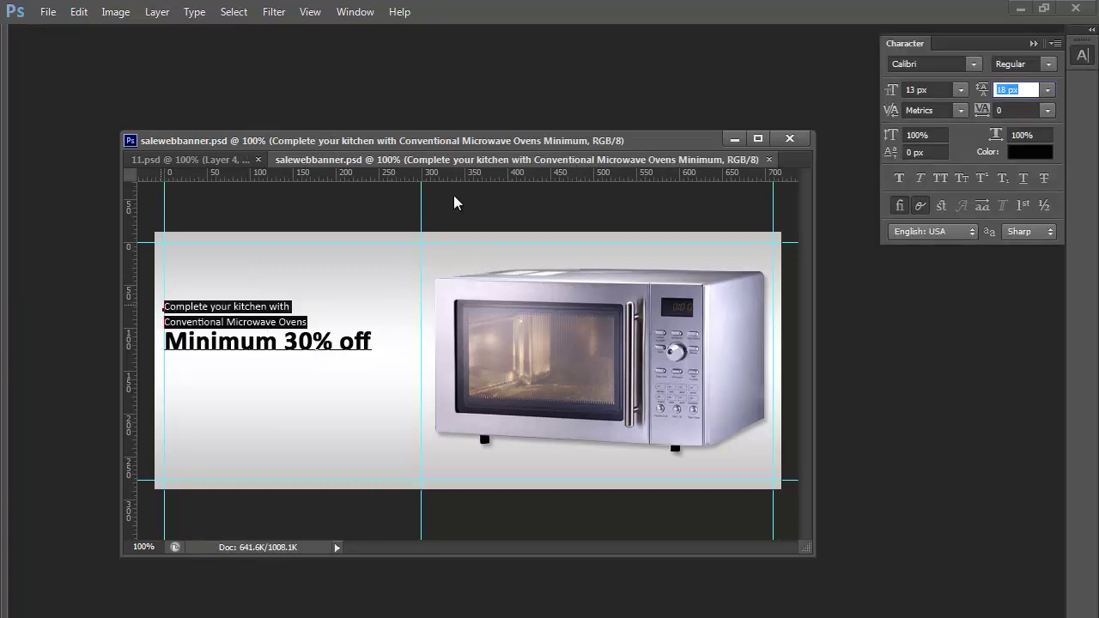
key(shift+Tab)
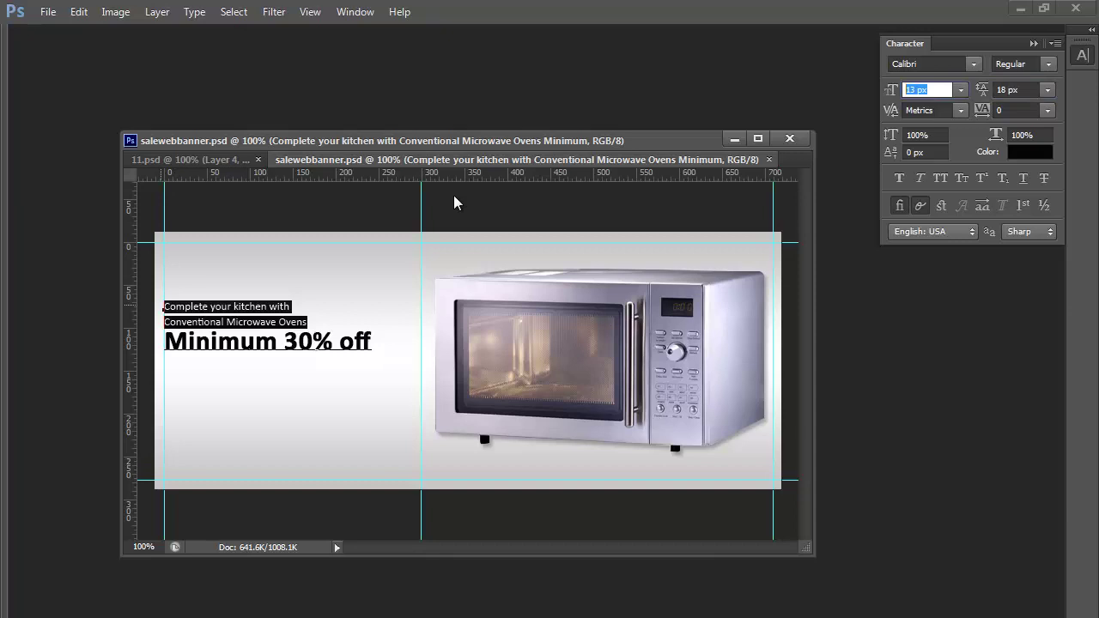
text(1)
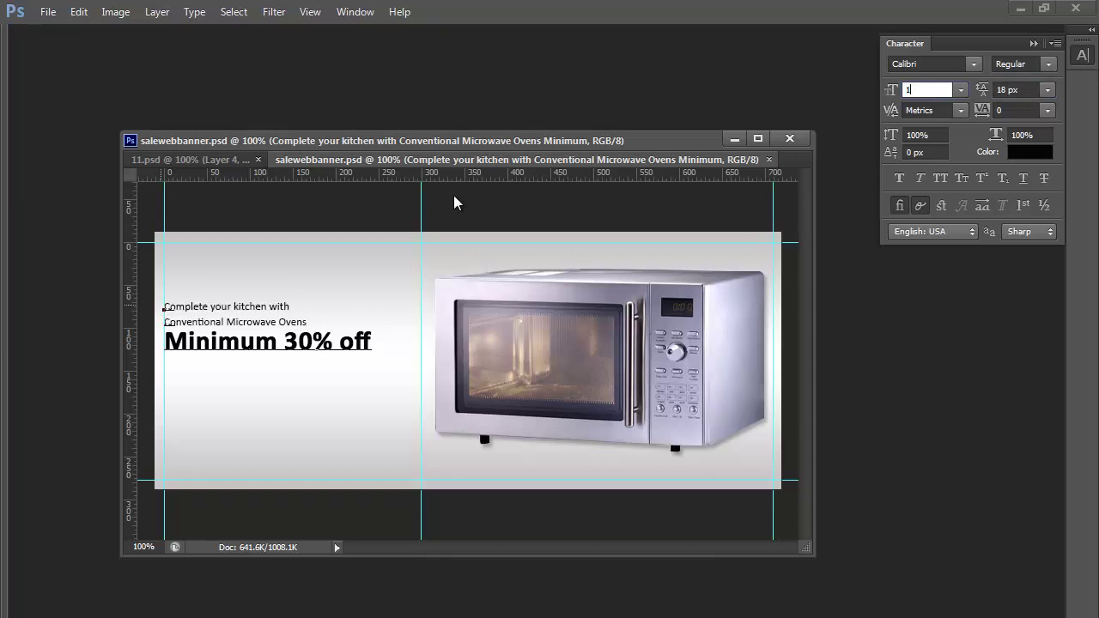
text(6)
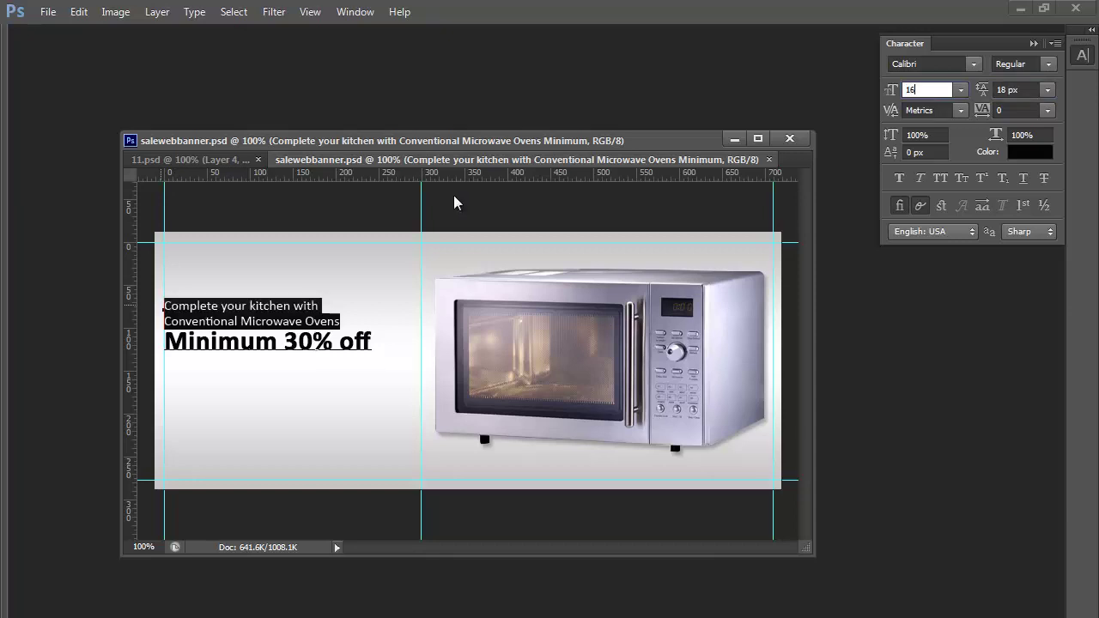
key(Return)
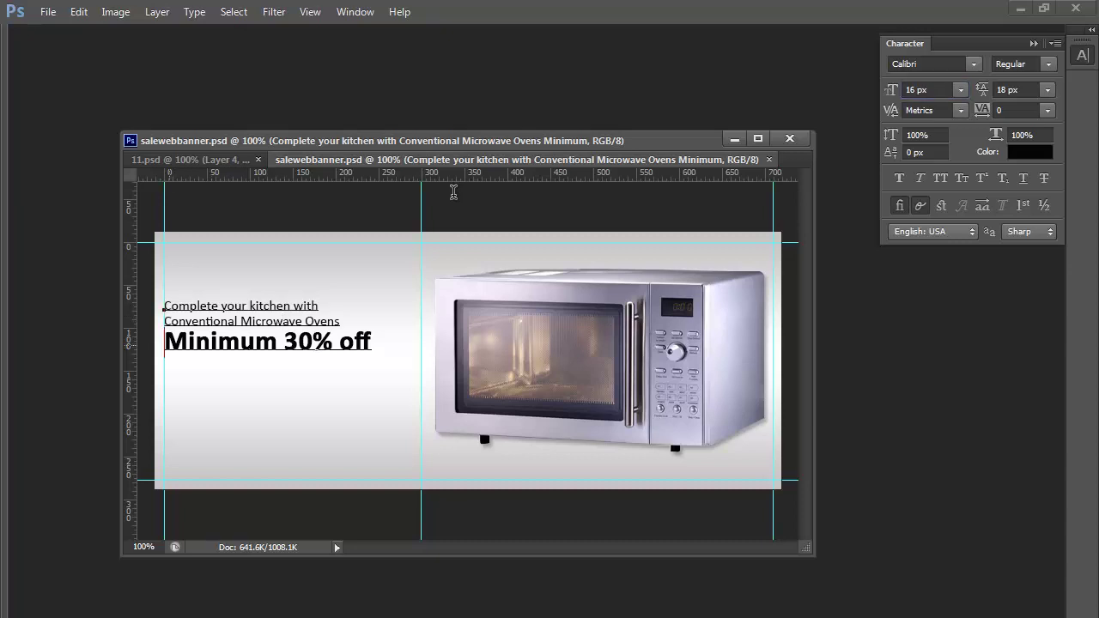
Set the "Minimum 30% off" line to a 35 px font size with 32 px leading and save the banner
drag(165, 347, 373, 344)
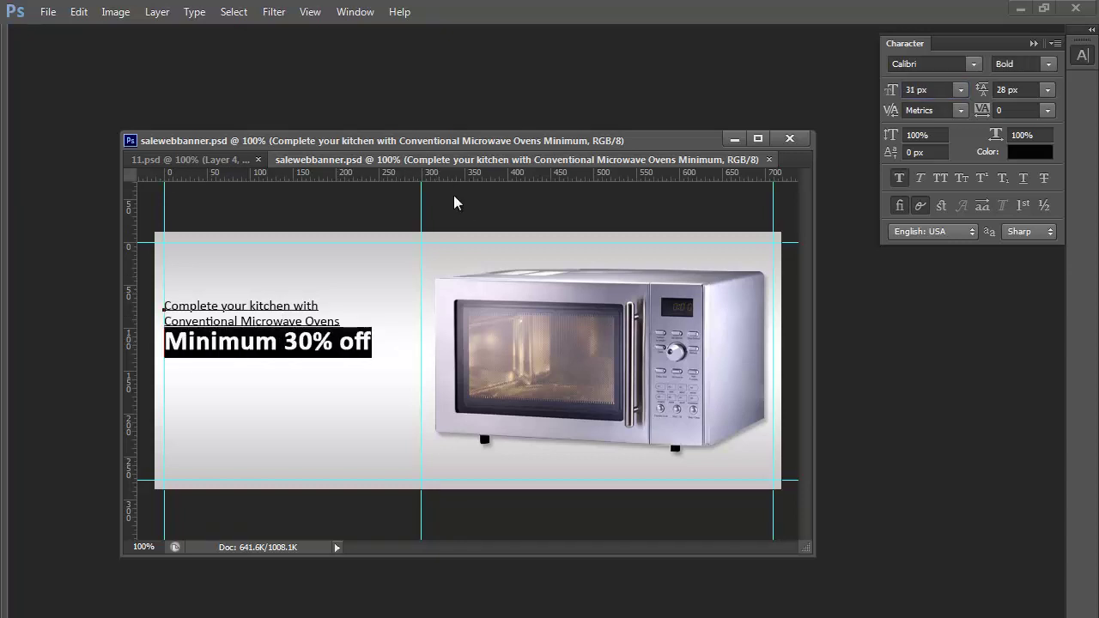
double_click(917, 90)
text(35)
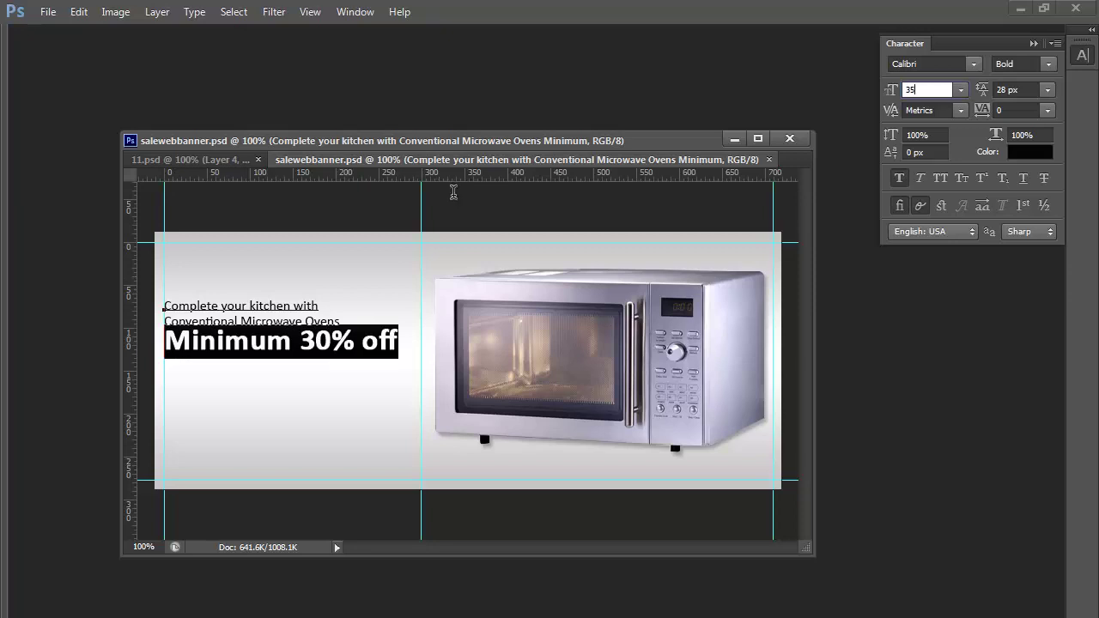
key(Return)
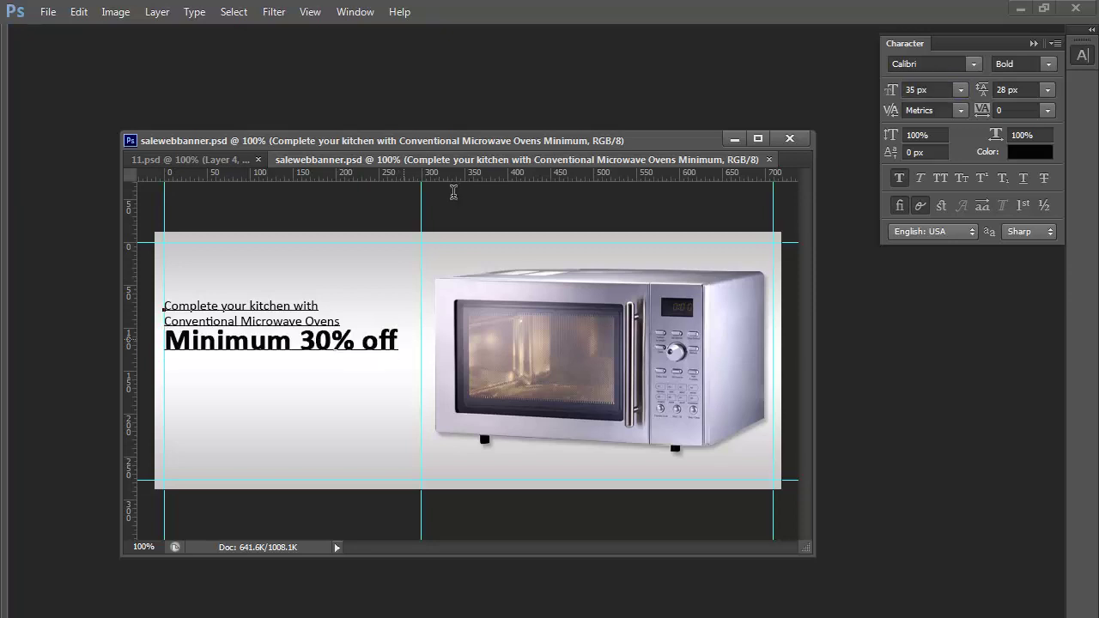
key(Tab)
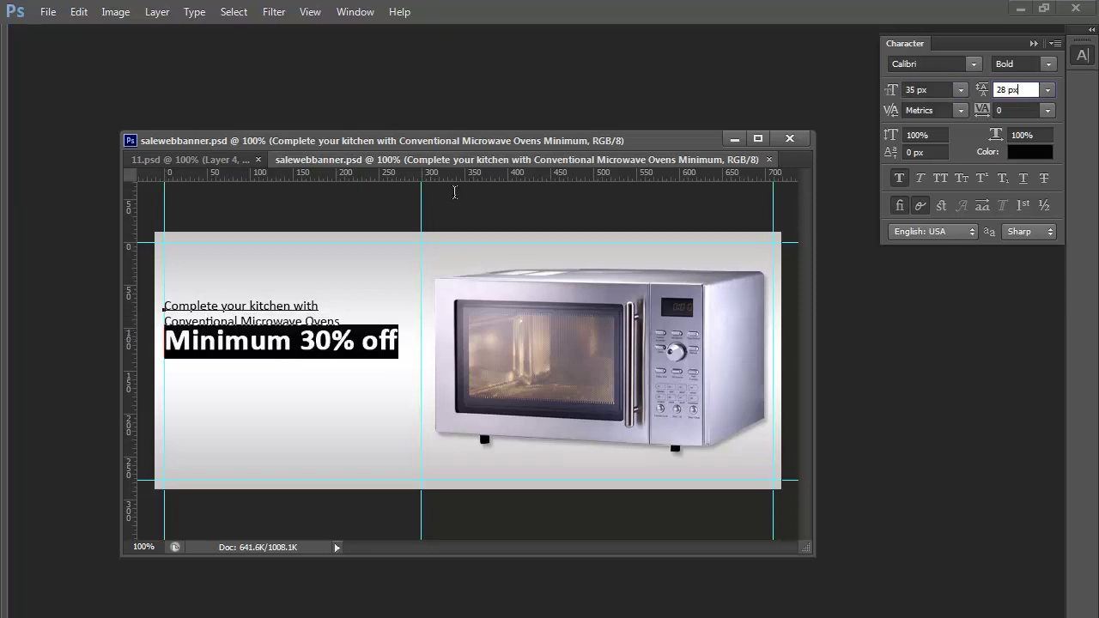
text(32)
key(Return)
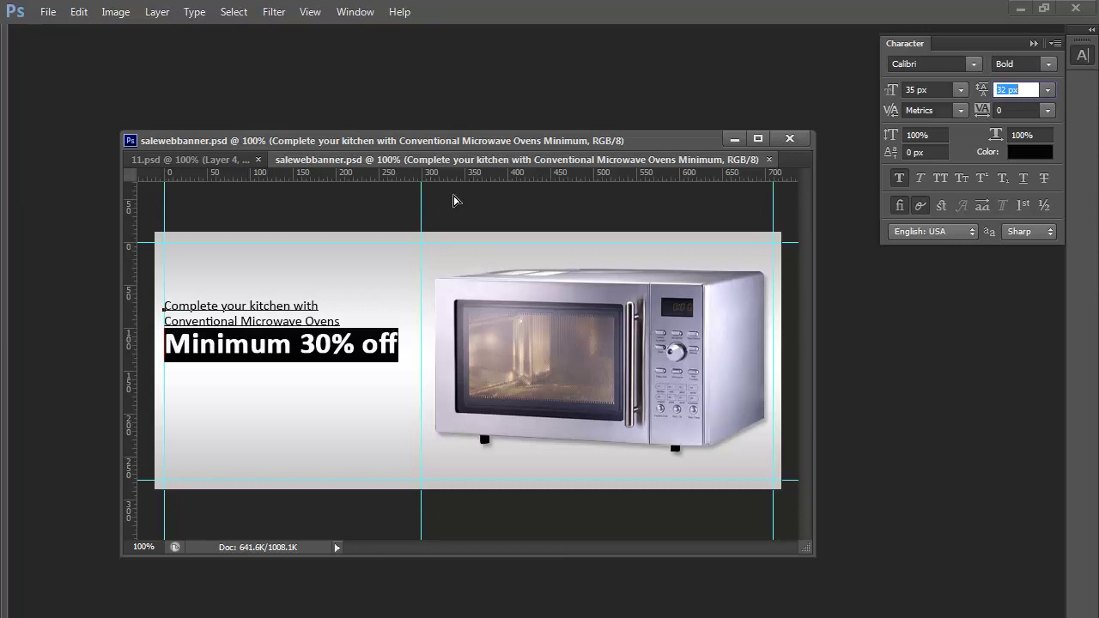
key(ctrl+Return)
key(ctrl+s)
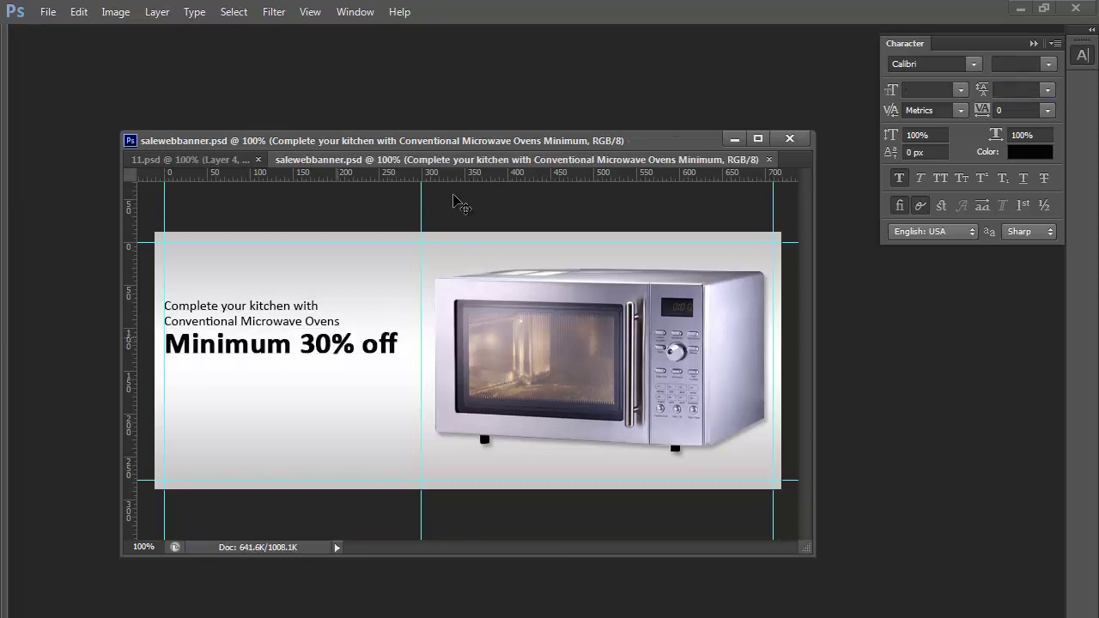
mouse_move(345, 303)
mouse_down()
mouse_move(359, 306)
mouse_move(346, 311)
mouse_up()
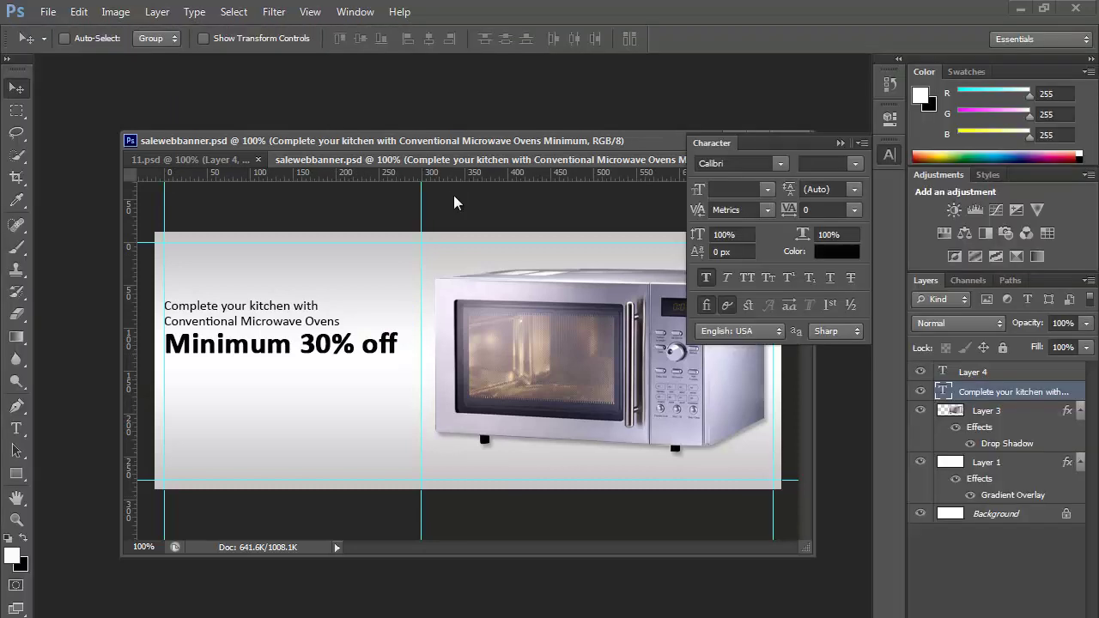
click(17, 111)
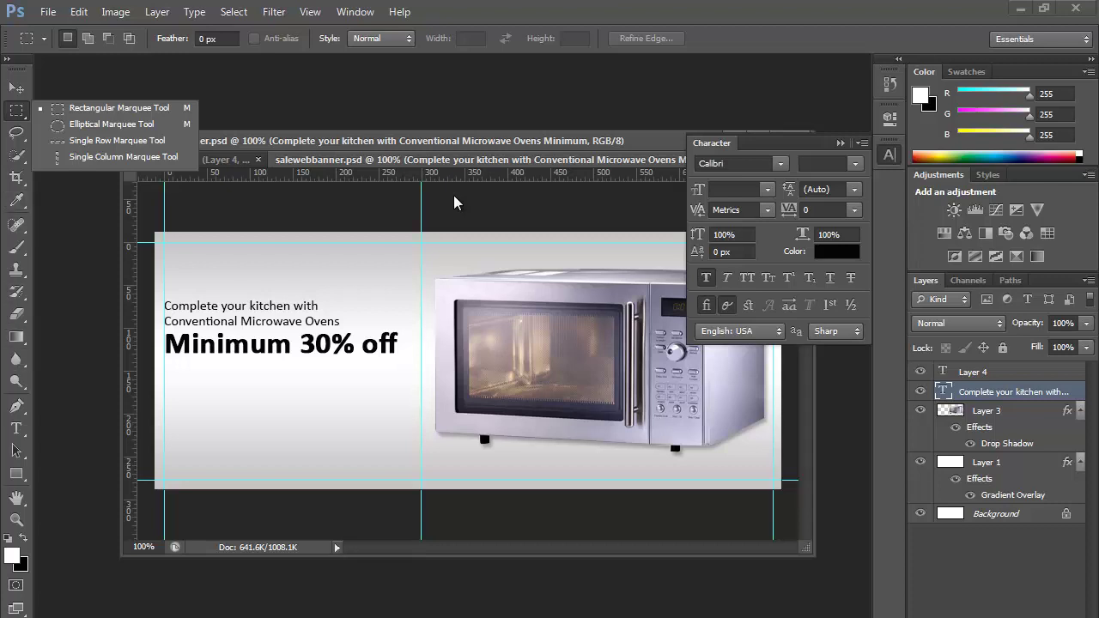
click(16, 451)
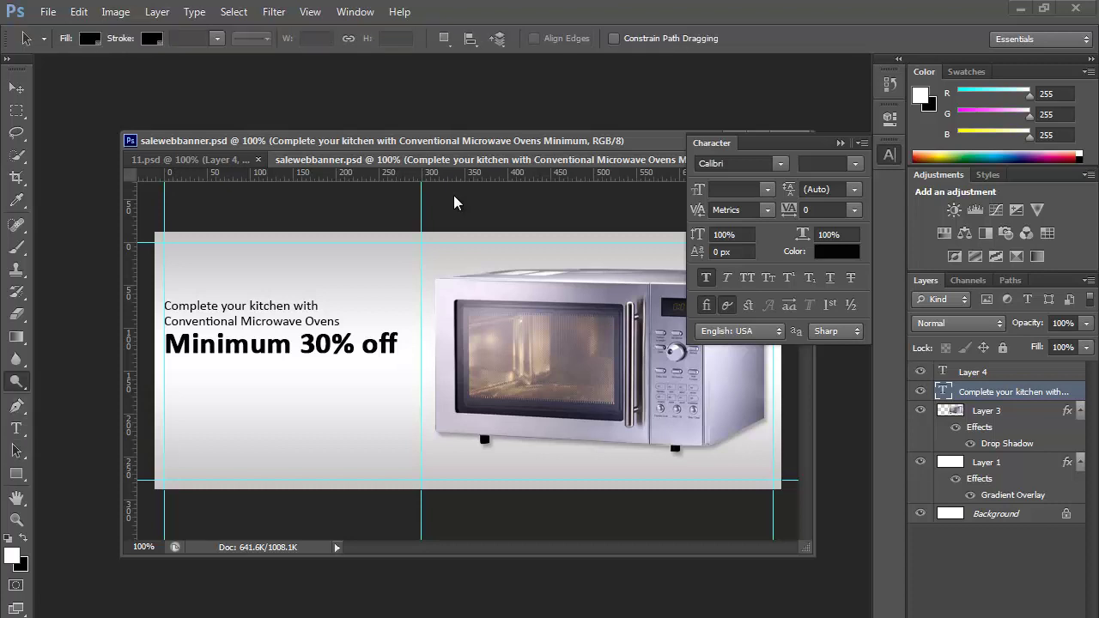
click(16, 359)
click(17, 111)
mouse_move(164, 360)
mouse_down()
mouse_move(294, 374)
mouse_move(391, 366)
mouse_up()
click(16, 111)
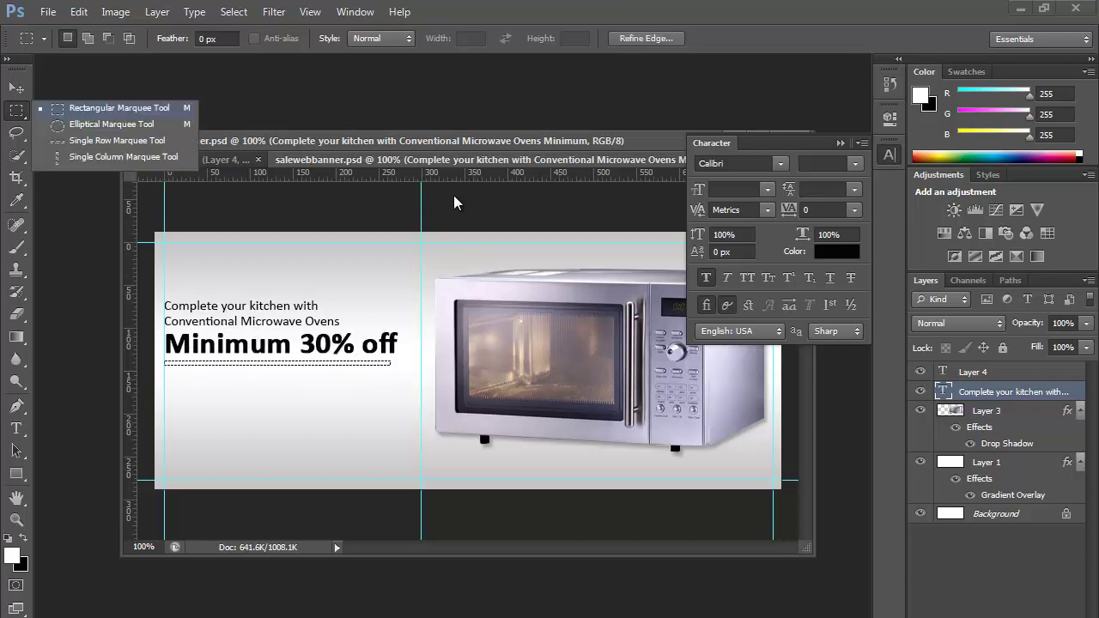
click(119, 108)
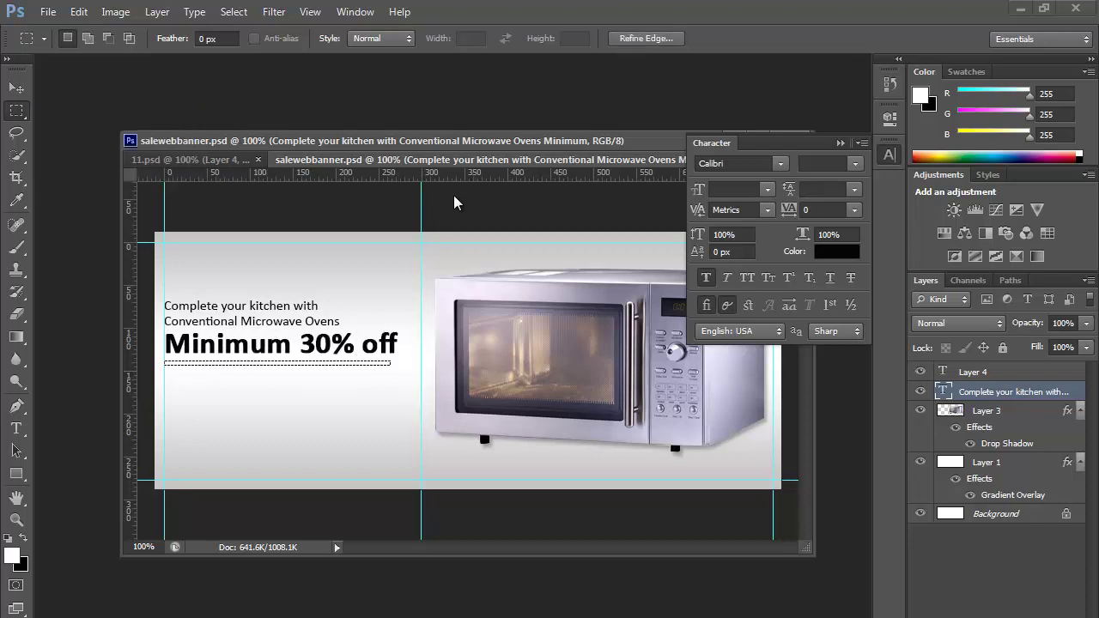
key(shift+m)
click(454, 195)
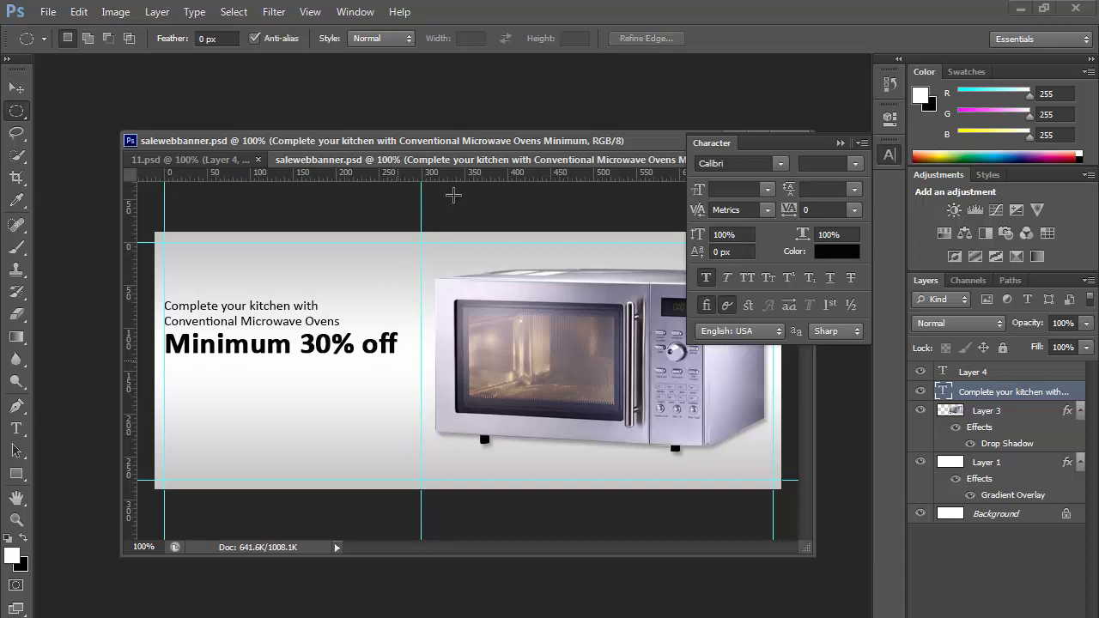
key(ctrl+z)
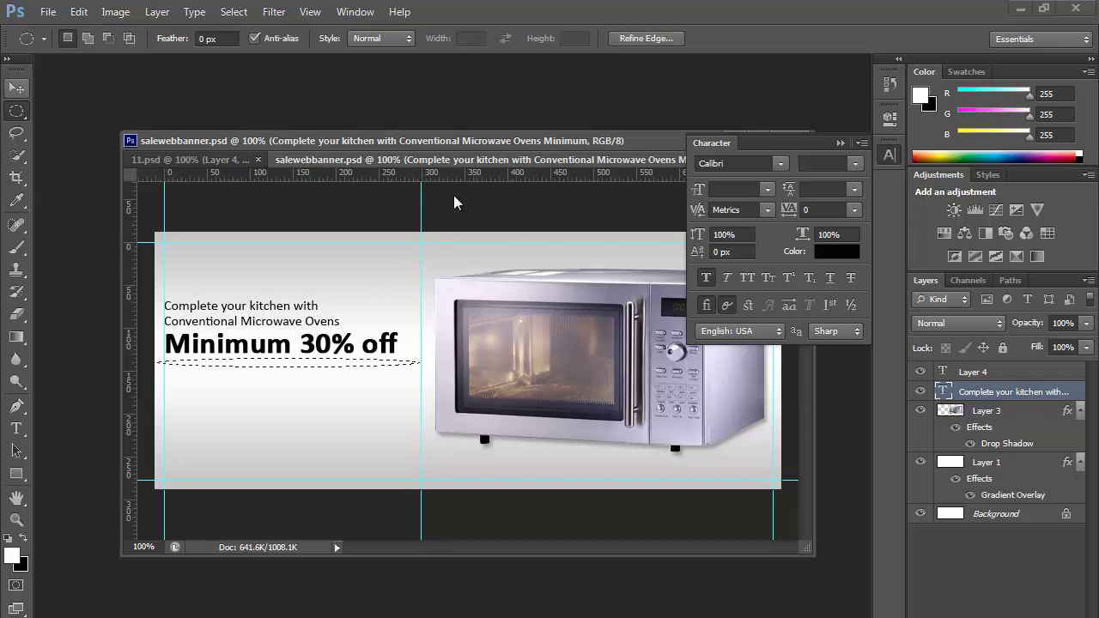
Make a thin rectangular selection just below "Minimum 30% off", spanning from the left margin guide to the middle guide
right_click(16, 111)
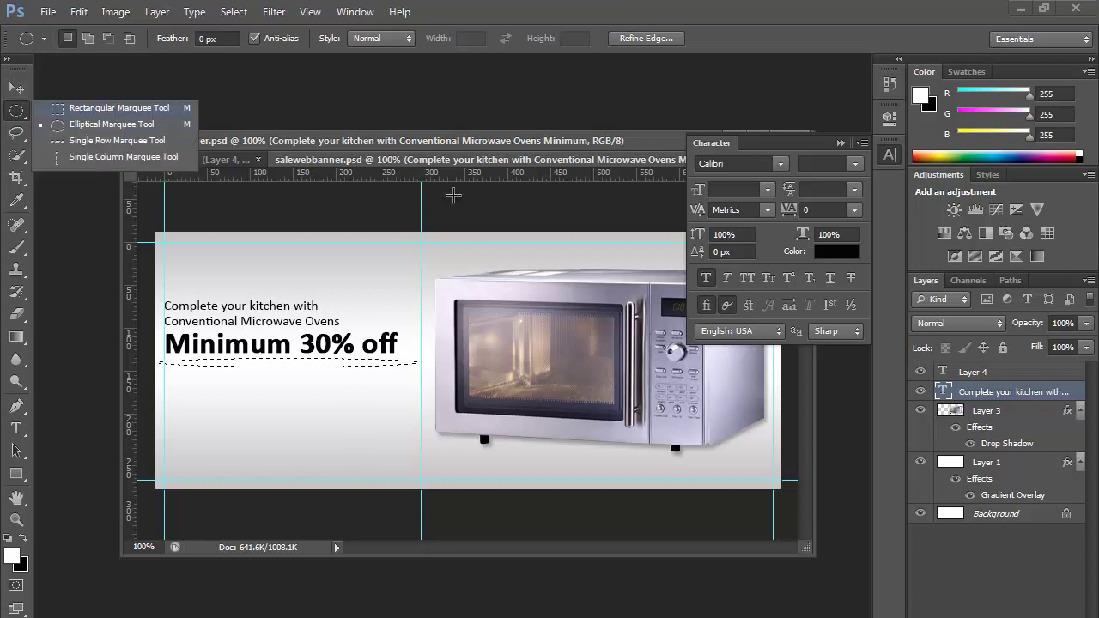
click(119, 109)
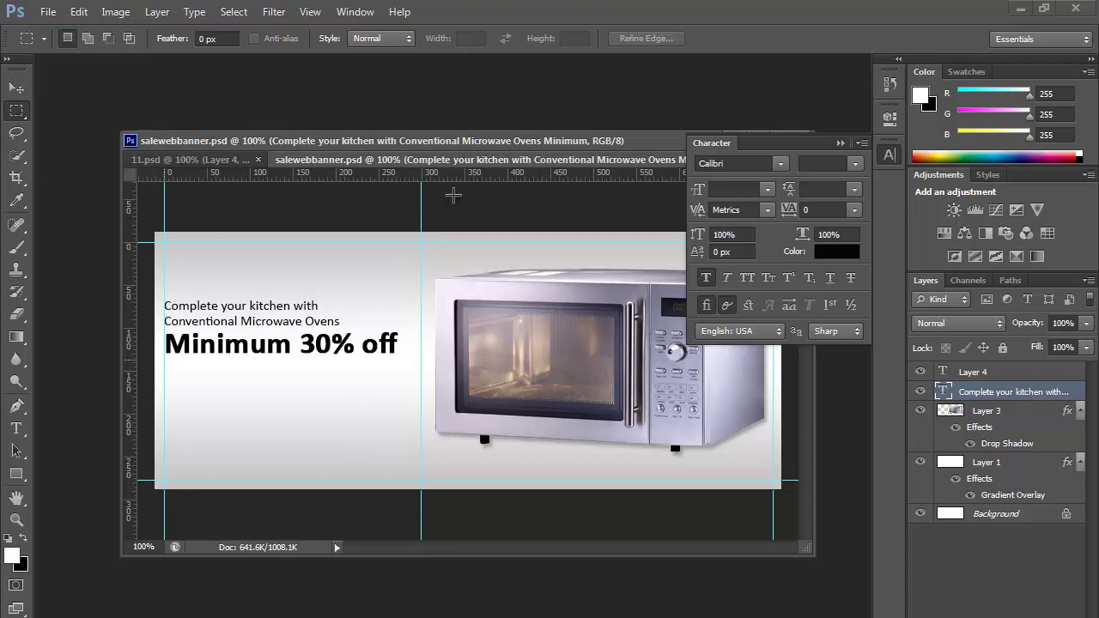
drag(164, 359, 420, 362)
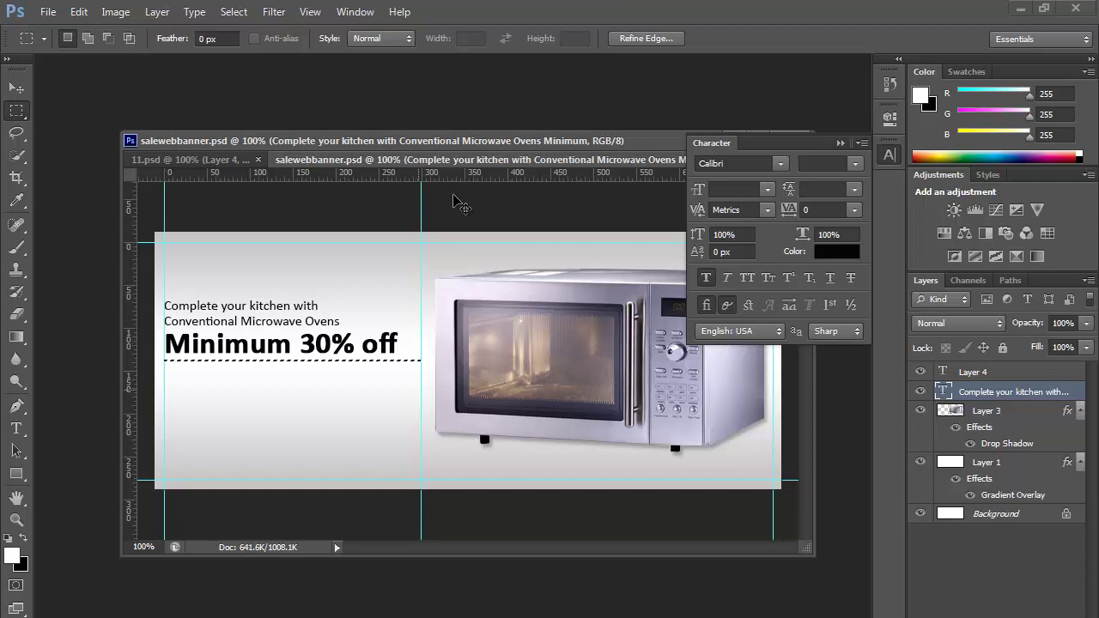
Create a new layer named "line", fill the selected strip with black and deselect
key(ctrl+shift+n)
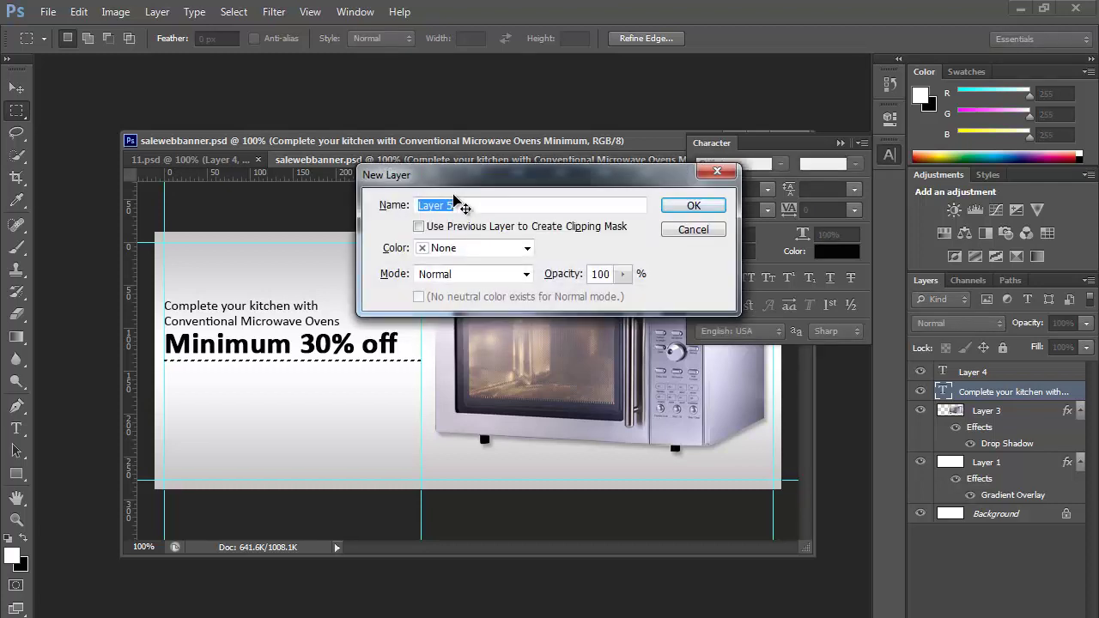
text(line)
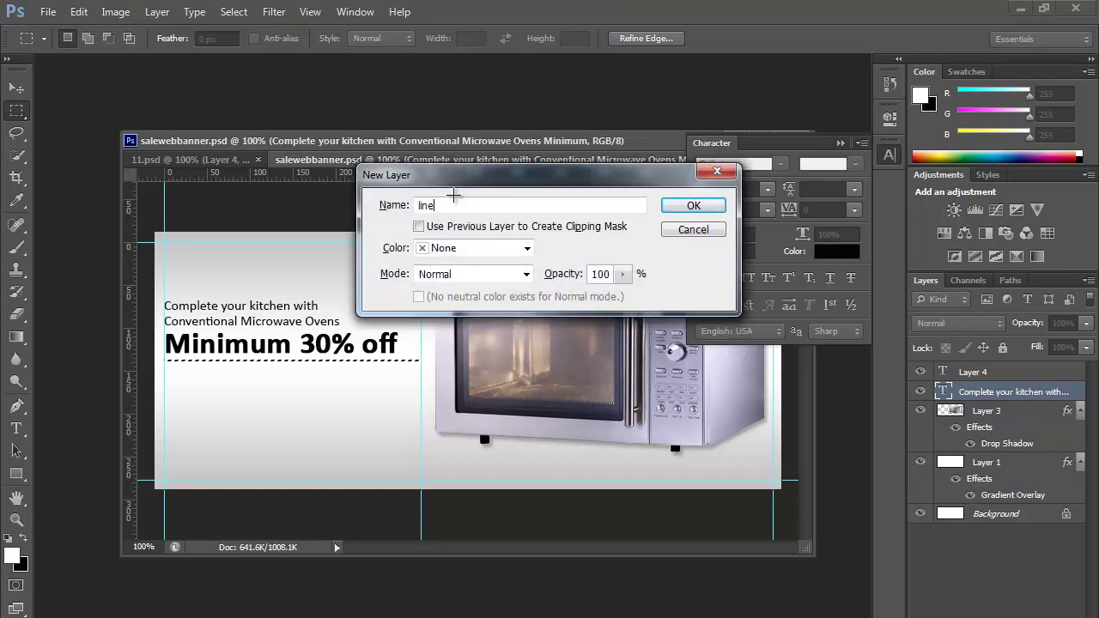
key(Return)
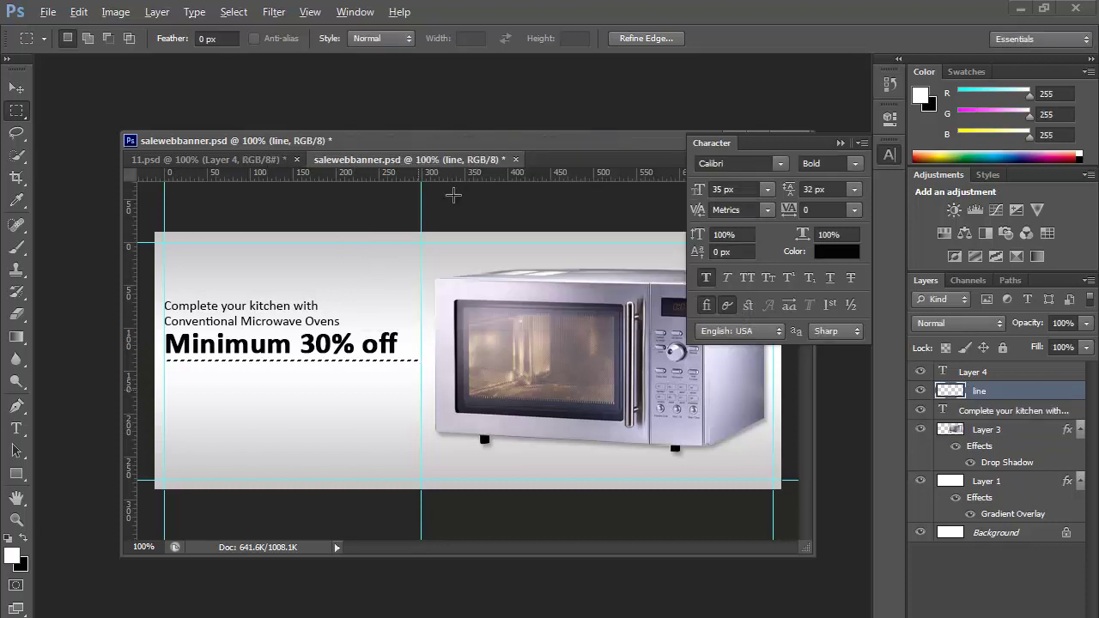
key(x)
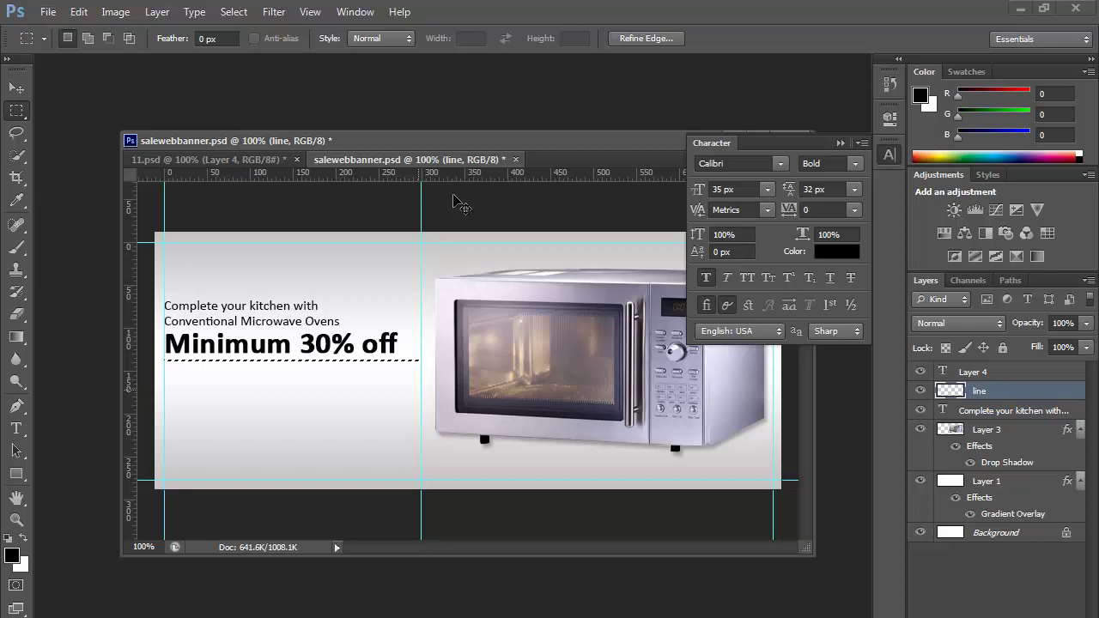
key(alt+BackSpace)
key(ctrl+d)
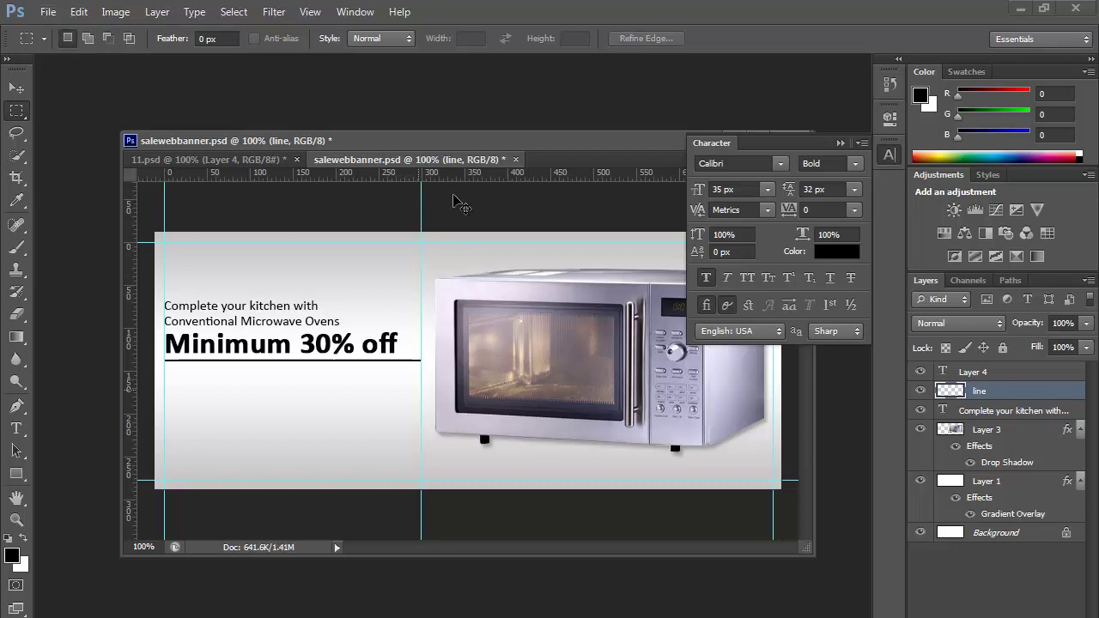
Thin the black line by selecting and deleting its lower half along the whole length
key(ctrl+plus)
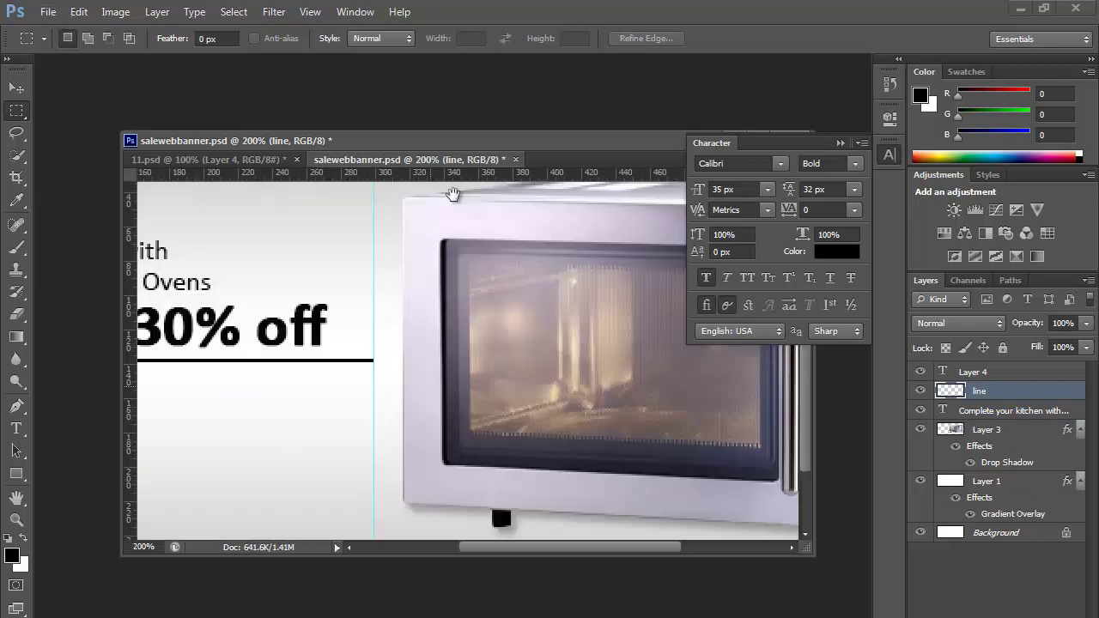
drag(453, 195, 751, 210)
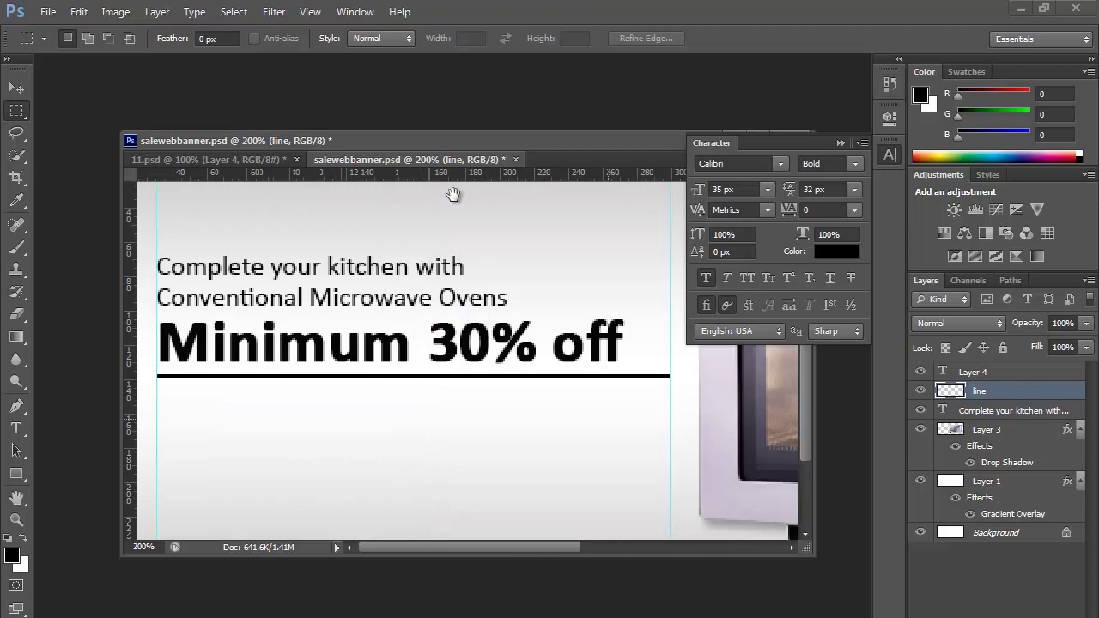
drag(693, 414, 138, 378)
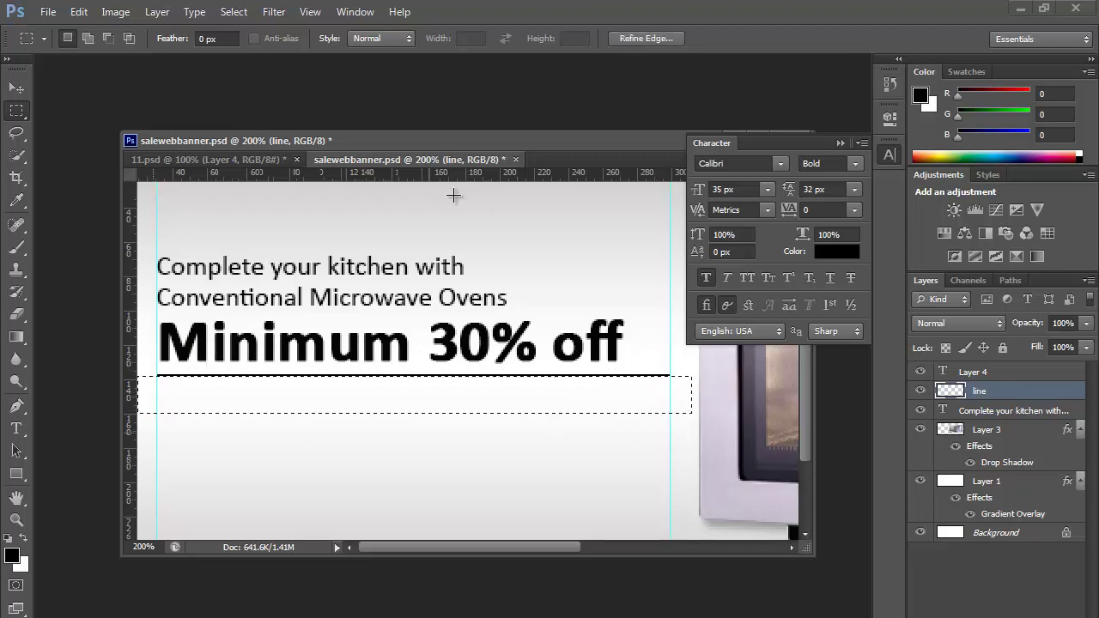
key(ctrl+d)
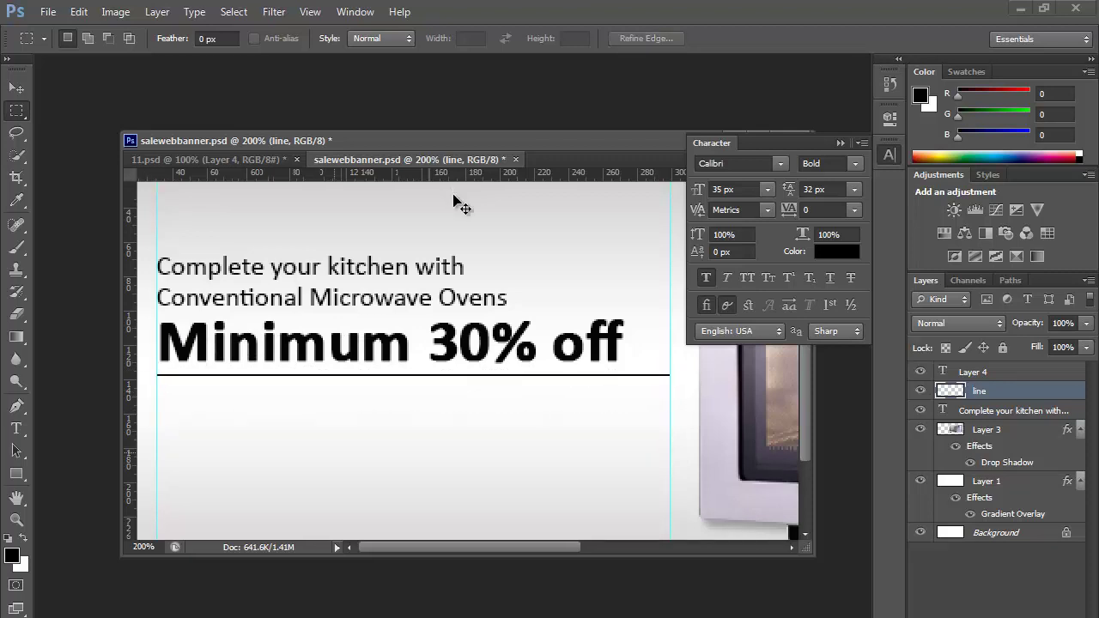
key(ctrl+minus)
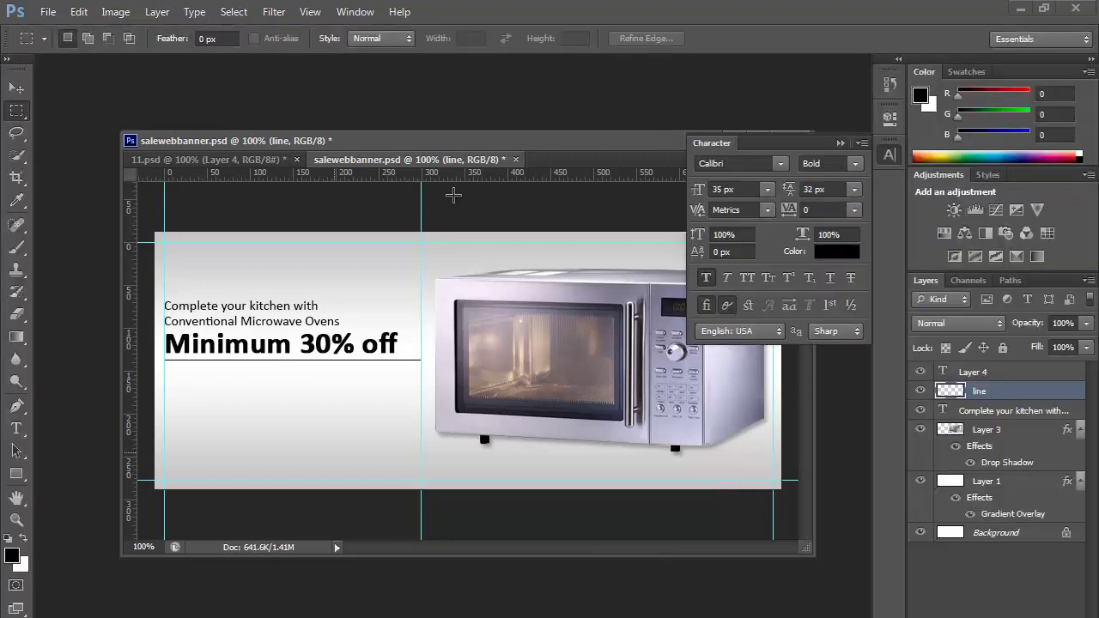
Trim the right end of the line to the width of "Minimum 30% off" and save the banner with the panels hidden
key(Tab)
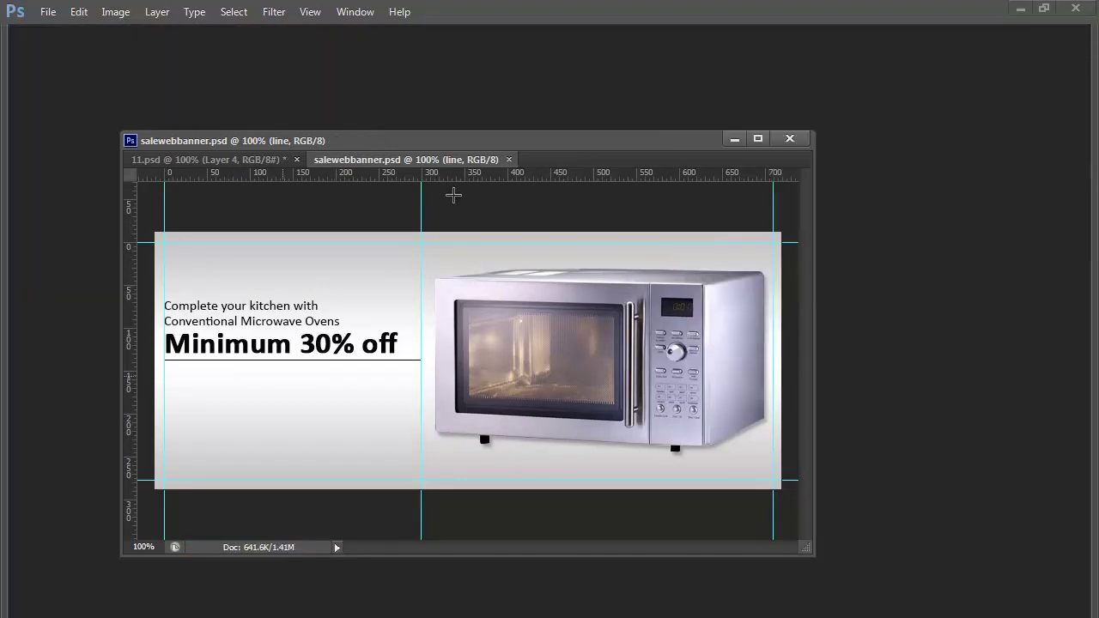
drag(439, 308, 399, 411)
key(Delete)
key(ctrl+d)
key(ctrl+s)
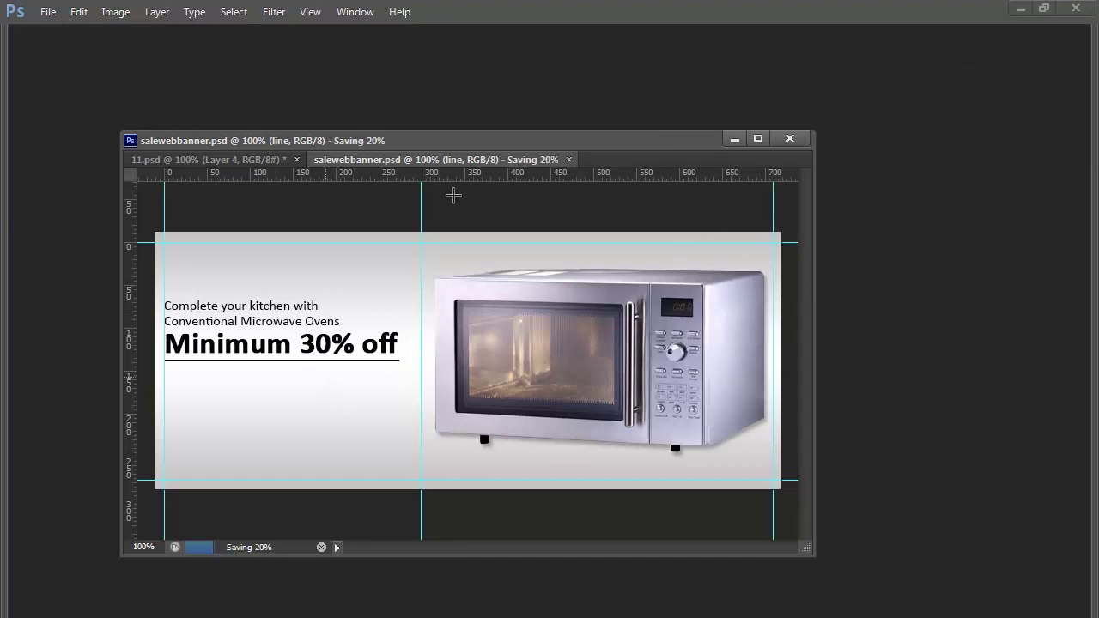
Nudge the line down a few pixels to leave more space below "Minimum 30% off"
key(v)
key(Down)
key(Down)
key(Down)
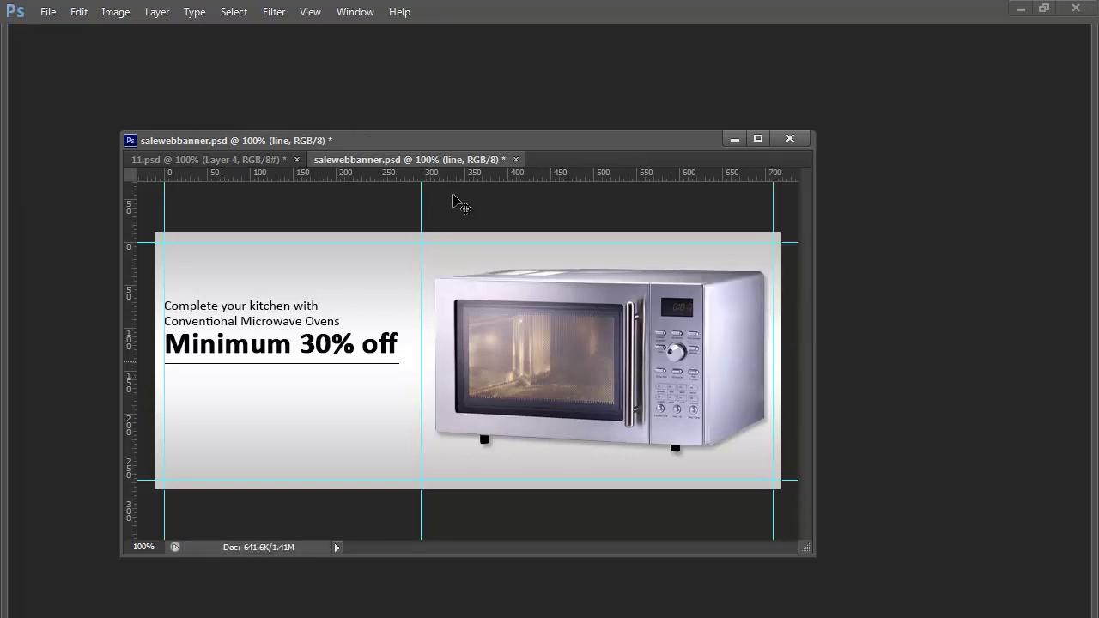
key(Down)
Set the leading of "Minimum 30% off" to 34 px, save the banner and hide the panels
key(t)
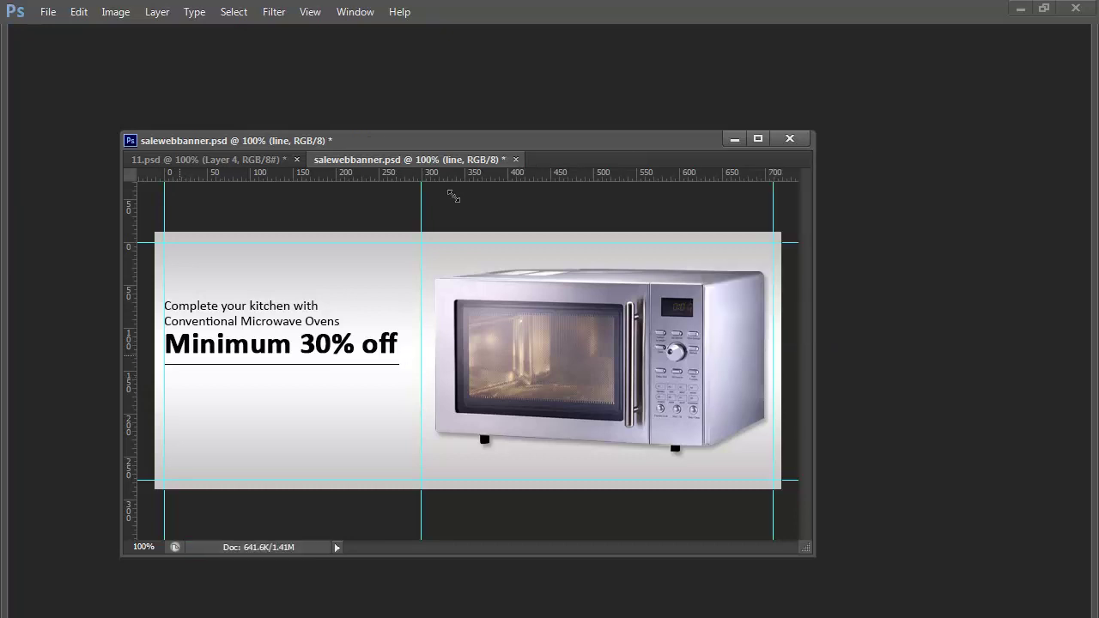
drag(165, 352, 406, 359)
key(ctrl+t)
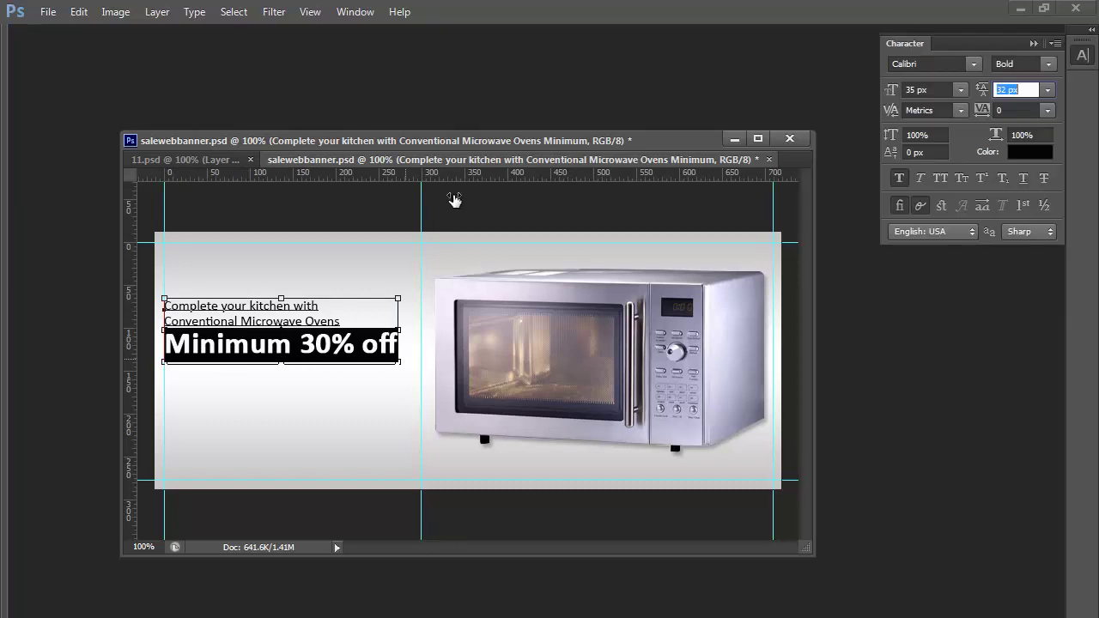
key(Up)
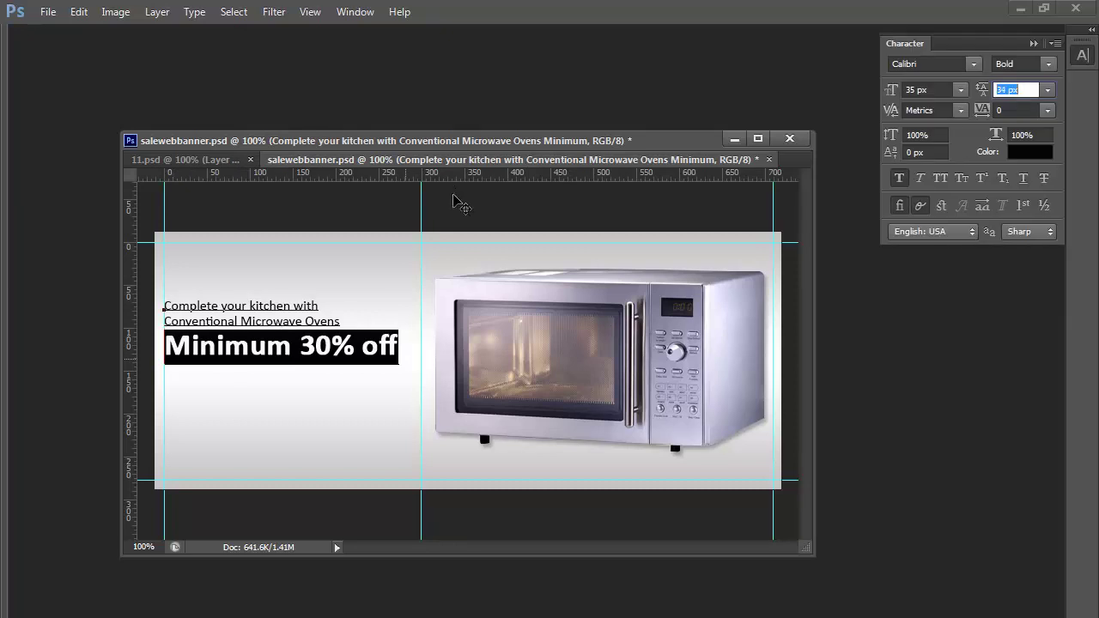
key(ctrl+s)
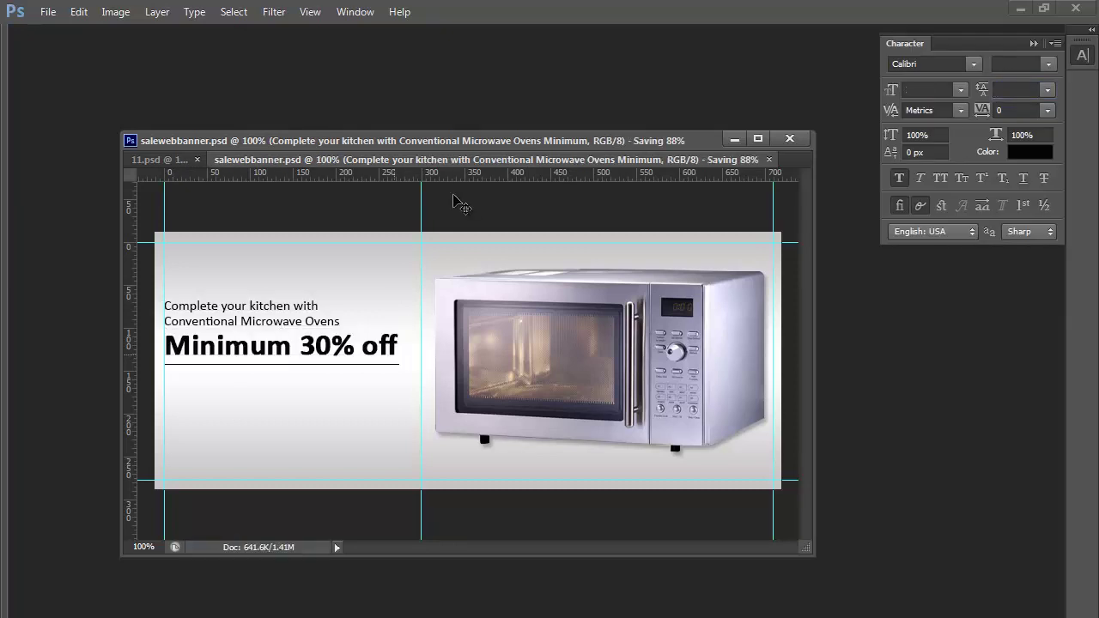
key(shift+Tab)
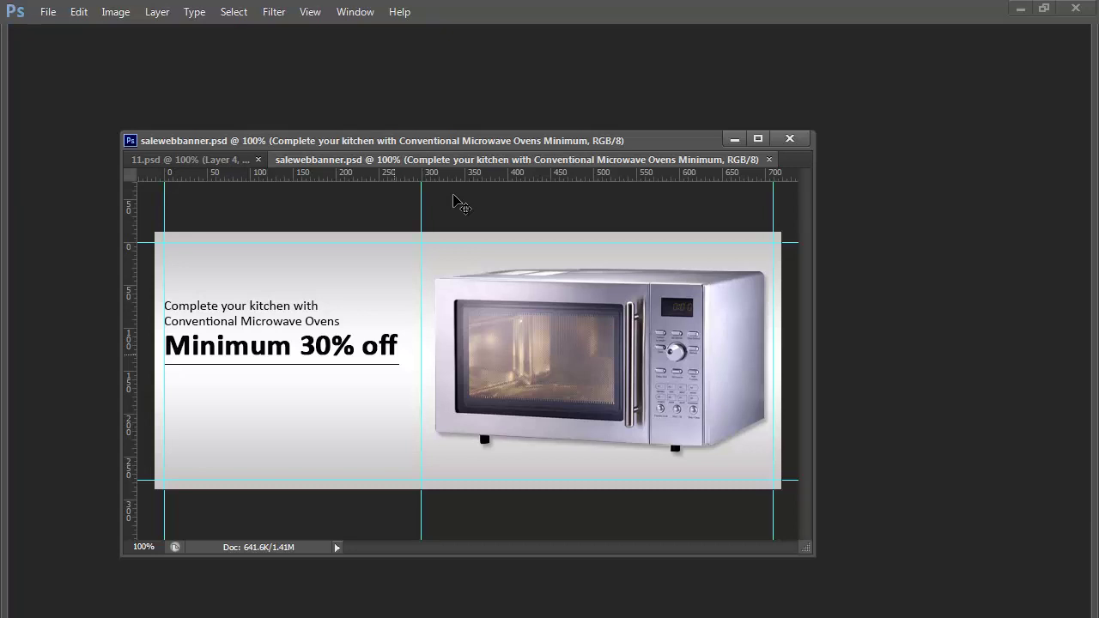
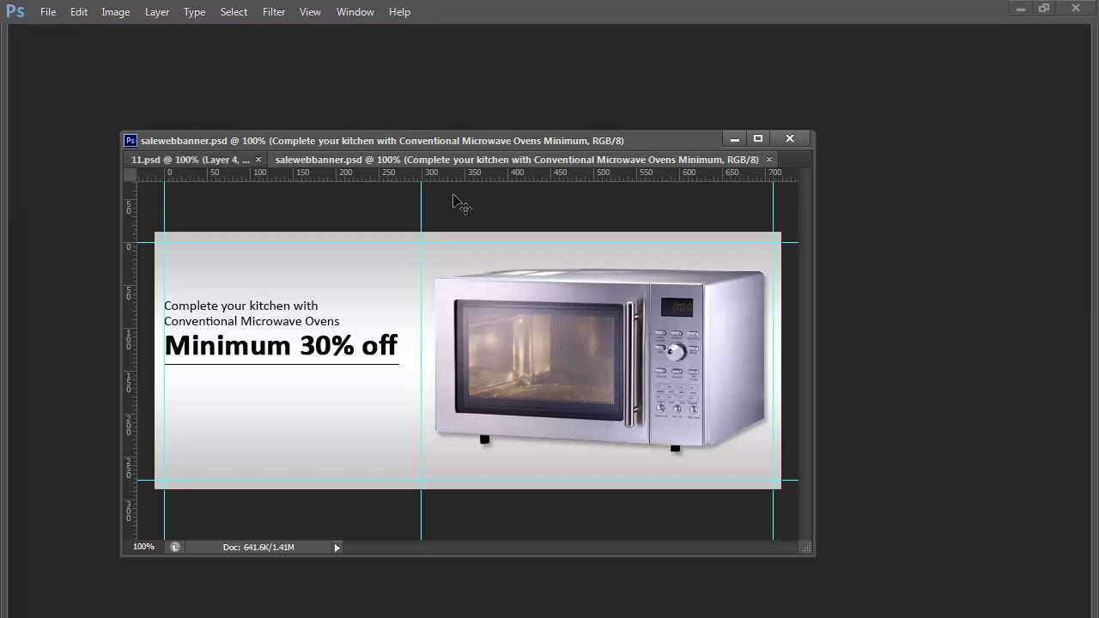
Compare the banner with the reference design in 11.psd and return to salewebbanner.psd
key(ctrl+Tab)
key(ctrl+d)
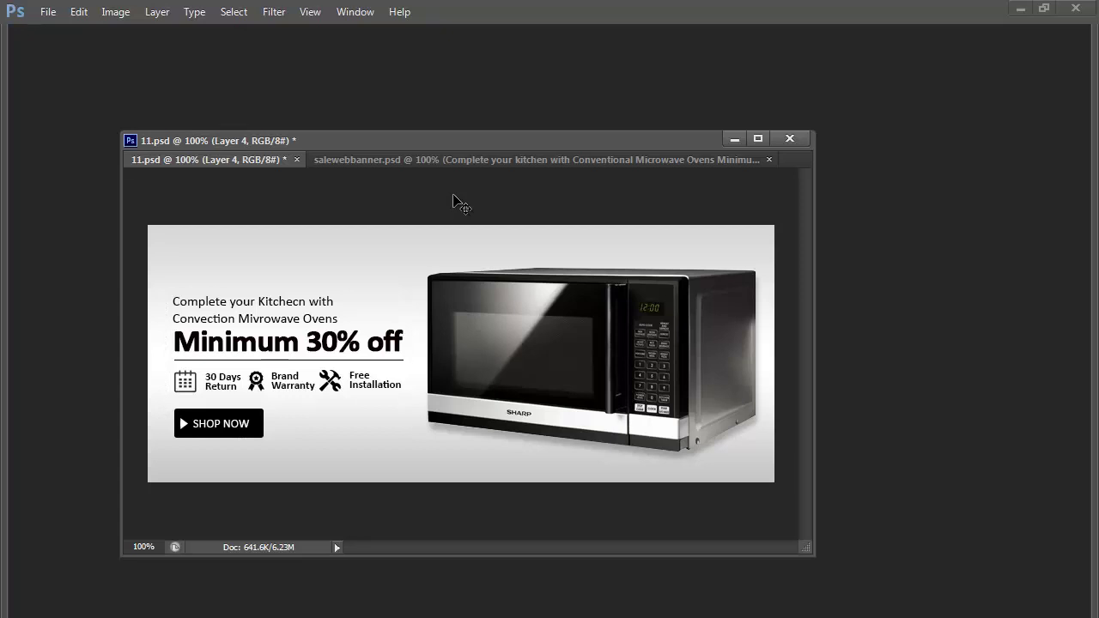
key(ctrl+Tab)
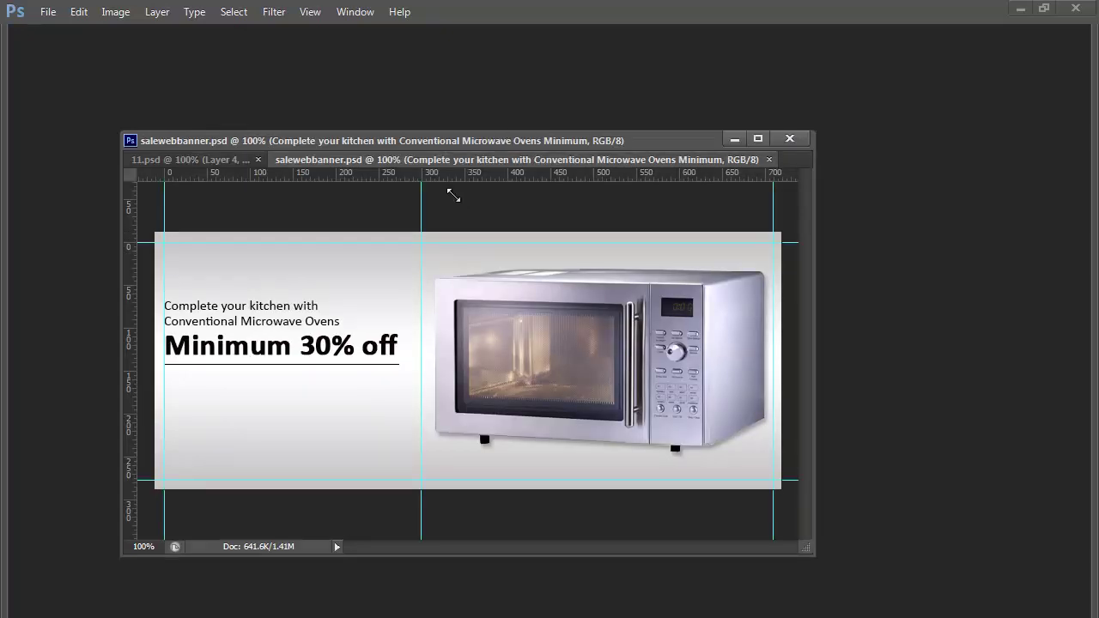
Enlarge the banner's window and browse for a file to open in the banners folder on Removable Disk (F:)
drag(812, 554, 869, 562)
key(ctrl+o)
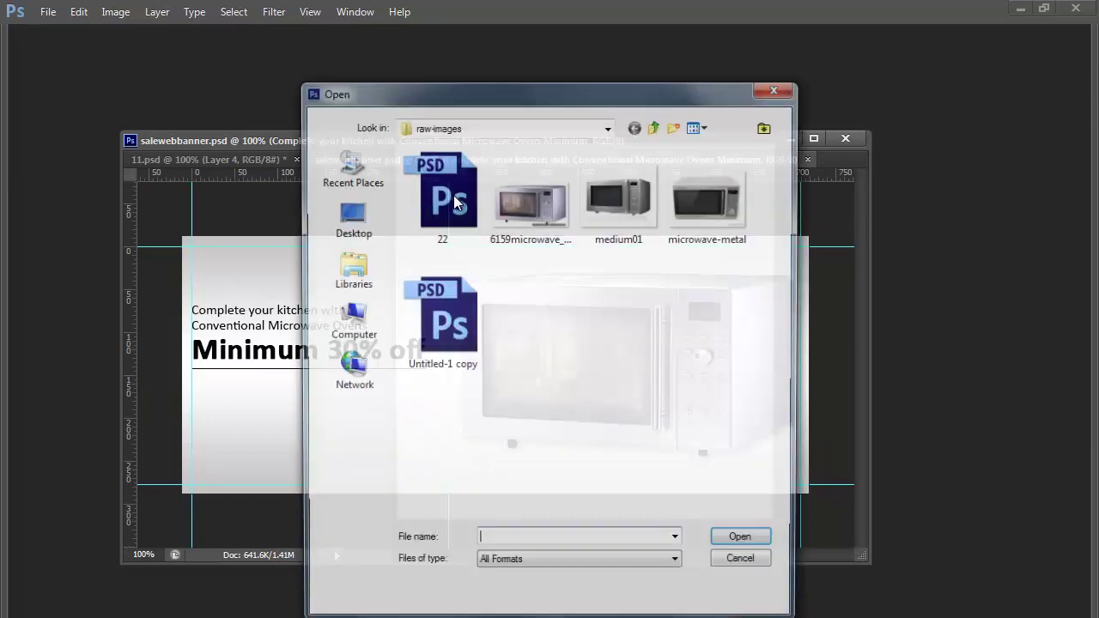
key(F4)
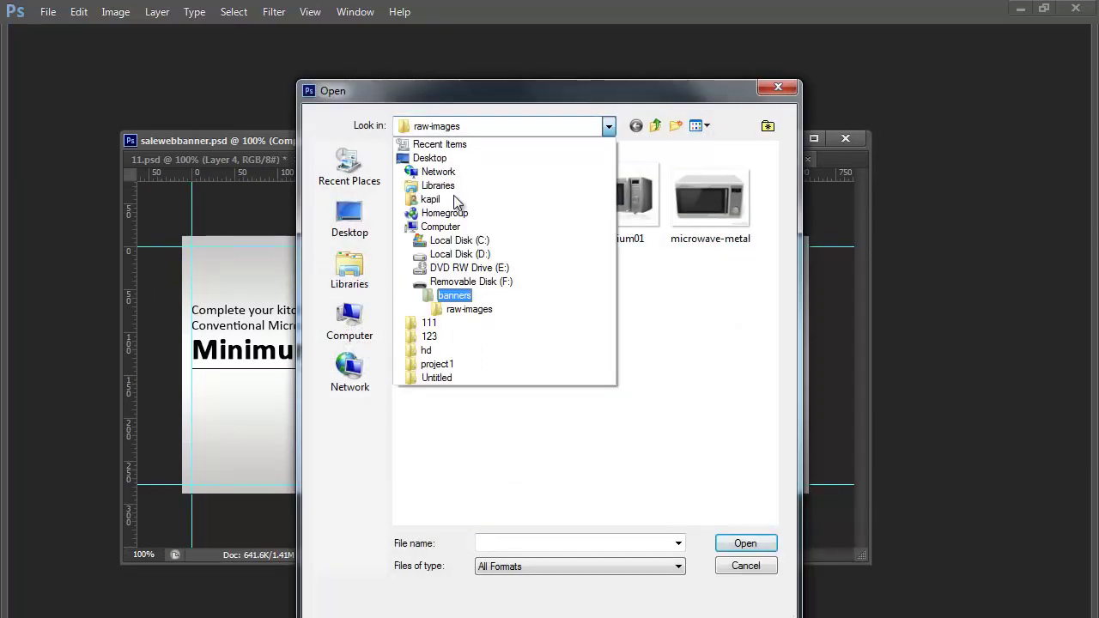
key(Up)
key(Return)
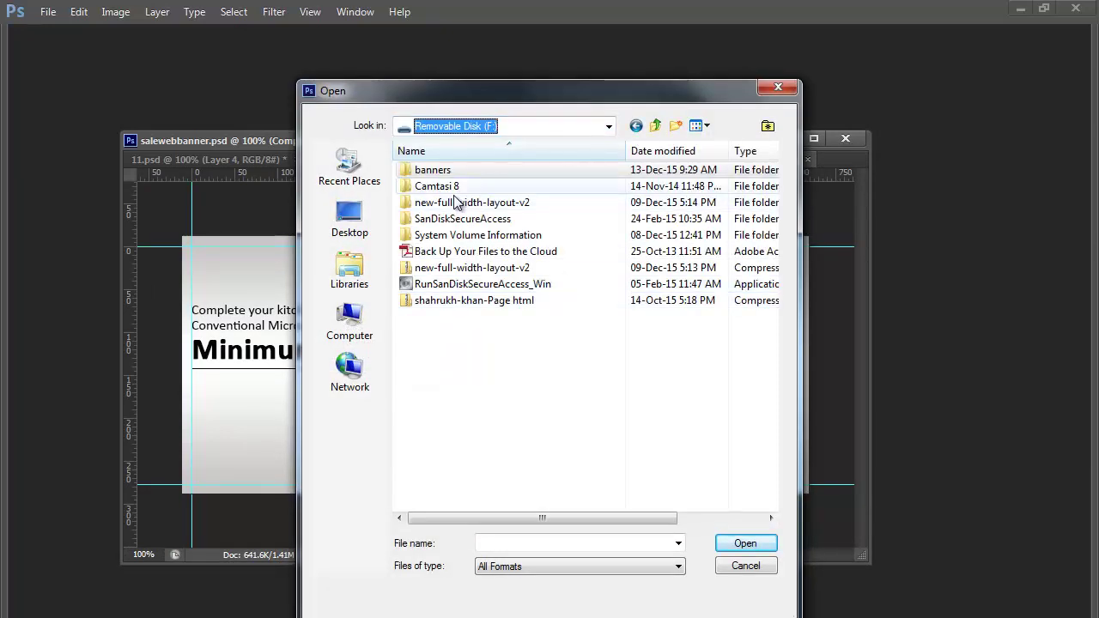
double_click(435, 170)
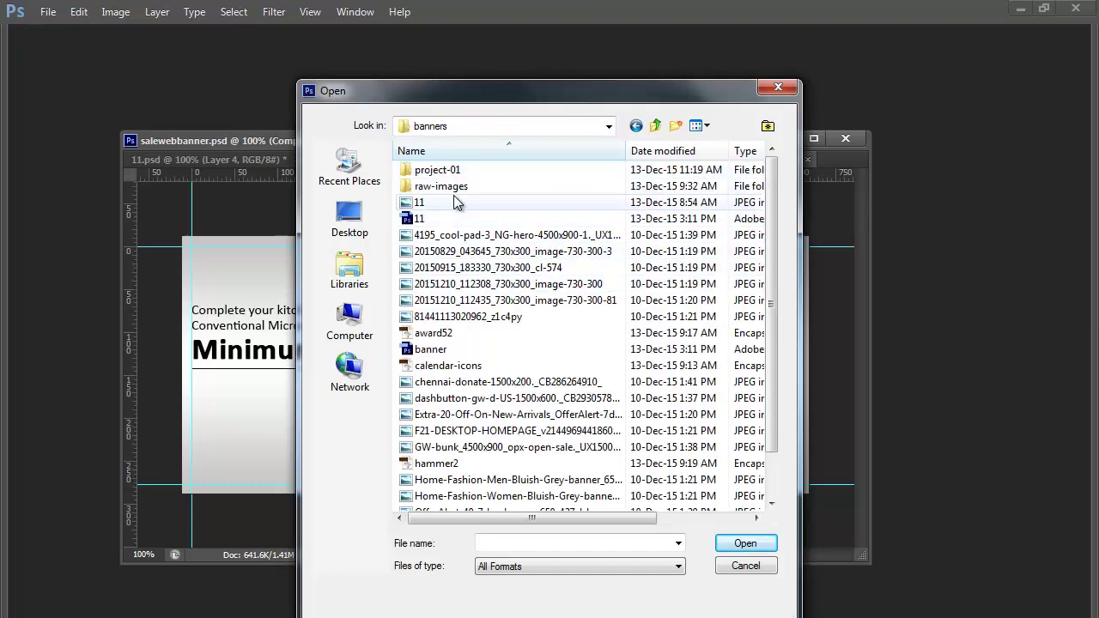
double_click(453, 195)
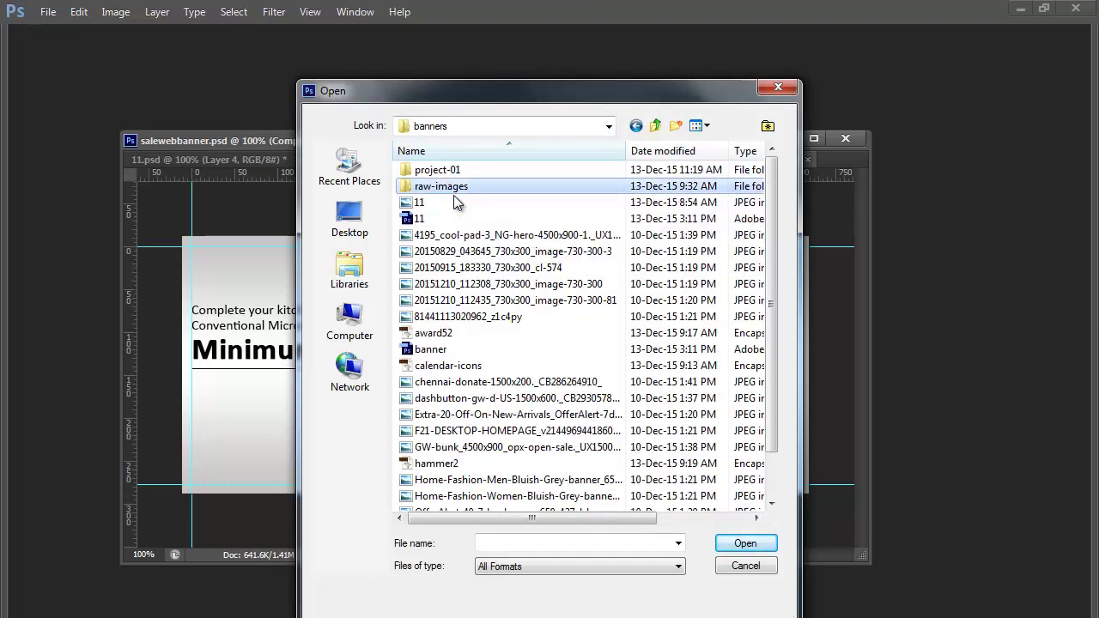
key(BackSpace)
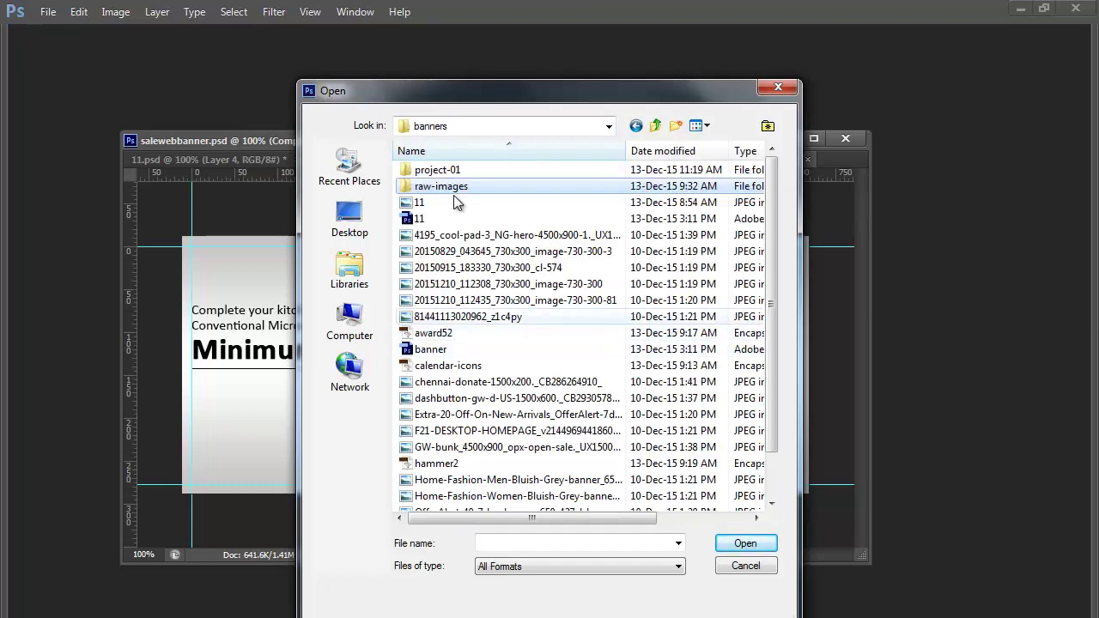
Open award52.eps, calendar-icons.eps and hammer2.eps together, rasterizing each with the default settings
scroll(453, 195, down, 1)
click(436, 285)
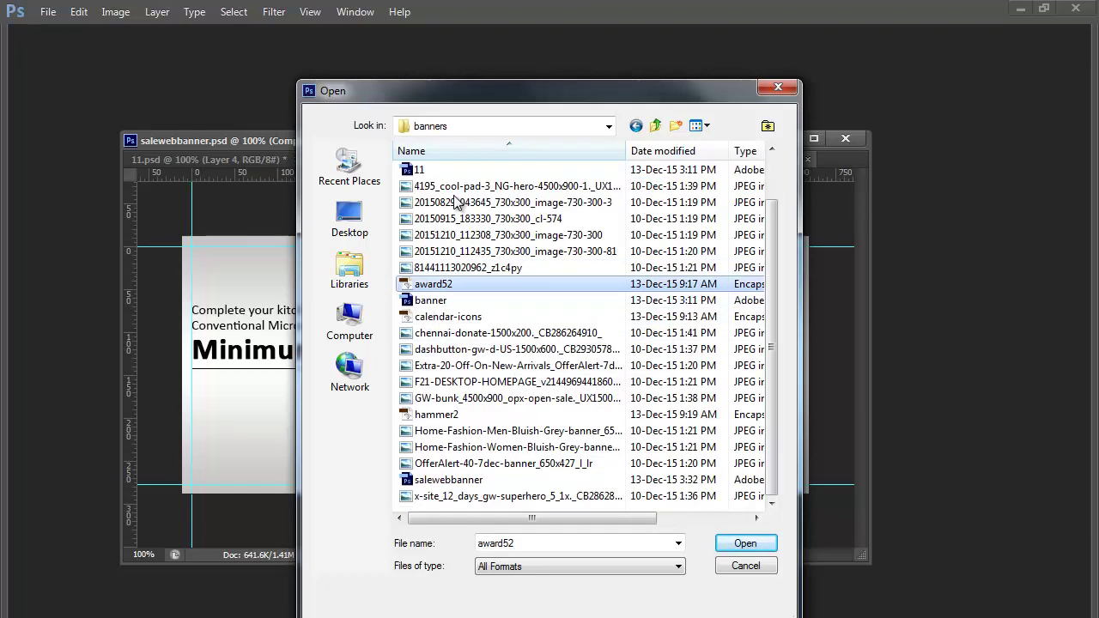
ctrl+click(447, 415)
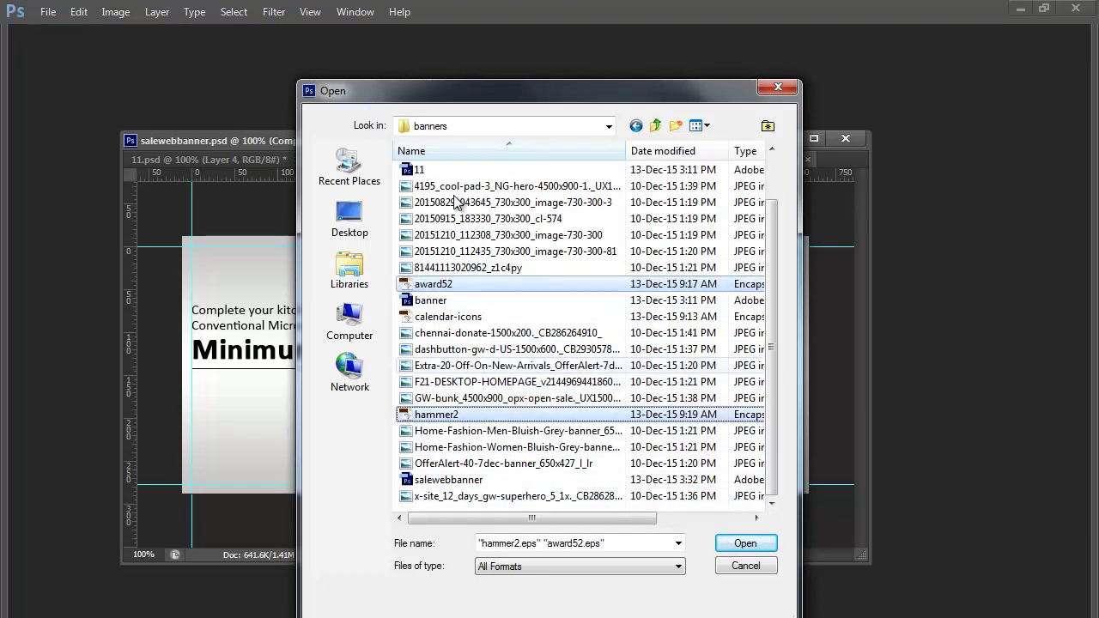
scroll(456, 201, up, 1)
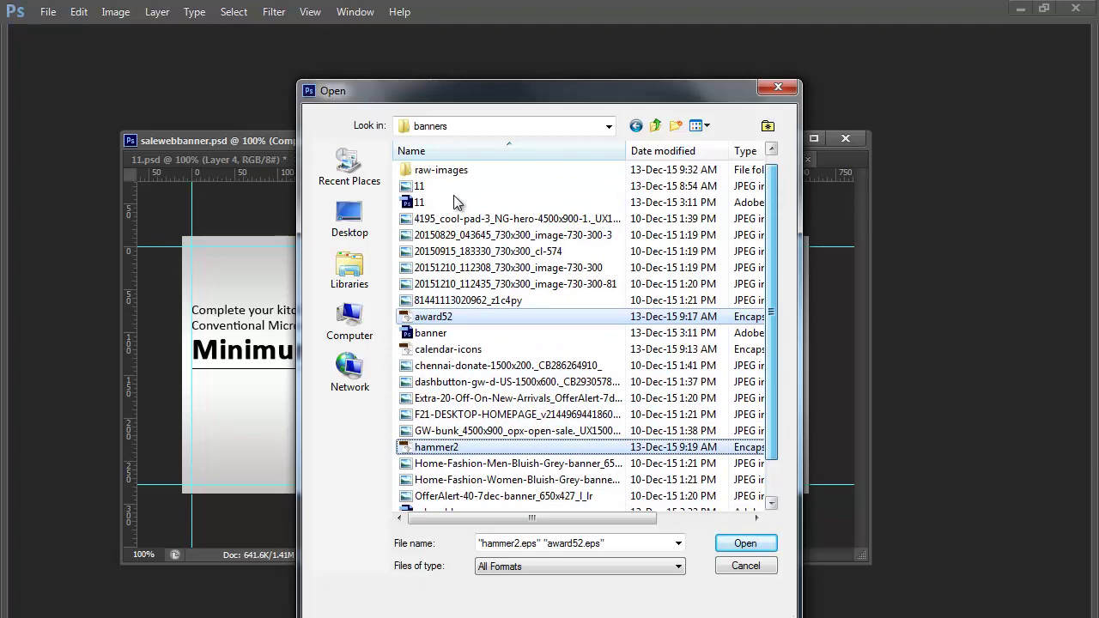
ctrl+click(448, 349)
click(745, 544)
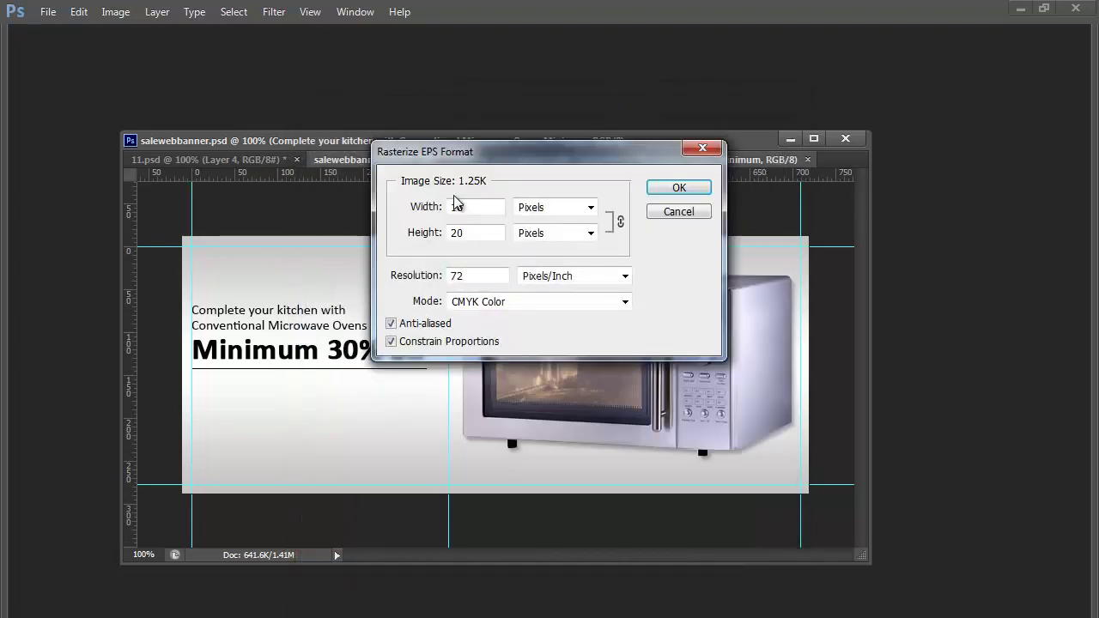
key(Return)
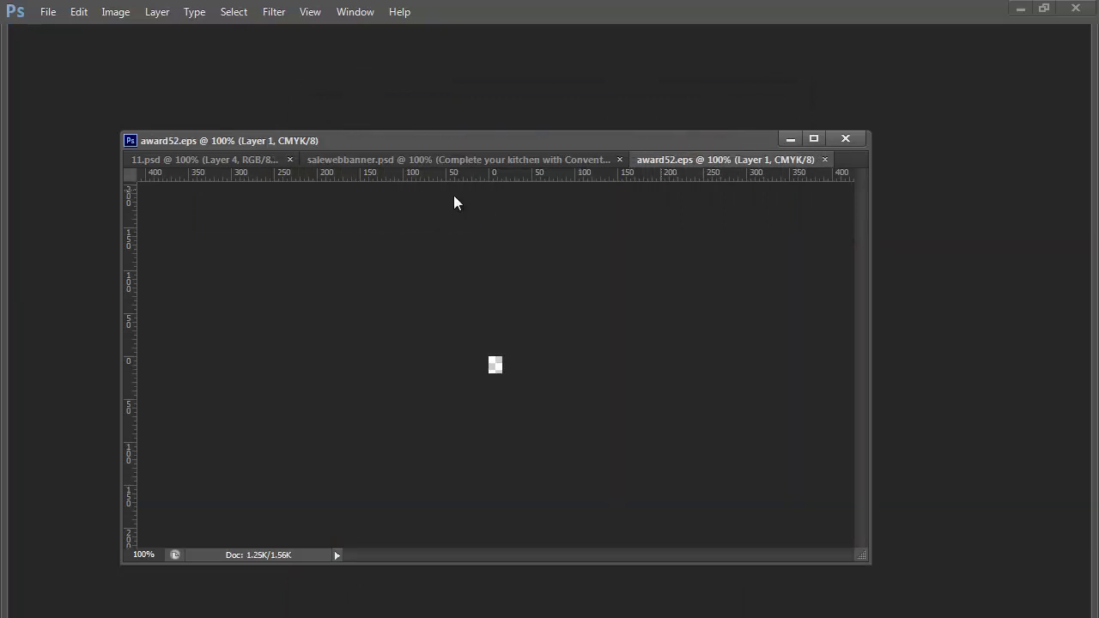
key(Return)
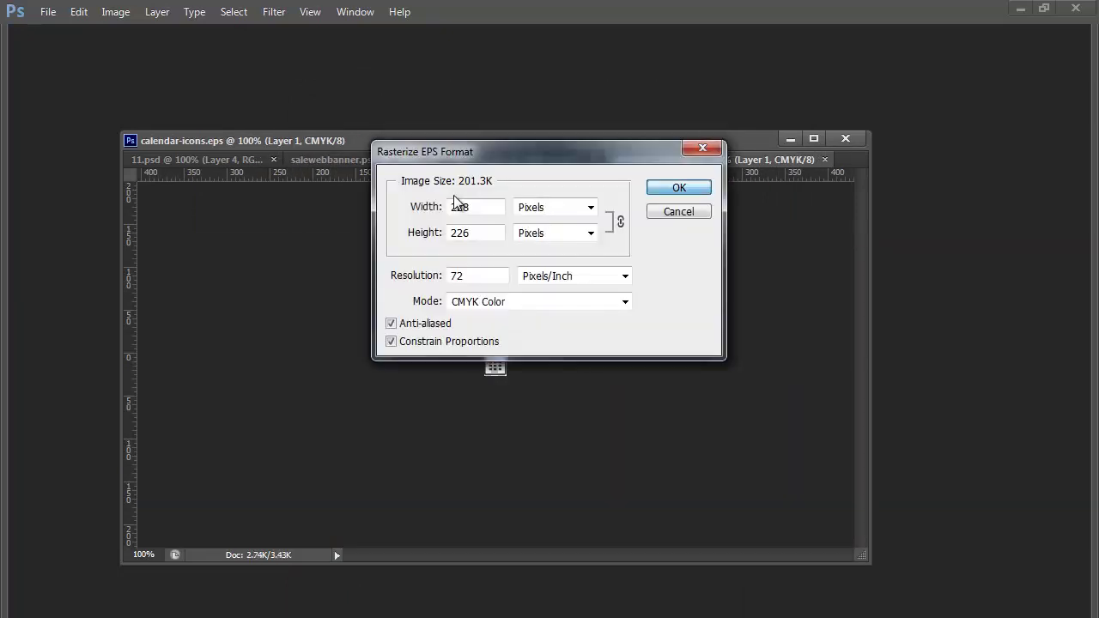
key(Return)
Float award52.eps in its own window and lower the salewebbanner.psd window so both are accessible
key(ctrl+Tab)
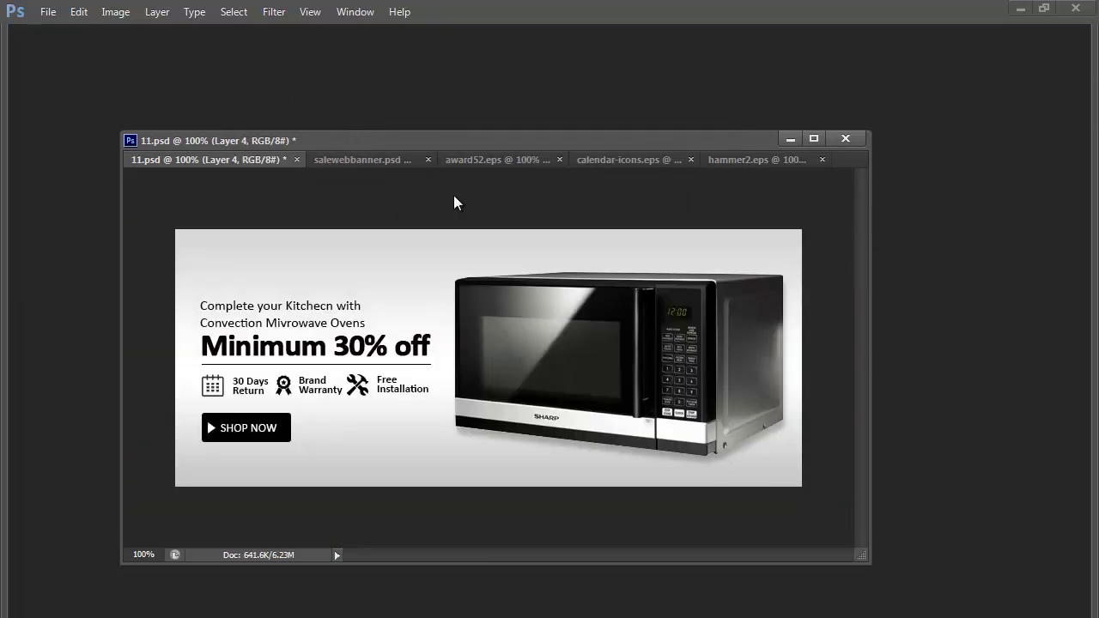
key(ctrl+Tab)
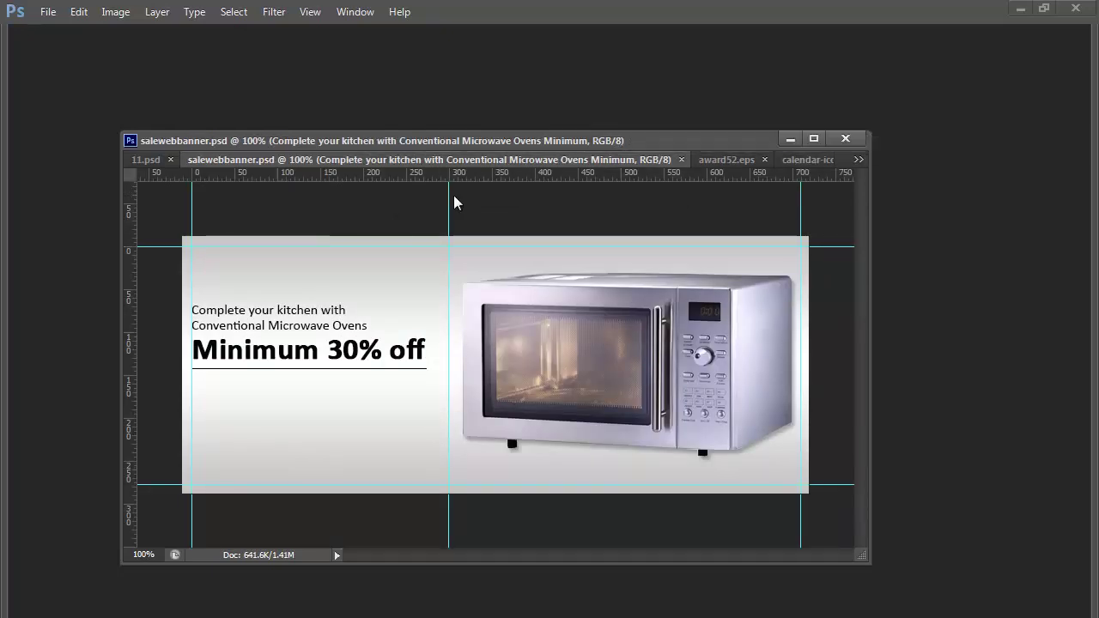
key(ctrl+Tab)
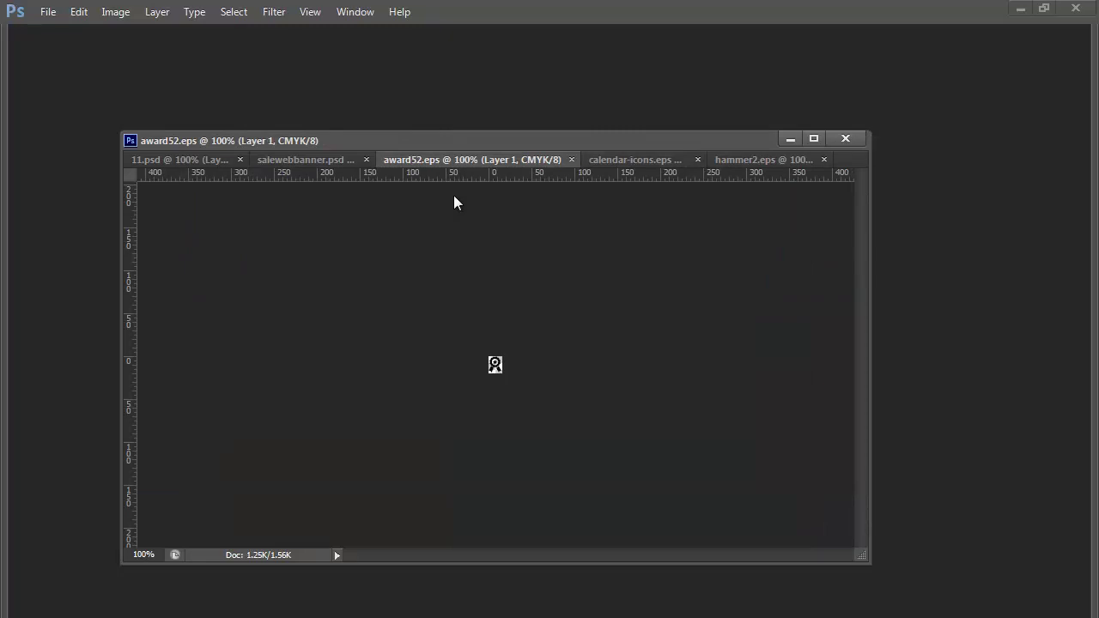
drag(472, 160, 498, 65)
click(344, 141)
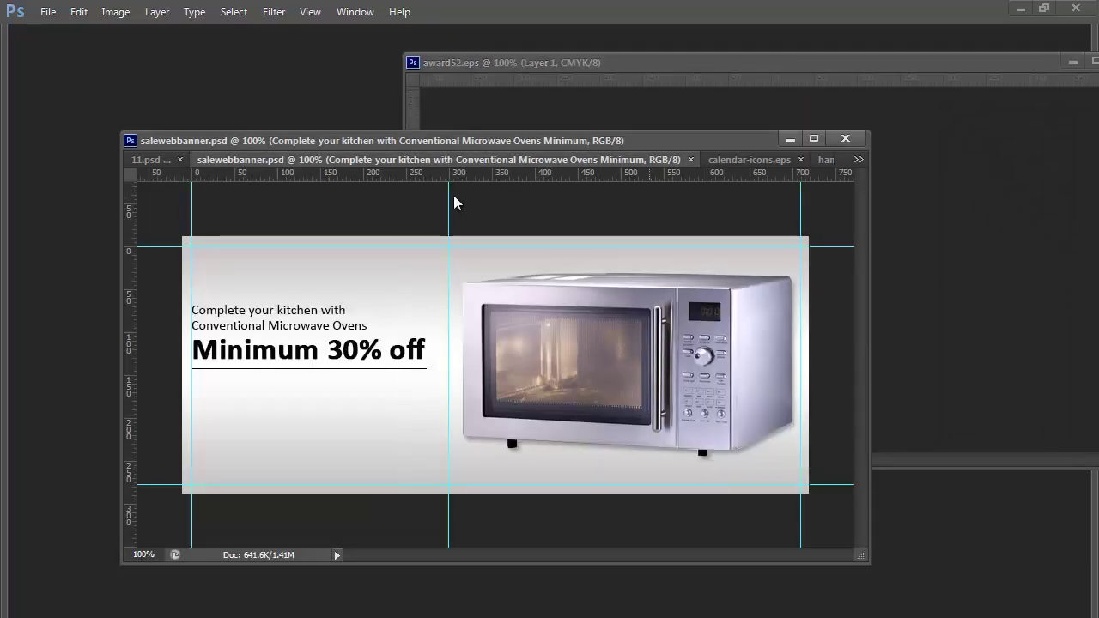
drag(687, 141, 607, 284)
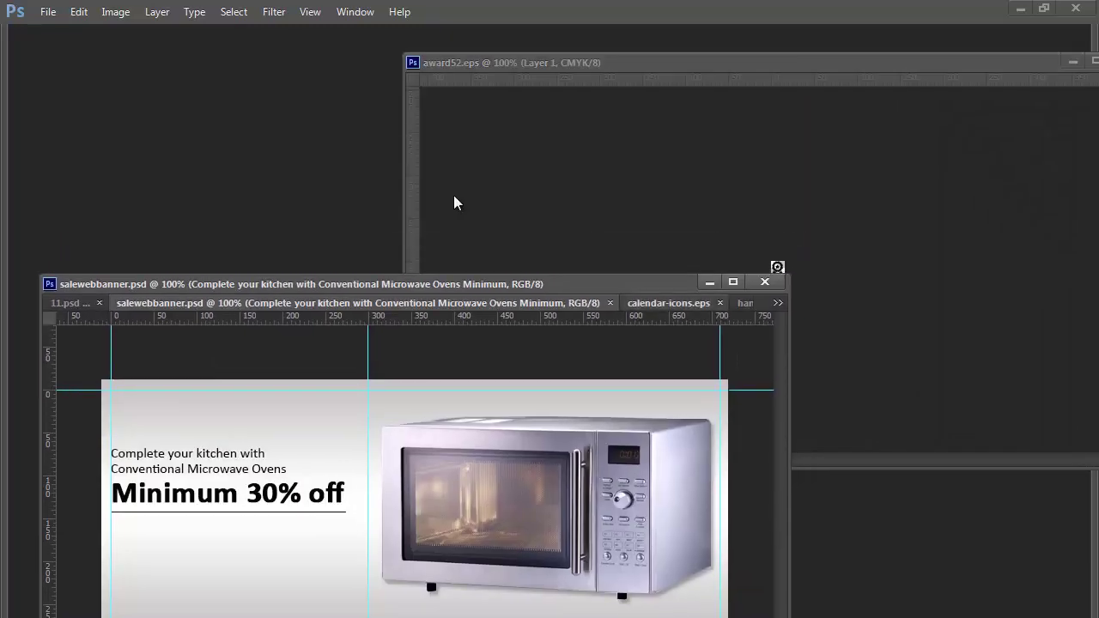
Float calendar-icons.eps and hammer2.eps in their own windows and move the banner's window so the whole banner is accessible
click(668, 303)
drag(500, 303, 454, 202)
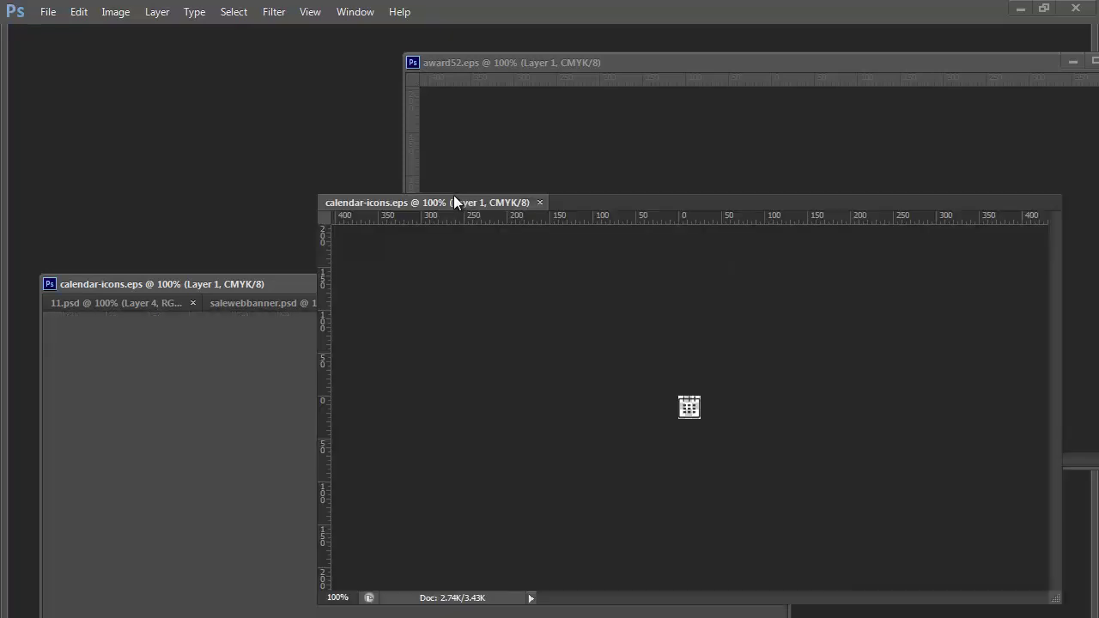
key(ctrl+Tab)
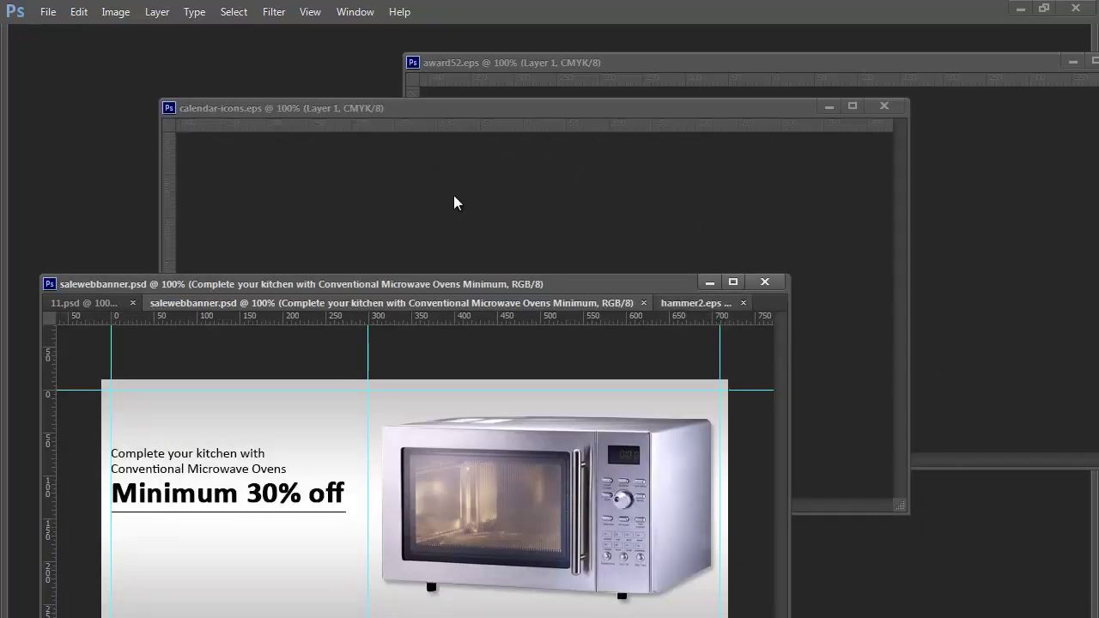
key(ctrl+Tab)
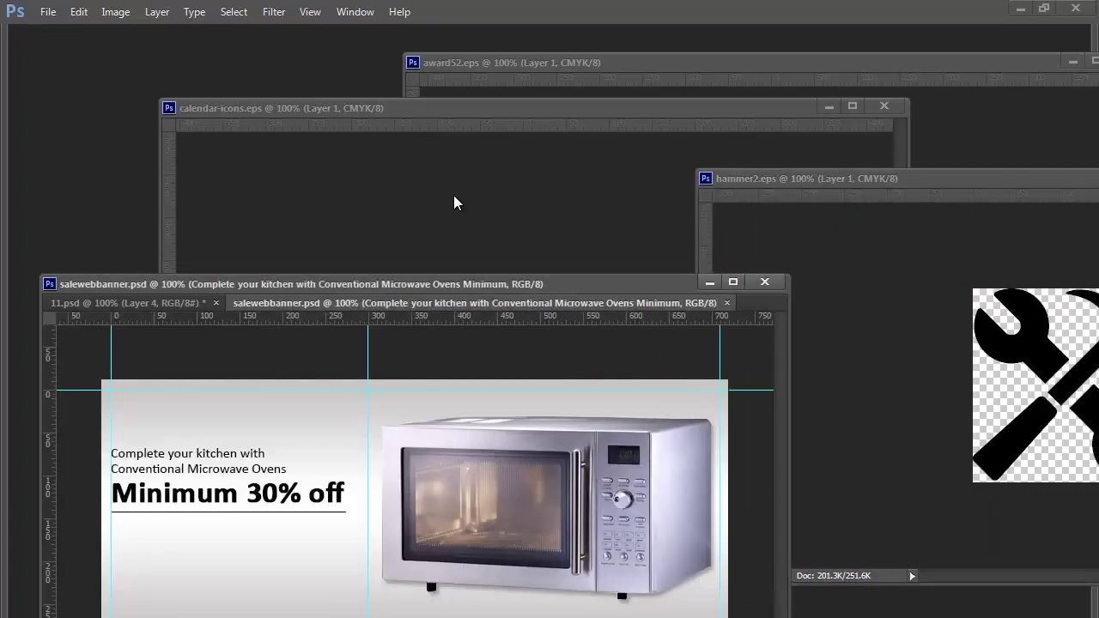
drag(385, 284, 453, 197)
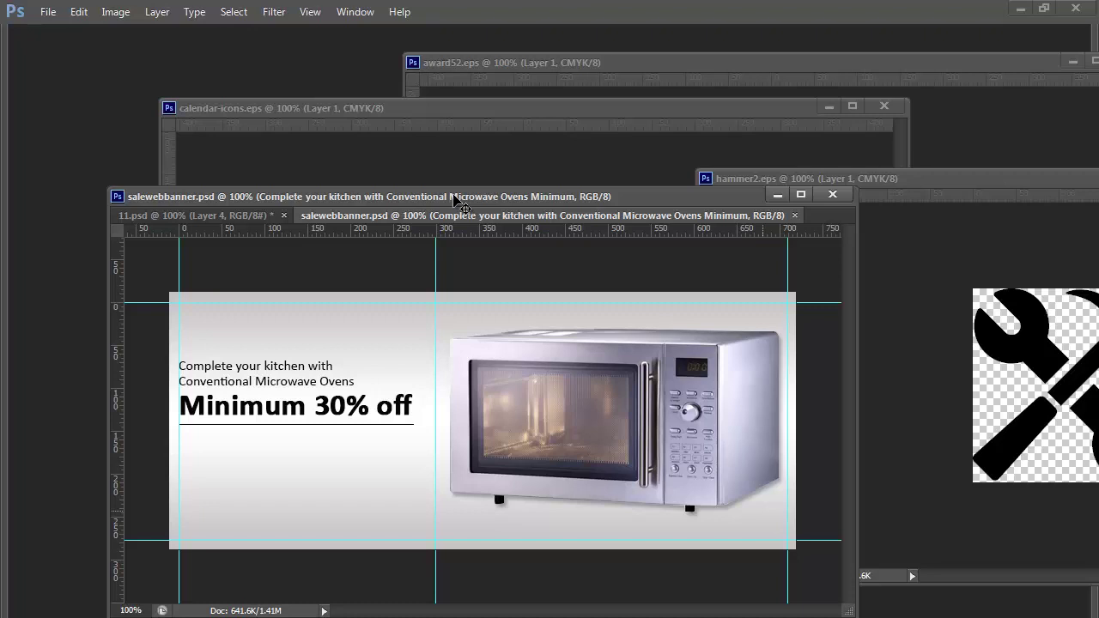
Copy the calendar icon from calendar-icons.eps into the banner and place it under the left end of the black line
key(ctrl+Tab)
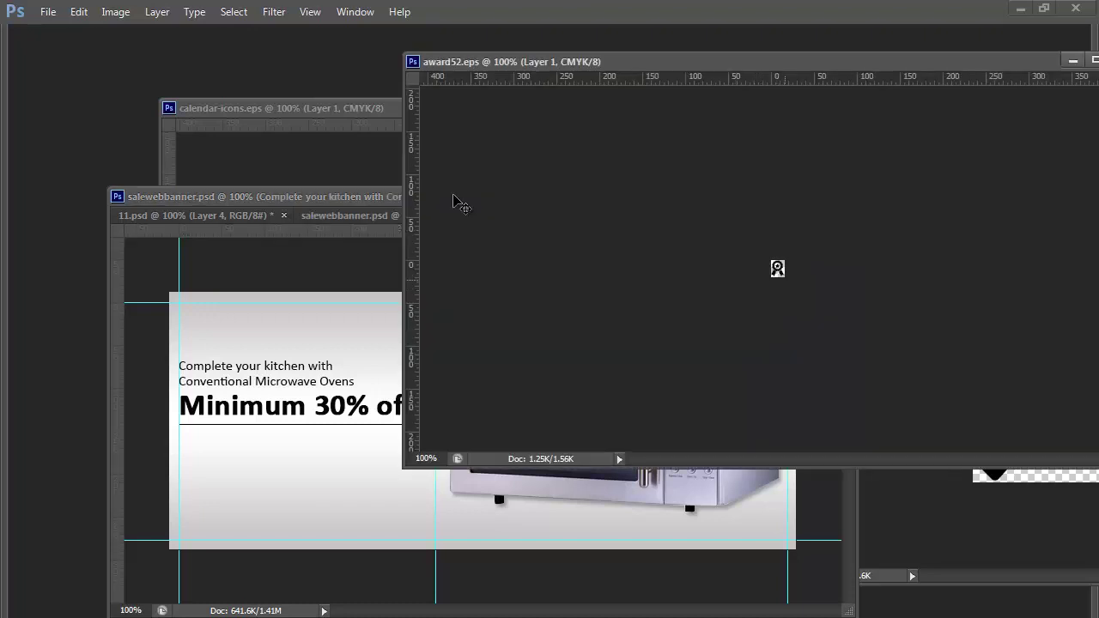
key(ctrl+Tab)
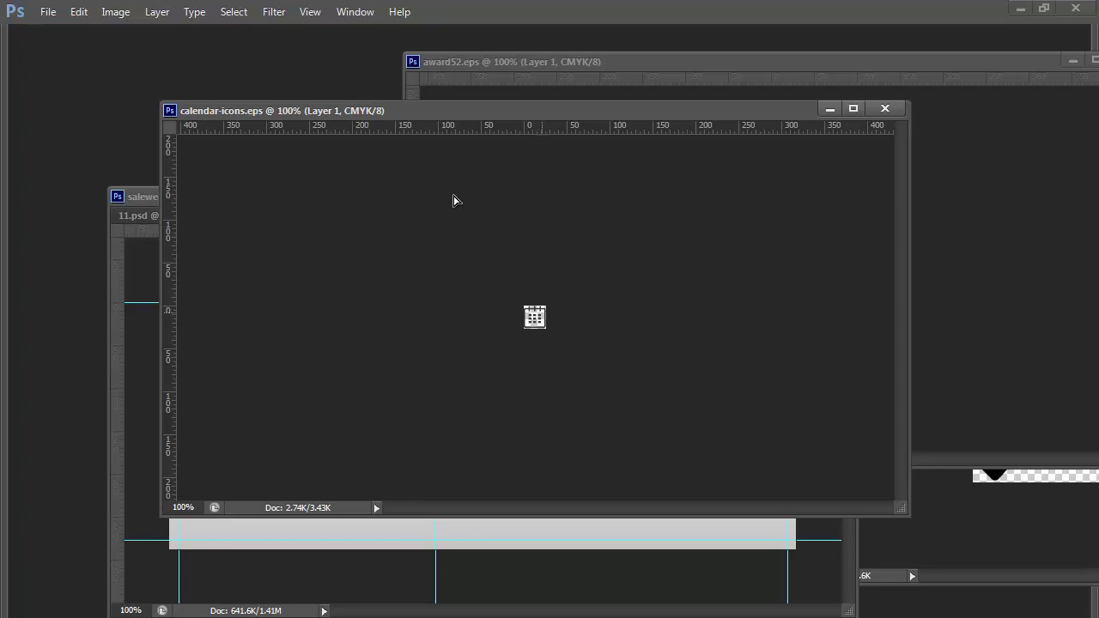
mouse_move(547, 315)
mouse_down()
mouse_move(601, 349)
mouse_move(464, 491)
mouse_move(454, 534)
mouse_move(417, 543)
mouse_move(323, 481)
mouse_move(263, 479)
mouse_up()
key(ctrl+z)
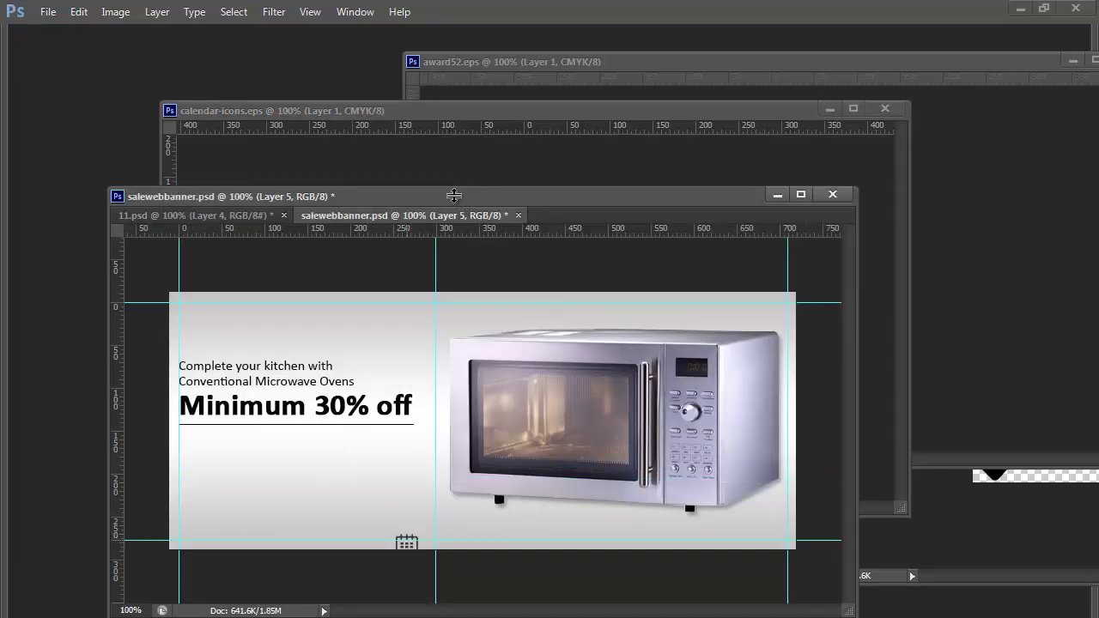
drag(405, 538, 190, 447)
Copy the award icon from award52.eps into the banner, placing it to the right of the calendar icon
key(ctrl+Tab)
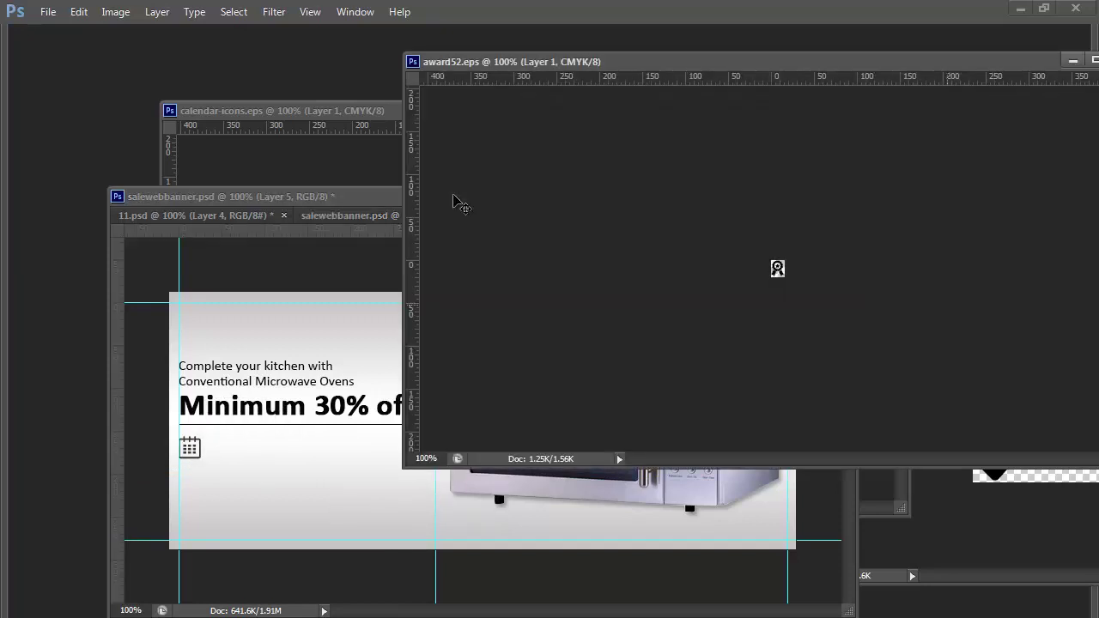
right_click(780, 267)
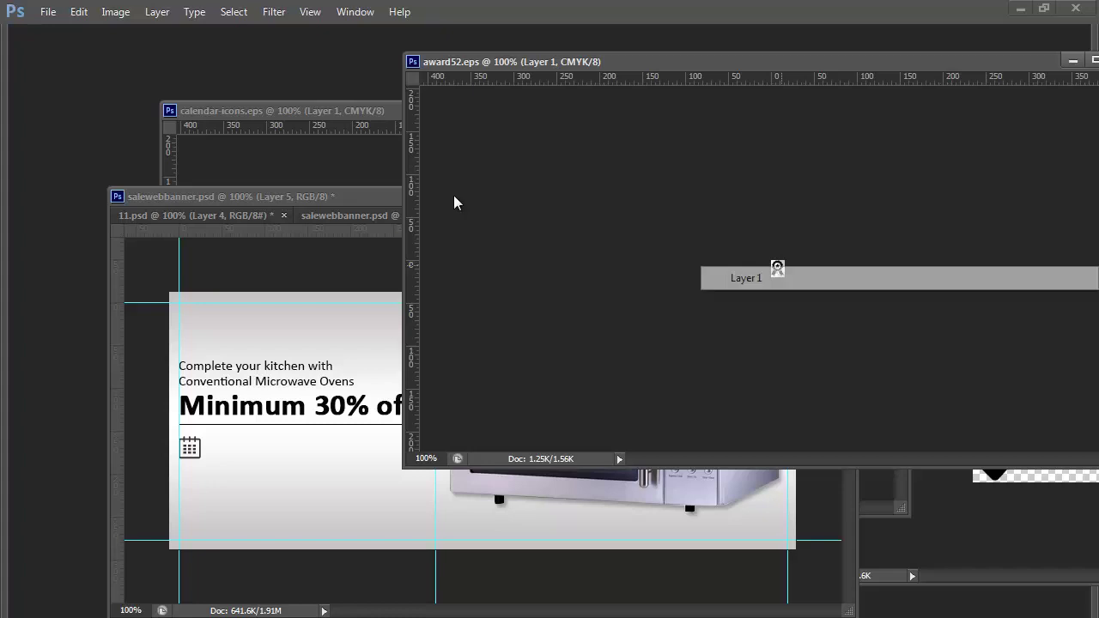
click(759, 277)
mouse_move(777, 269)
mouse_down()
mouse_move(361, 399)
mouse_move(282, 458)
mouse_up()
Copy the hammer-and-wrench icon from hammer2.eps into the banner at its original size, over the promotional text
key(ctrl+Tab)
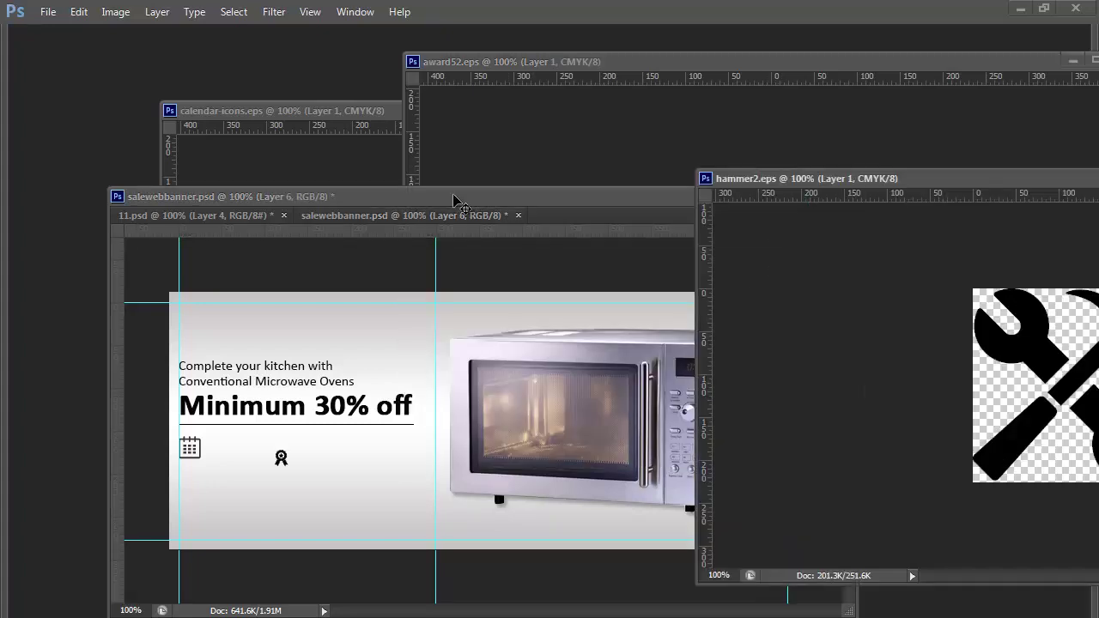
click(747, 455)
drag(1071, 385, 351, 416)
Close hammer2.eps, award52.eps and calendar-icons.eps without saving changes, and save the banner
key(ctrl+Tab)
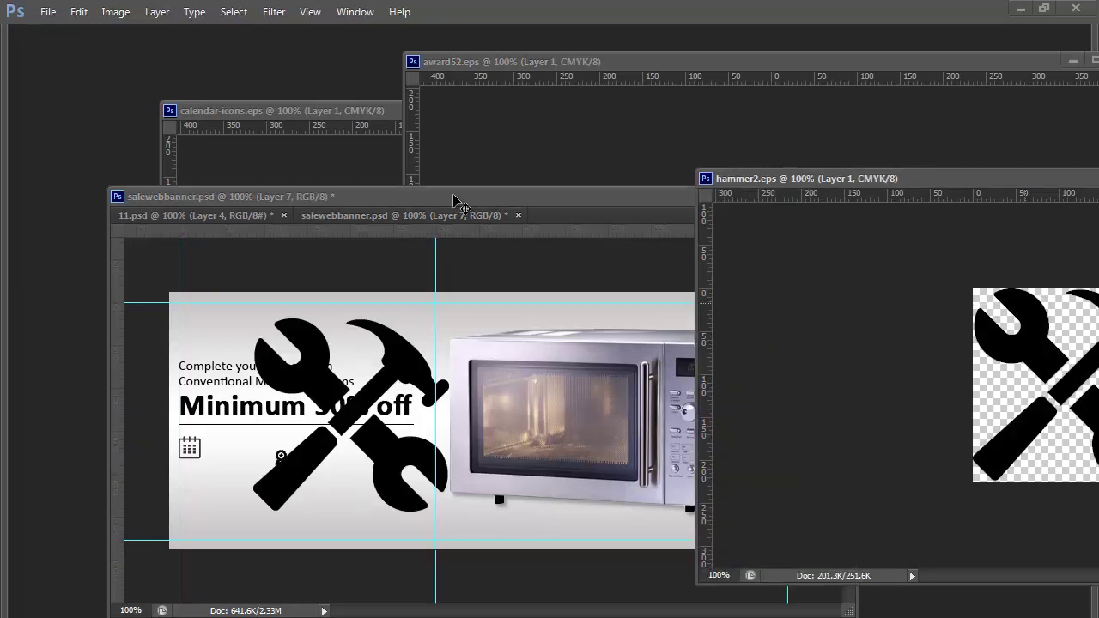
key(ctrl+w)
key(n)
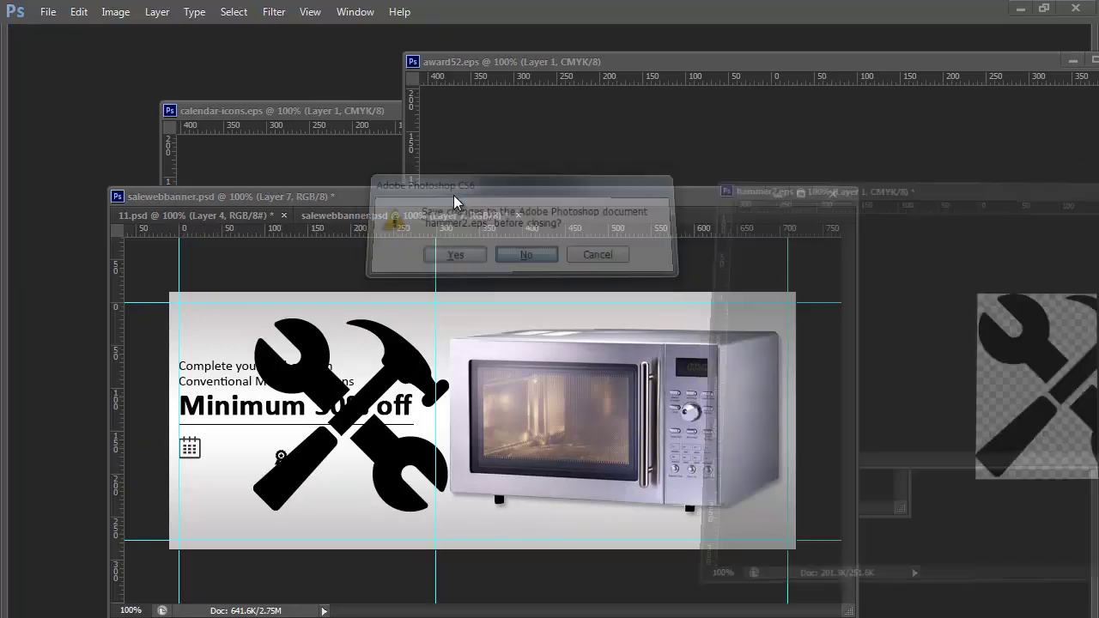
key(ctrl+w)
key(n)
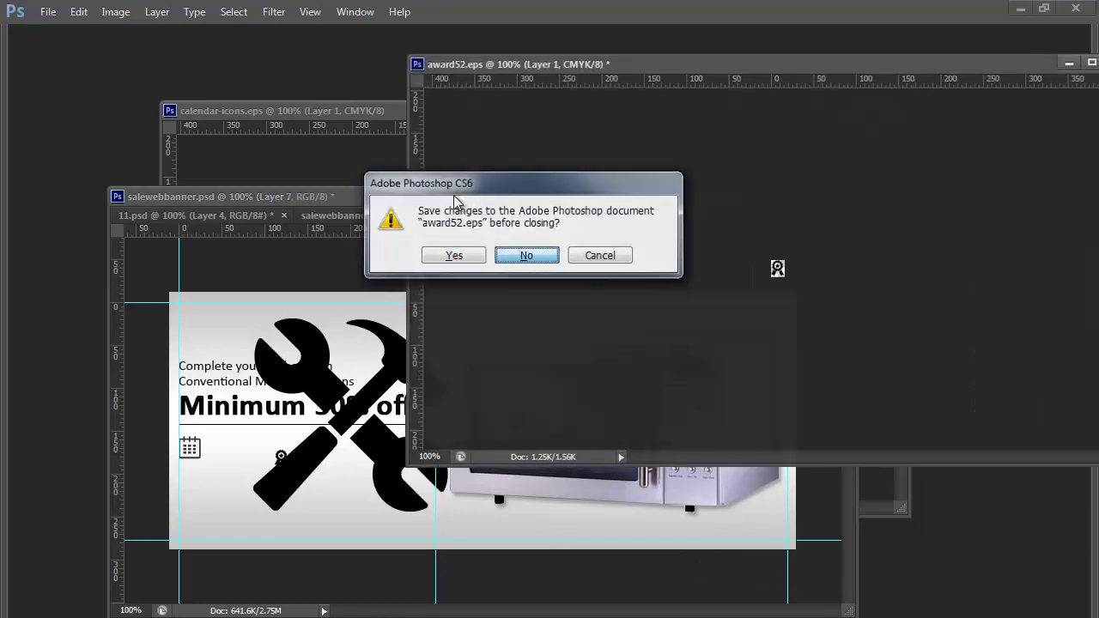
key(ctrl+w)
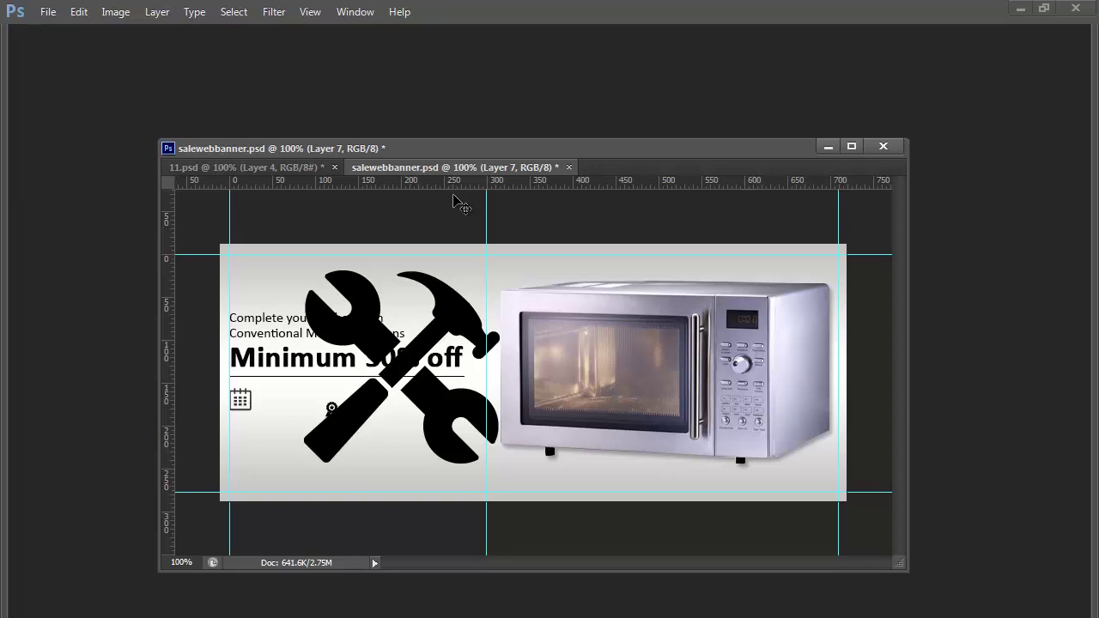
key(ctrl+s)
Scale the hammer-and-wrench icon proportionally about its centre down to roughly the size of the other icons
right_click(441, 307)
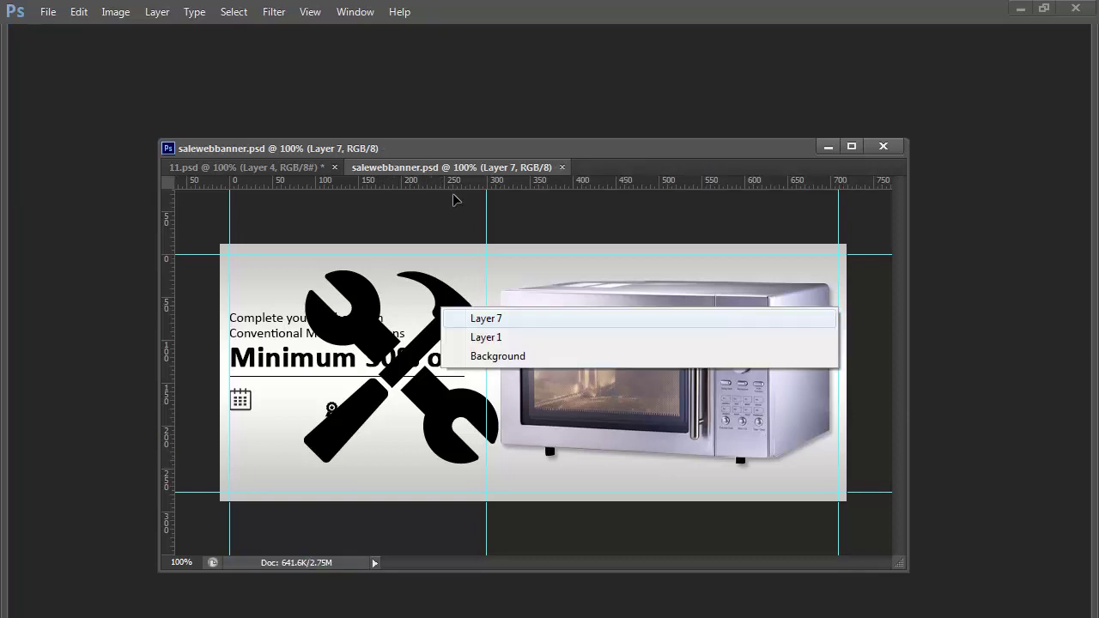
click(479, 321)
key(ctrl+t)
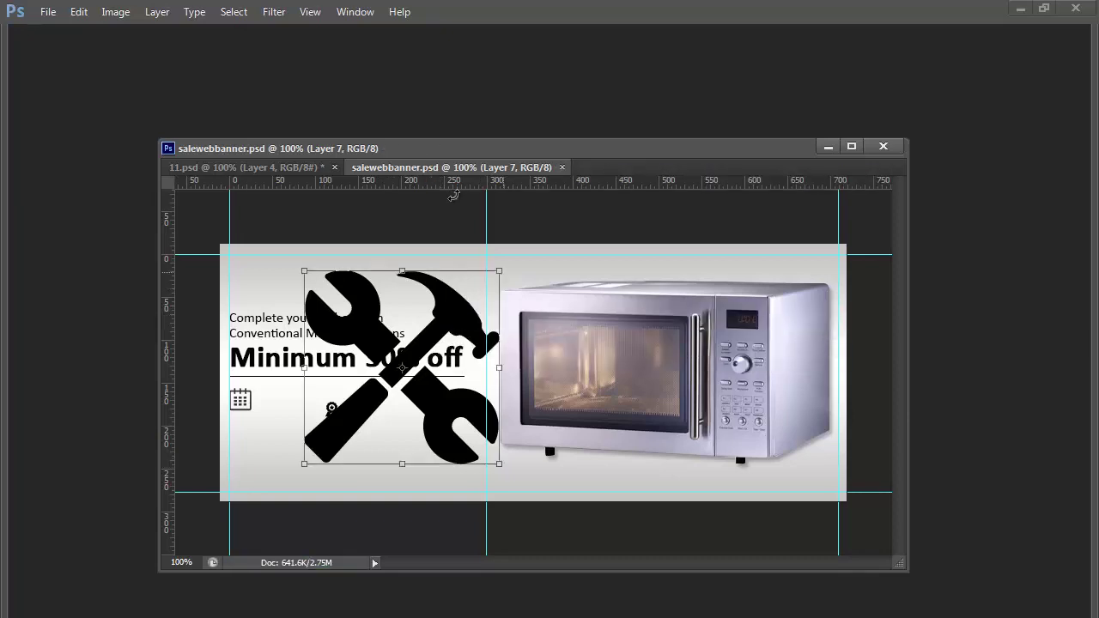
drag(499, 272, 414, 353)
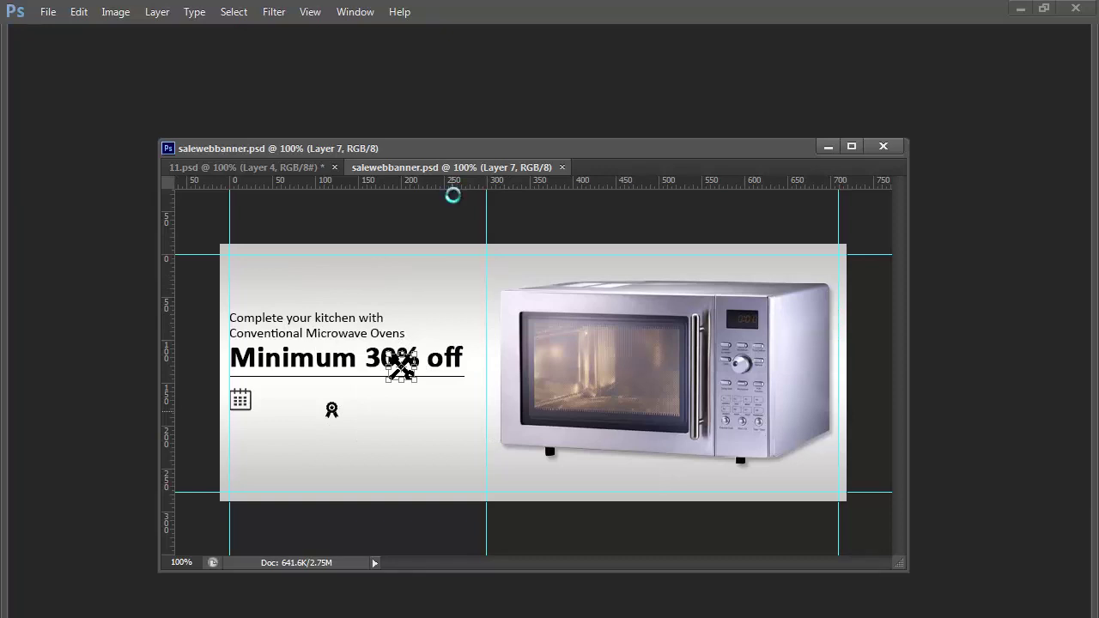
key(Return)
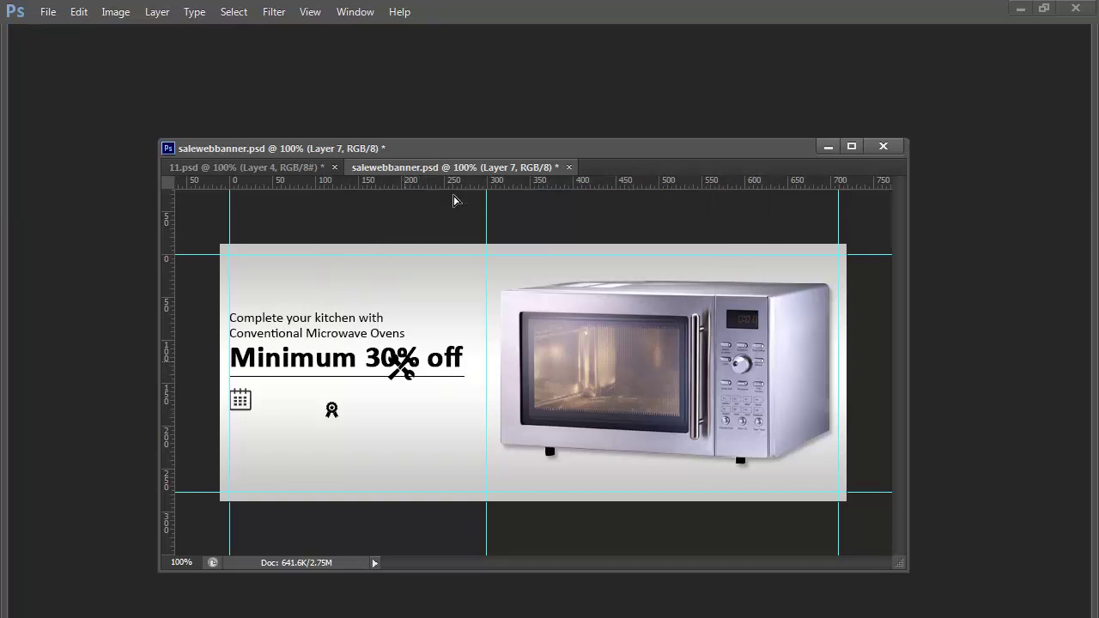
Move the hammer-and-wrench icon below the black line, into the icon row to the right of the award icon
key(shift+Right)
key(shift+Right)
key(shift+Down)
key(shift+Down)
key(shift+Down)
key(shift+Down)
key(shift+Left)
key(shift+Left)
key(shift+Left)
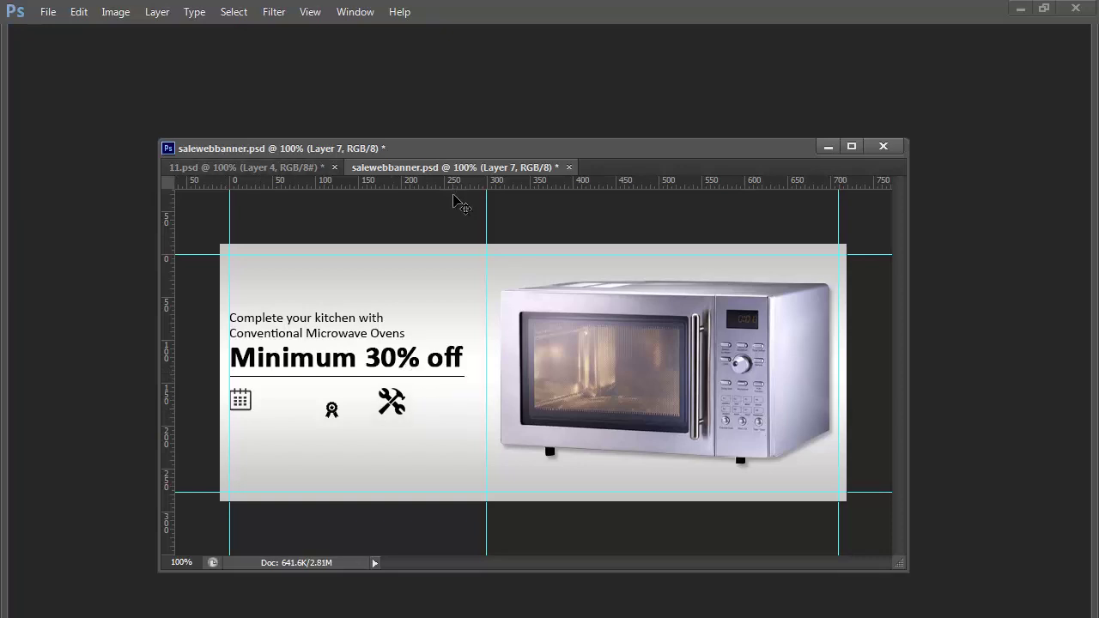
Add two horizontal guides at the upper and lower edges of the hammer-and-wrench icon
drag(318, 182, 323, 389)
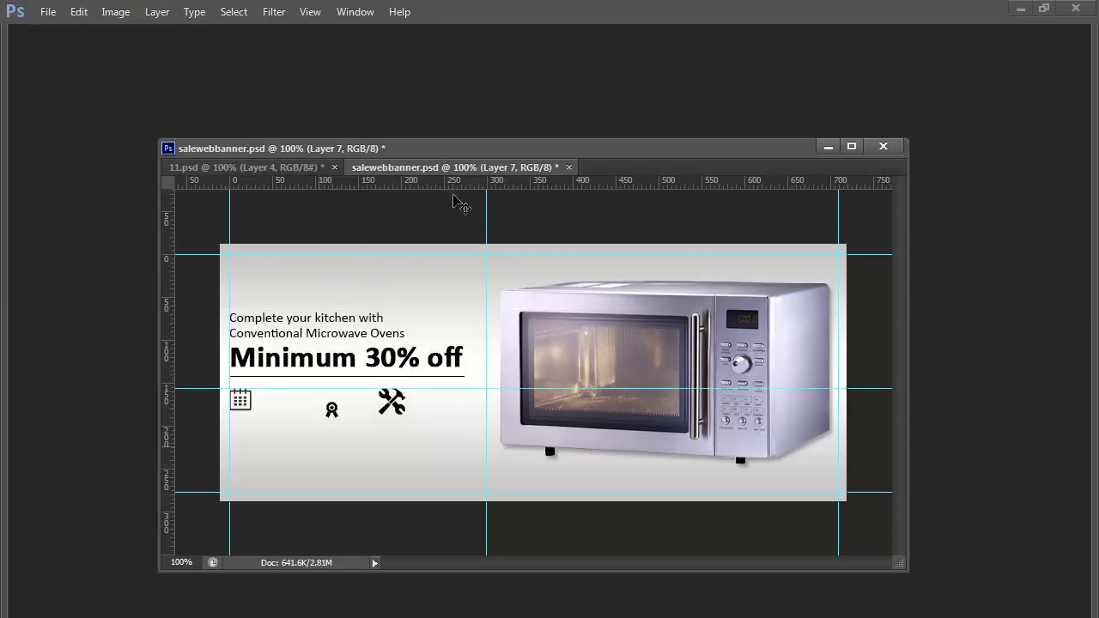
drag(367, 182, 362, 414)
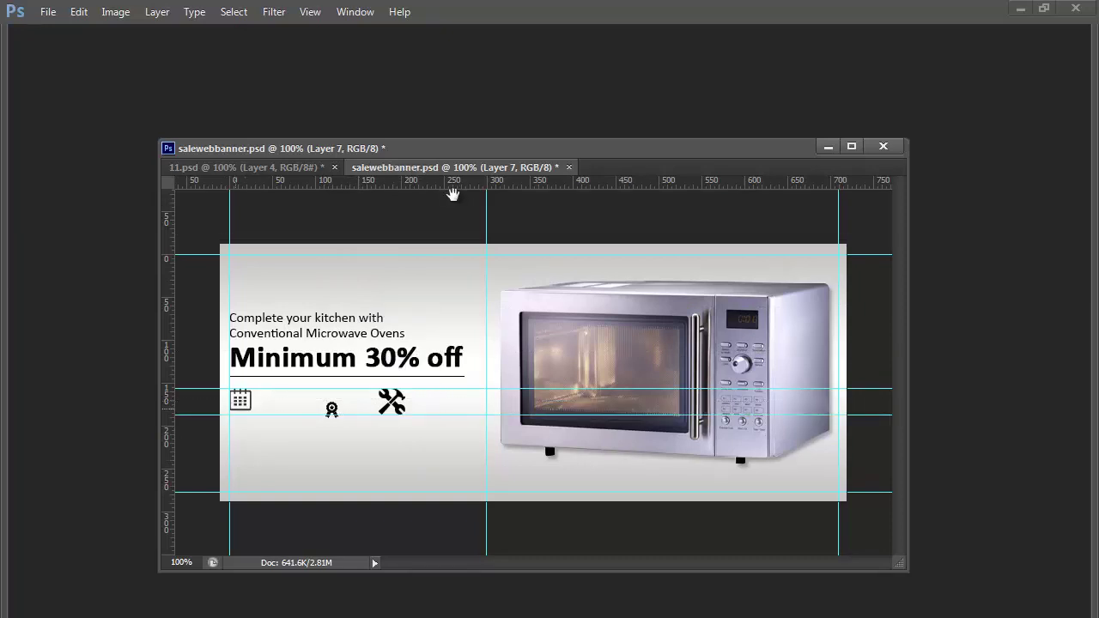
Scale up the calendar icon to fill the height between the two icon-row guides
key(ctrl+plus)
drag(452, 194, 721, 207)
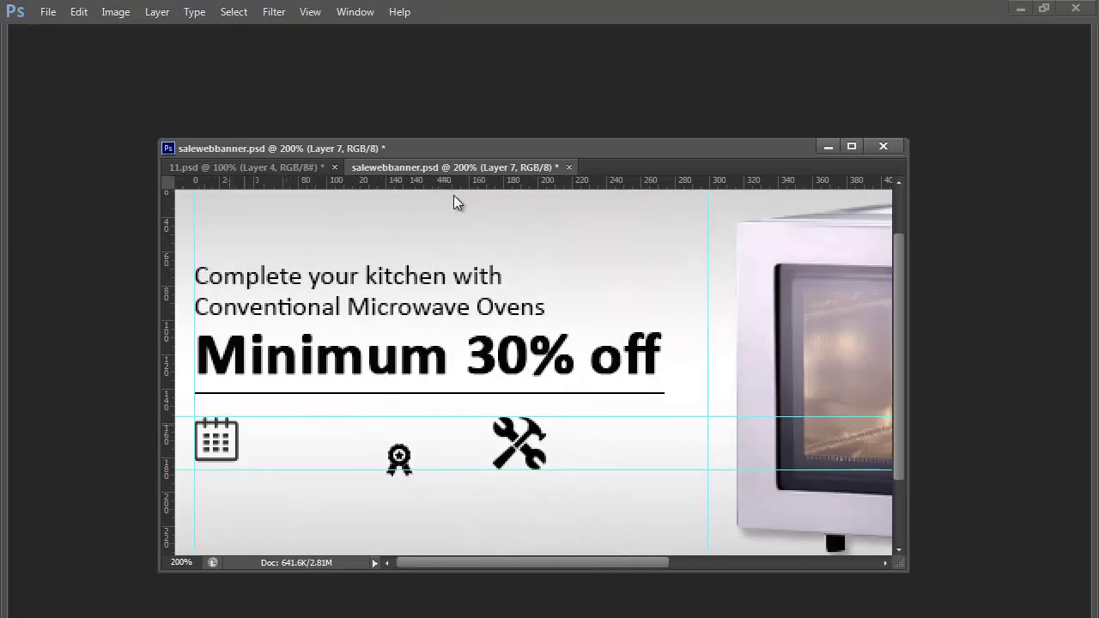
right_click(229, 426)
click(273, 437)
key(ctrl+t)
drag(240, 462, 246, 471)
key(Return)
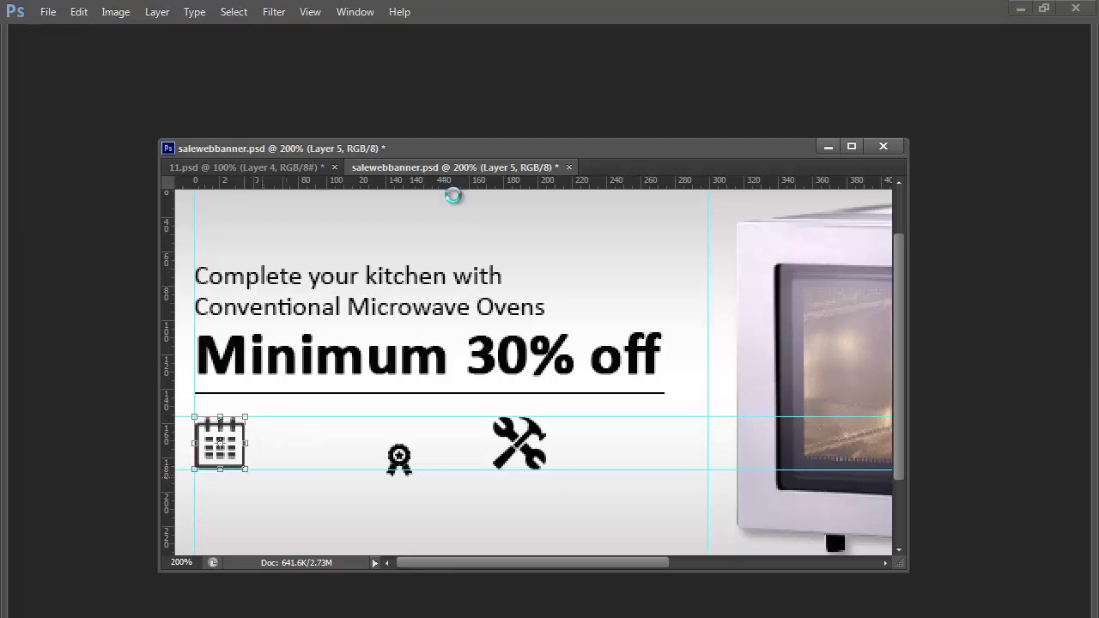
Move the award icon up to the upper icon-row guide and enlarge it to 25 × 31 px
right_click(405, 451)
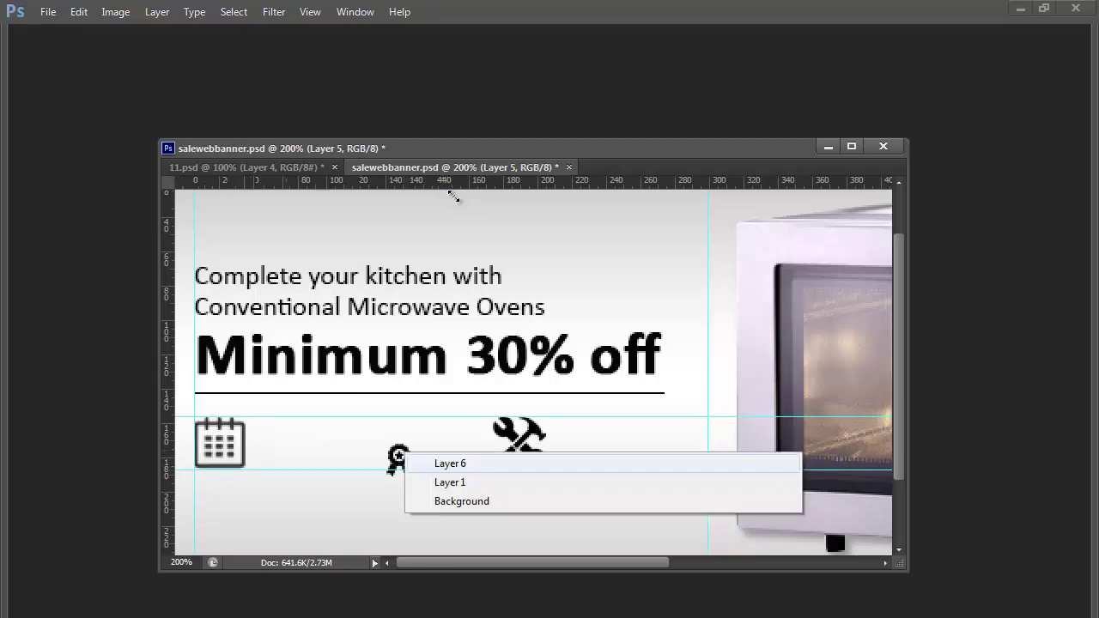
click(449, 464)
drag(400, 460, 376, 434)
key(ctrl+t)
drag(388, 449, 405, 470)
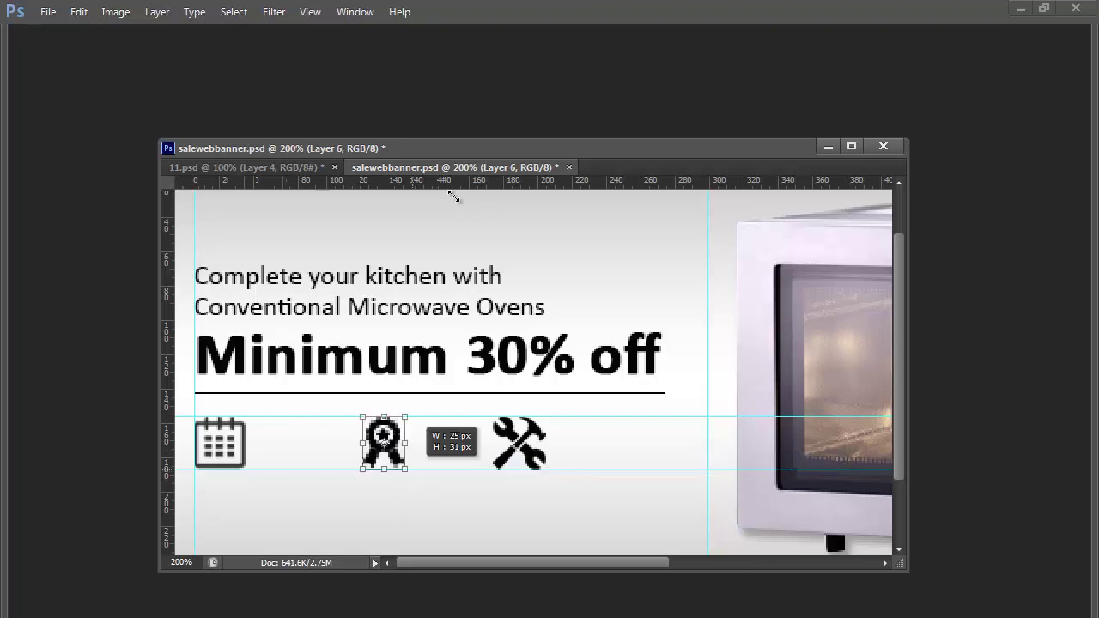
drag(405, 470, 405, 470)
key(Return)
Try moving the hammer-and-wrench icon about 15 px to the right, then undo the move
right_click(518, 446)
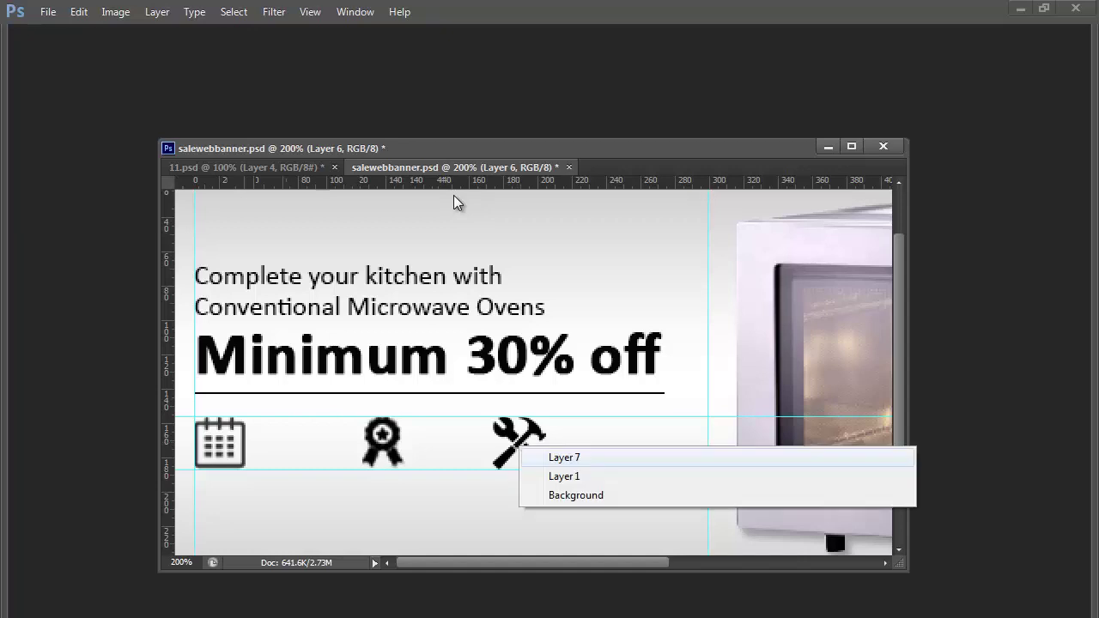
click(549, 457)
drag(510, 436, 536, 436)
key(ctrl+minus)
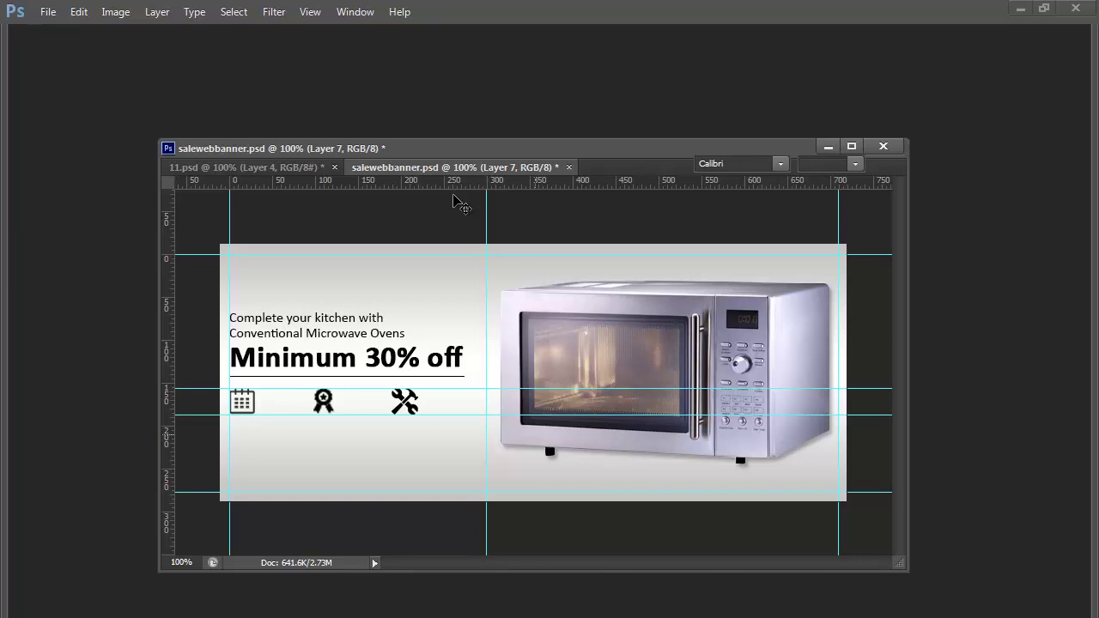
key(ctrl+alt+z)
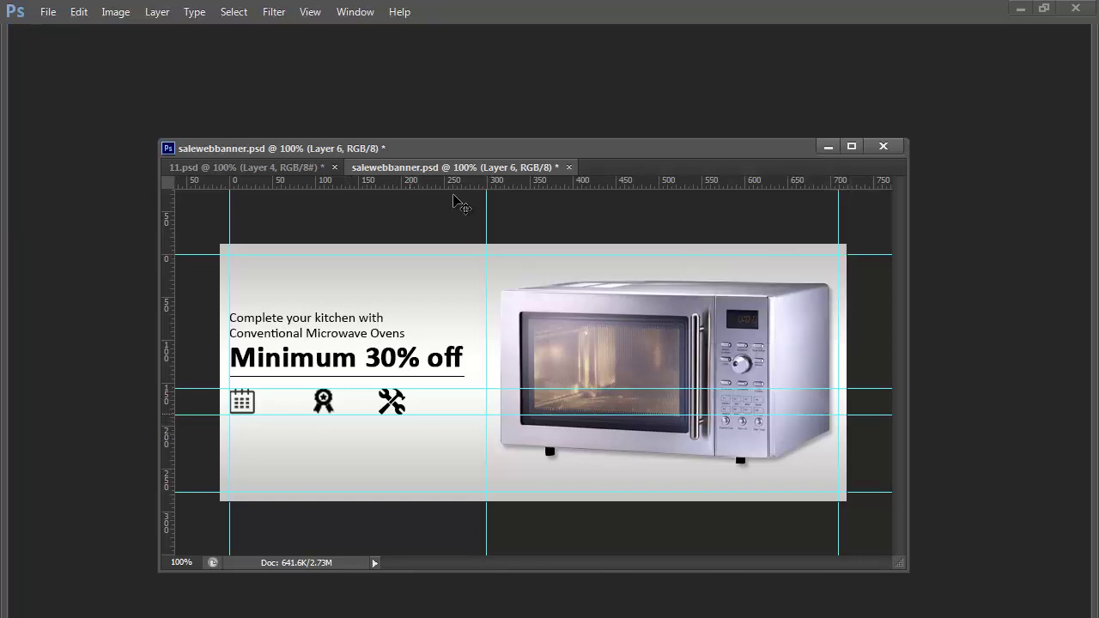
Shift the hammer-and-wrench icon and the award icon slightly to the right within the icon row
right_click(396, 404)
click(438, 415)
right_click(399, 393)
click(438, 404)
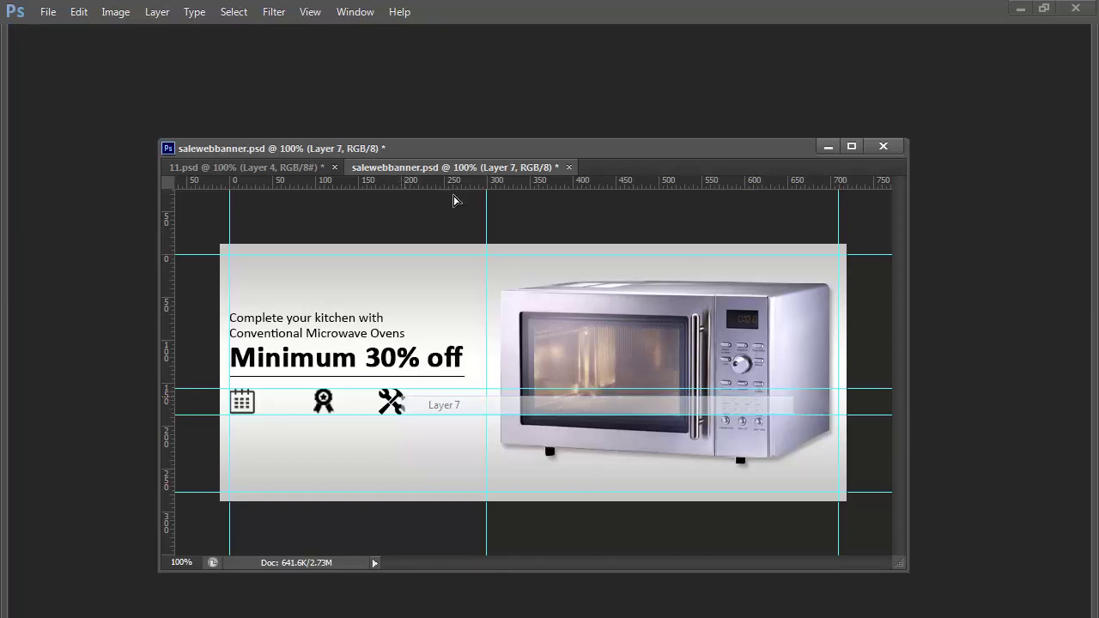
drag(407, 402, 412, 402)
right_click(327, 403)
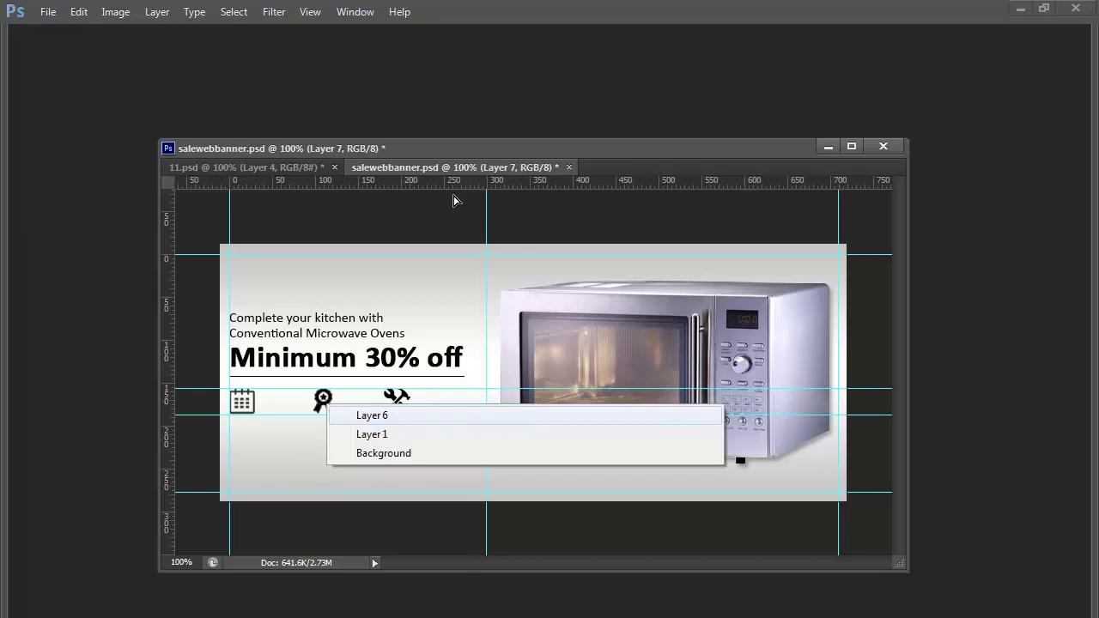
click(371, 416)
drag(324, 402, 336, 402)
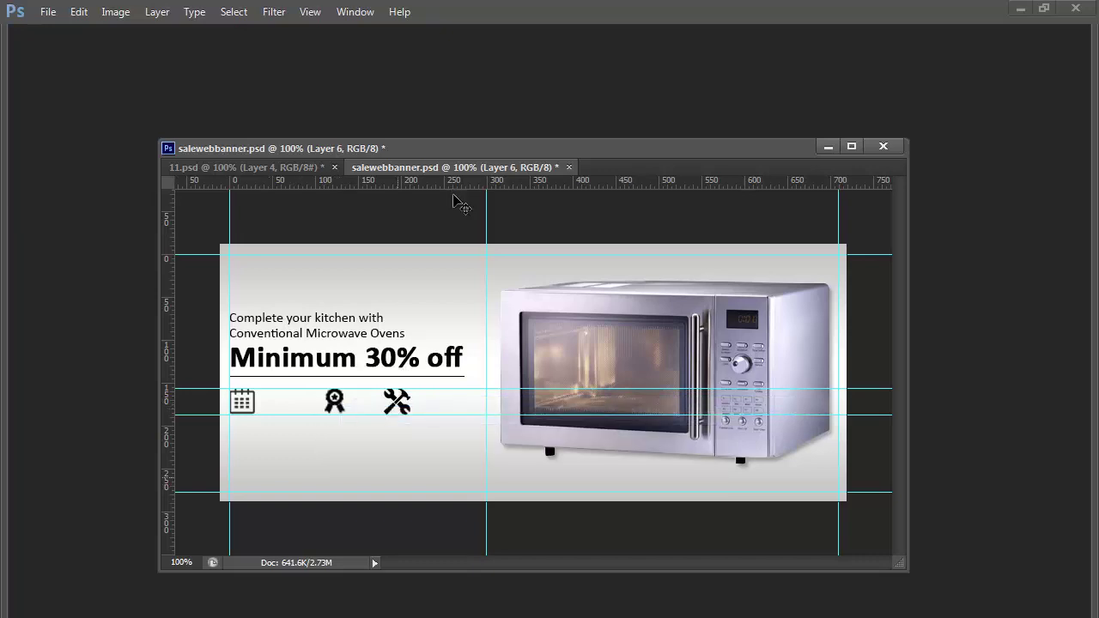
Undo the resizing and repositioning of the icons made since the two icon-row guides were added
key(Tab)
key(Tab)
key(alt+bracketleft)
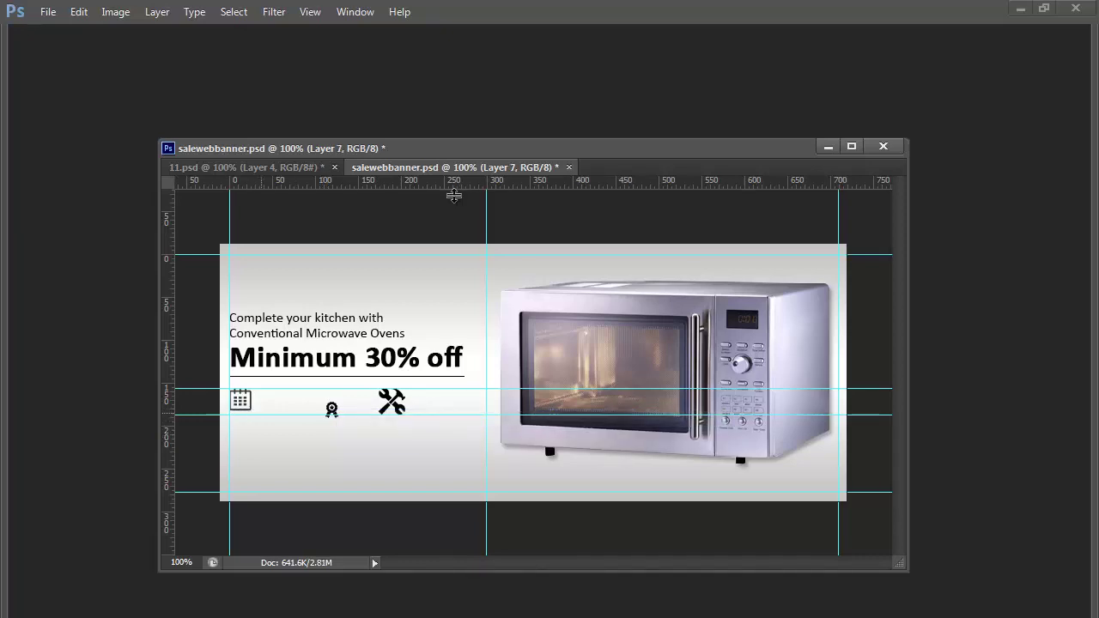
Move the hammer-and-wrench icon straight down, out of the icon row
right_click(389, 399)
click(404, 411)
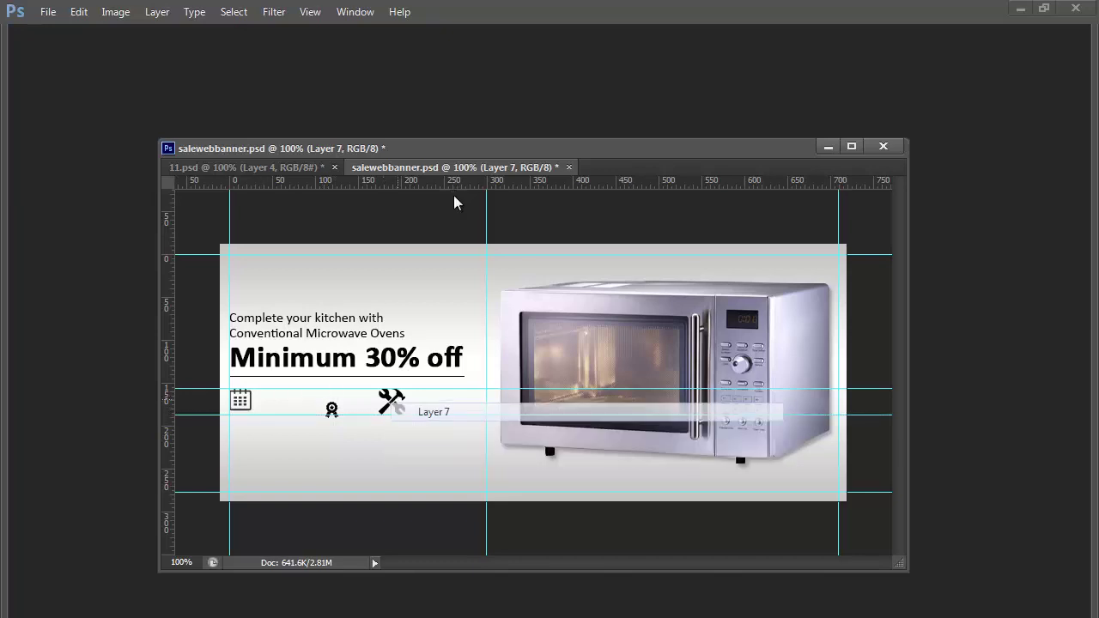
drag(395, 404, 395, 454)
Move the award icon up between the icon-row guides and raise the lower guide to the icon's bottom edge
right_click(334, 406)
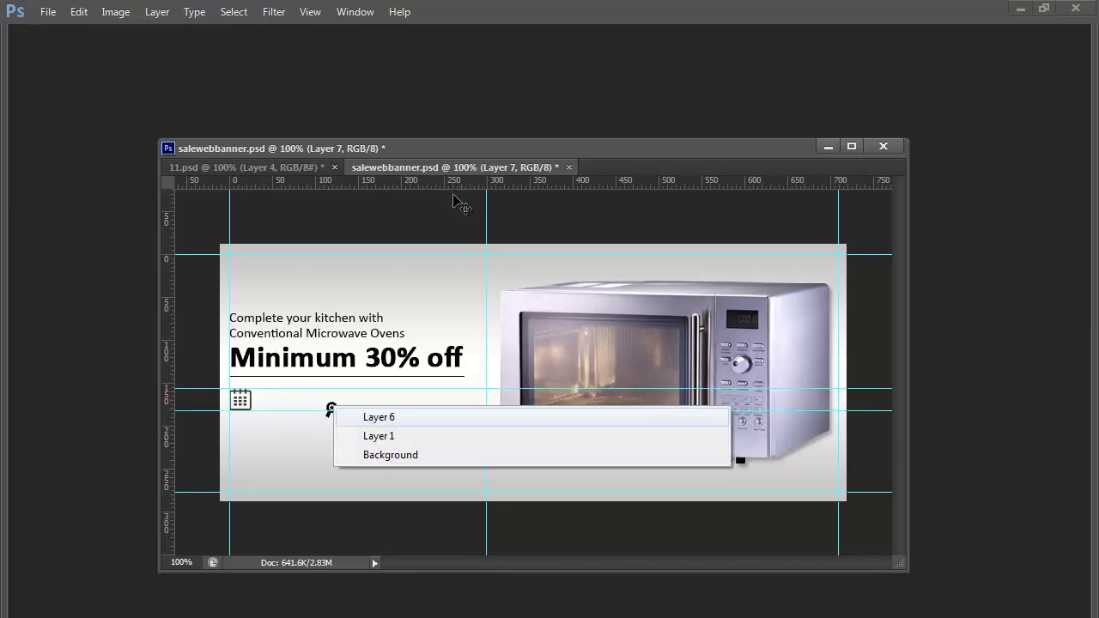
click(340, 413)
drag(338, 411, 335, 400)
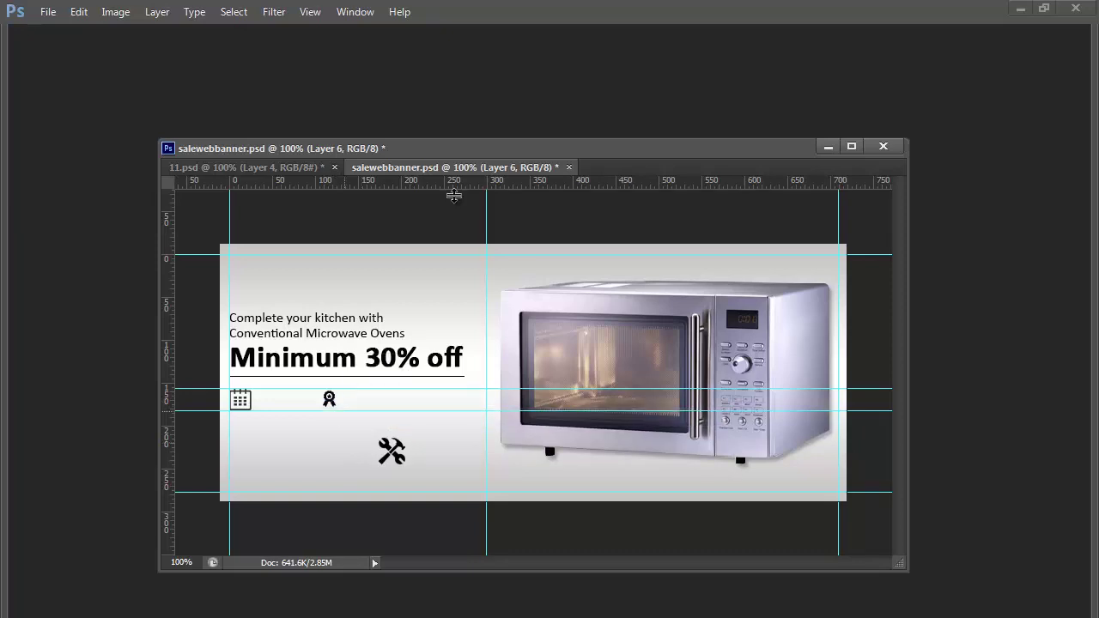
drag(344, 411, 343, 408)
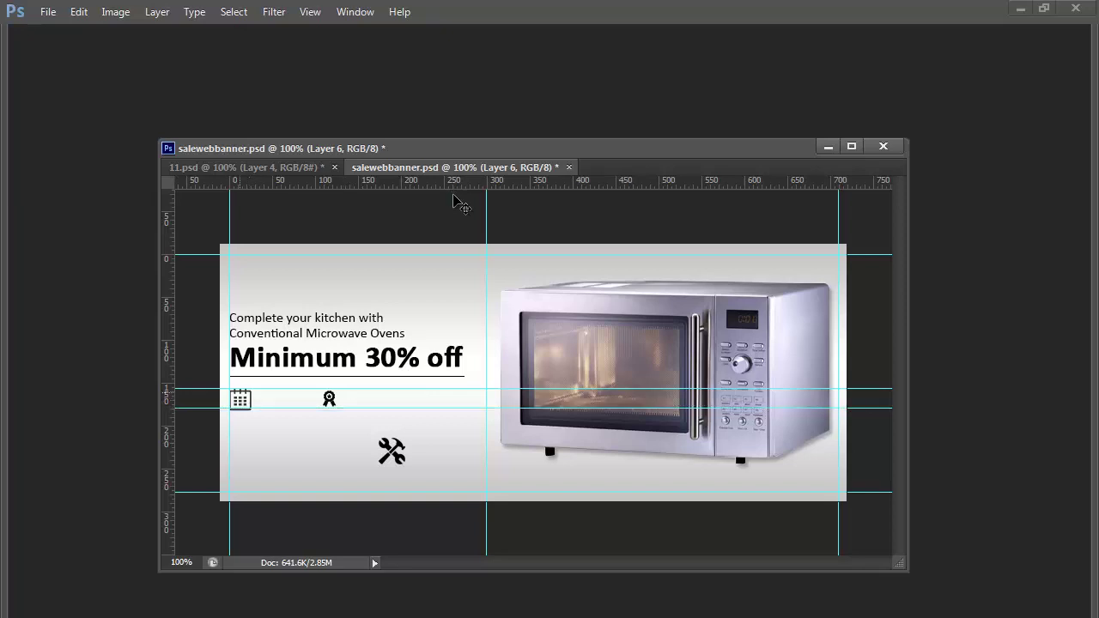
Scale the calendar icon down slightly to fit between the two icon-row guides
right_click(240, 394)
key(ctrl+t)
key(Return)
Move the hammer-and-wrench icon straight back up into the icon row, just below the upper icon-row guide
right_click(380, 444)
click(425, 455)
drag(390, 451, 390, 412)
key(Up)
key(Up)
key(Up)
key(Up)
key(Up)
key(Up)
key(Up)
key(Up)
key(Up)
key(Up)
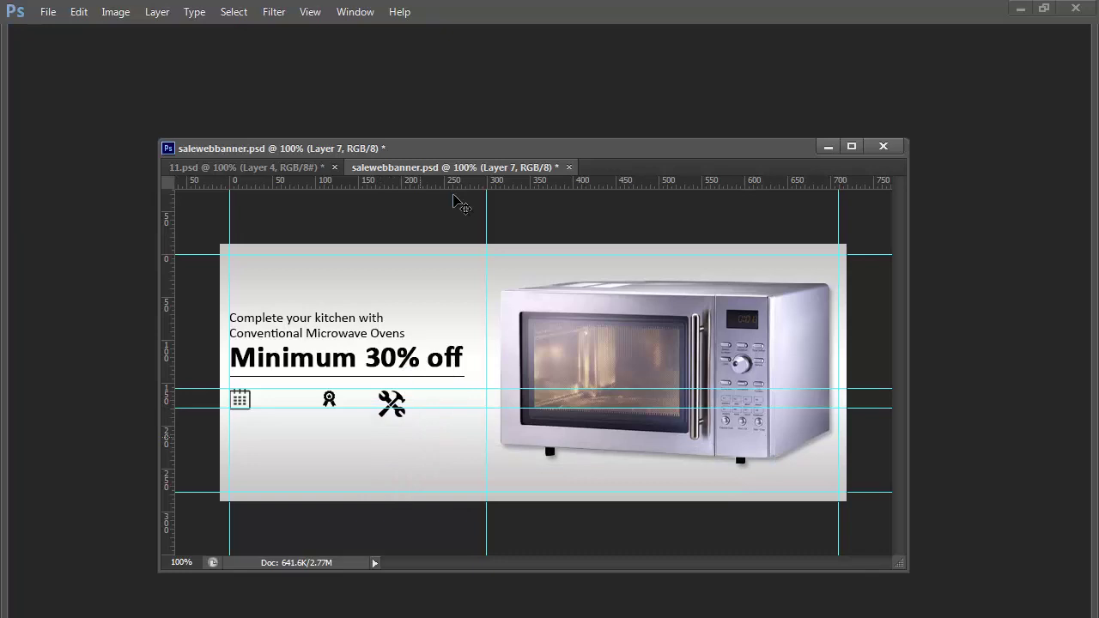
Shrink the hammer-and-wrench icon to match the award icon's height and move it 11 px right and 3 px up
key(ctrl+t)
drag(406, 417, 397, 409)
key(Return)
key(Right)
key(Right)
key(Right)
key(Right)
key(Right)
key(Right)
key(Right)
key(Right)
key(Right)
key(Right)
key(Right)
key(Up)
key(Up)
key(Up)
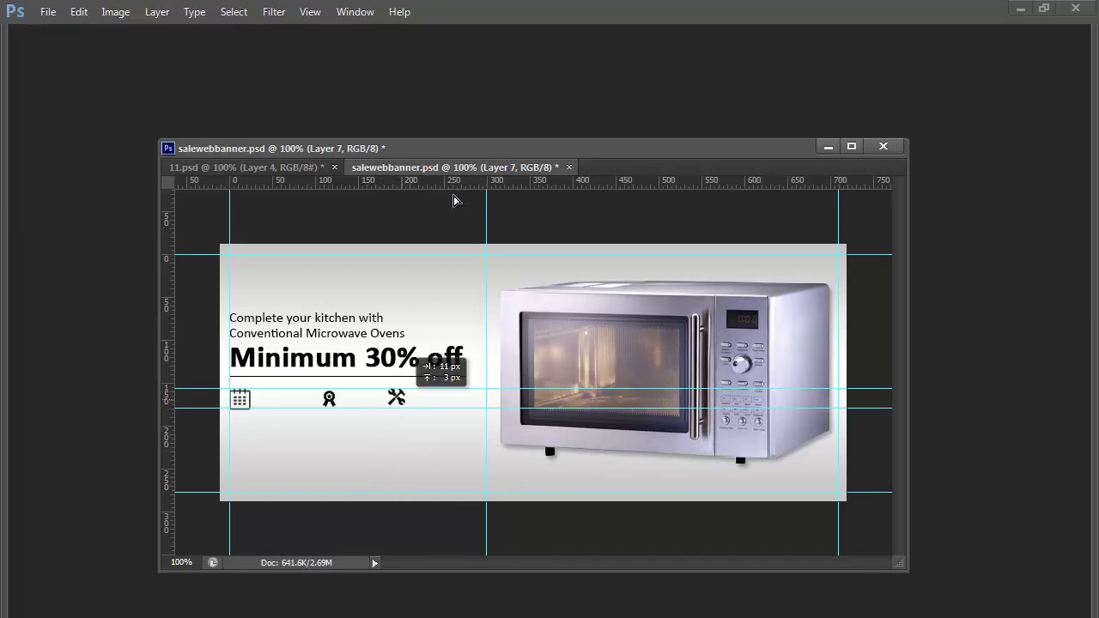
Save the banner
key(ctrl+s)
key(Tab)
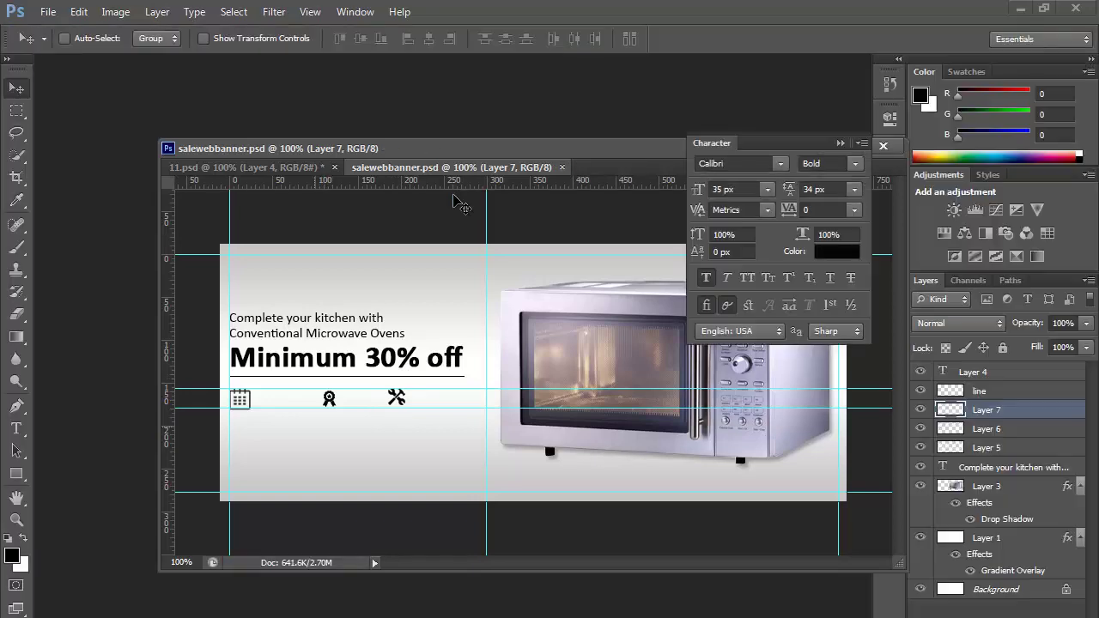
key(Tab)
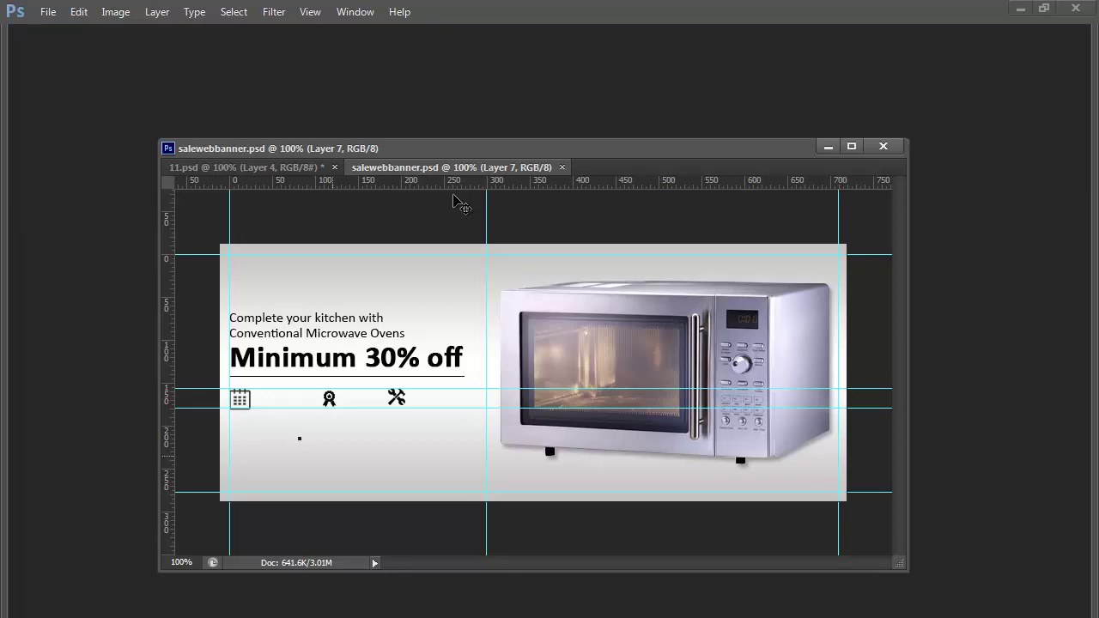
Add the two-line text "30 Days" / "Return" below the icon row
text(30 D ays)
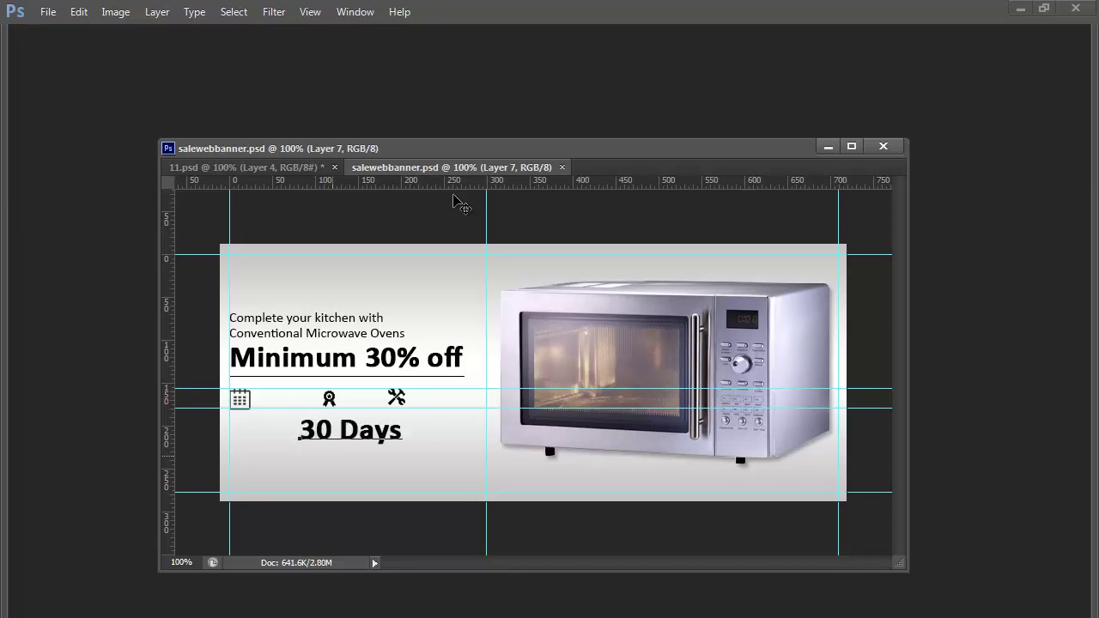
key(Return)
text(Return)
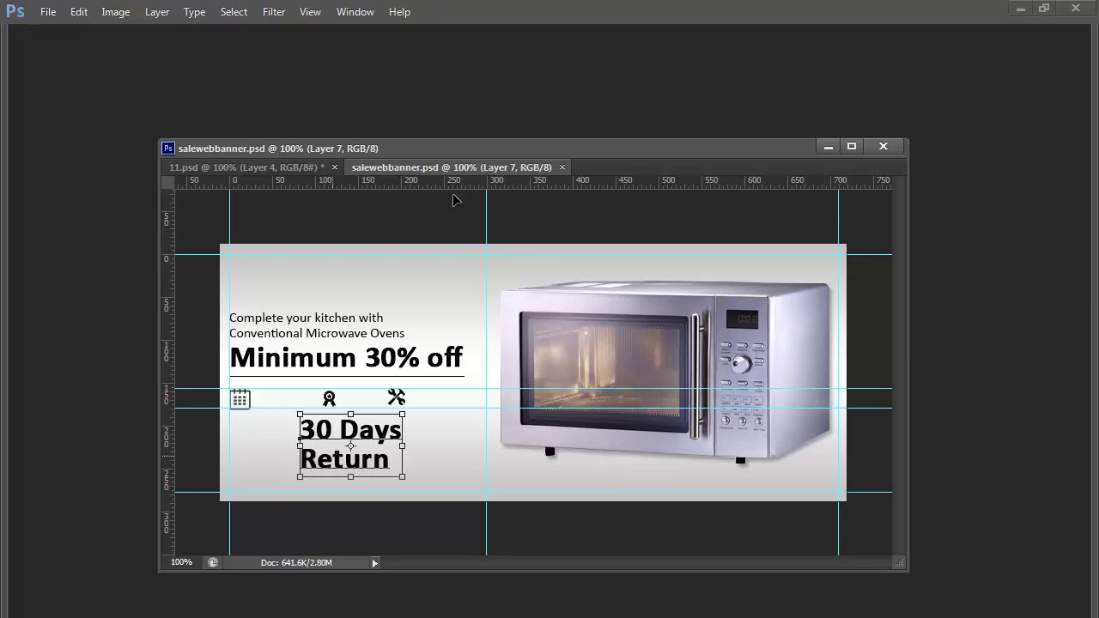
Set the whole "30 Days Return" text to 15 px with automatic leading
key(ctrl+a)
key(ctrl+t)
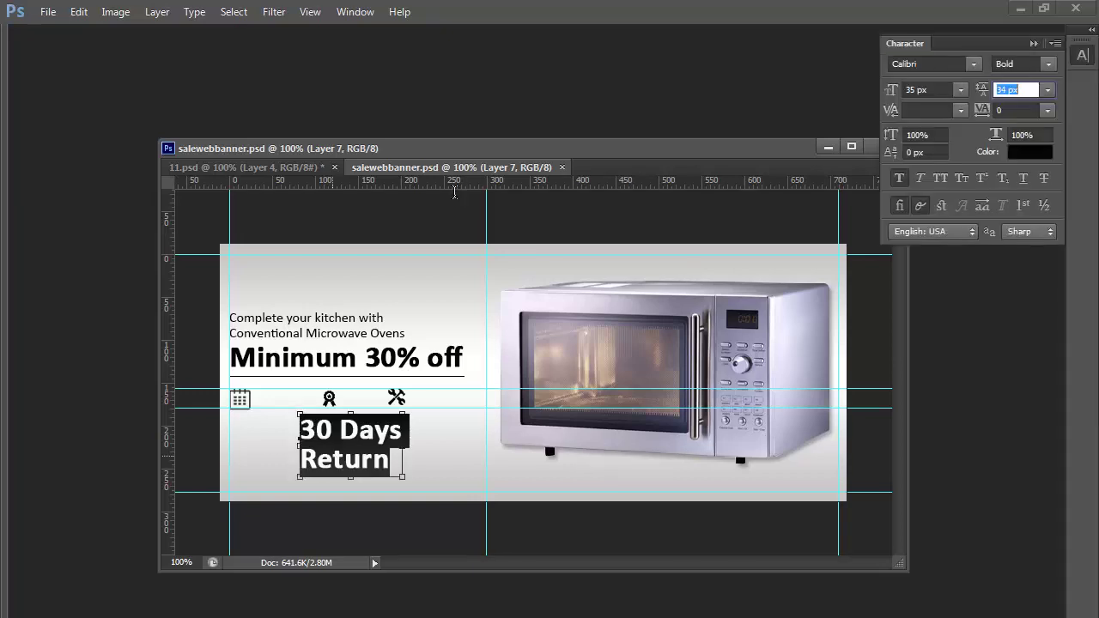
key(shift+Tab)
text(15)
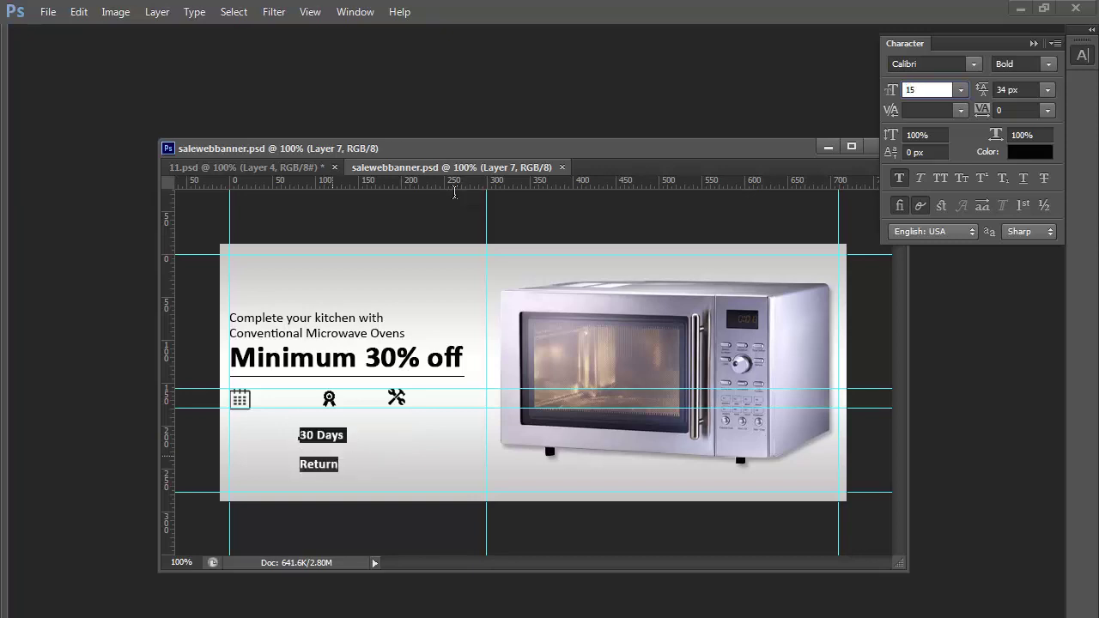
click(1048, 90)
key(Return)
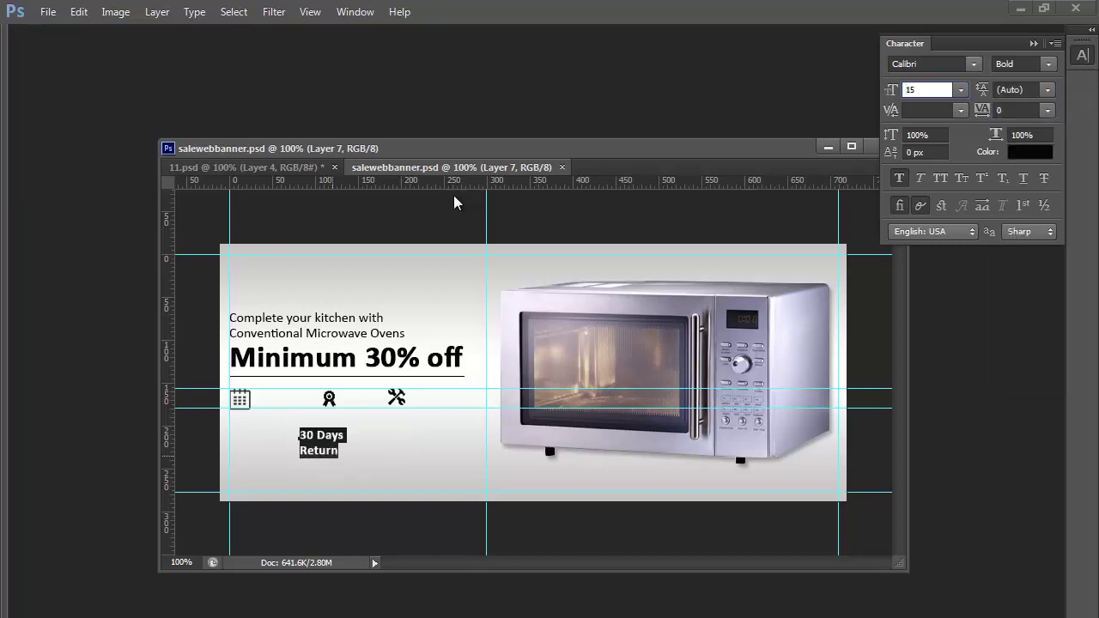
Change the "30 Days Return" text to Regular style at 11 px and turn off Faux Bold
click(1049, 64)
click(1019, 81)
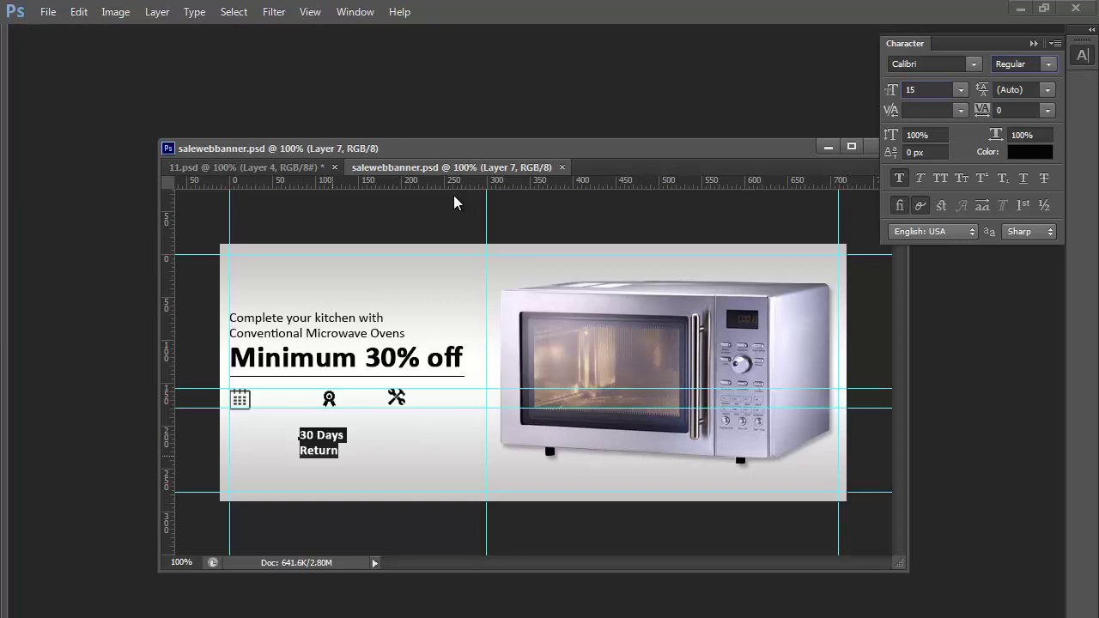
text(11)
key(Return)
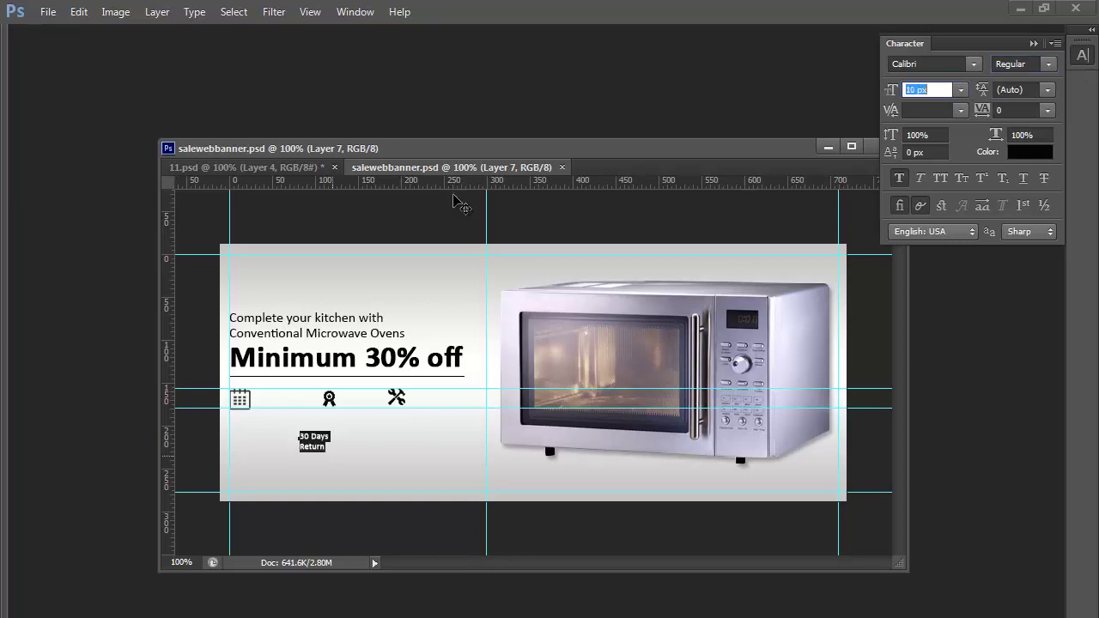
right_click(317, 443)
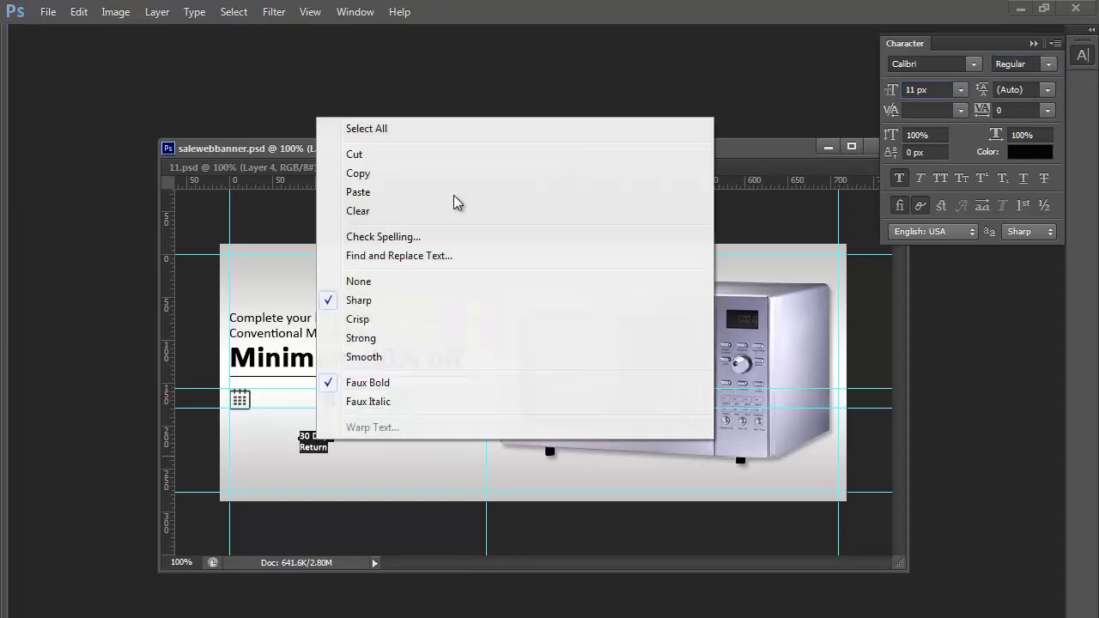
click(367, 383)
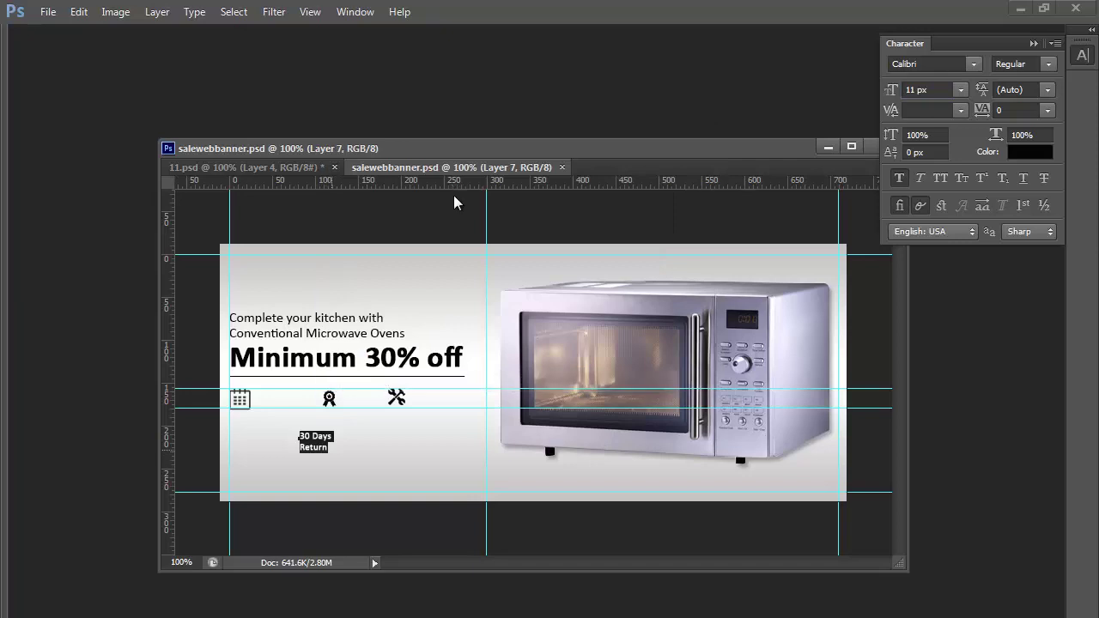
Turn off Faux Bold on the "30 Days Return" text and move it beside the calendar icon
right_click(455, 198)
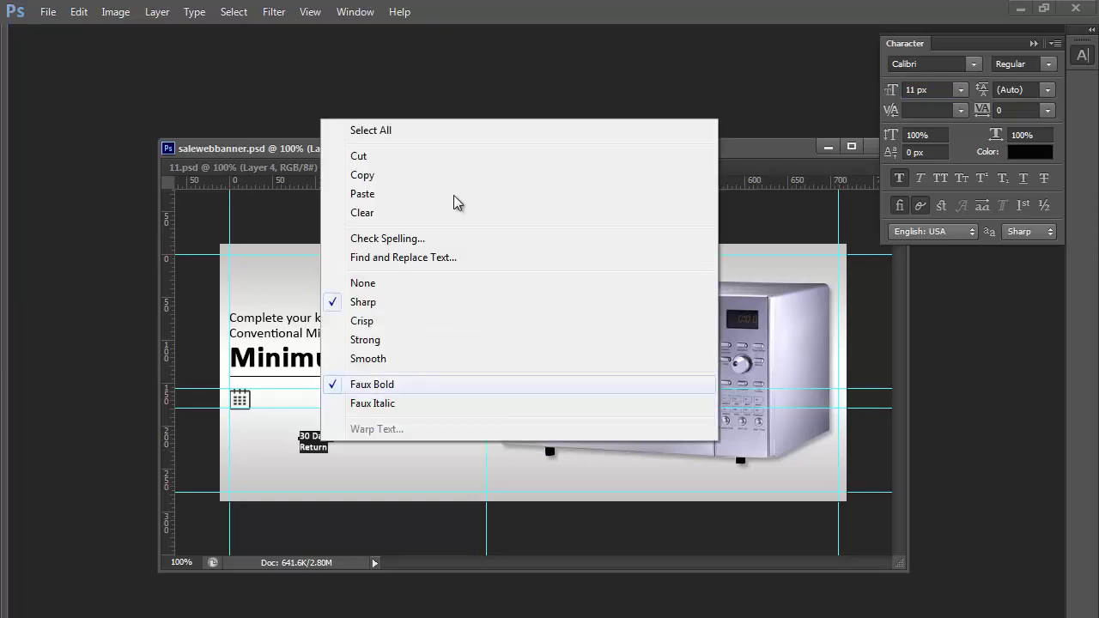
click(372, 384)
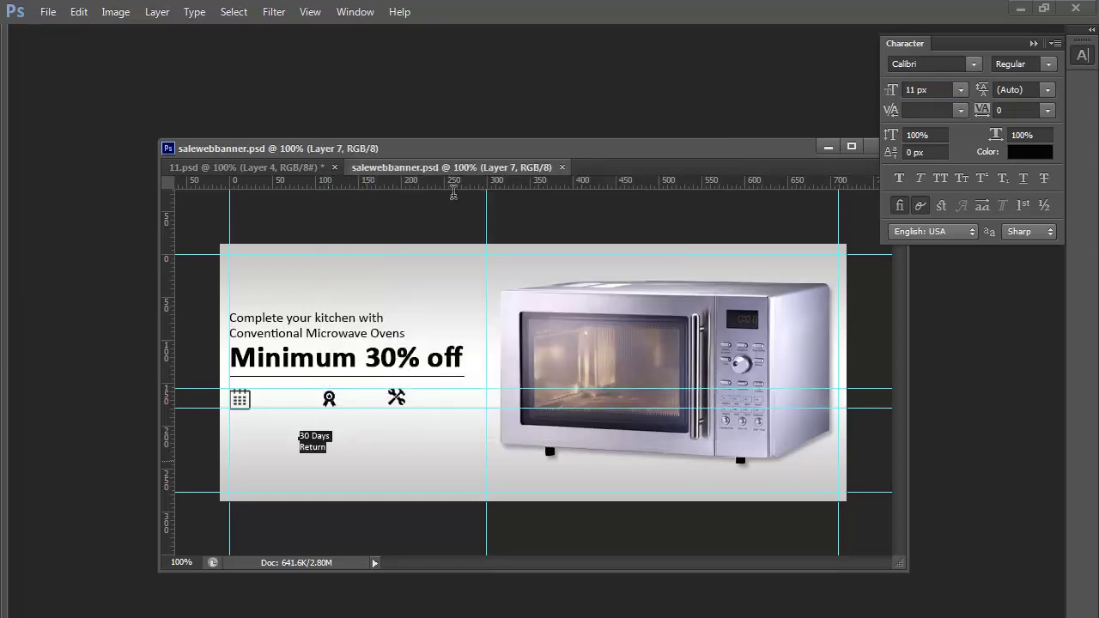
click(328, 450)
key(ctrl+Return)
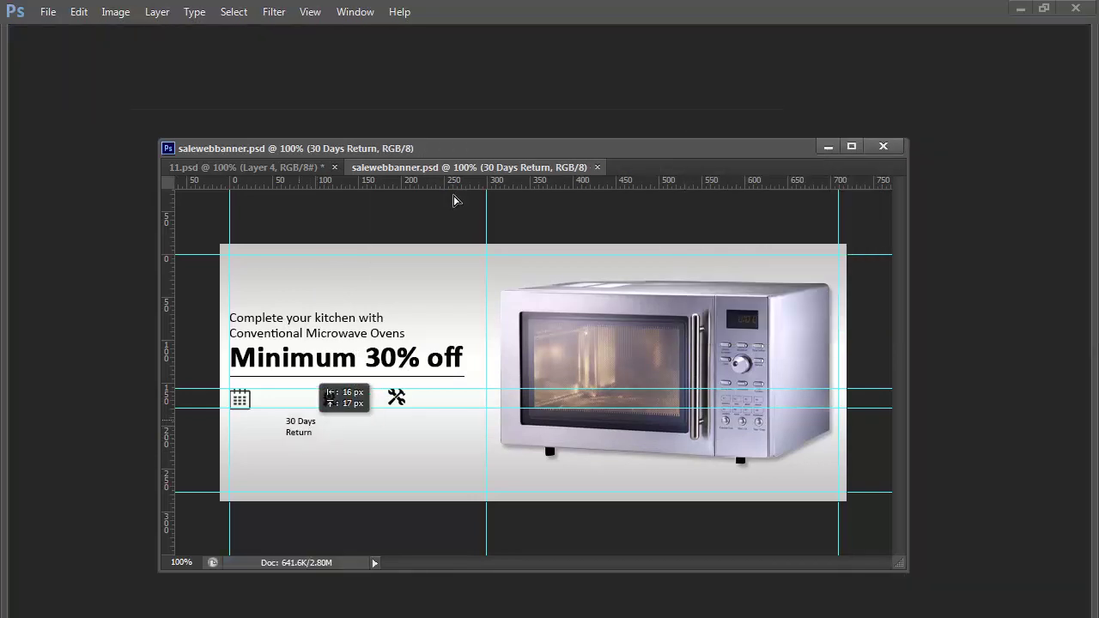
drag(299, 420, 271, 393)
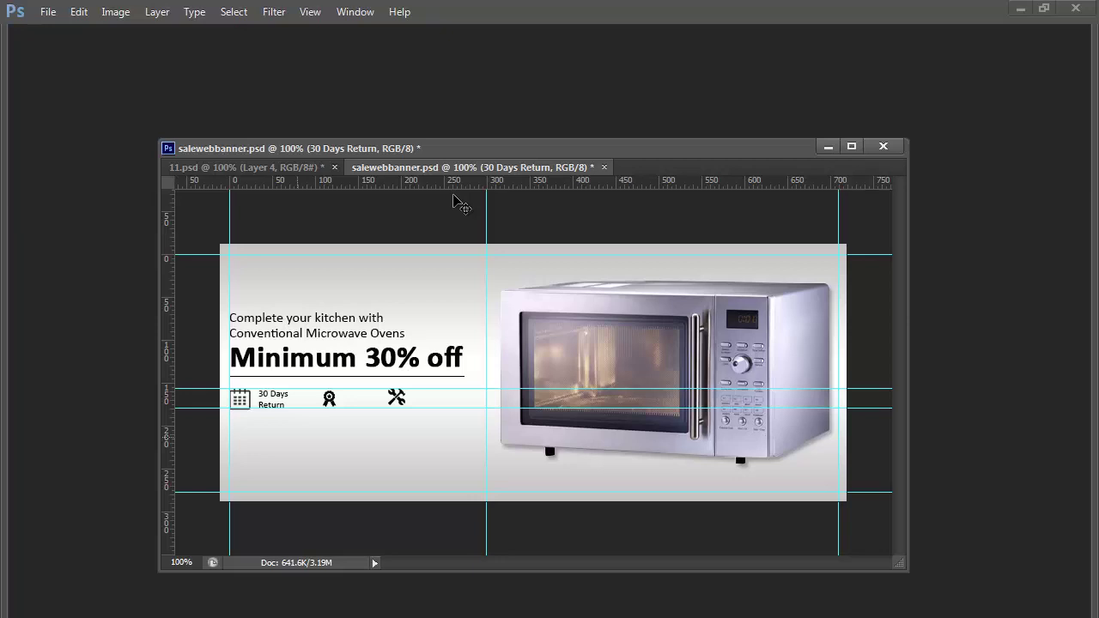
key(Up)
Change the whole "30 Days Return" text to the Bold style
click(264, 393)
key(ctrl+a)
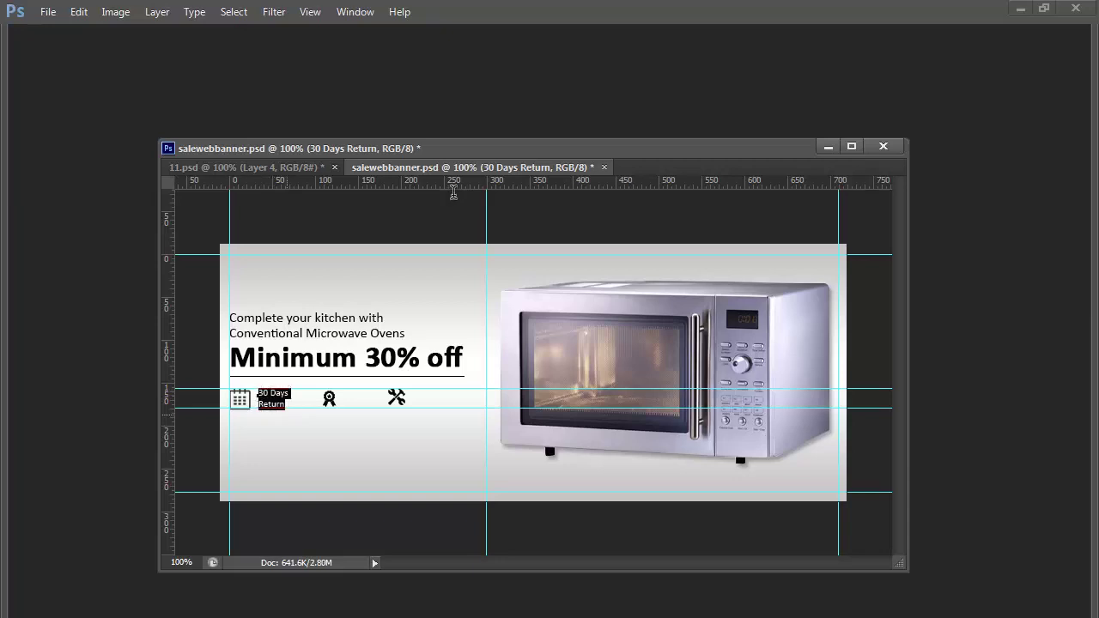
click(290, 393)
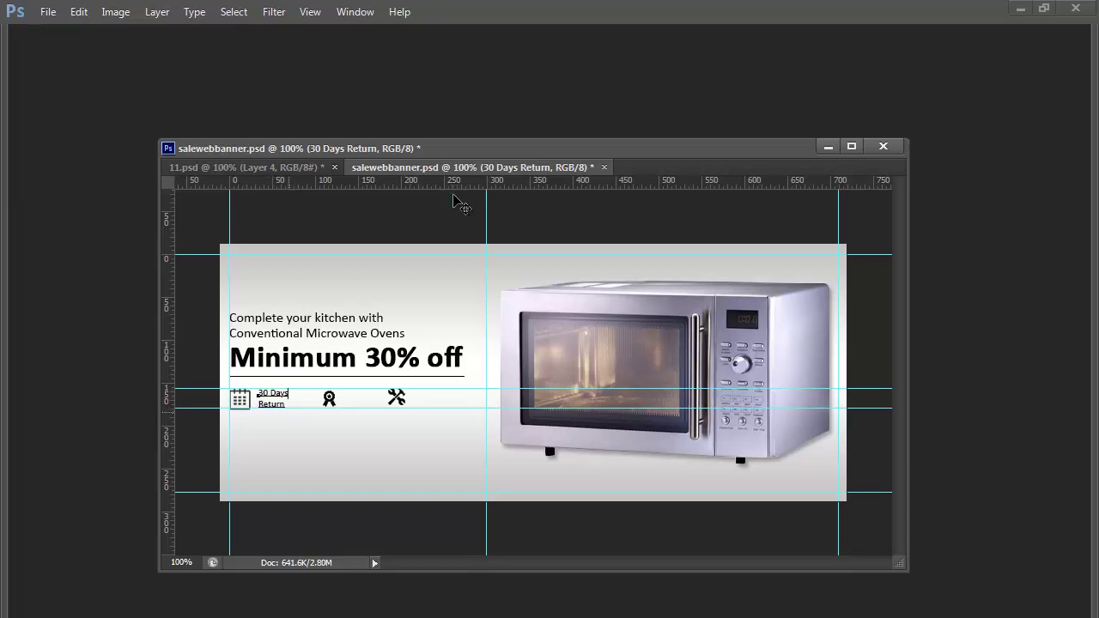
key(ctrl+a)
key(ctrl)
key(ctrl+t)
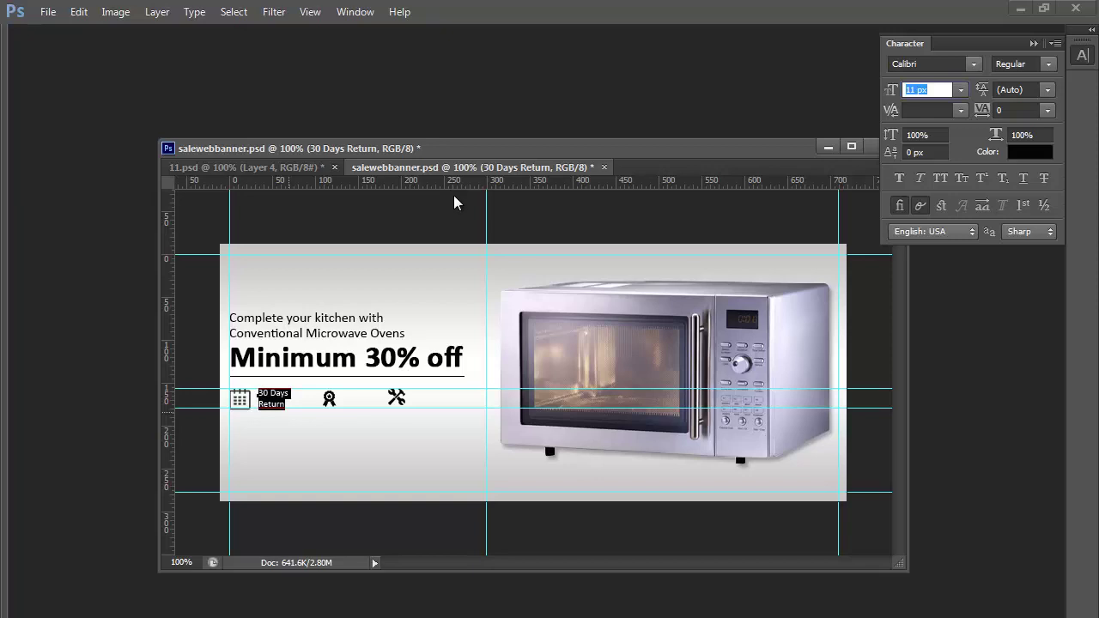
key(shift+Tab)
key(Down)
key(Down)
key(Down)
key(Return)
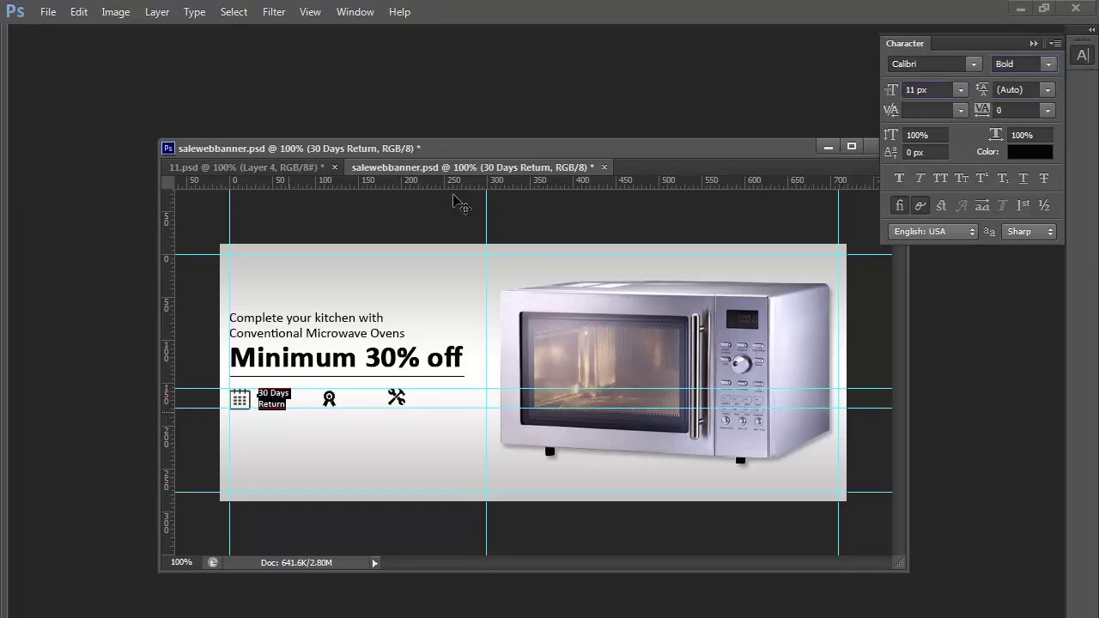
Increase the whole "30 Days Return" text to 13 px
key(Right)
key(ctrl+a)
key(ctrl+t)
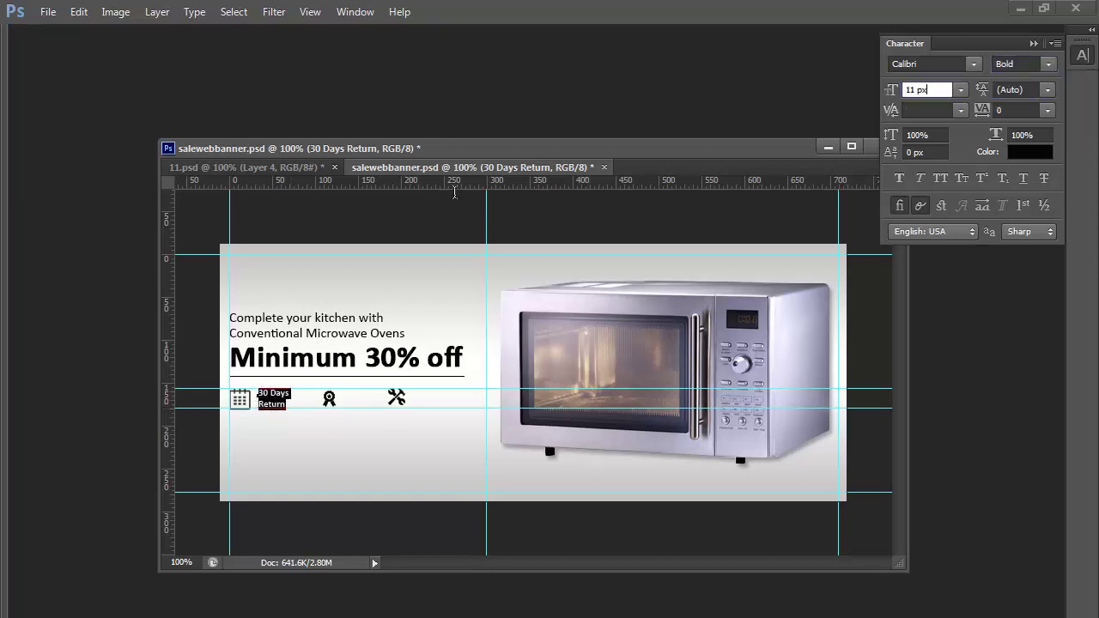
key(Up)
key(Up)
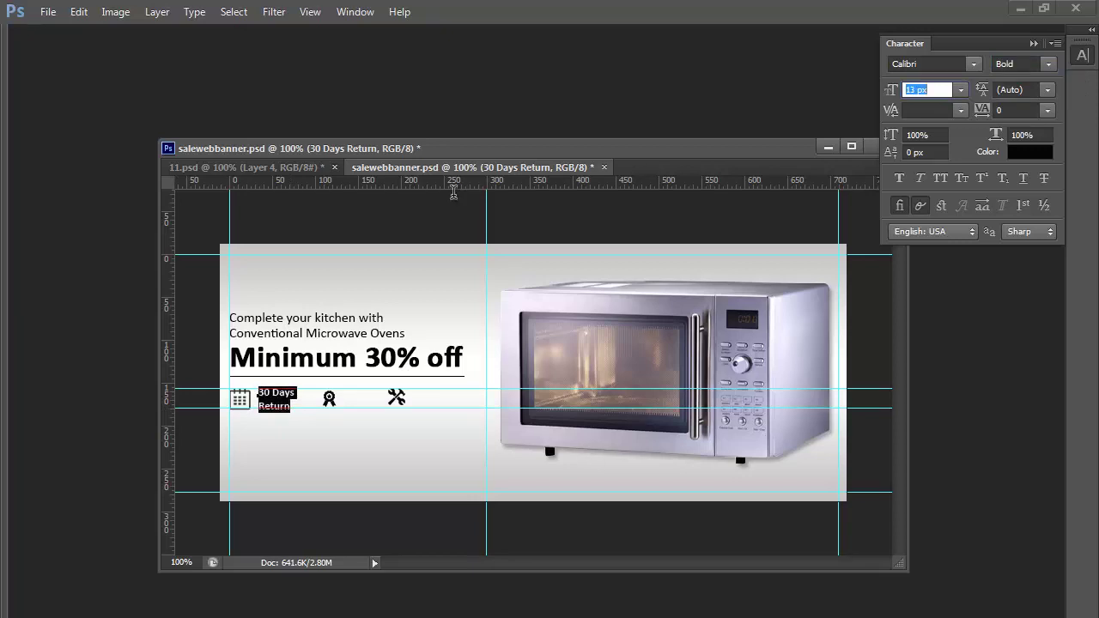
key(ctrl+Return)
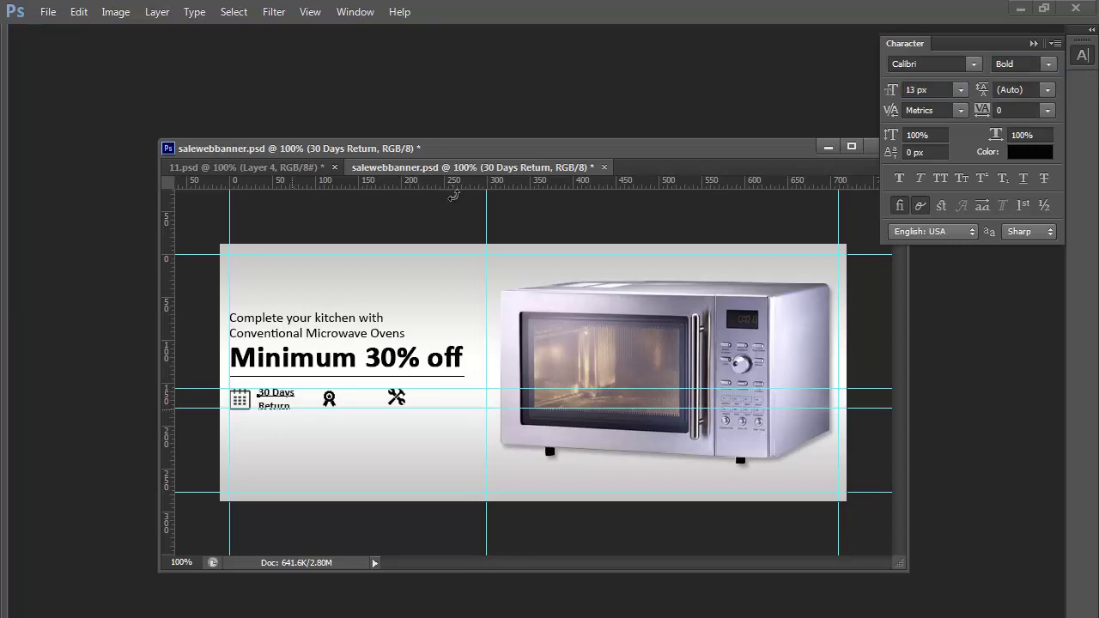
Set the leading of the "30 Days Return" text to 12 px and save the banner
key(ctrl+a)
click(1048, 90)
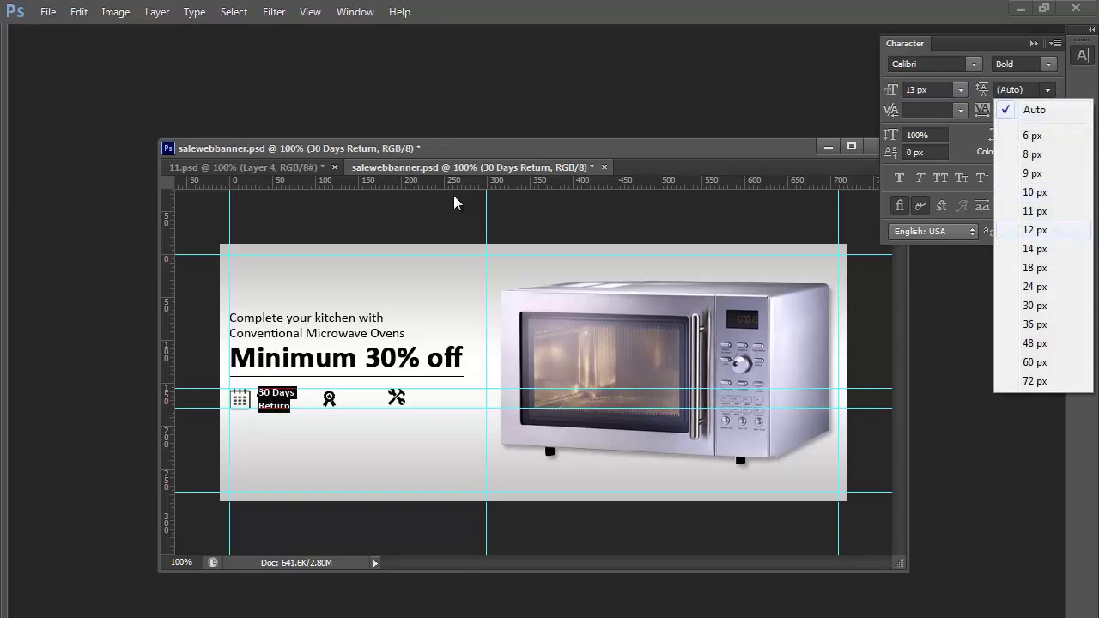
click(1032, 229)
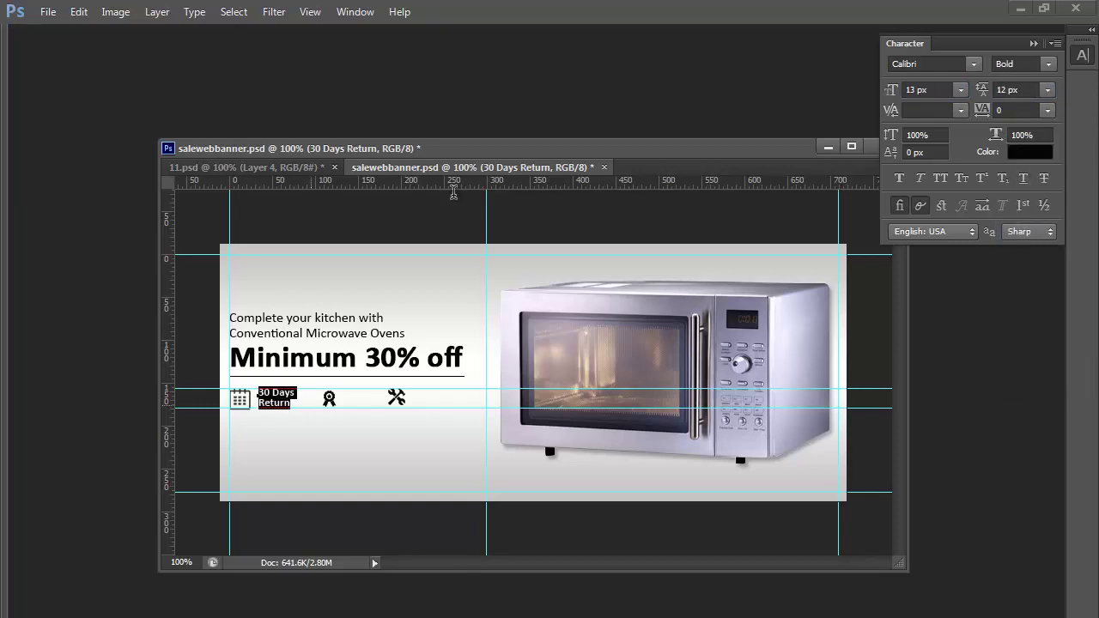
key(ctrl+Return)
key(ctrl+s)
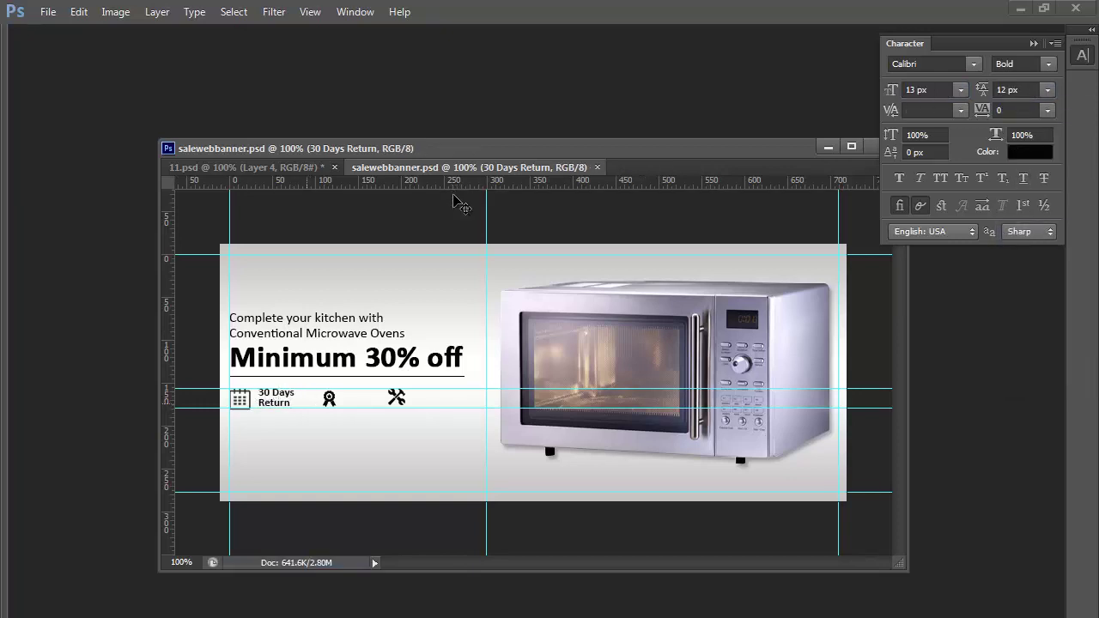
key(Down)
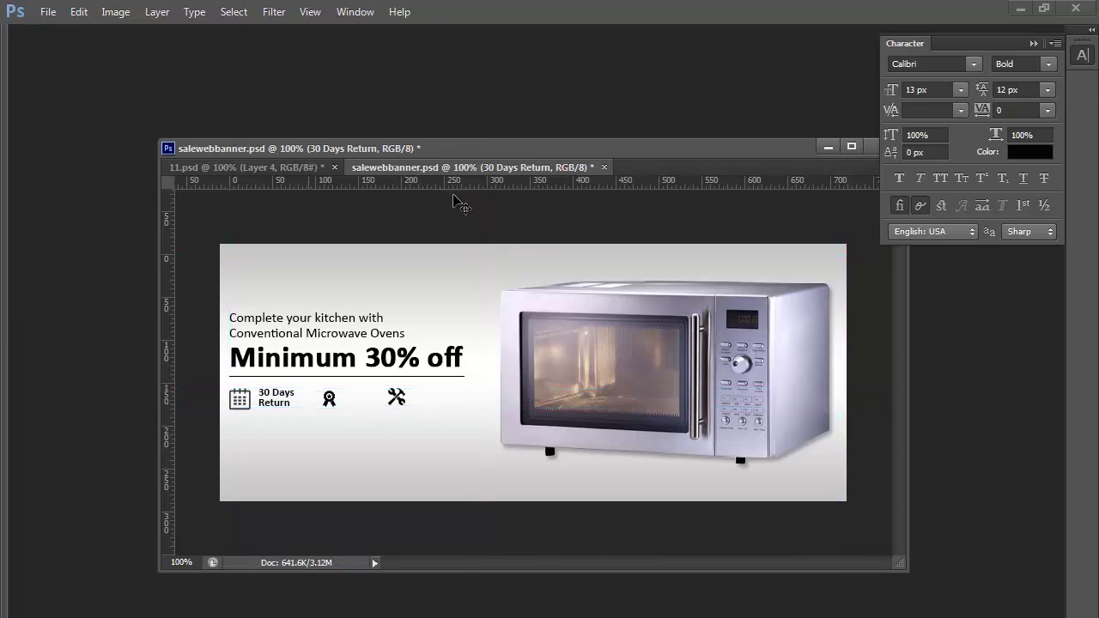
key(Up)
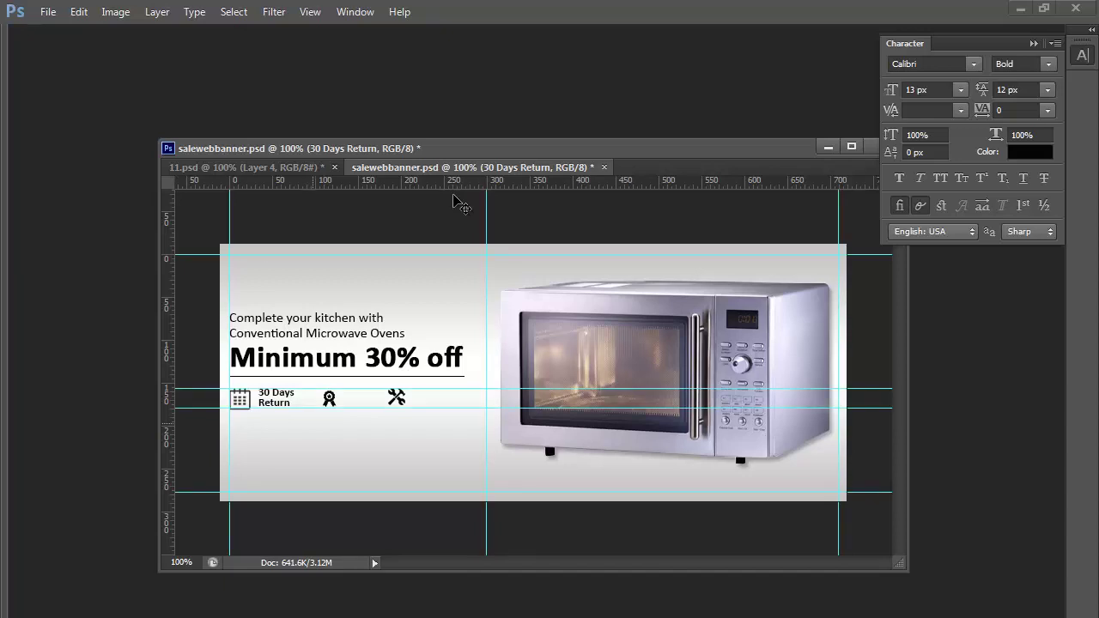
Maximize the banner's document window and hide the panels
key(super+Right)
key(Tab)
key(Tab)
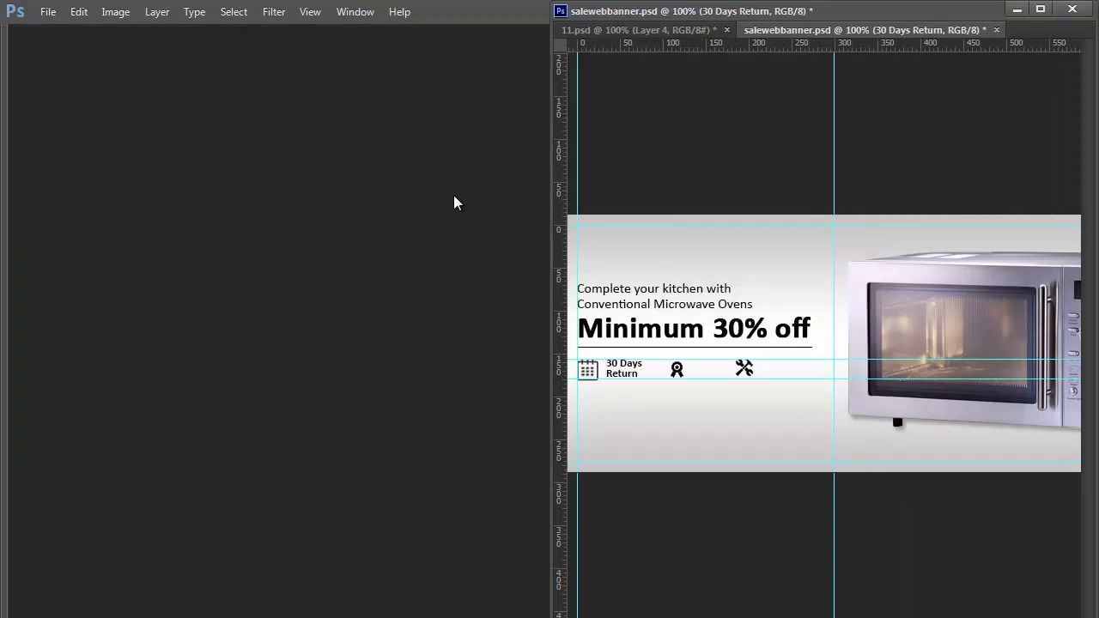
key(super+Up)
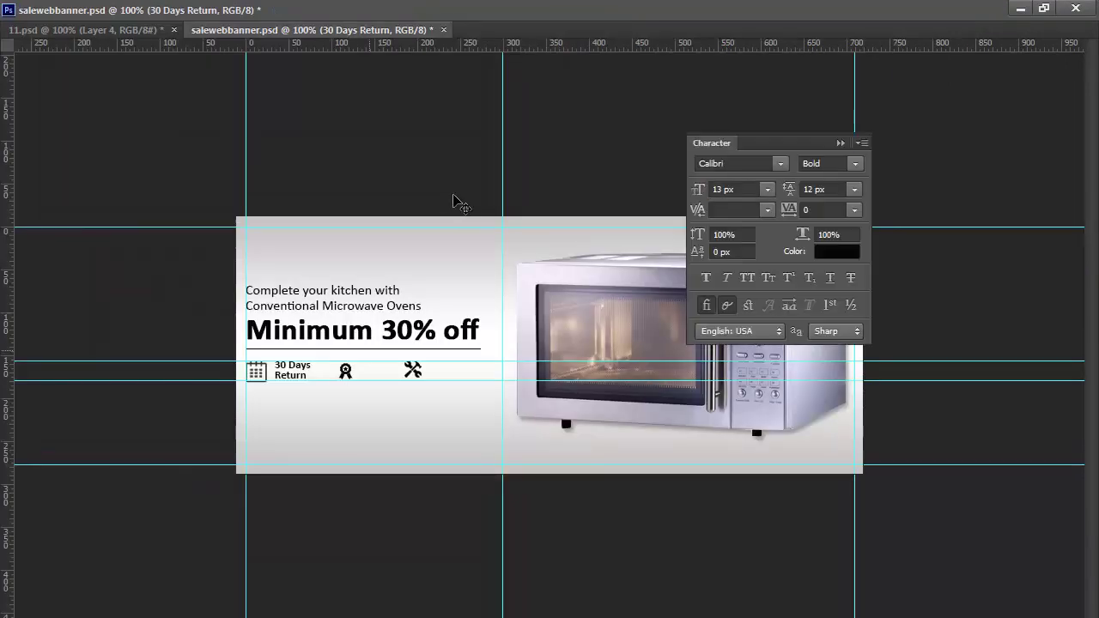
key(Tab)
Duplicate the "30 Days Return" caption and move the copy horizontally to just right of the ribbon icon
key(ctrl+j)
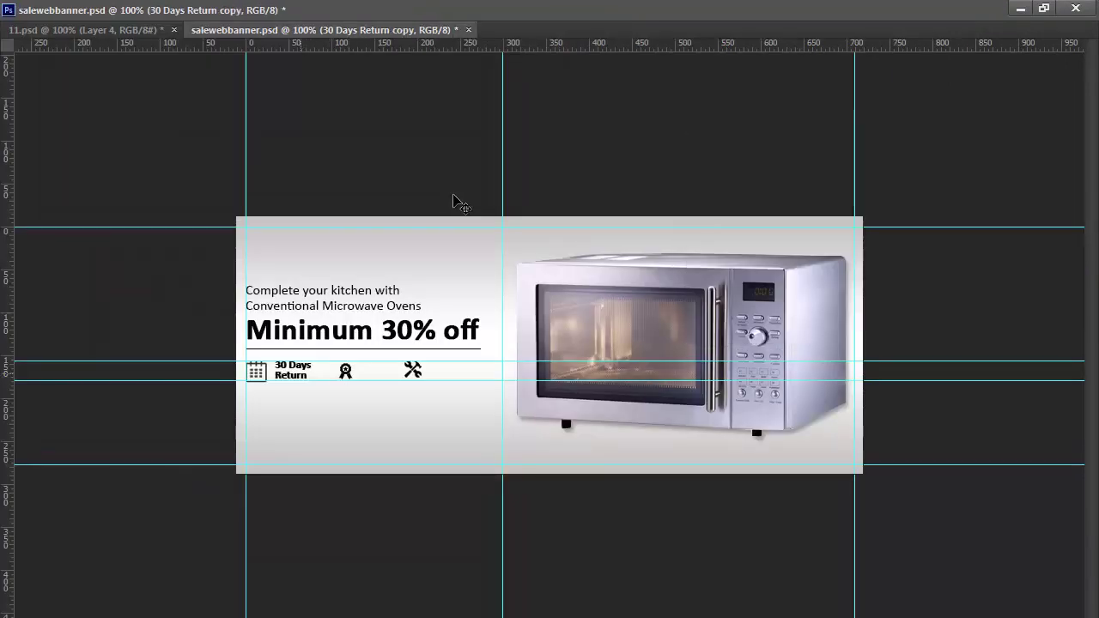
key(shift+Right)
key(shift+Right)
key(shift+Right)
key(shift+Right)
key(shift+Right)
key(shift+Right)
key(shift+Right)
key(shift+Right)
key(shift+Right)
key(shift+Right)
key(shift+Right)
key(Left)
key(Left)
key(Left)
key(Left)
key(Left)
key(Left)
key(Left)
key(Left)
key(Left)
key(Left)
key(Left)
key(Left)
key(Left)
key(Left)
key(Left)
key(Left)
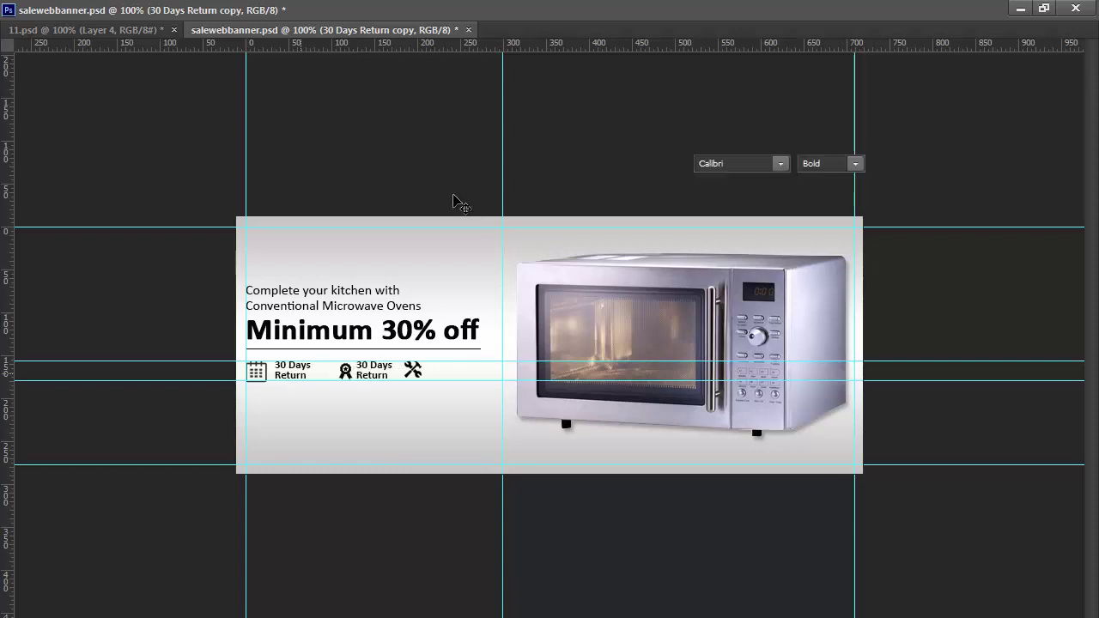
Duplicate the second caption and move the copy horizontally past the tools icon, leaving a gap after the icon
key(ctrl+j)
key(shift+Right)
key(shift+Right)
key(shift+Right)
key(shift+Right)
key(shift+Right)
key(shift+Right)
key(shift+Right)
key(shift+Right)
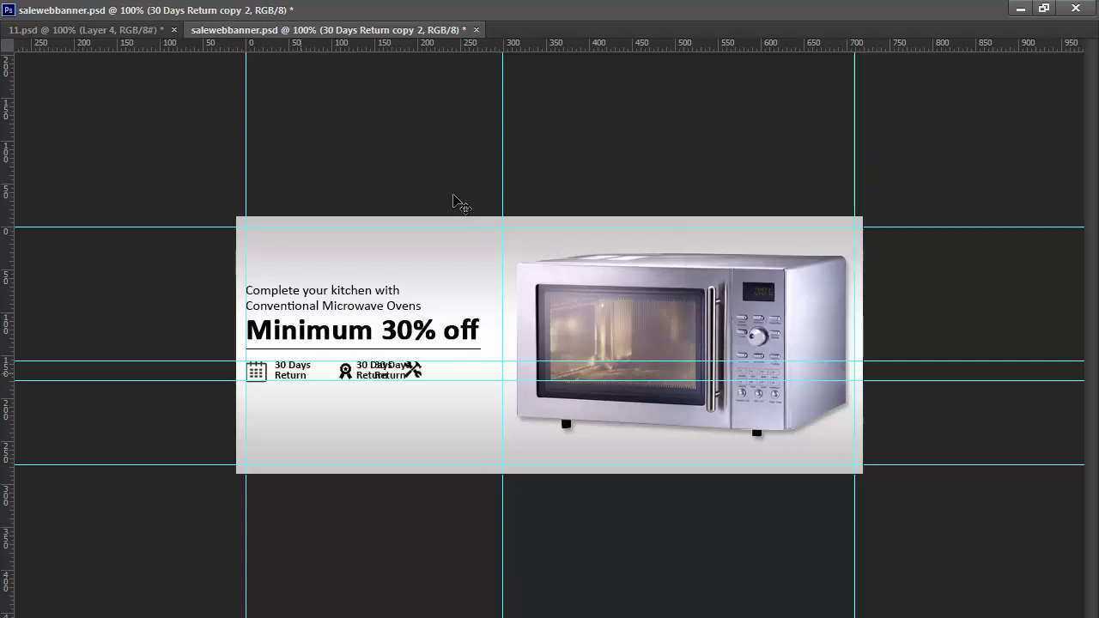
key(Right)
key(Right)
key(Right)
key(Right)
key(Right)
key(Right)
key(Right)
key(Right)
key(Right)
key(Right)
key(Right)
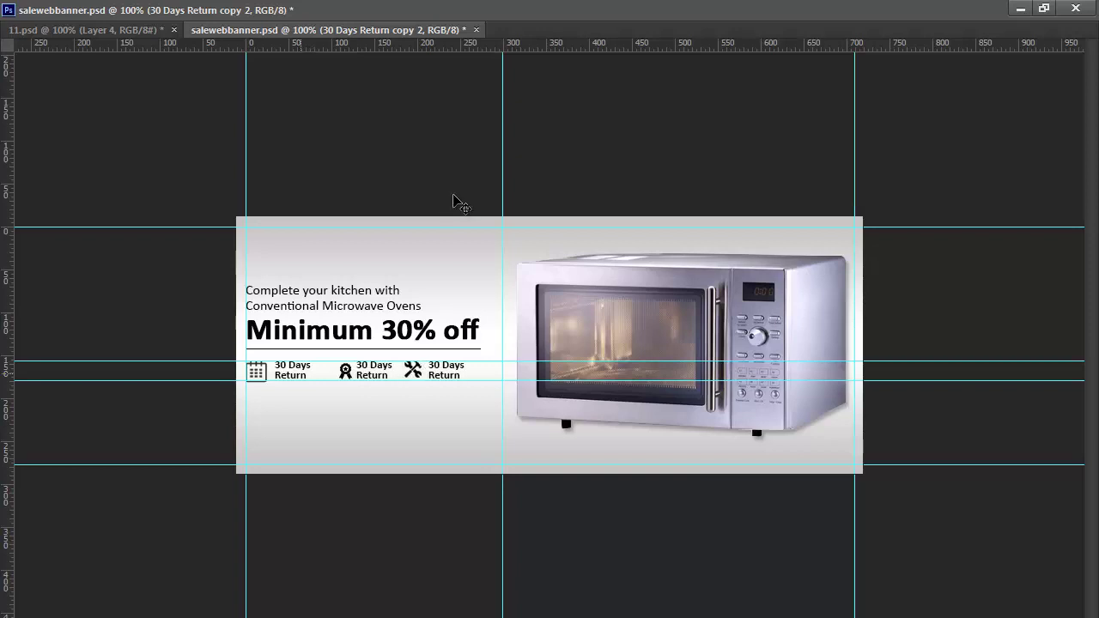
key(Right)
key(Right)
key(Right)
key(Right)
key(Right)
key(Right)
key(Right)
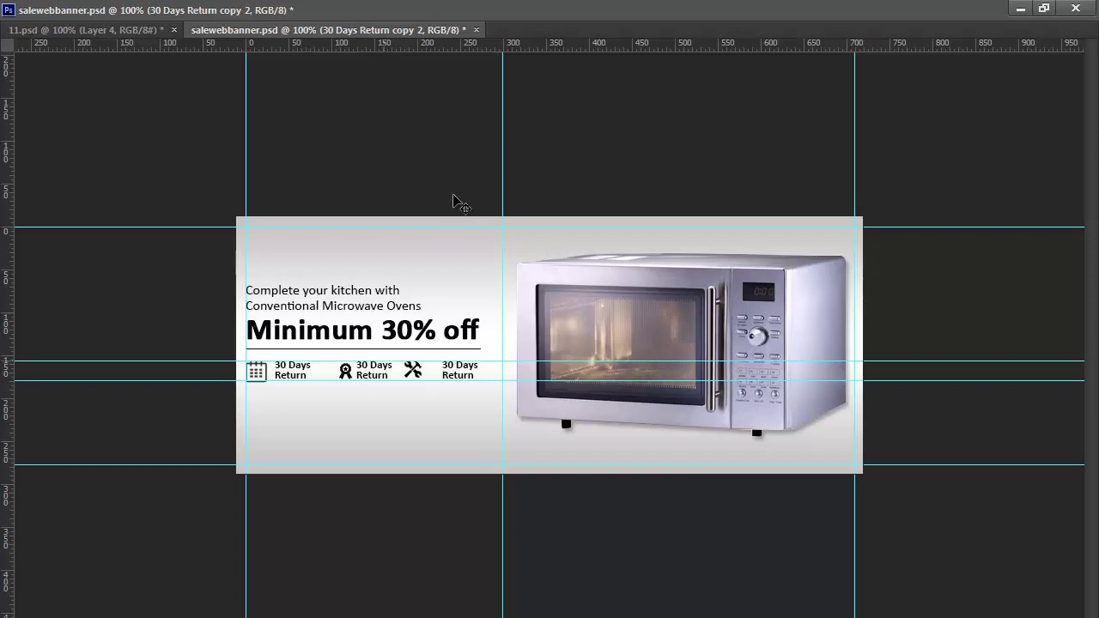
Move the tools icon about 15 px right, closer to the third caption, and save the banner
right_click(411, 367)
click(417, 374)
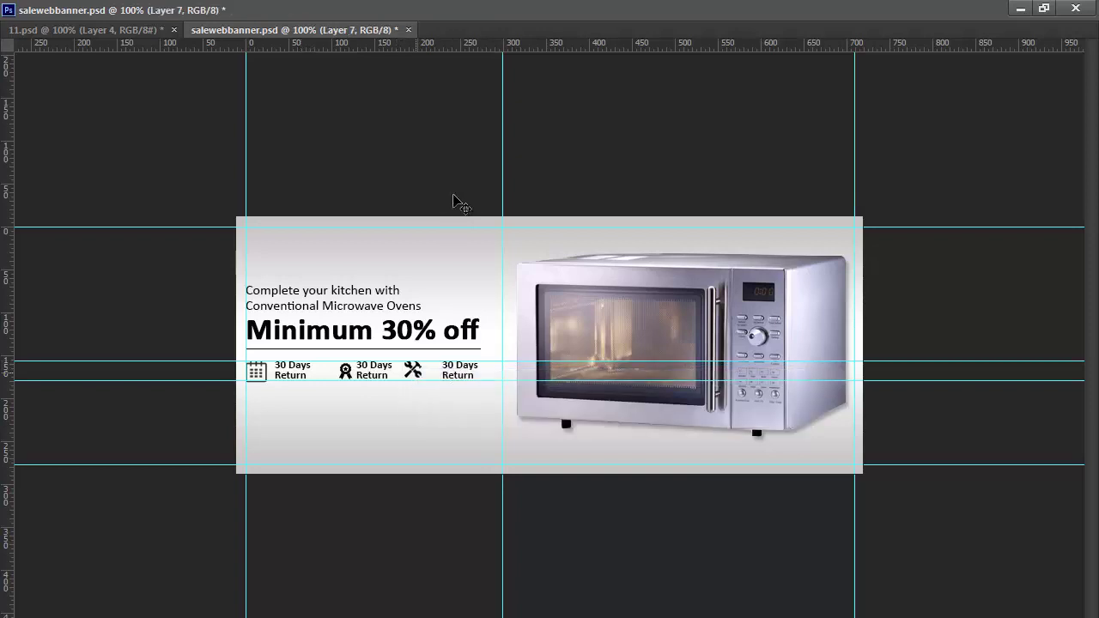
key(Right)
key(Right)
key(Right)
key(Right)
key(Right)
key(Right)
key(Right)
key(Right)
key(Right)
key(Right)
key(Right)
key(Right)
key(Right)
key(Right)
key(Right)
key(ctrl+s)
Replace the caption beside the ribbon icon with "Brand" / "Warranty" on two lines and save the banner
key(t)
click(378, 372)
key(ctrl+a)
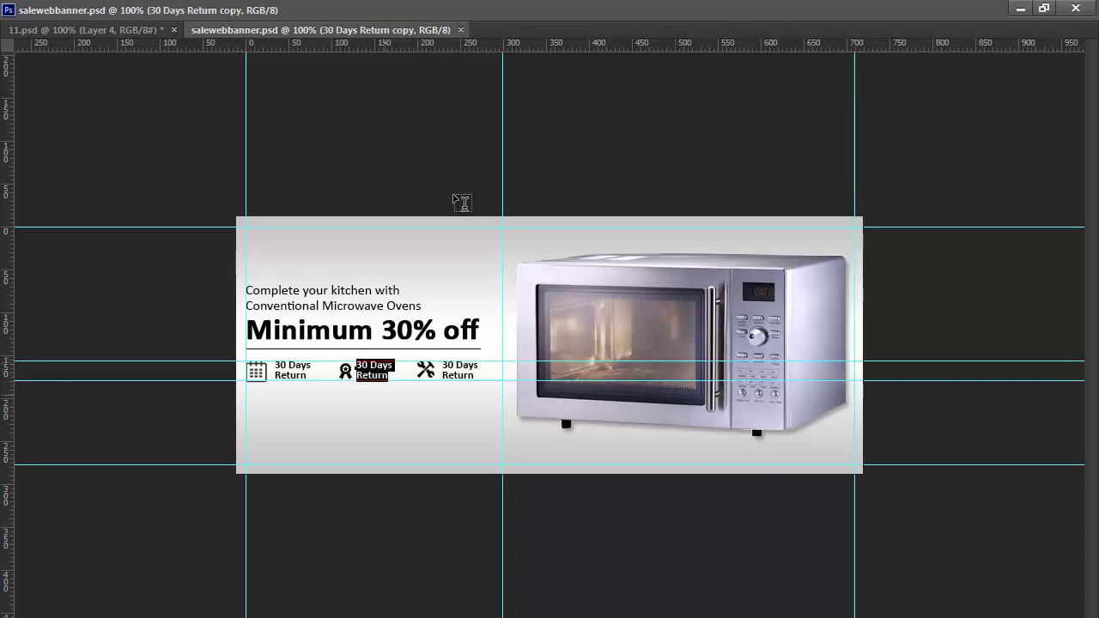
text(Brand)
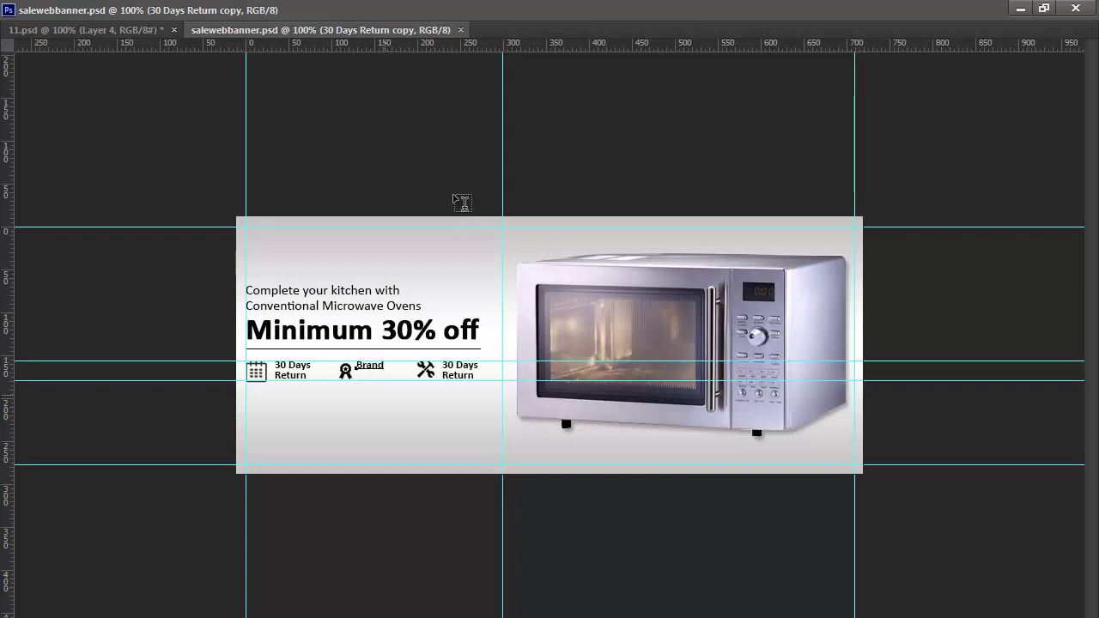
key(Return)
text(Warran)
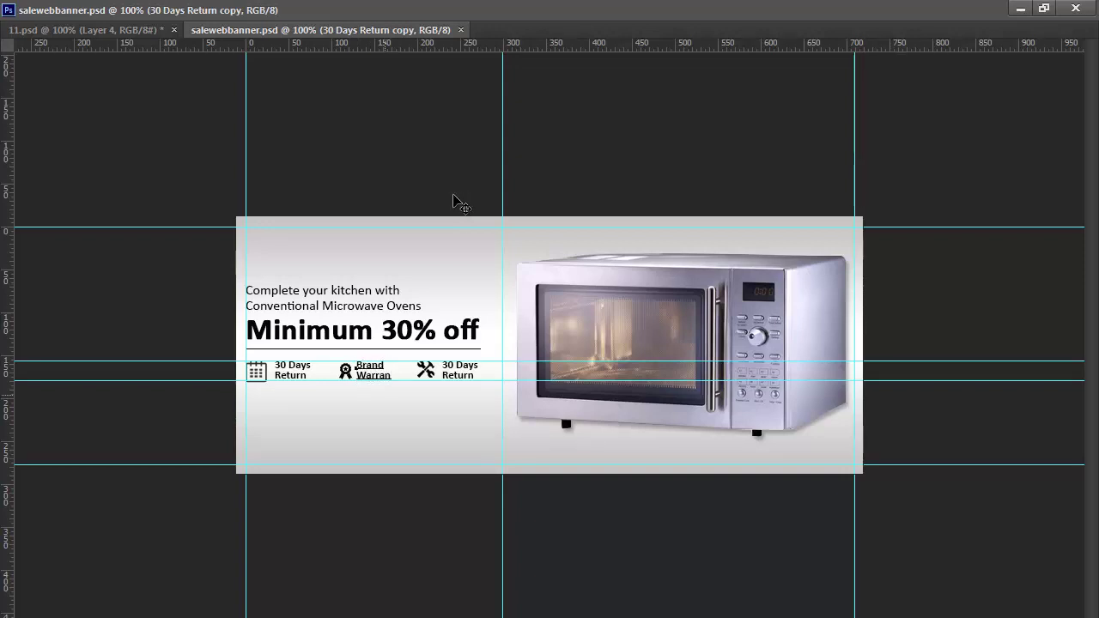
text(ty)
key(ctrl+Return)
key(ctrl+s)
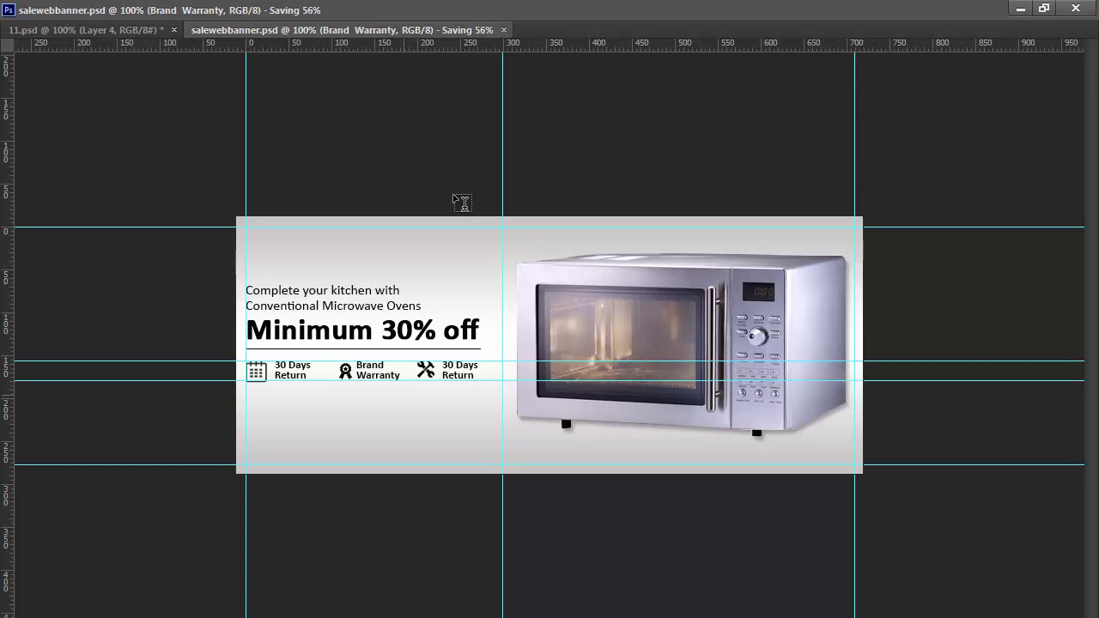
Replace the caption beside the tools icon with "Free" / "Installation" on two lines, nudge it slightly left, and save
drag(442, 364, 469, 399)
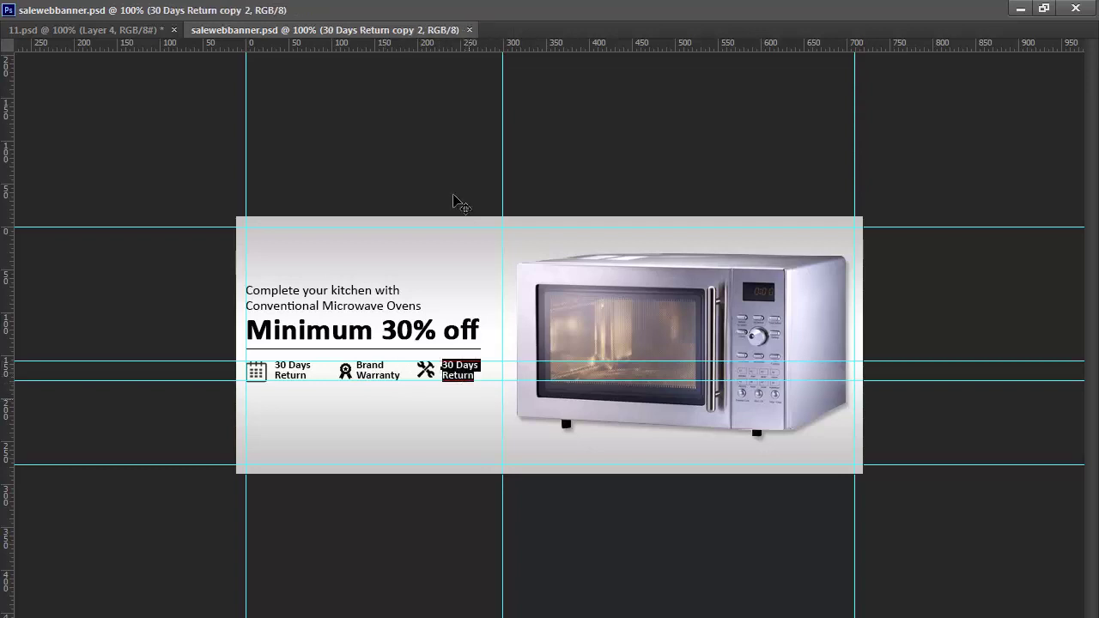
text(Free)
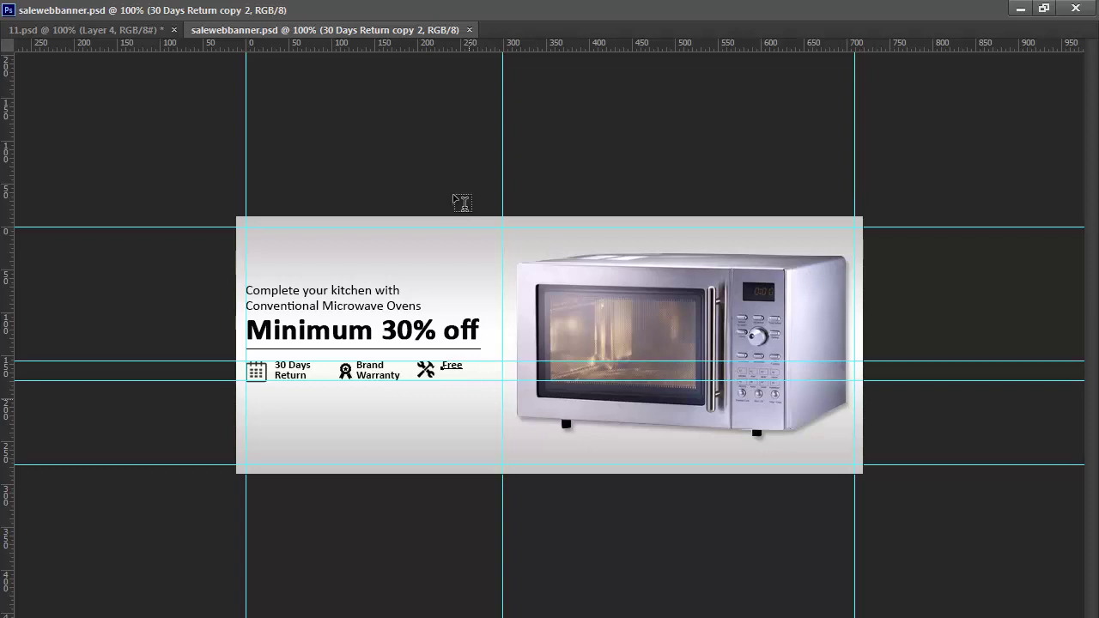
key(Return)
text(Installation)
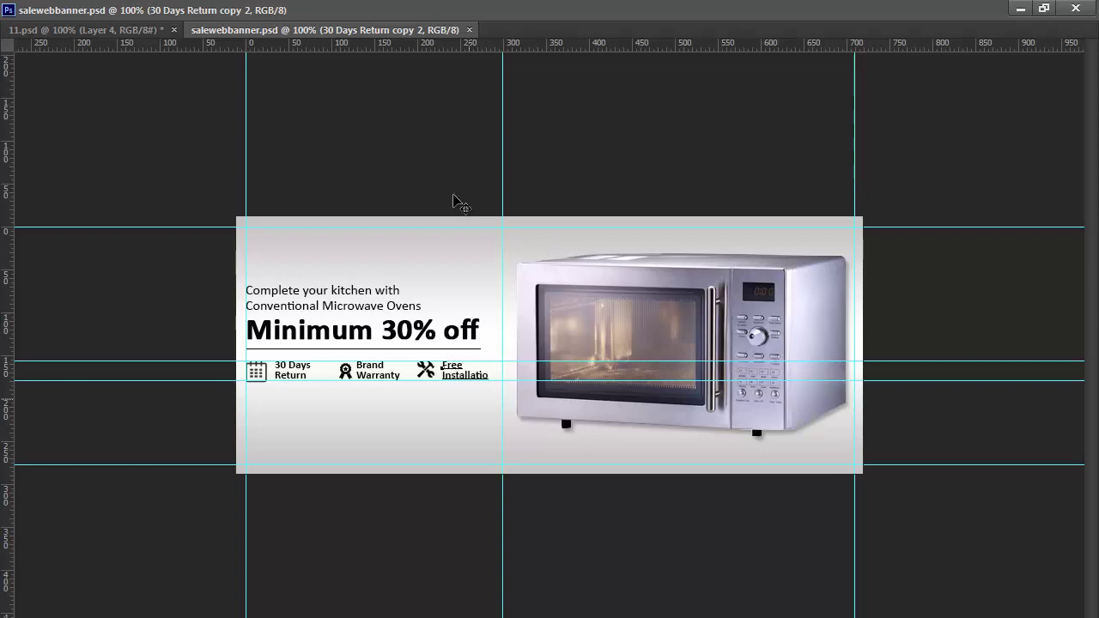
key(ctrl+Return)
key(ctrl+s)
key(Left)
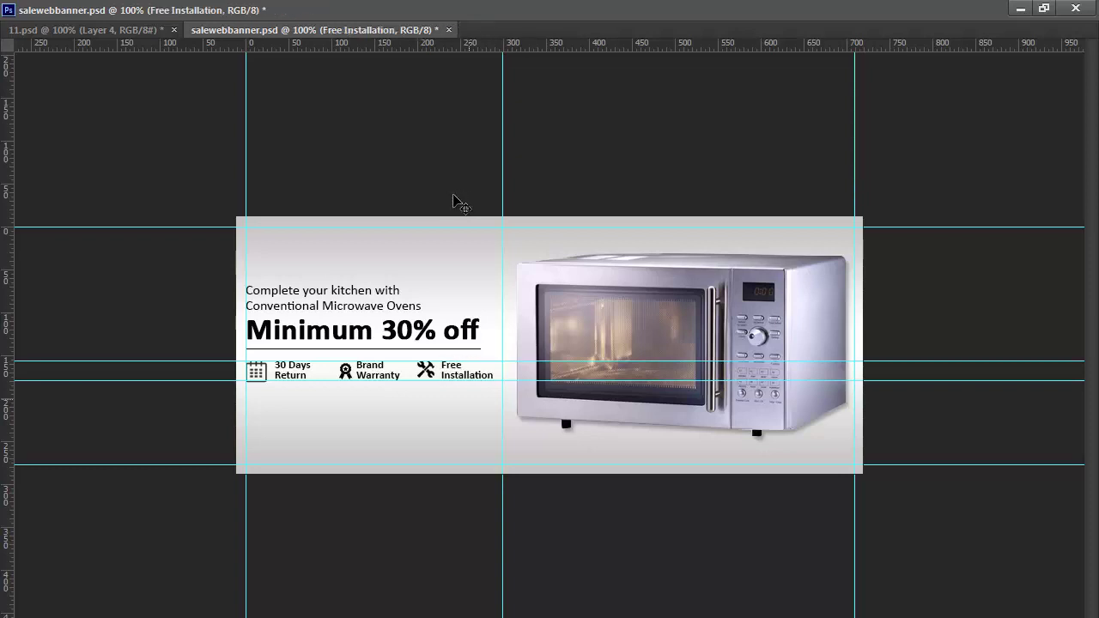
key(Tab)
key(ctrl+s)
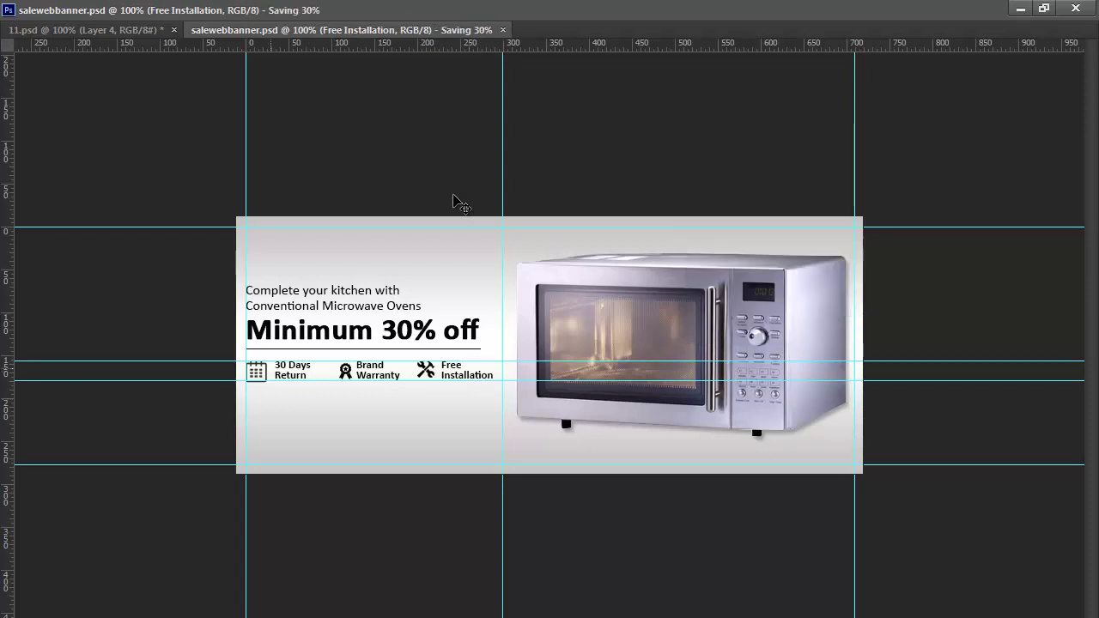
Nudge the "30 Days Return" caption left, right up to the calendar icon
right_click(278, 365)
click(331, 378)
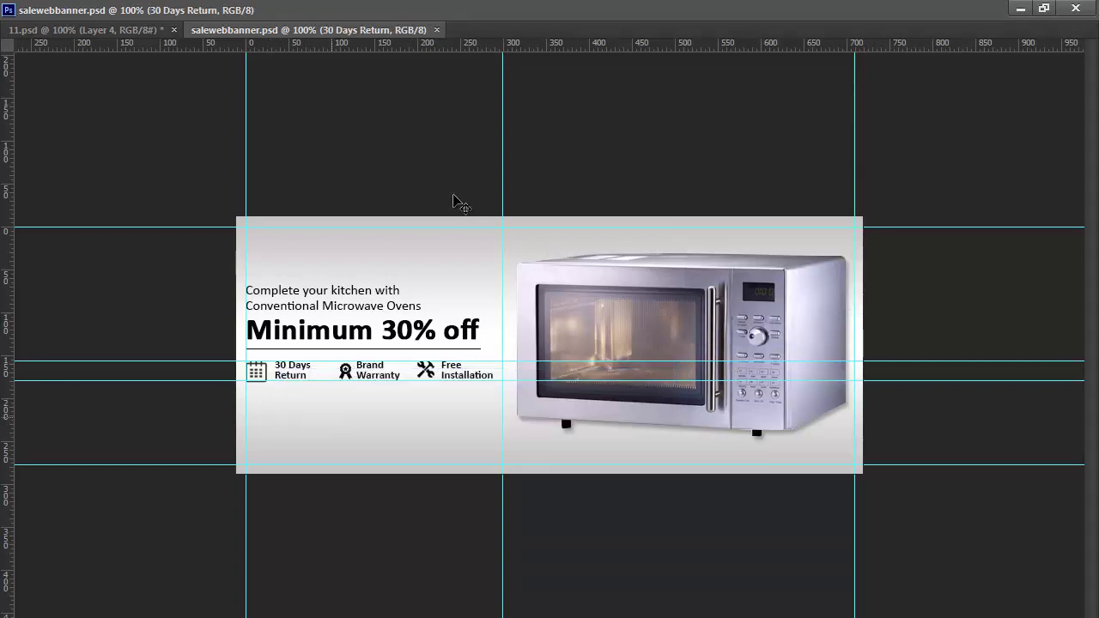
key(Left)
key(Left)
key(Left)
key(Left)
key(Left)
key(Left)
key(Left)
key(Left)
key(Left)
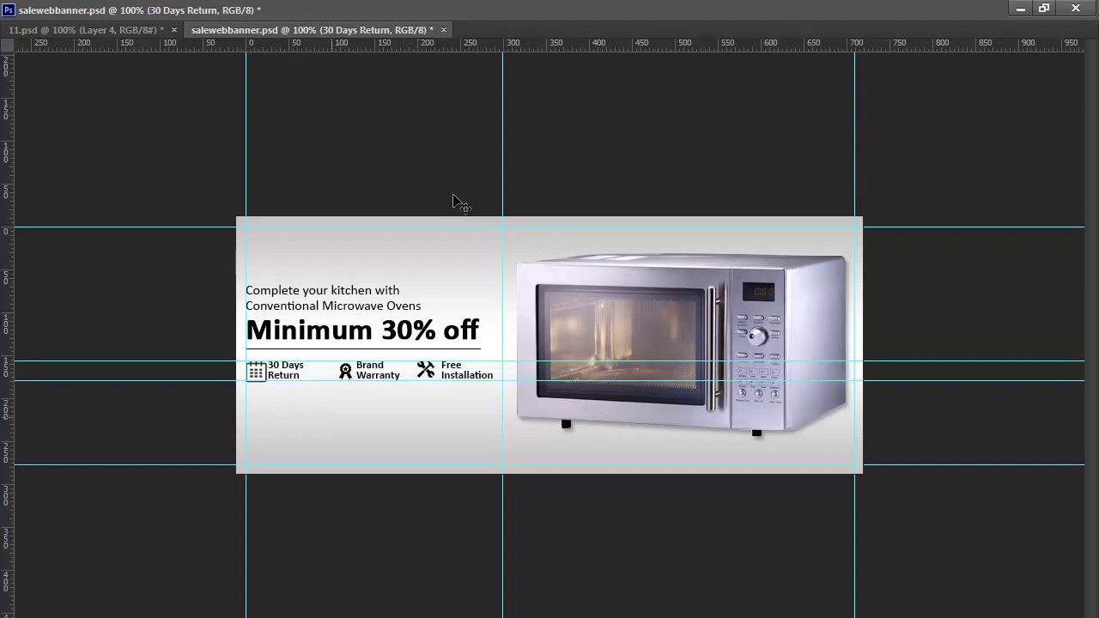
Align the "30 Days Return" caption against the calendar icon and offset it 10 px to the right for spacing
key(Left)
key(Left)
key(Left)
key(shift+Right)
Nudge the "Brand Warranty" caption against the ribbon icon and offset it 10 px to the right
right_click(360, 370)
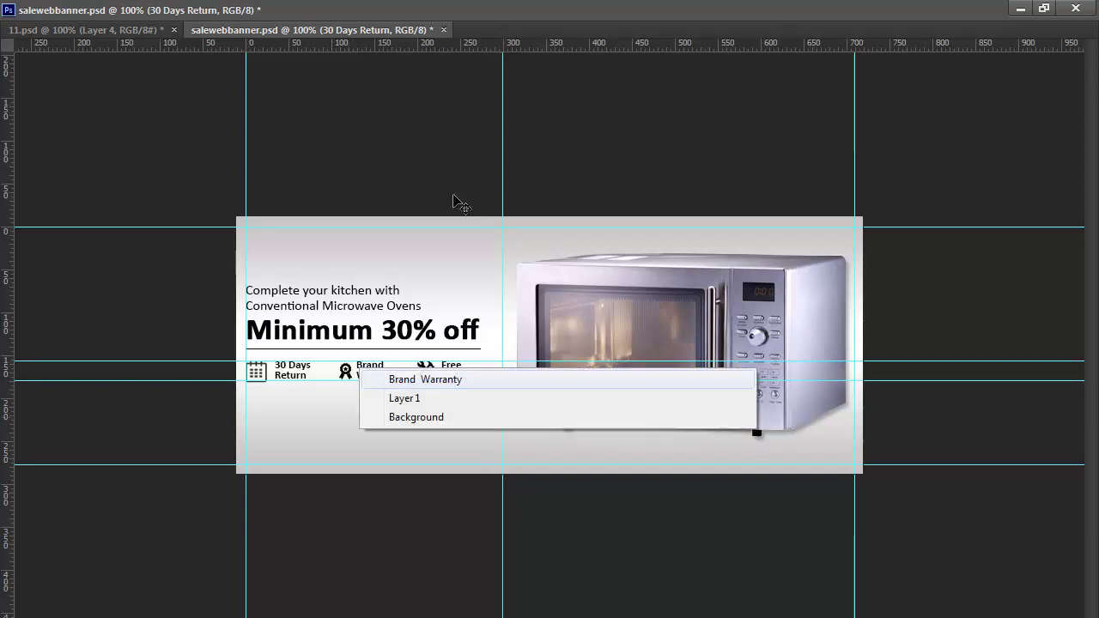
click(370, 380)
key(Left)
key(Left)
key(Left)
key(Left)
key(Left)
key(Left)
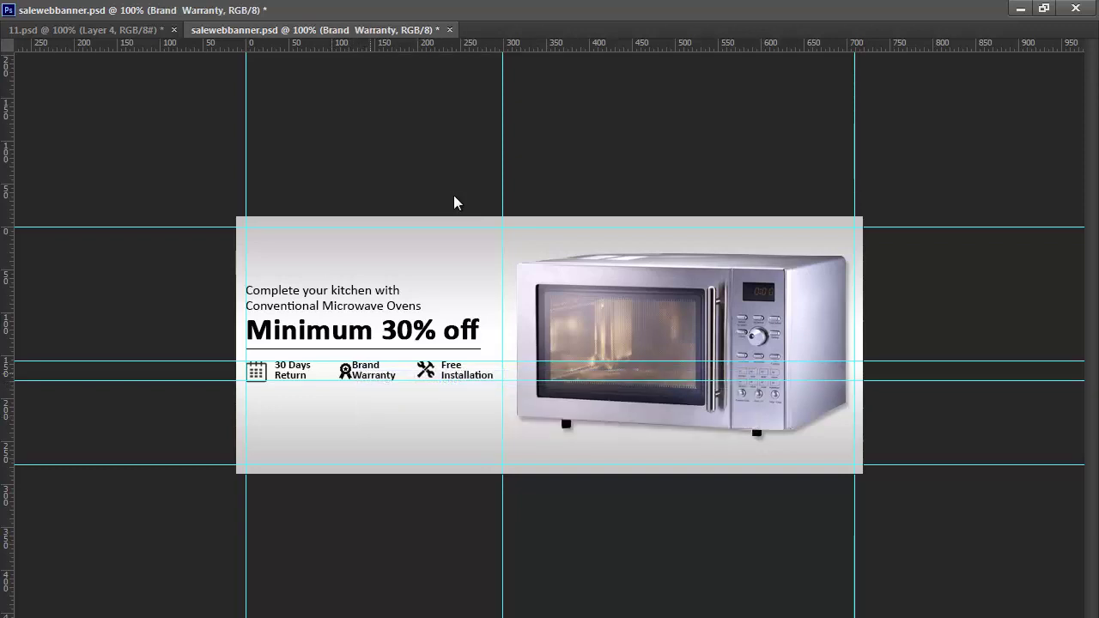
key(shift+Right)
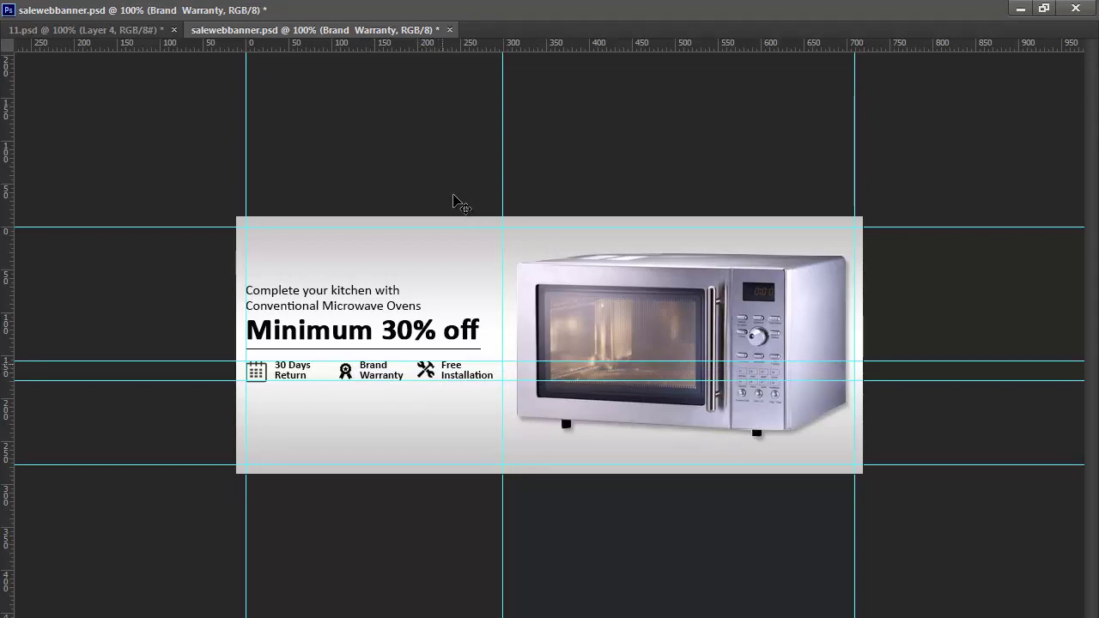
Nudge the "Free Installation" caption against the tools icon and offset it 10 px to the right
click(461, 372)
key(Left)
key(Left)
key(Left)
key(Left)
key(Left)
key(Left)
key(Left)
key(Left)
key(Left)
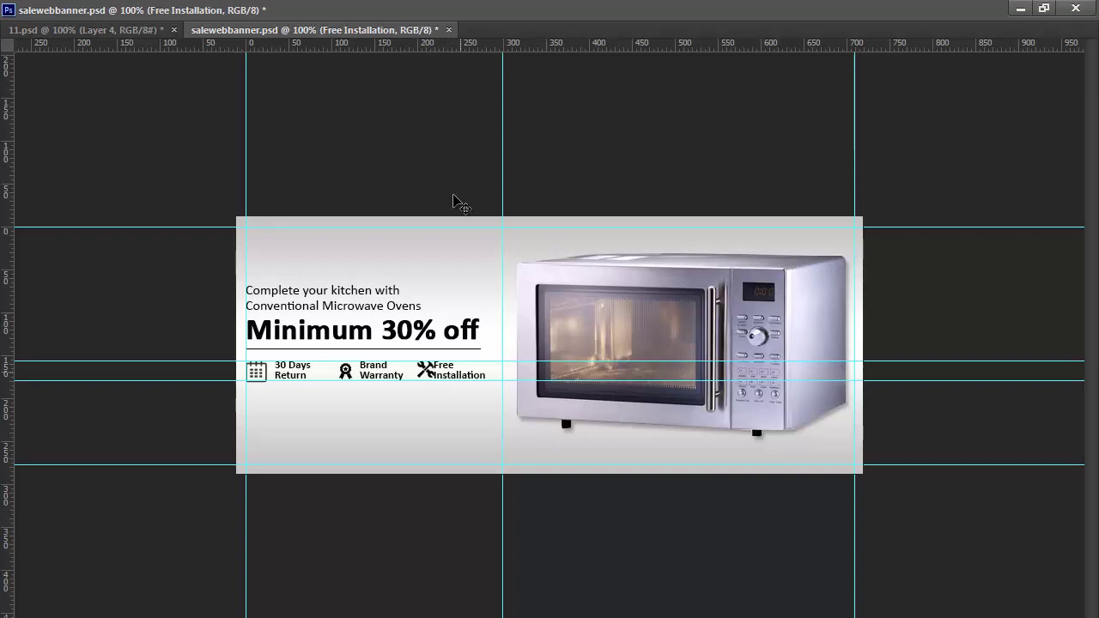
key(shift+Right)
Select the ribbon icon's layer, Layer 6, and save the banner
right_click(347, 371)
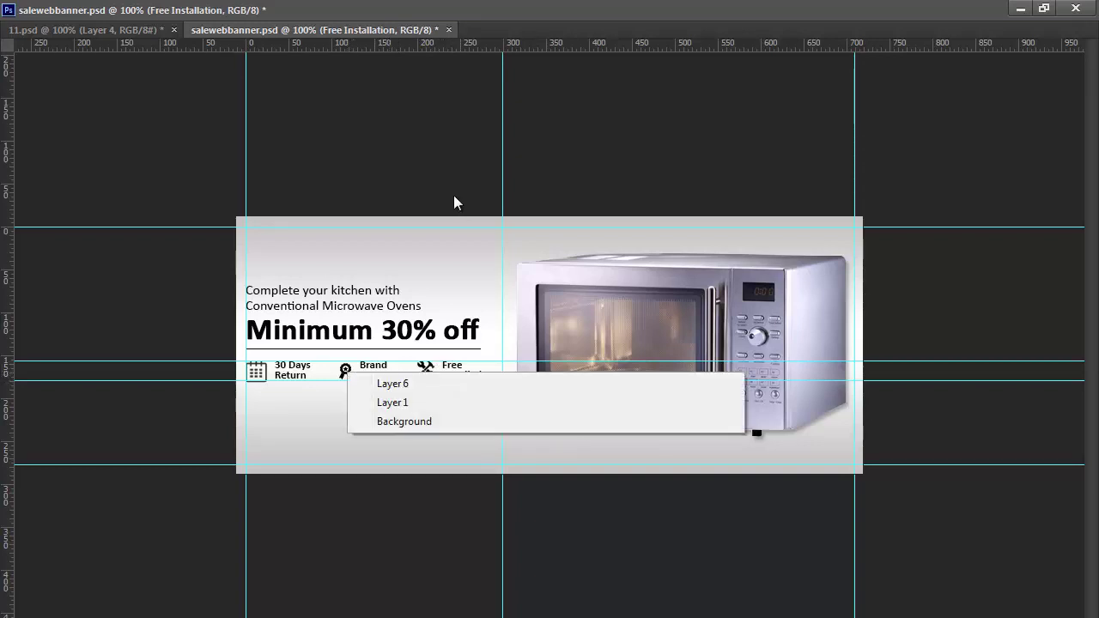
click(393, 383)
right_click(347, 371)
click(393, 383)
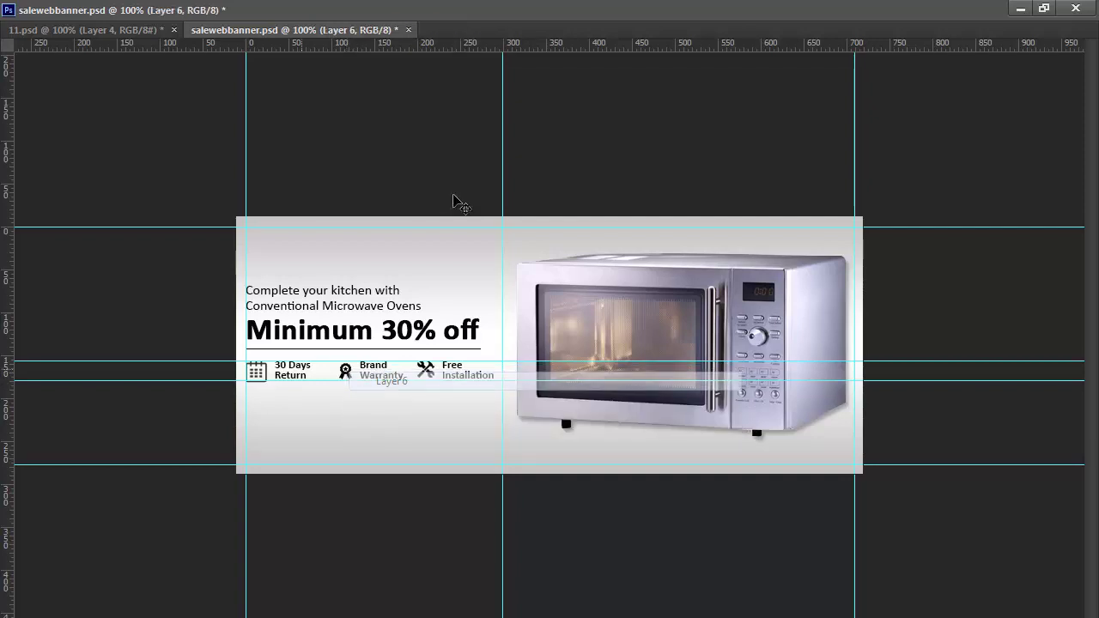
right_click(253, 366)
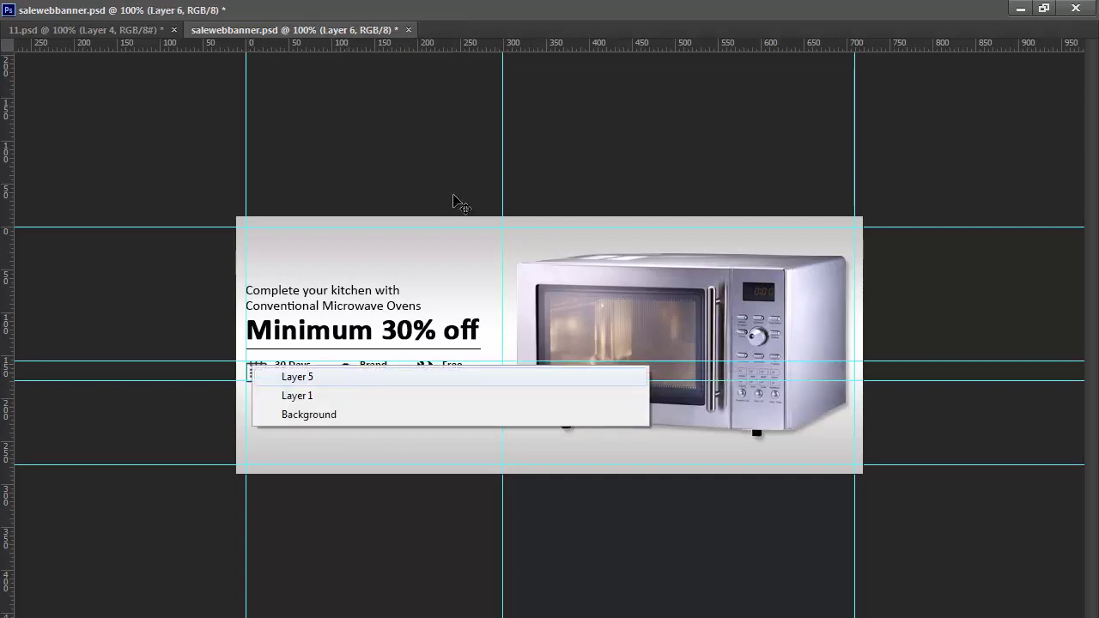
click(297, 376)
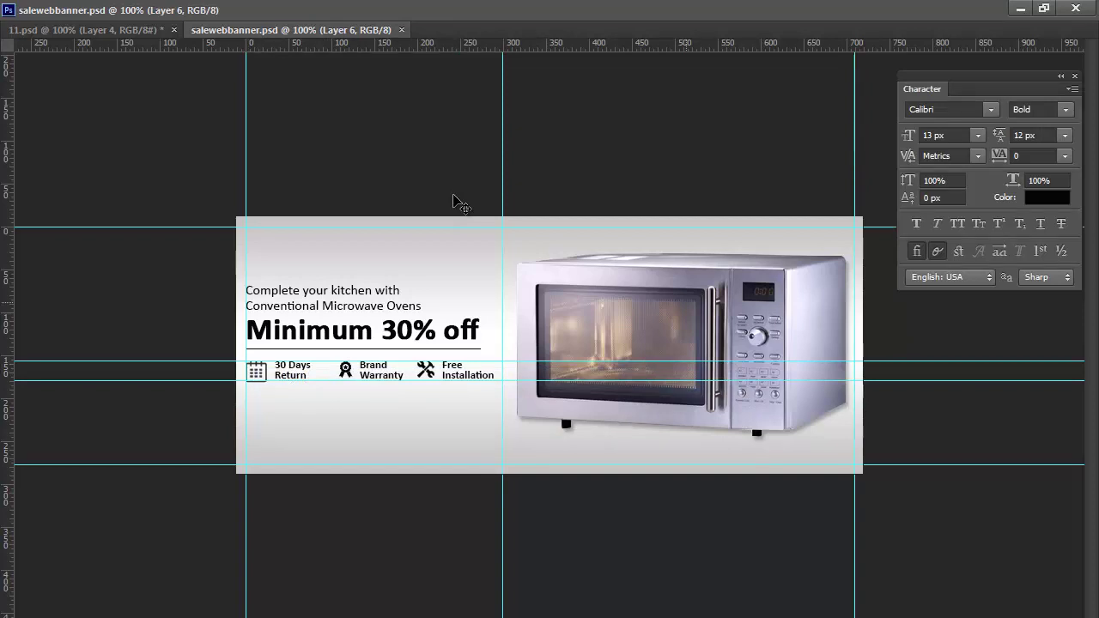
Toggle the guides off and on to examine the banner layout without them
key(ctrl+semicolon)
key(ctrl+semicolon)
key(ctrl+semicolon)
key(ctrl+semicolon)
key(ctrl+semicolon)
key(ctrl+semicolon)
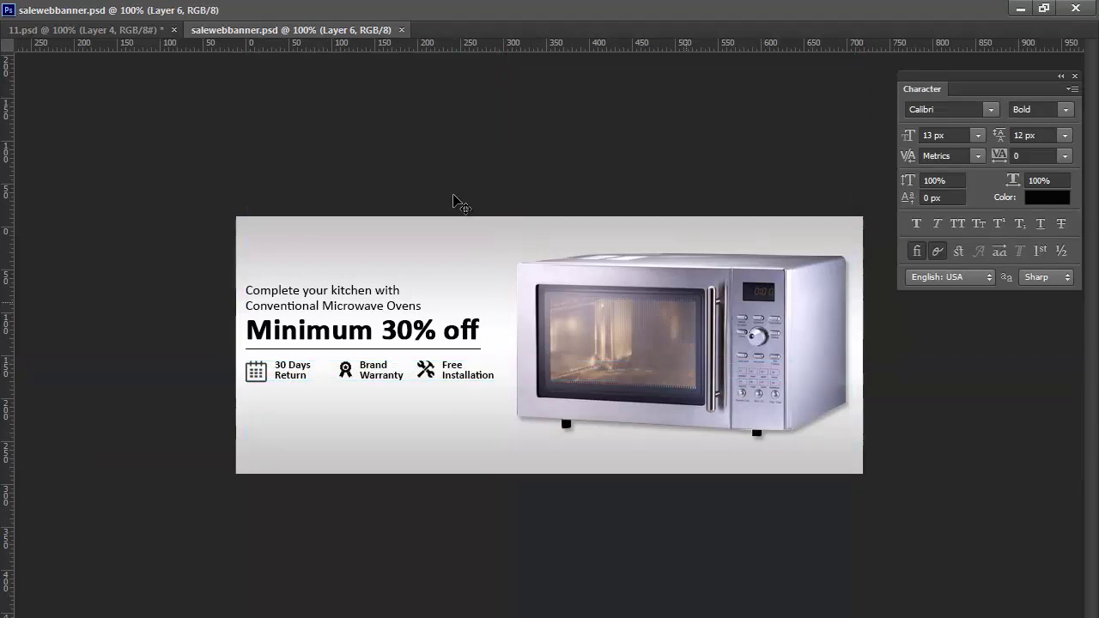
key(ctrl+semicolon)
key(ctrl+semicolon)
key(ctrl+semicolon)
key(ctrl+semicolon)
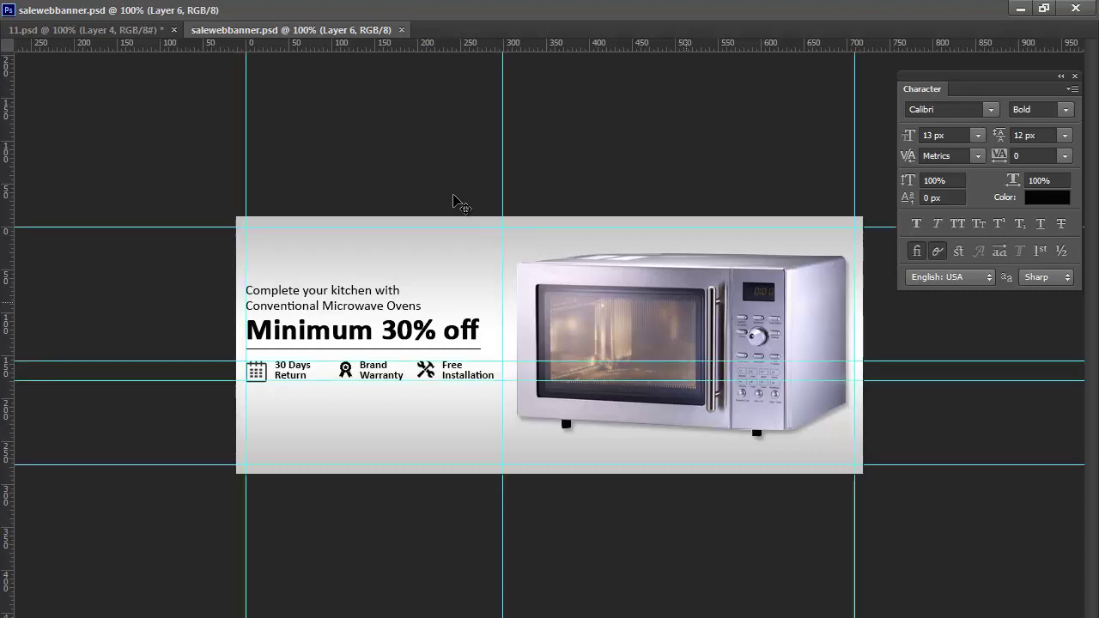
Draw a black rounded rectangle button with a 3 px radius, about 124 × 31 px, below the icon row, starting at the left guide
key(Tab)
key(Tab)
key(f)
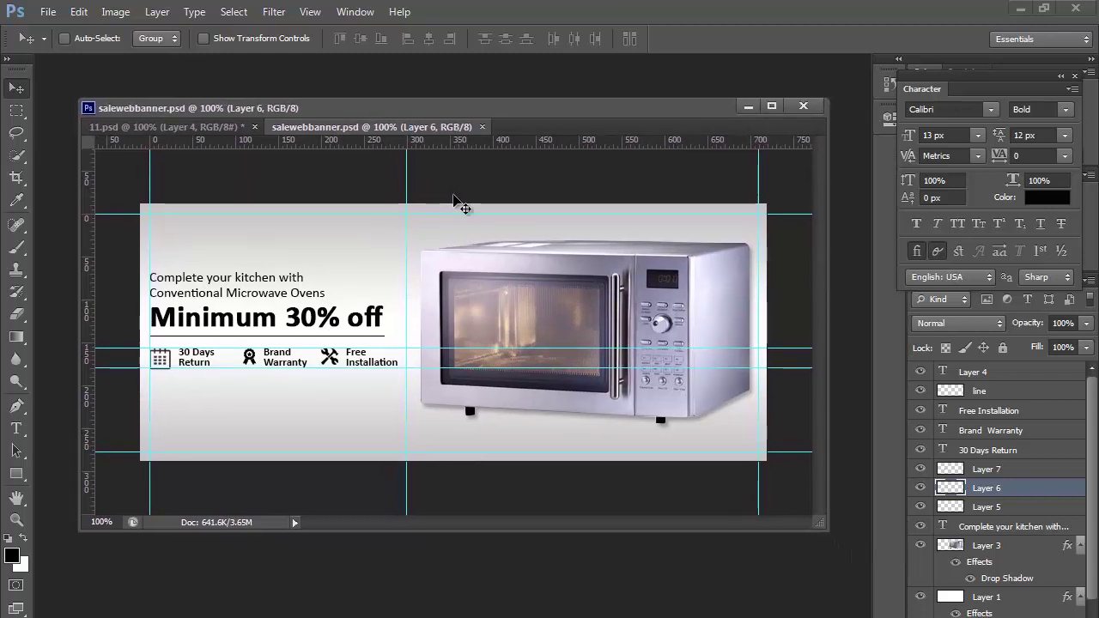
key(u)
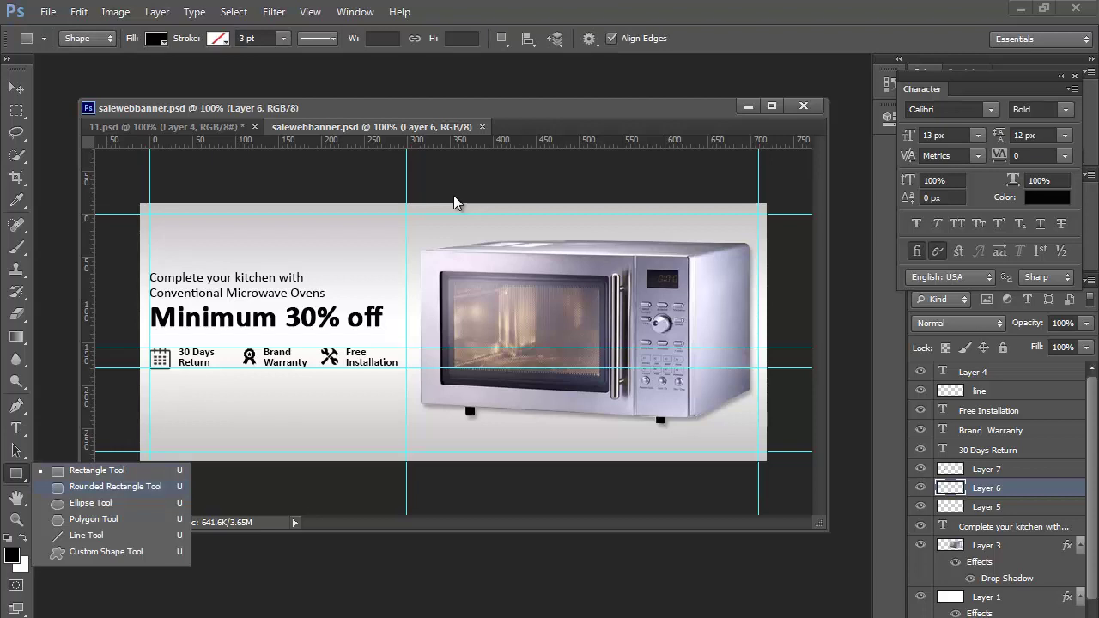
click(115, 487)
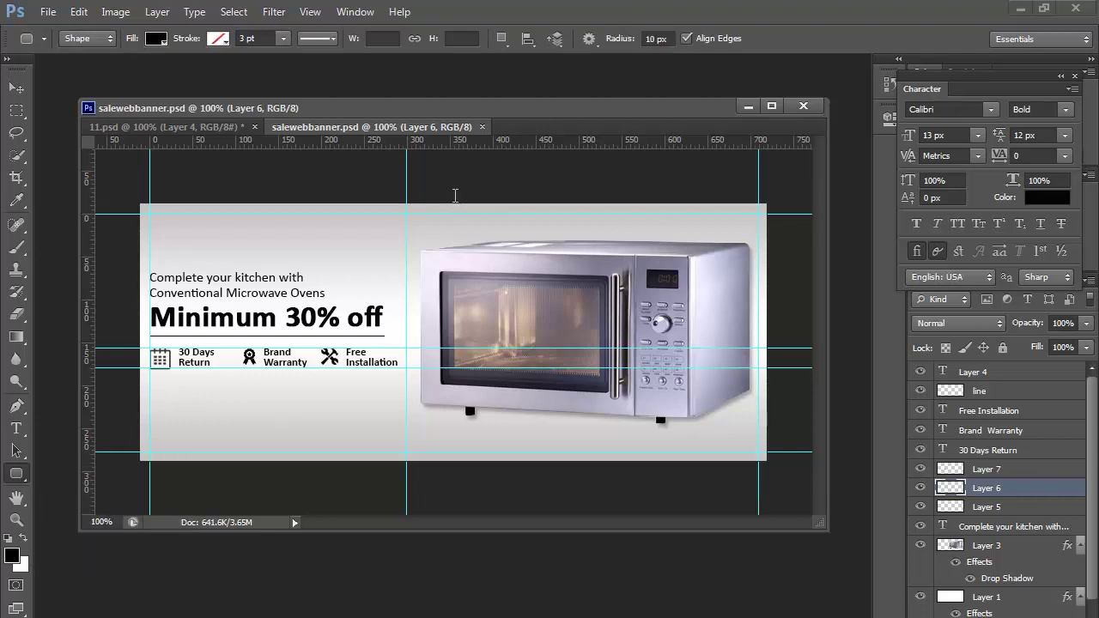
click(655, 39)
text(3)
key(Return)
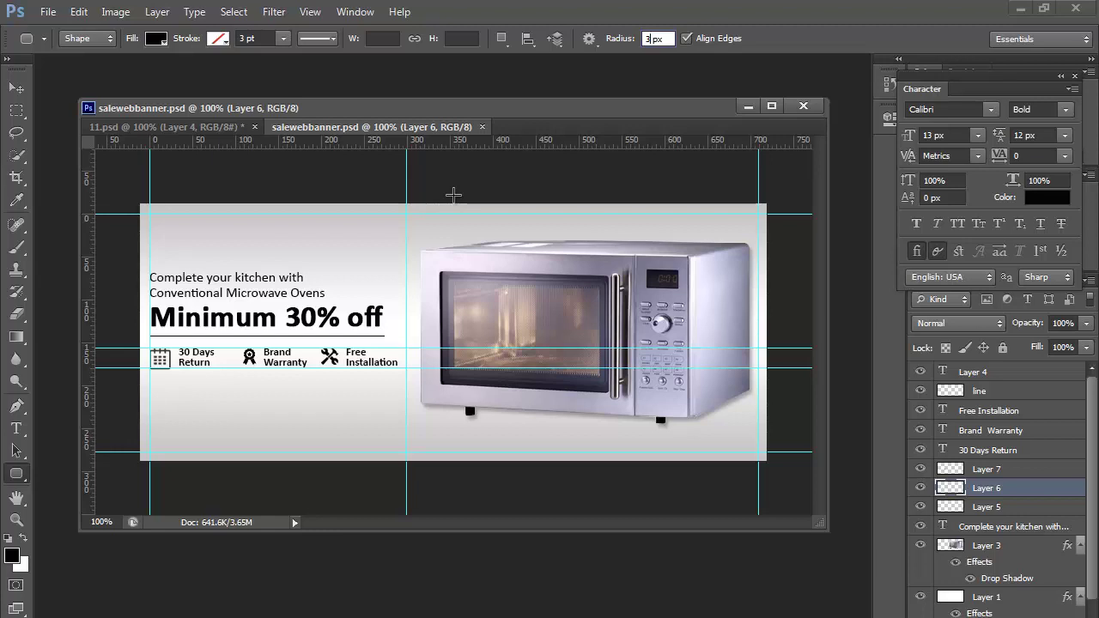
drag(149, 389, 256, 417)
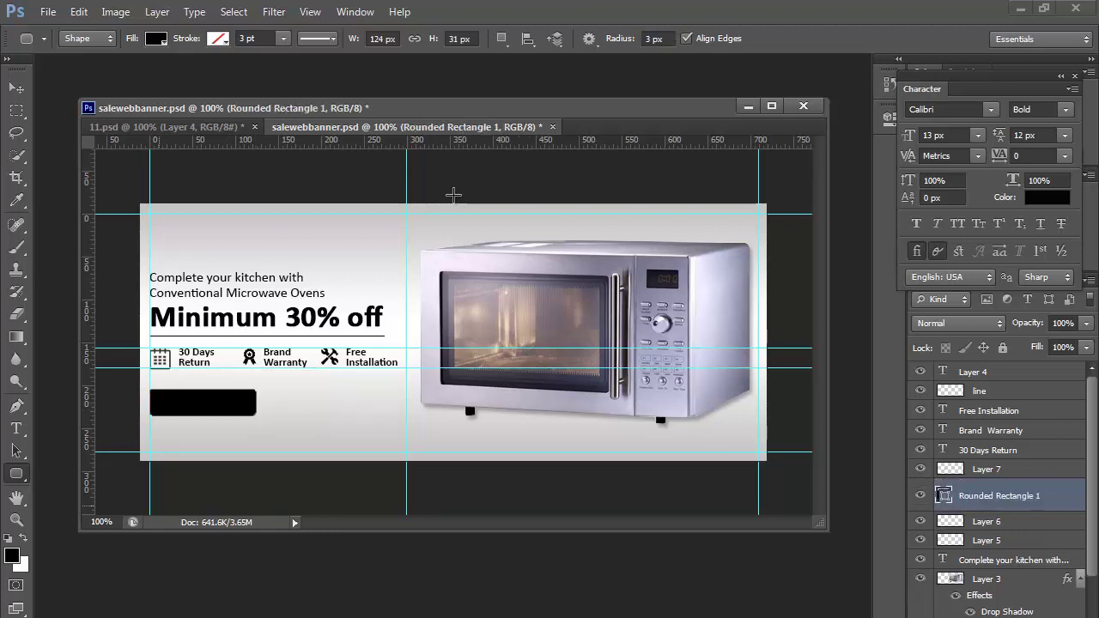
key(v)
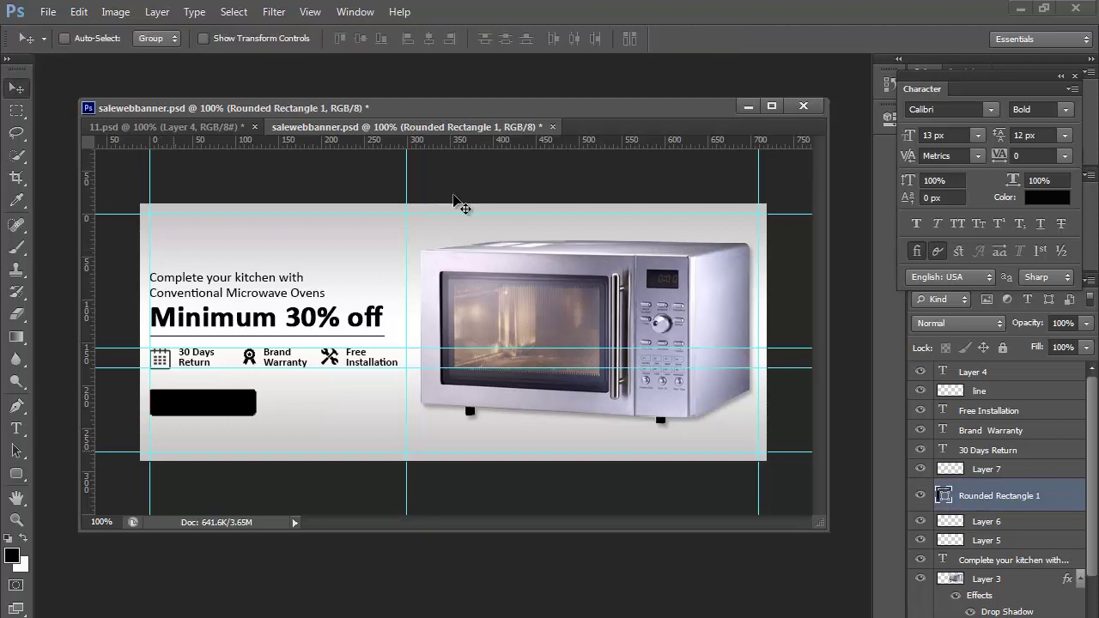
key(Tab)
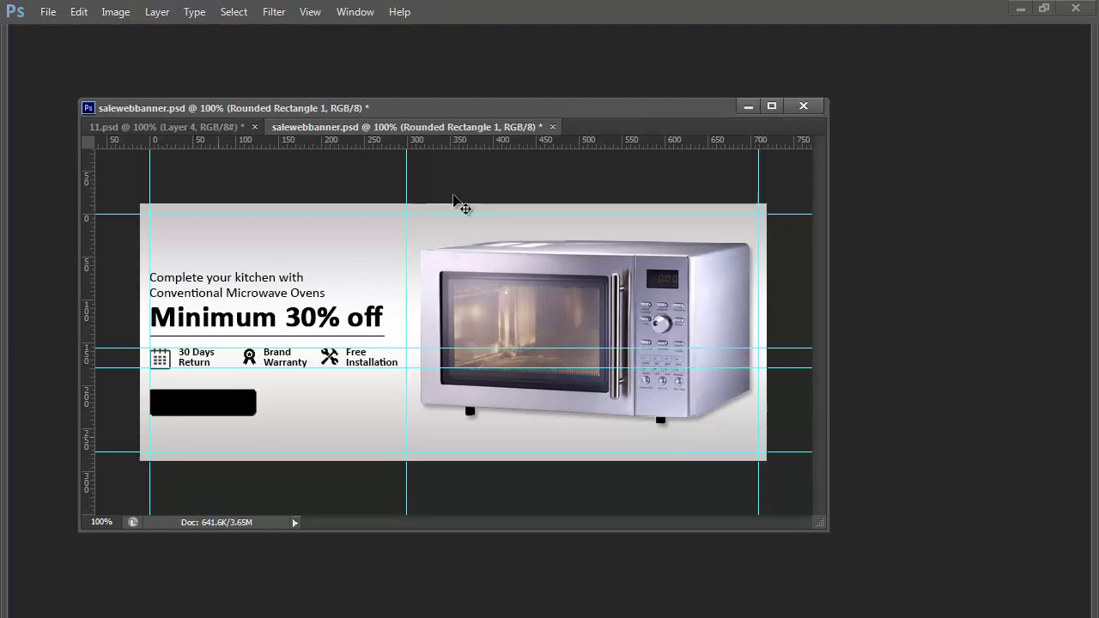
key(ctrl+h)
key(ctrl+h)
key(Tab)
key(Tab)
right_click(628, 286)
click(222, 282)
right_click(455, 199)
key(Return)
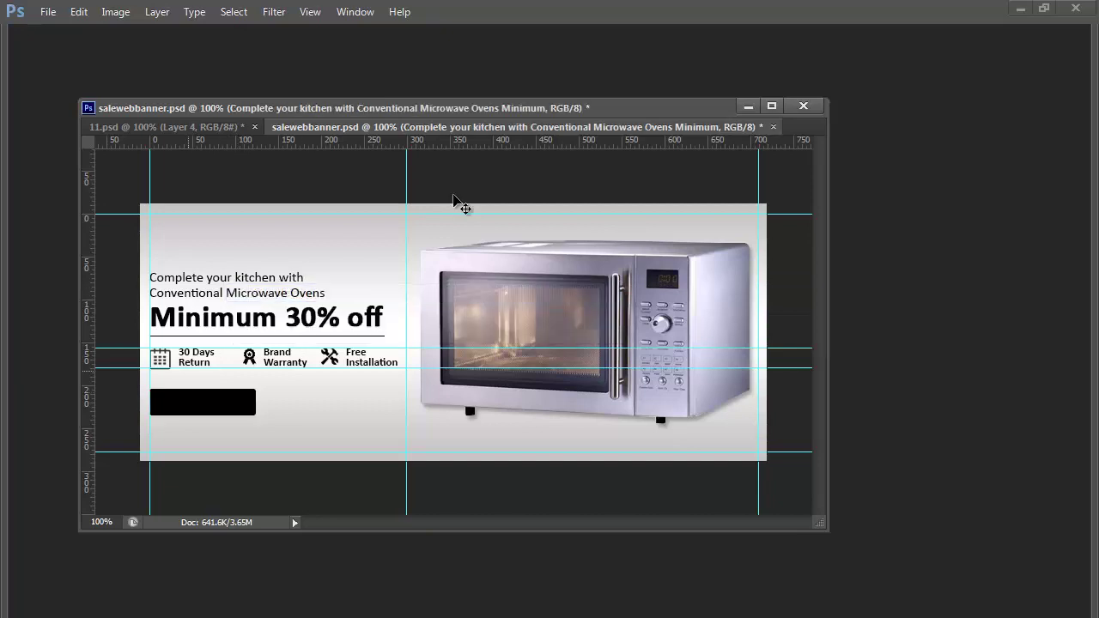
Try to turn the "30 Days Return" caption itself into white "SHOP NOW" text on the black button, and undo it
right_click(455, 199)
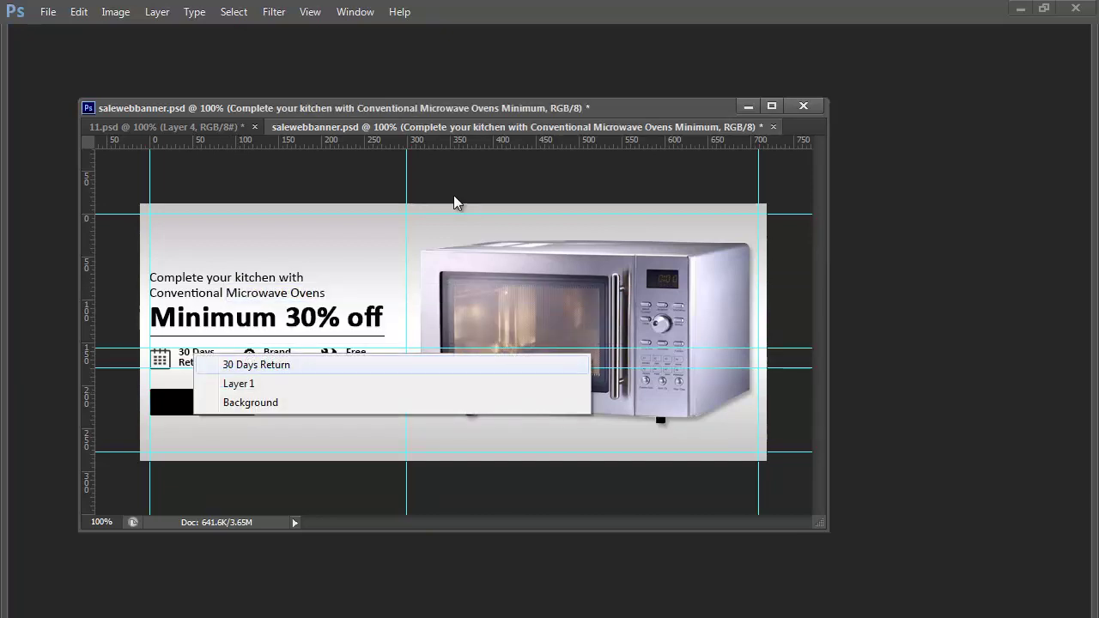
key(Return)
mouse_move(205, 360)
mouse_down()
mouse_move(539, 369)
mouse_move(216, 403)
mouse_up()
key(ctrl+BackSpace)
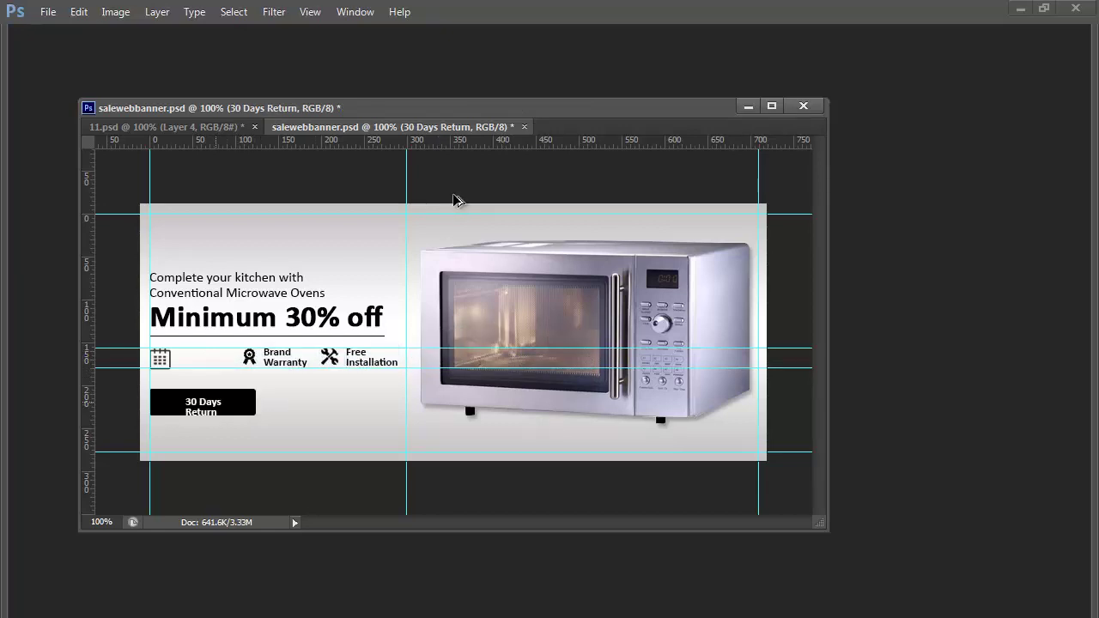
key(Return)
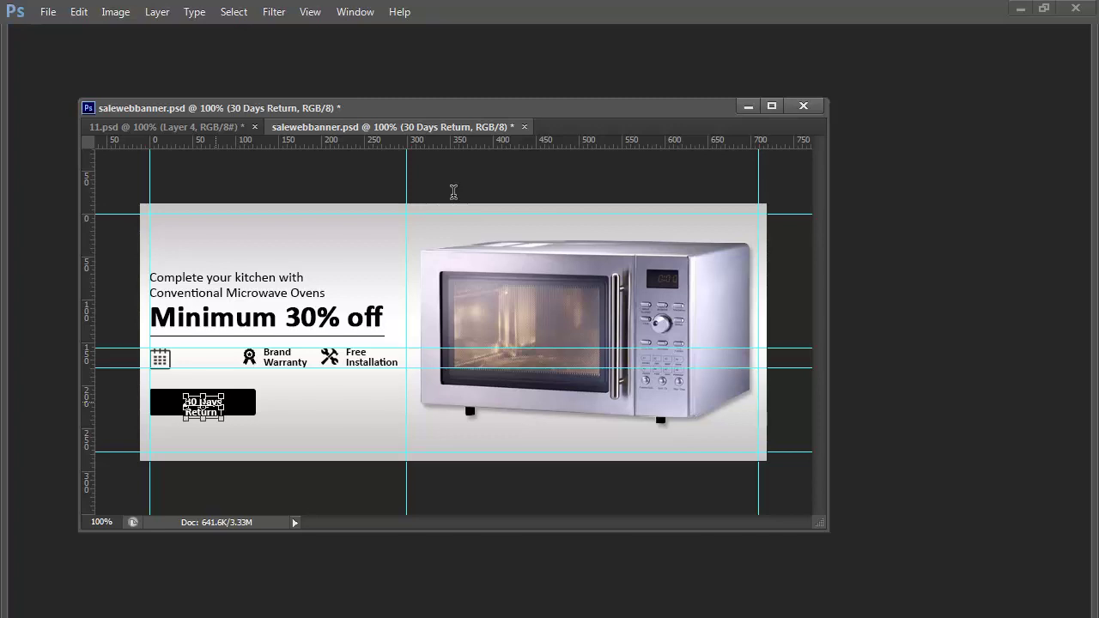
text(SH)
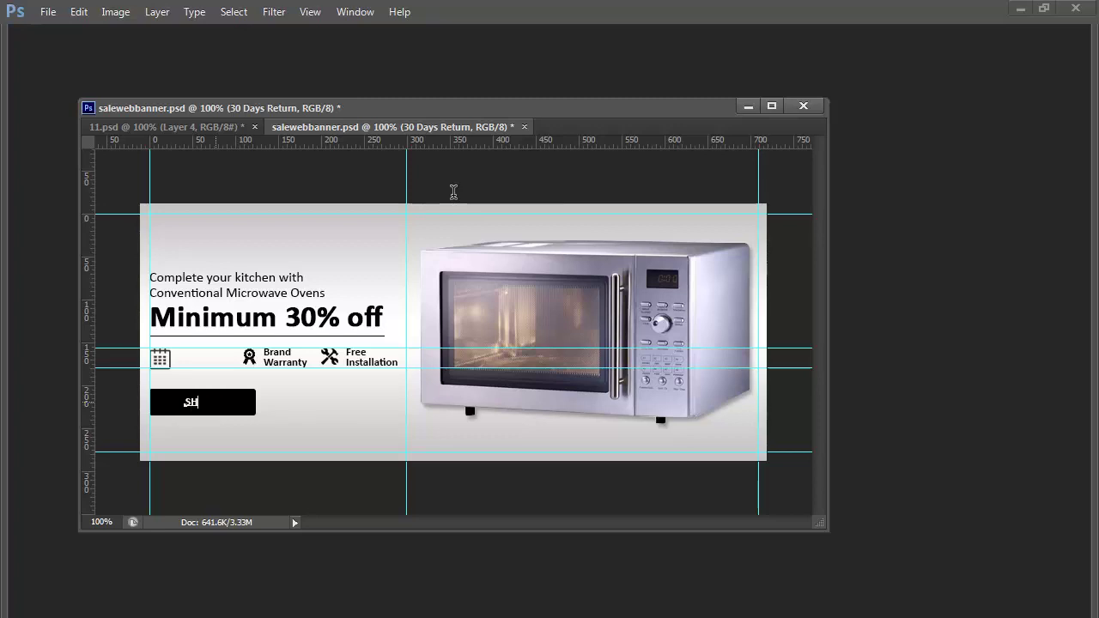
text(OP NOW)
key(ctrl+Return)
key(ctrl+s)
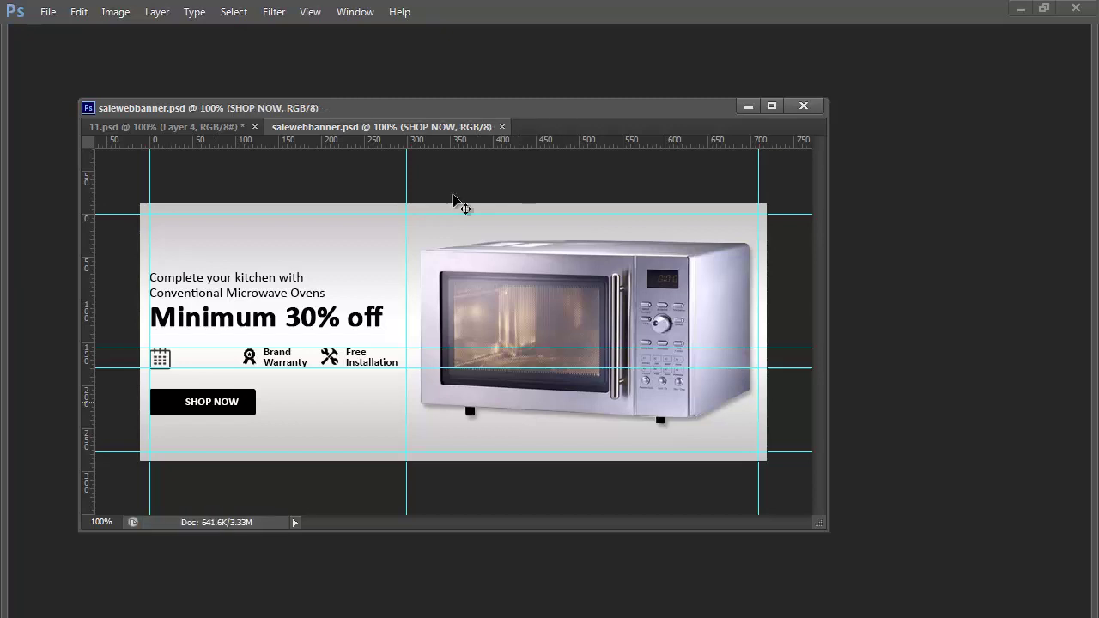
key(ctrl+z)
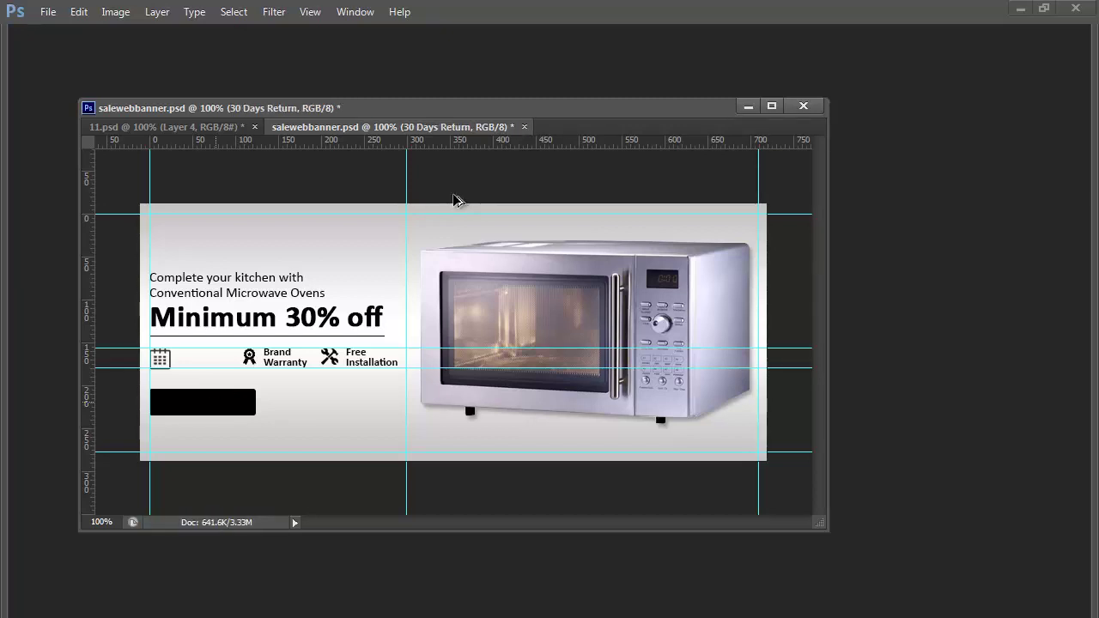
key(ctrl+z)
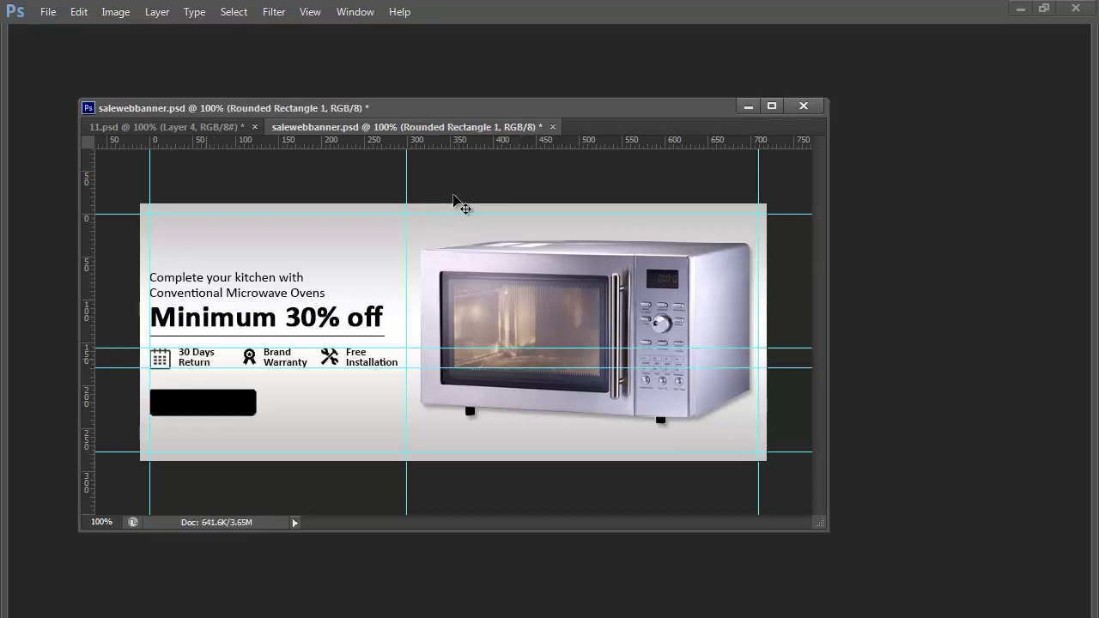
Duplicate the "30 Days Return" caption straight down onto the black button and fill the copy with white
right_click(207, 353)
right_click(204, 354)
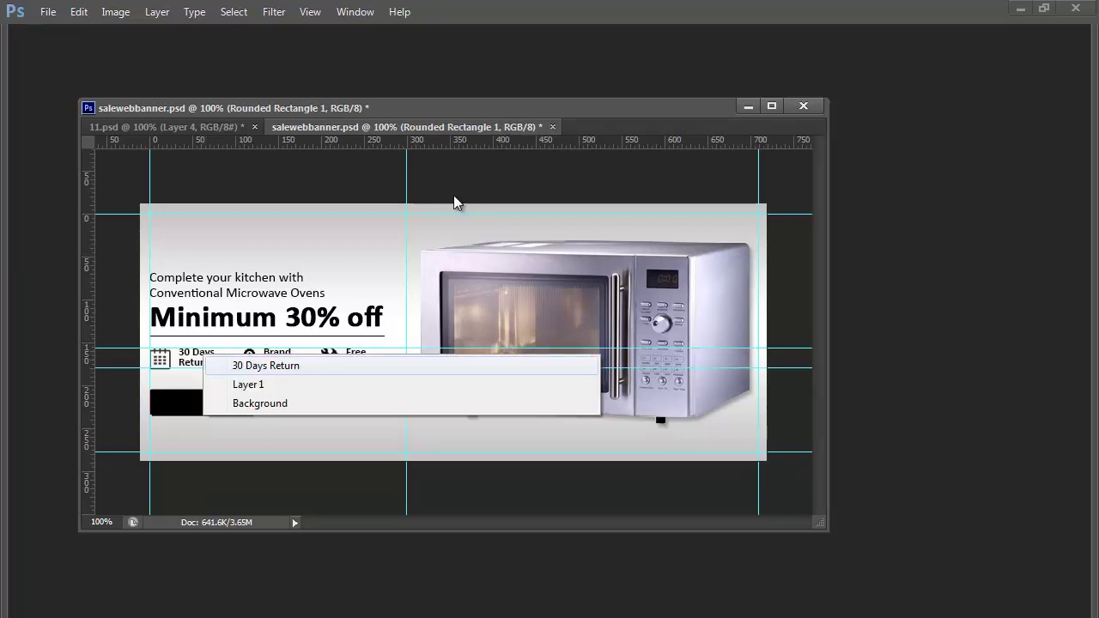
click(221, 365)
drag(213, 353, 213, 394)
key(ctrl+BackSpace)
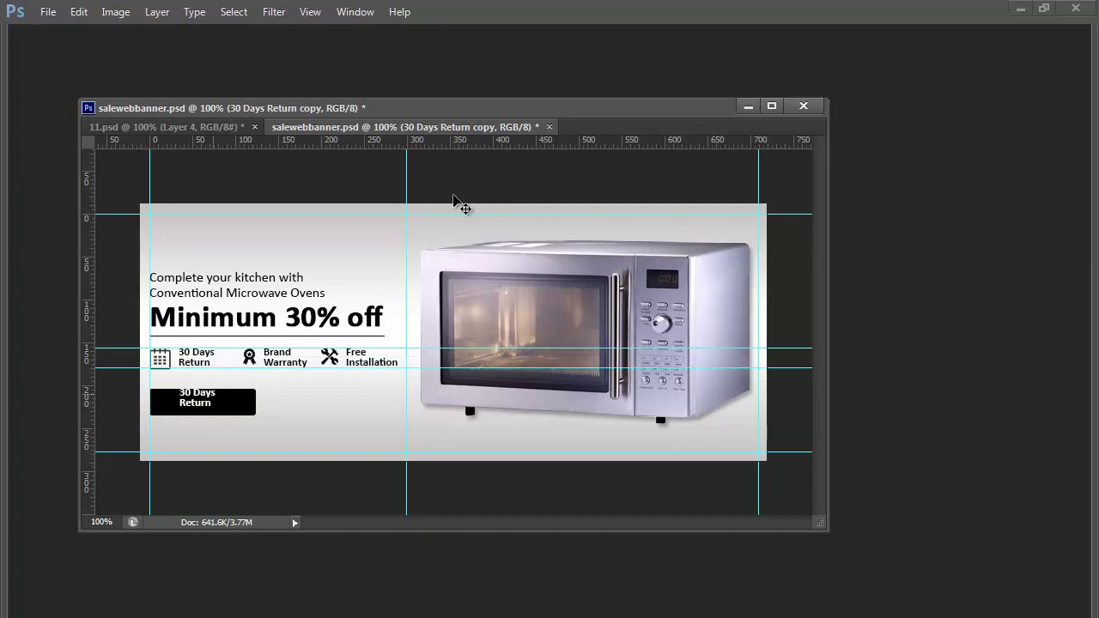
Replace the copied caption's text with "SHOP NOW", save the banner, and move the text to the button's vertical middle
key(t)
key(Return)
text(SH)
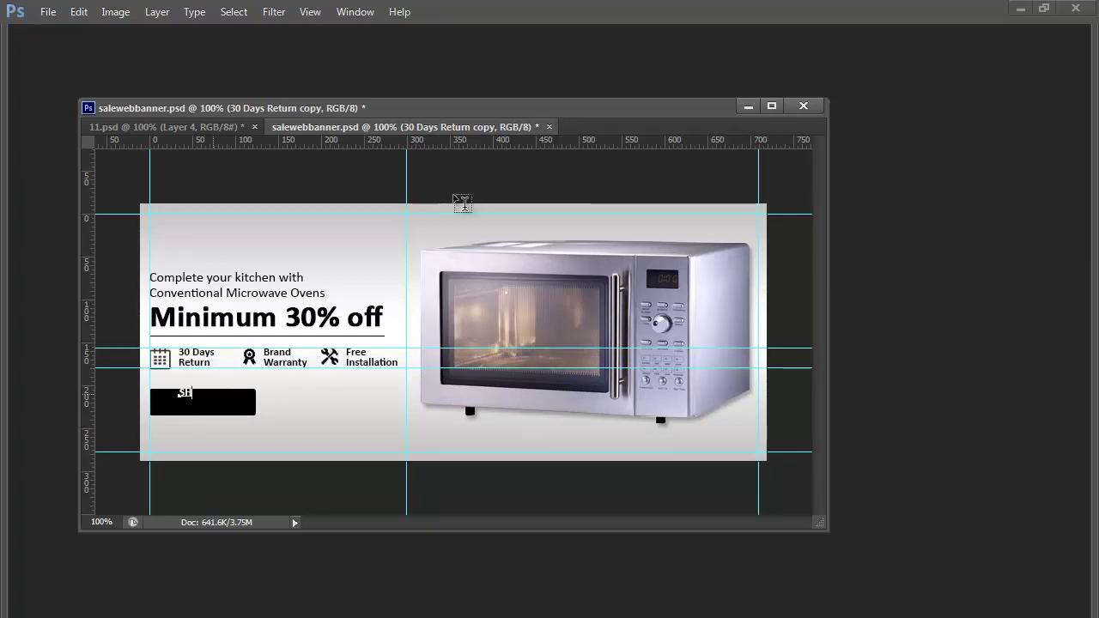
text(OP NOW)
key(ctrl+Return)
key(ctrl+s)
drag(213, 394, 217, 404)
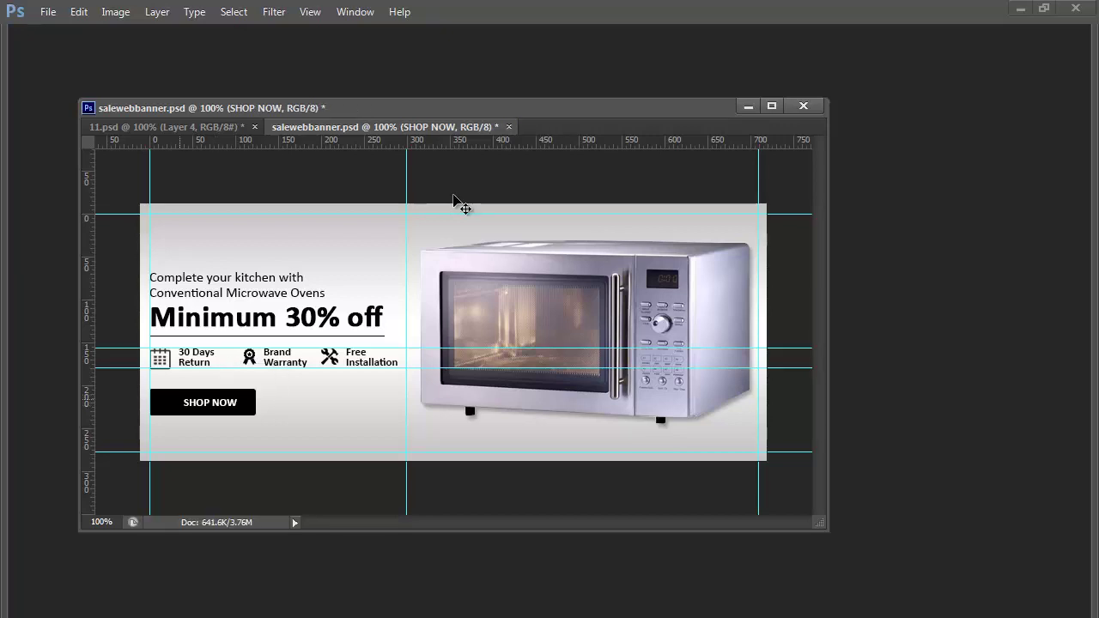
Select the "SHOP NOW" text and rounded rectangle layers together and align their horizontal centers
right_click(164, 397)
shift+click(197, 409)
right_click(163, 400)
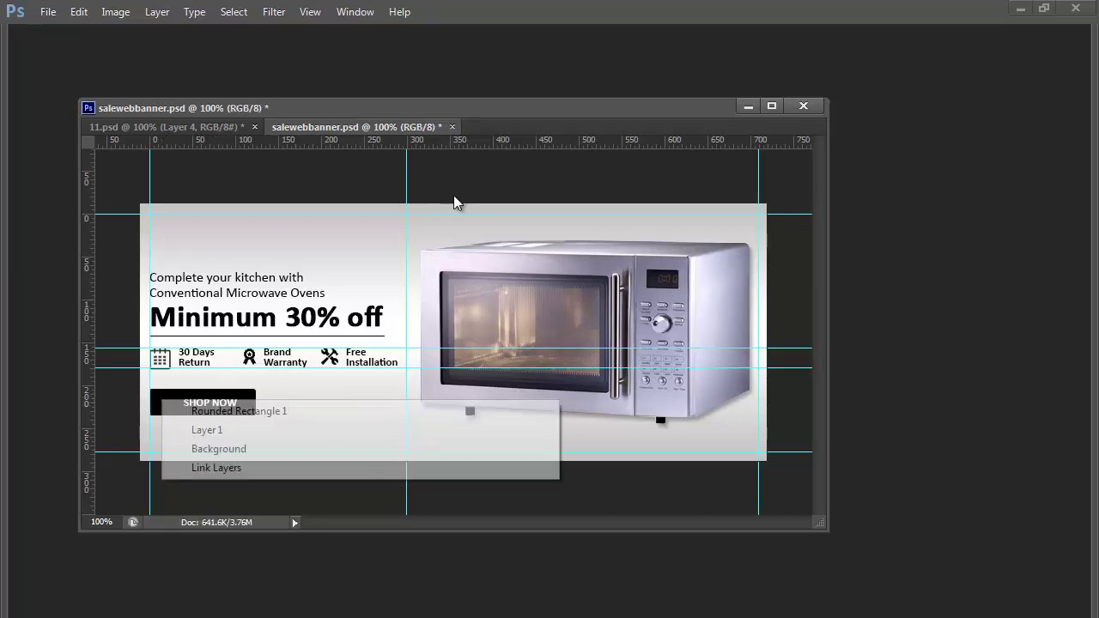
click(206, 411)
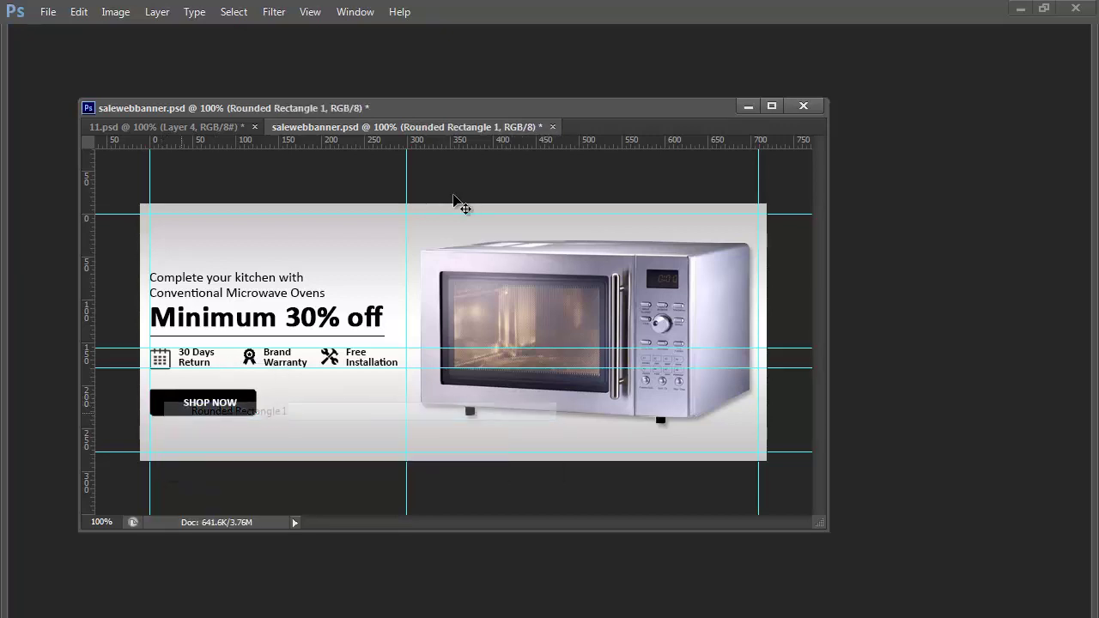
right_click(187, 405)
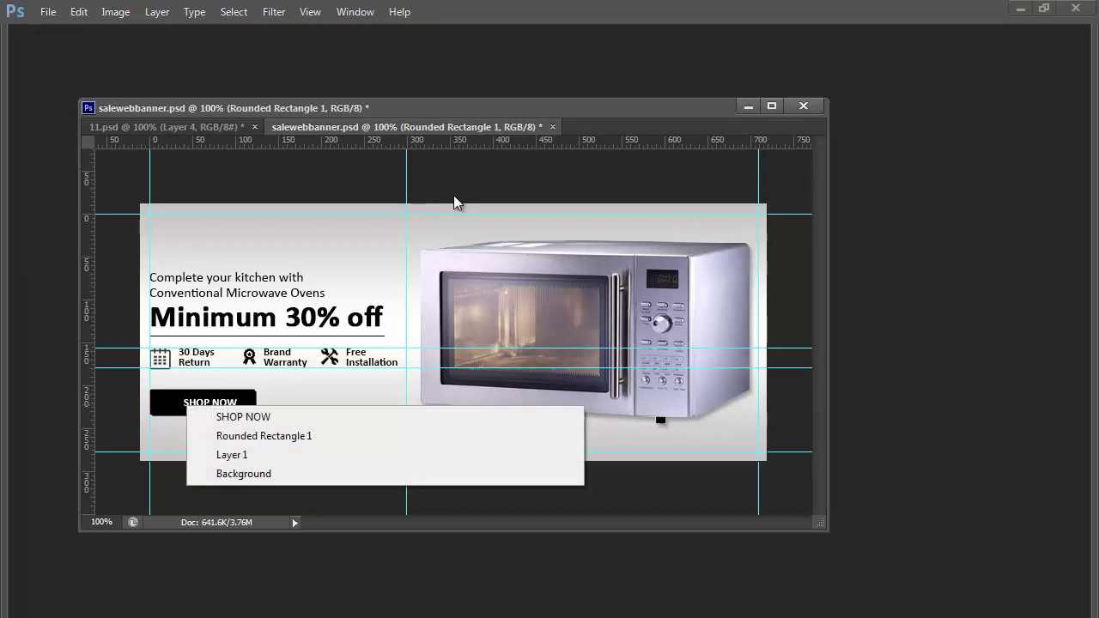
shift+click(228, 418)
key(Tab)
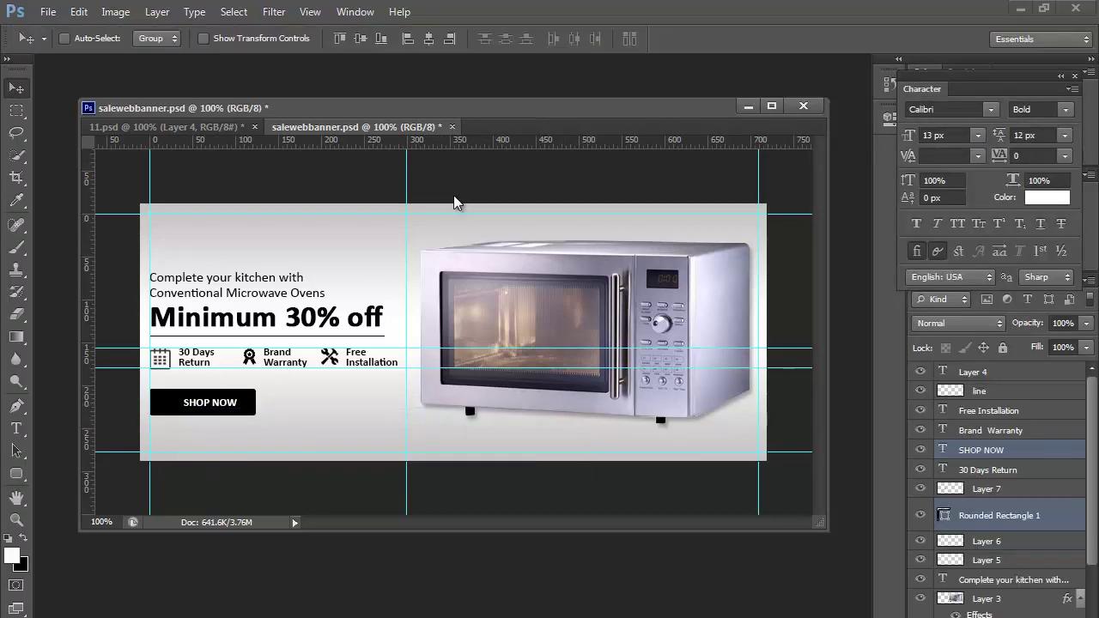
click(429, 39)
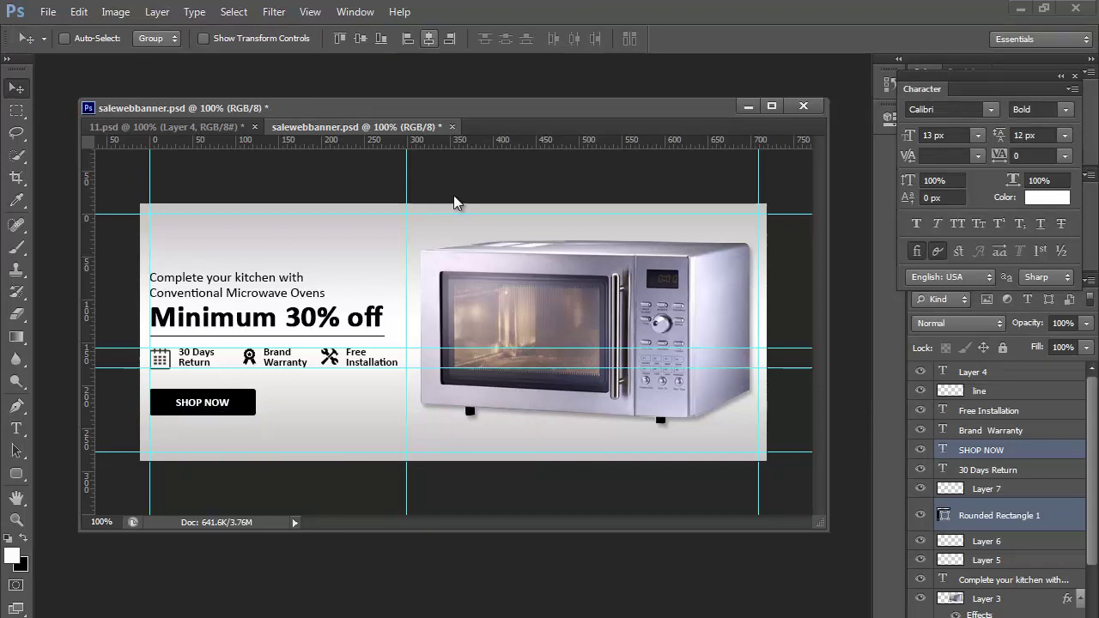
key(Tab)
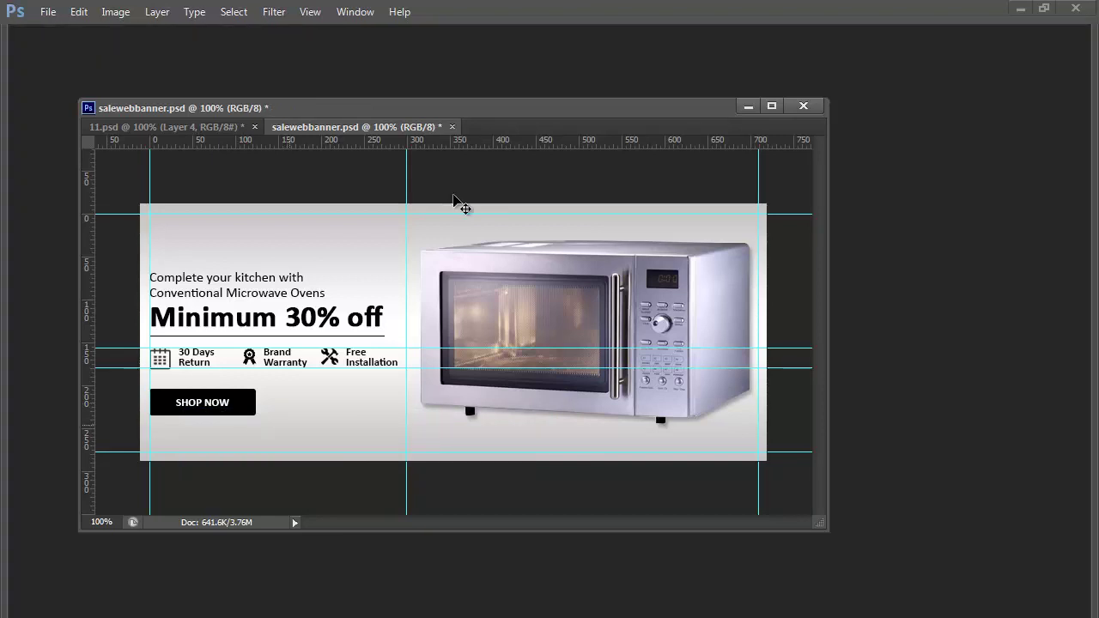
Save the banner and set the Custom Shape tool to the thick solid right-pointing arrow
key(Tab)
key(ctrl+s)
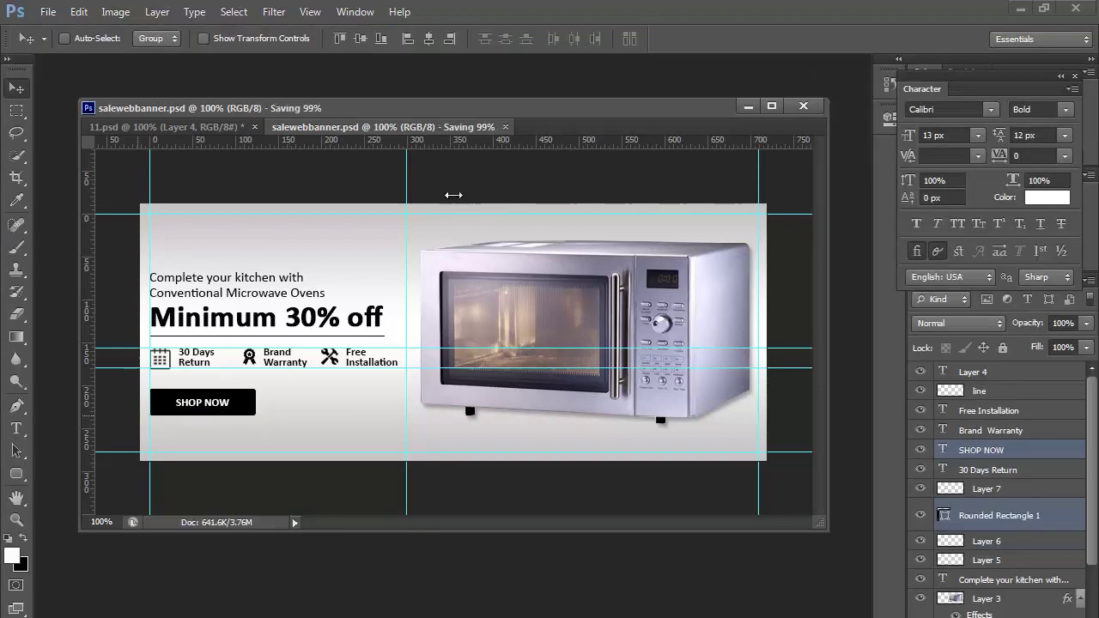
key(u)
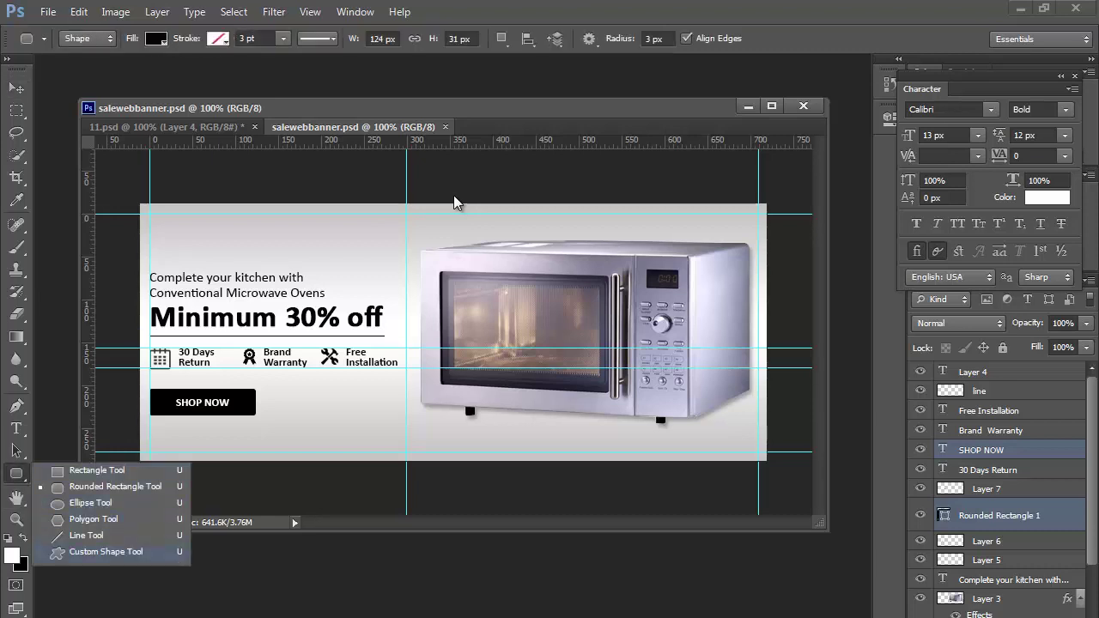
key(shift+u)
key(shift+u)
key(shift+u)
key(shift+u)
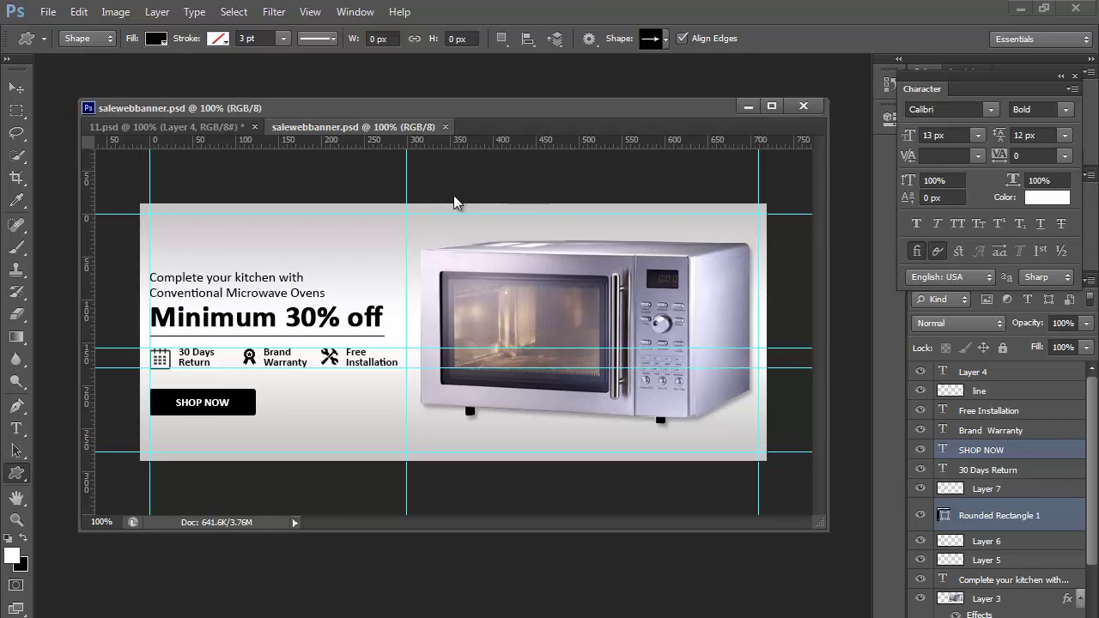
key(Return)
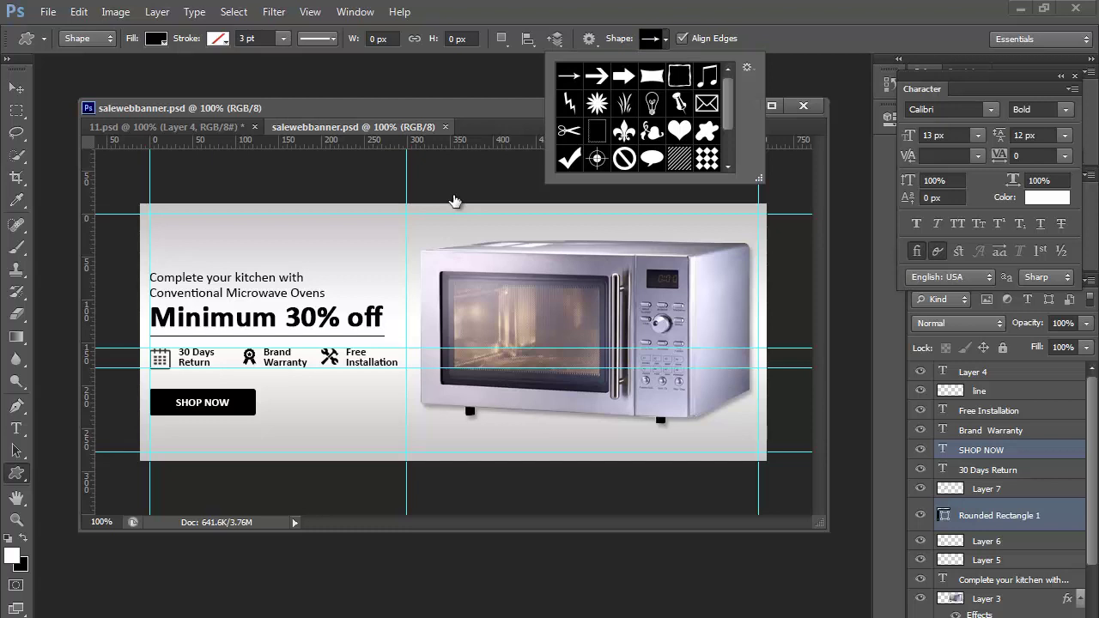
key(Right)
key(Right)
key(Return)
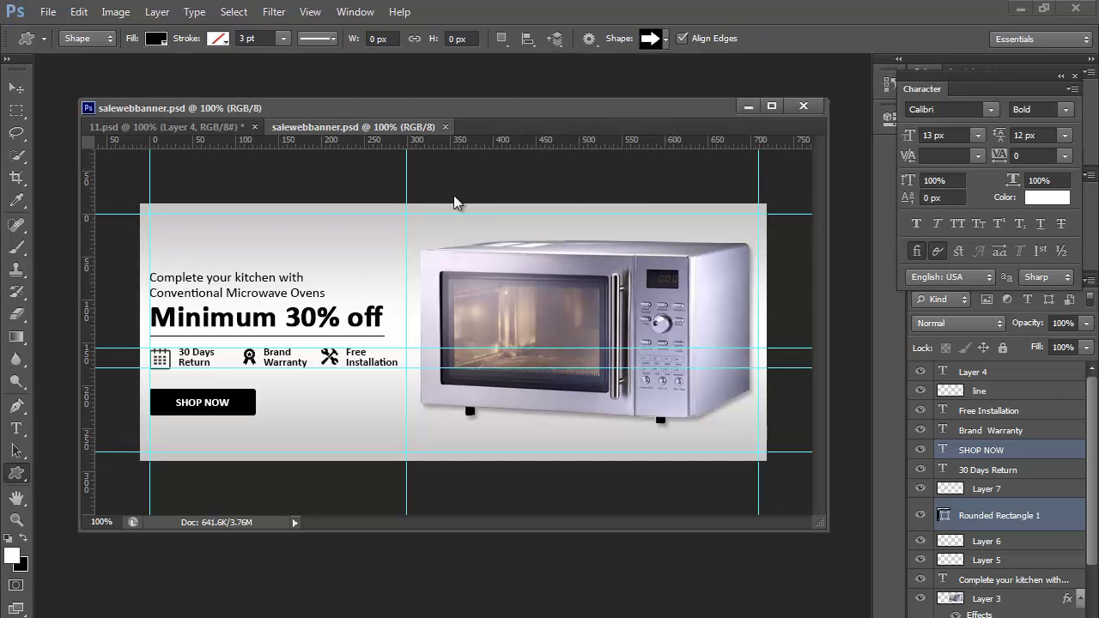
click(455, 202)
key(Escape)
Draw an arrow about 26 × 19 px before the "SHOP NOW" text on the black button and fill it with white (ffffff)
drag(149, 395, 172, 411)
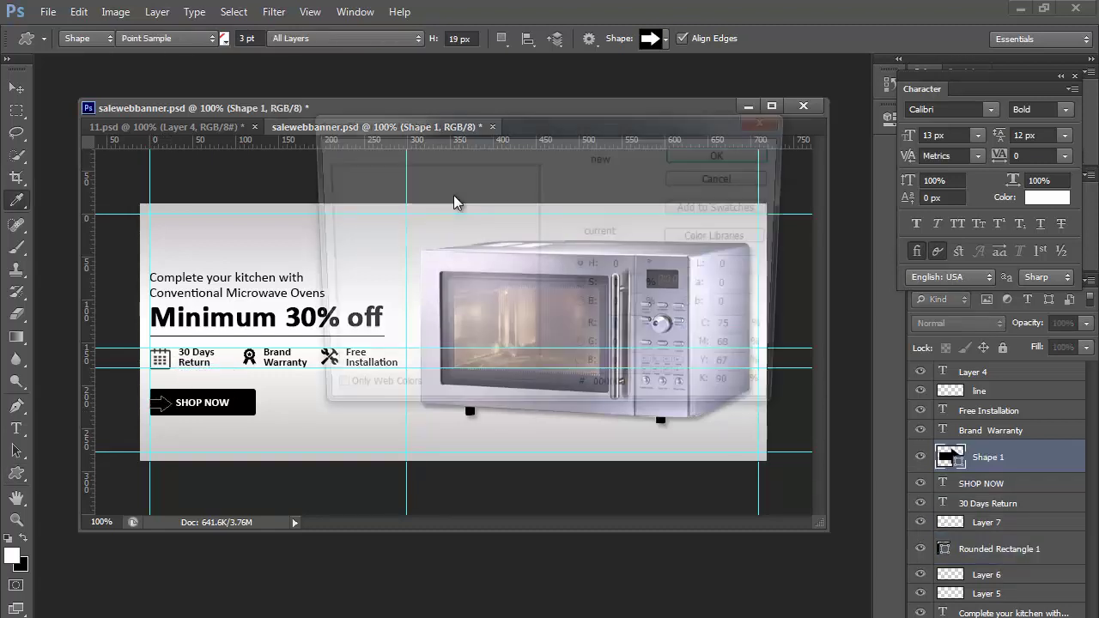
text(ffffff)
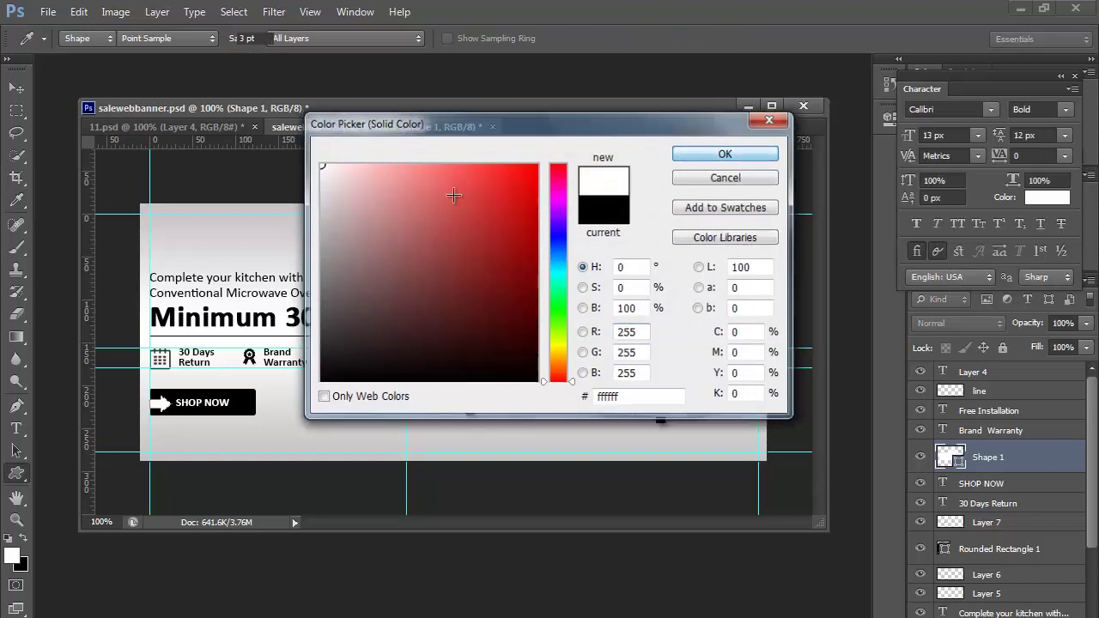
key(Return)
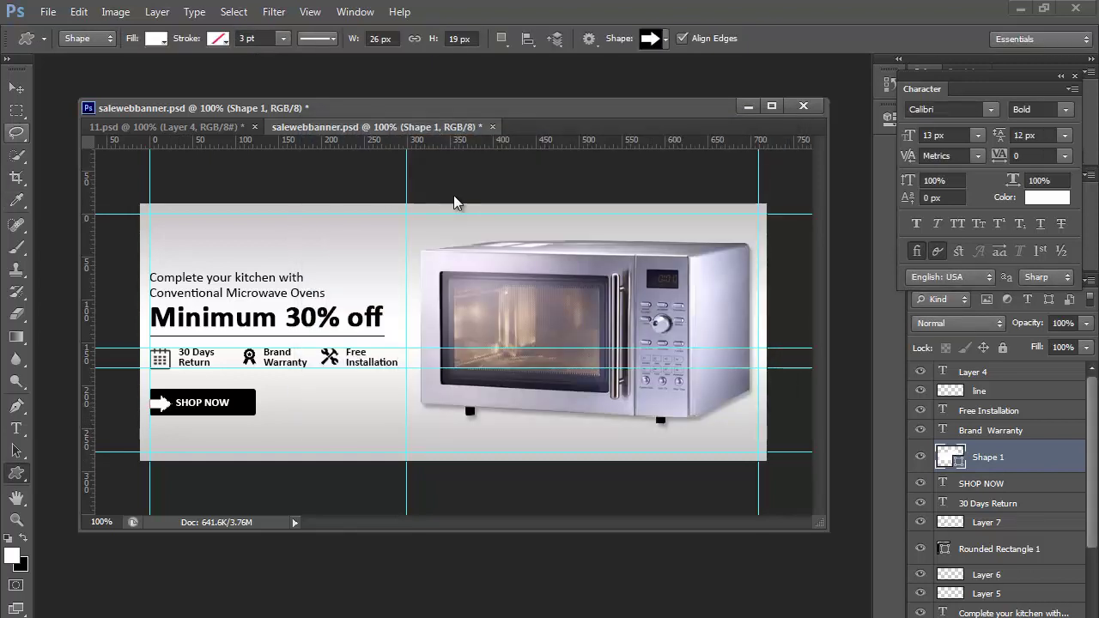
Nudge the white arrow 1 px to the right on the button
key(v)
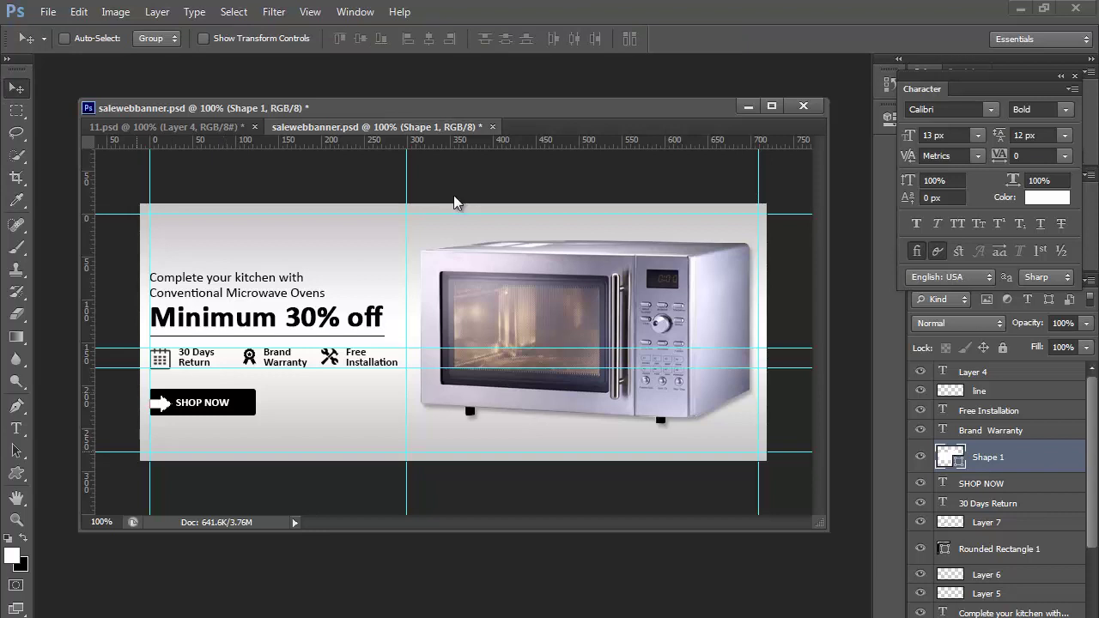
key(z)
drag(184, 451, 139, 385)
key(v)
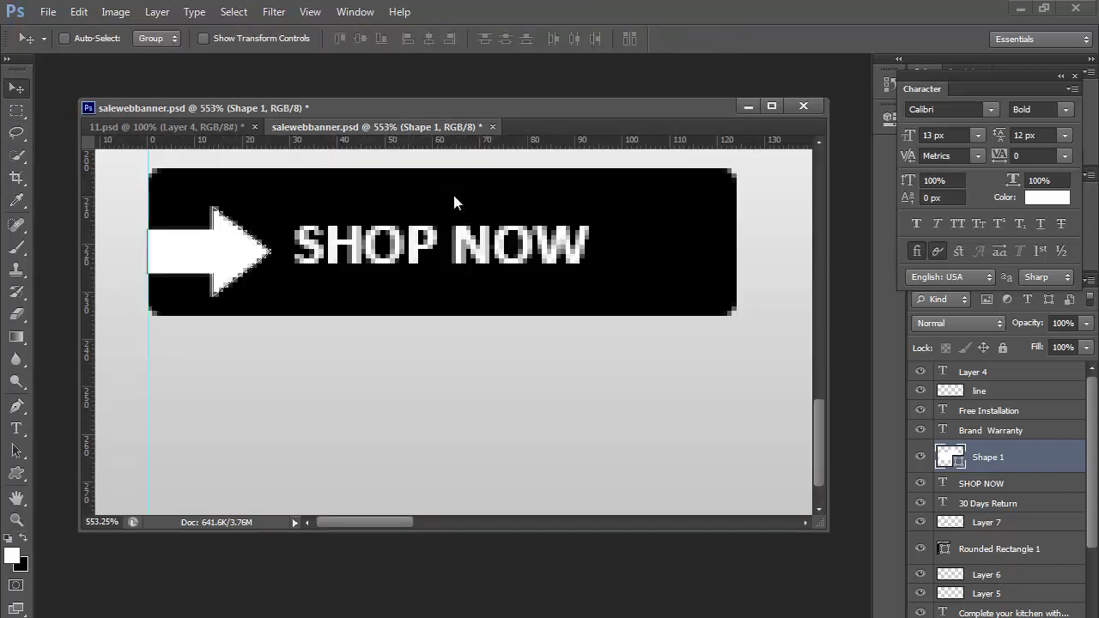
right_click(453, 199)
key(Escape)
key(Right)
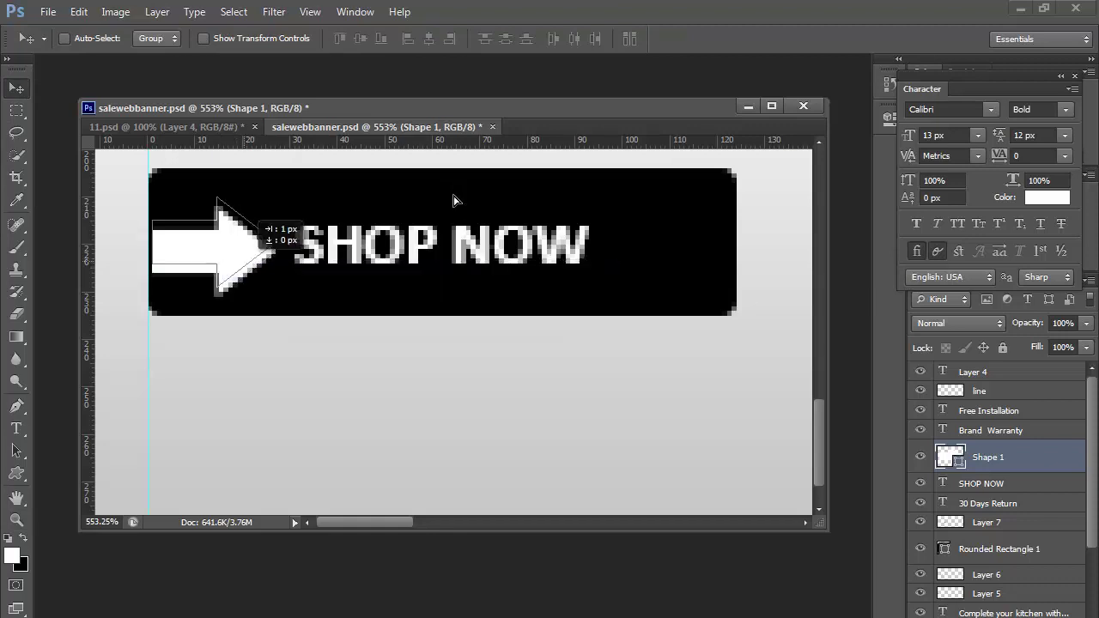
key(Up)
key(Up)
key(Down)
key(Down)
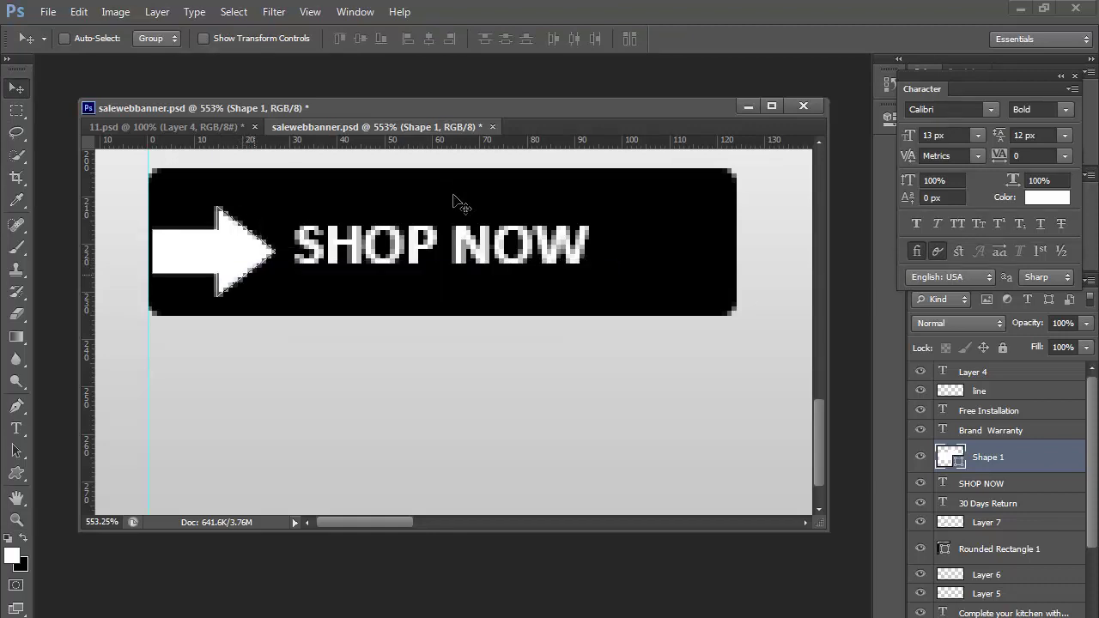
Scale the white arrow down to about 81% width and 84% height, keeping its lower-left corner fixed
key(ctrl+t)
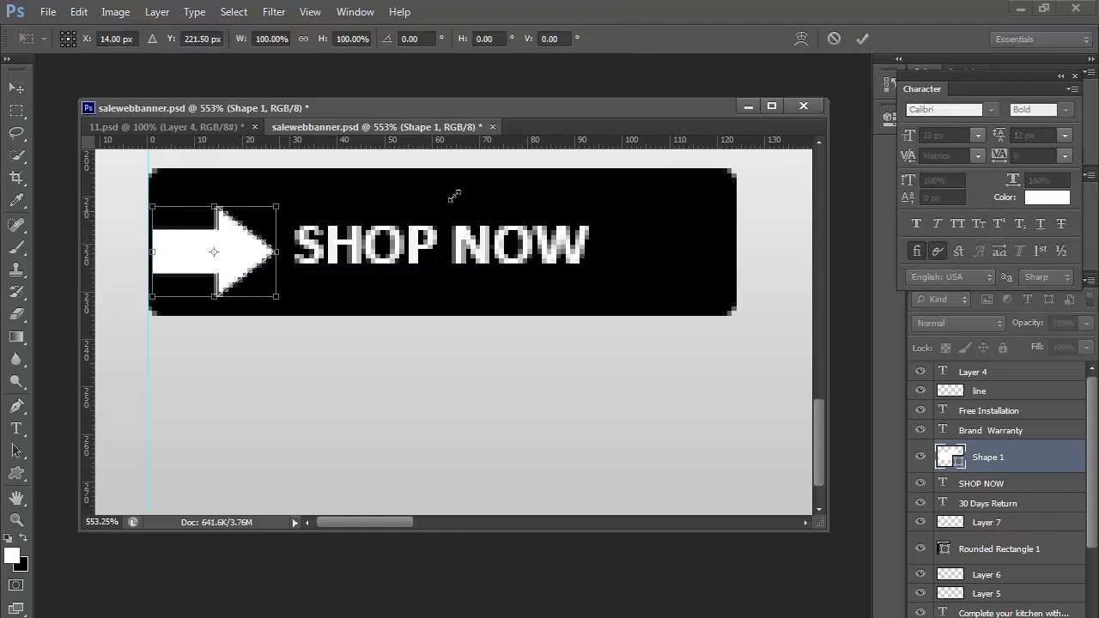
drag(276, 207, 252, 222)
drag(454, 195, 453, 195)
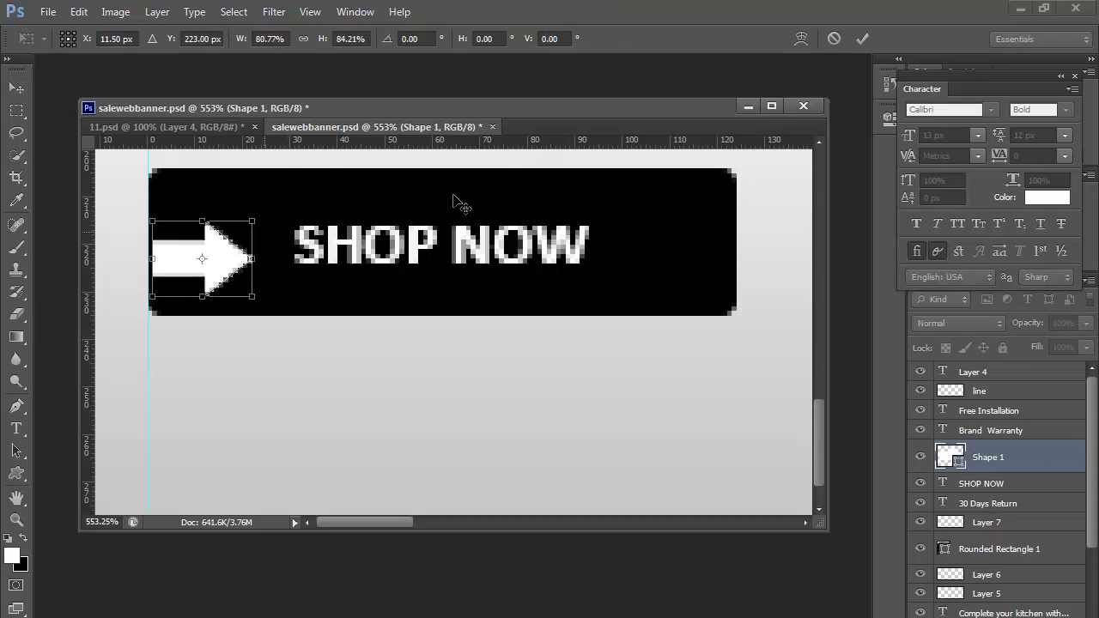
key(Return)
Move the reduced arrow 3 px right and 3 px up to the button's vertical middle
key(Right)
key(Down)
key(Right)
key(Right)
key(Up)
key(Up)
key(Up)
key(Up)
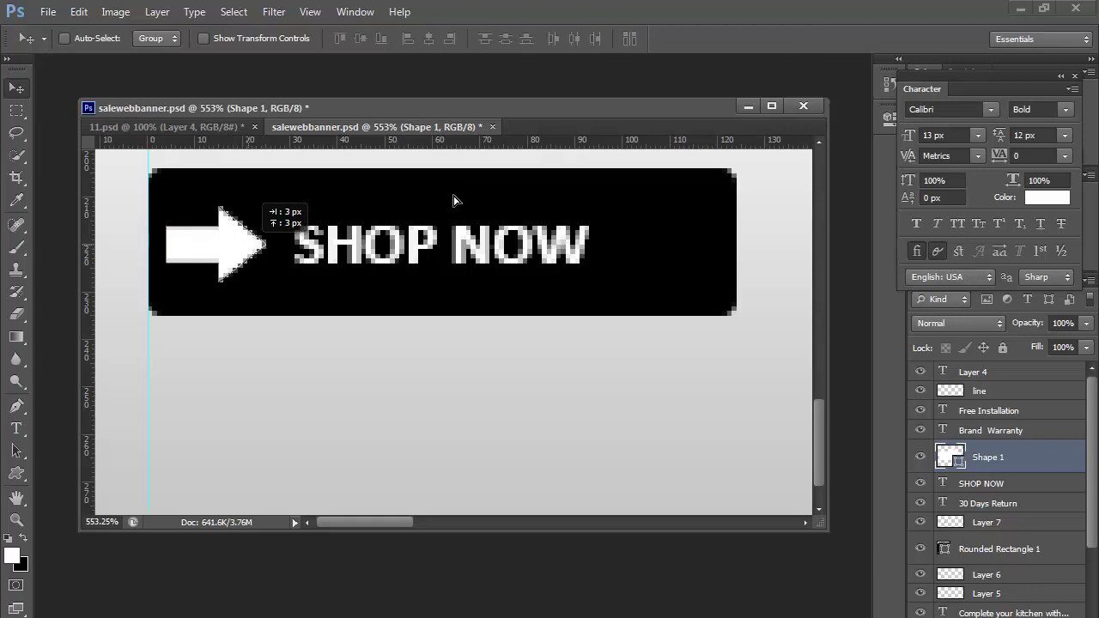
Rasterize the arrow's shape layer
right_click(1004, 457)
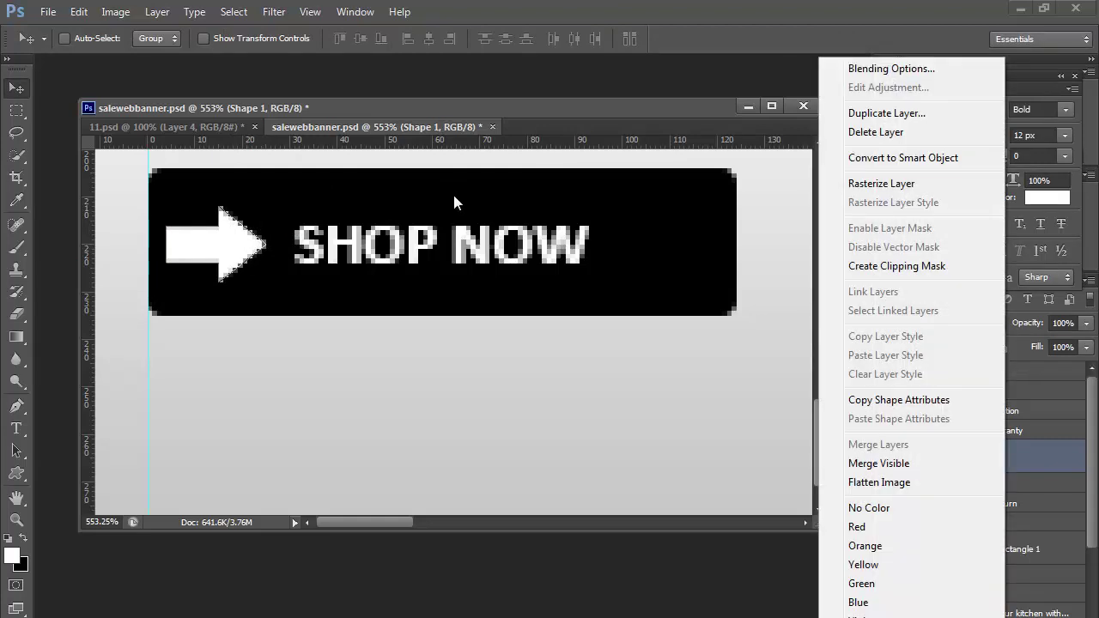
click(1041, 457)
right_click(1041, 457)
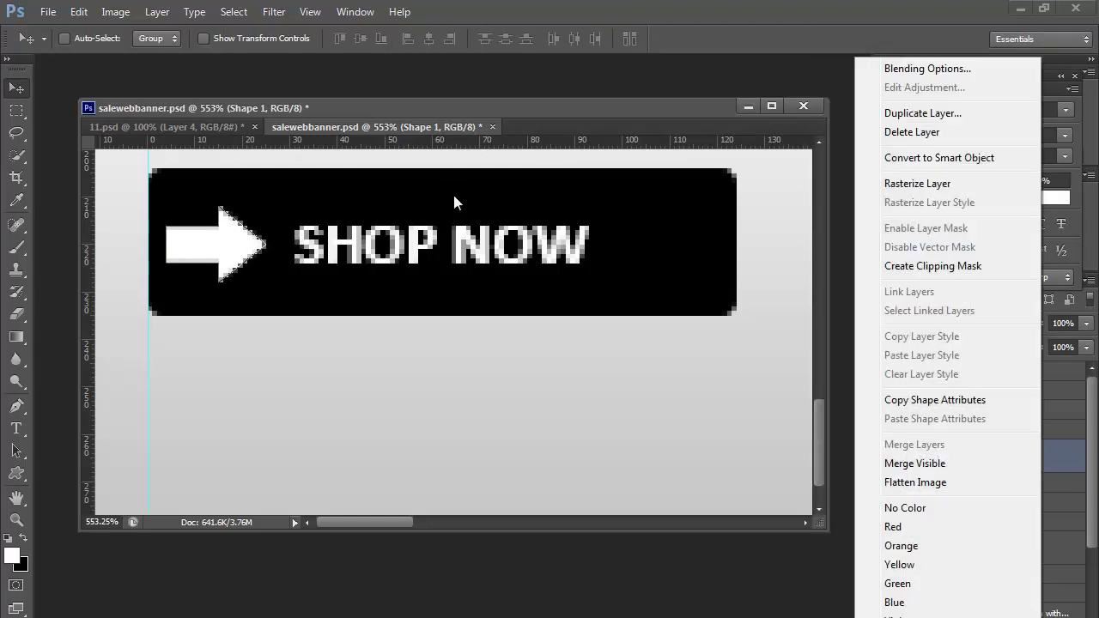
key(Return)
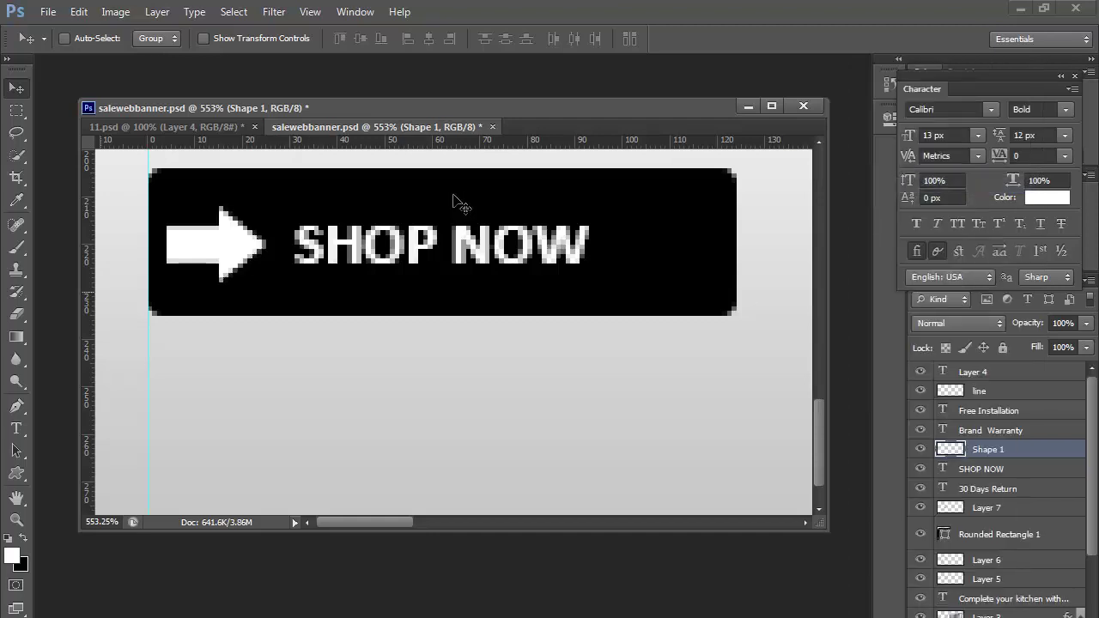
Delete the arrow's rectangular shaft so only the triangular head remains, and clear the selection
key(m)
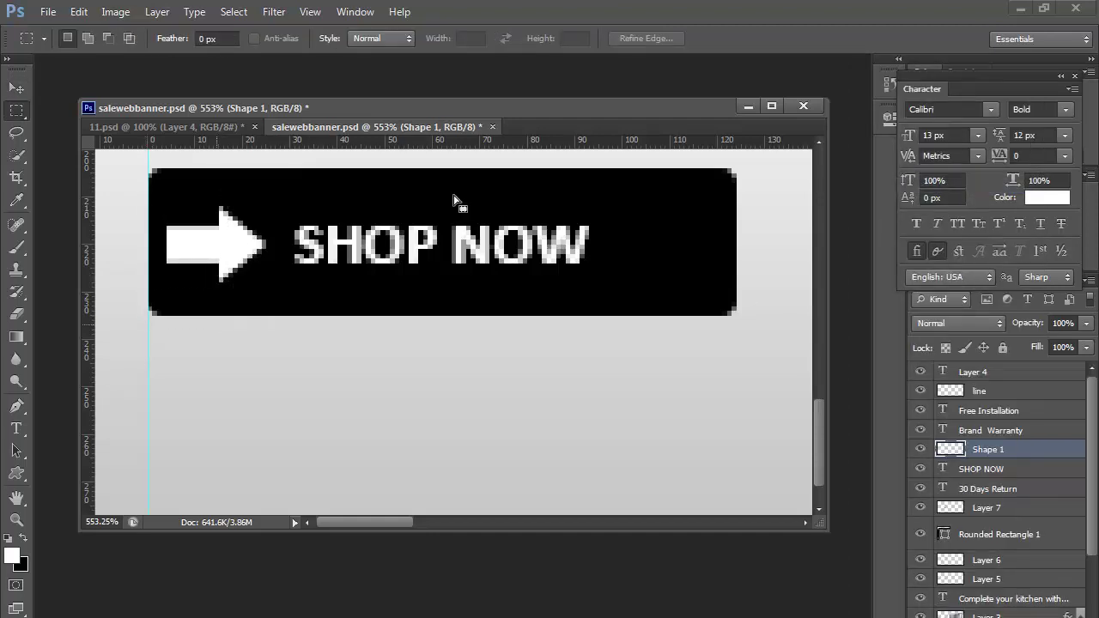
key(ctrl+shift+d)
key(Delete)
key(ctrl+d)
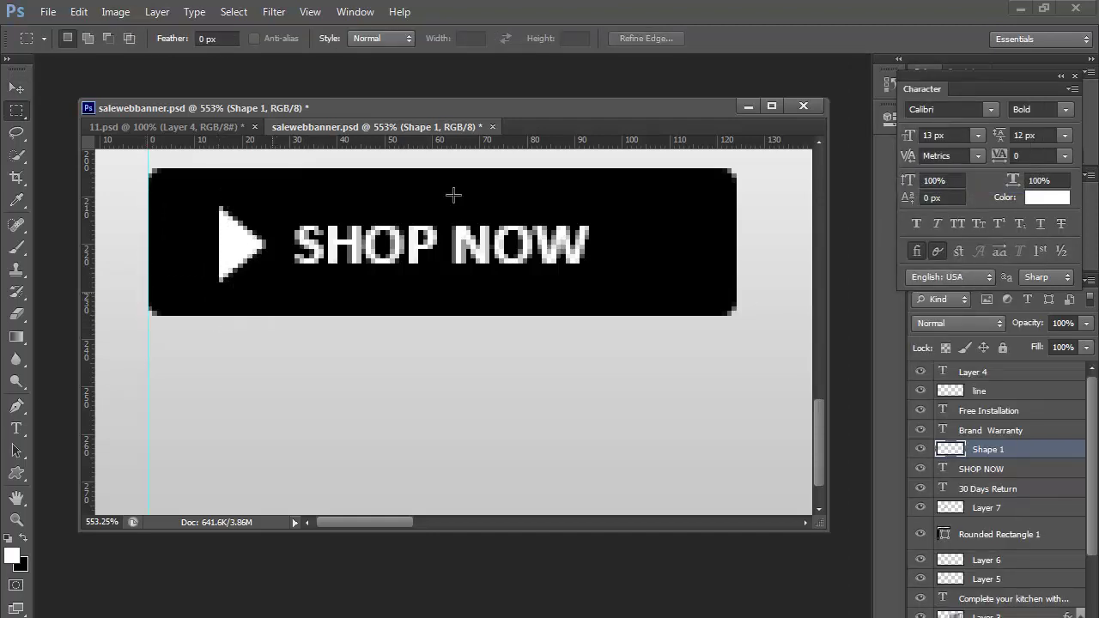
Nudge the white triangle 2 px left, away from the "SHOP NOW" text
key(v)
key(Left)
key(Left)
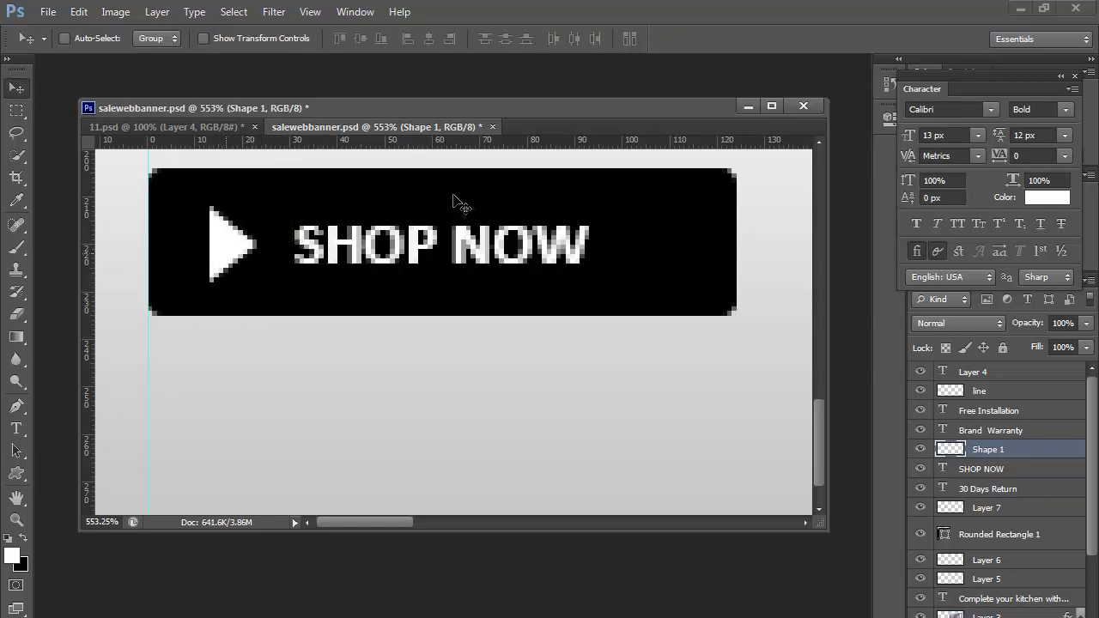
key(ctrl+minus)
key(ctrl+minus)
key(ctrl+minus)
key(ctrl+minus)
key(ctrl+minus)
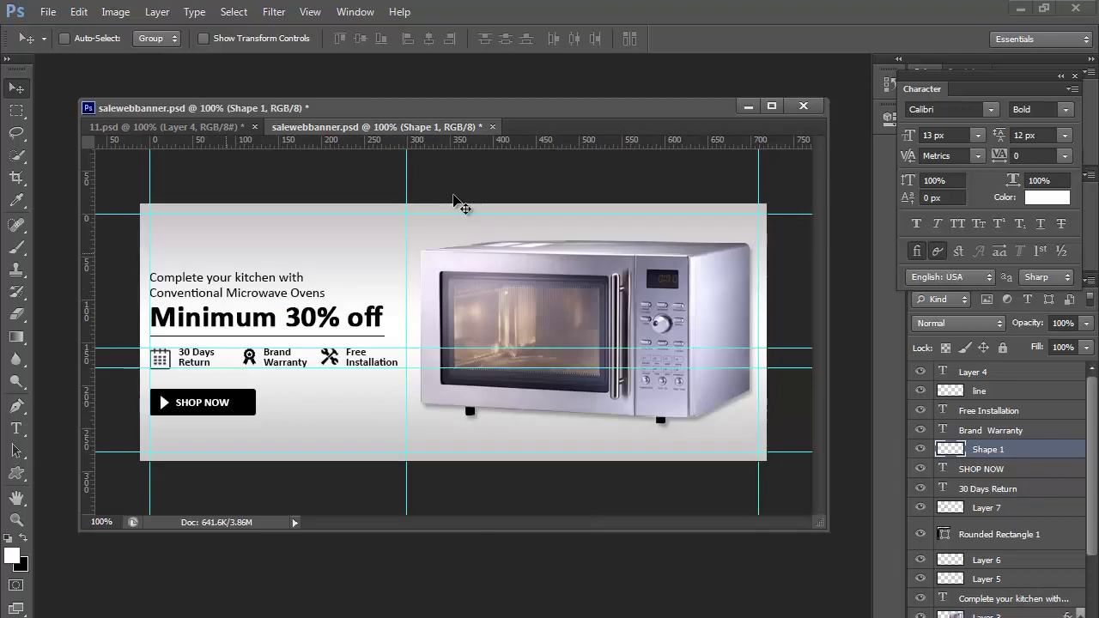
key(ctrl+minus)
key(ctrl+plus)
Save the banner and hide its guides
key(Tab)
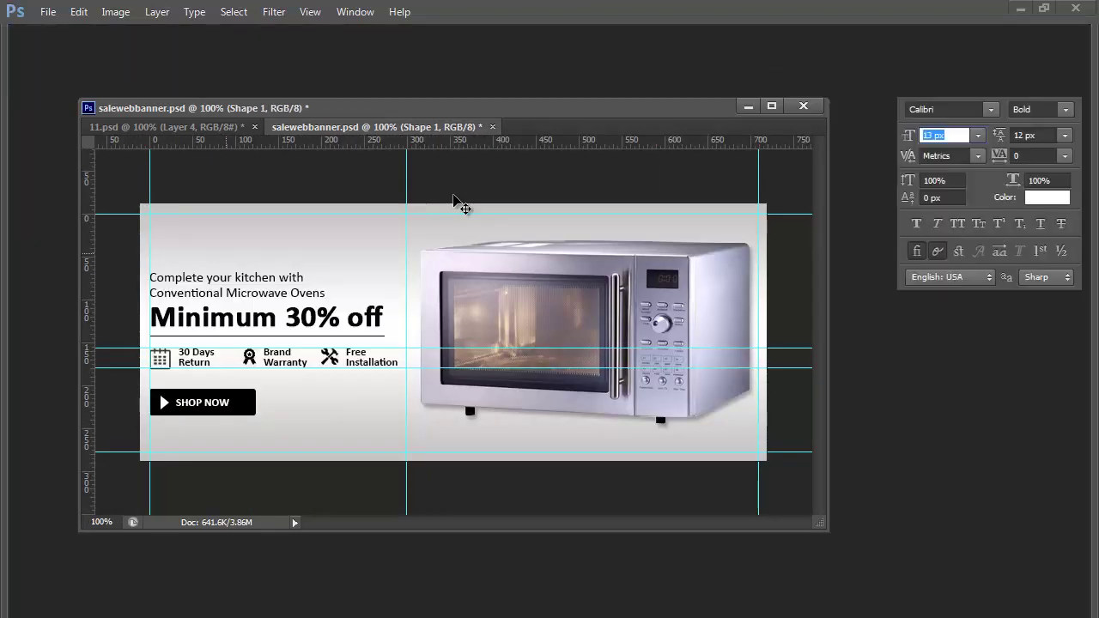
key(ctrl+s)
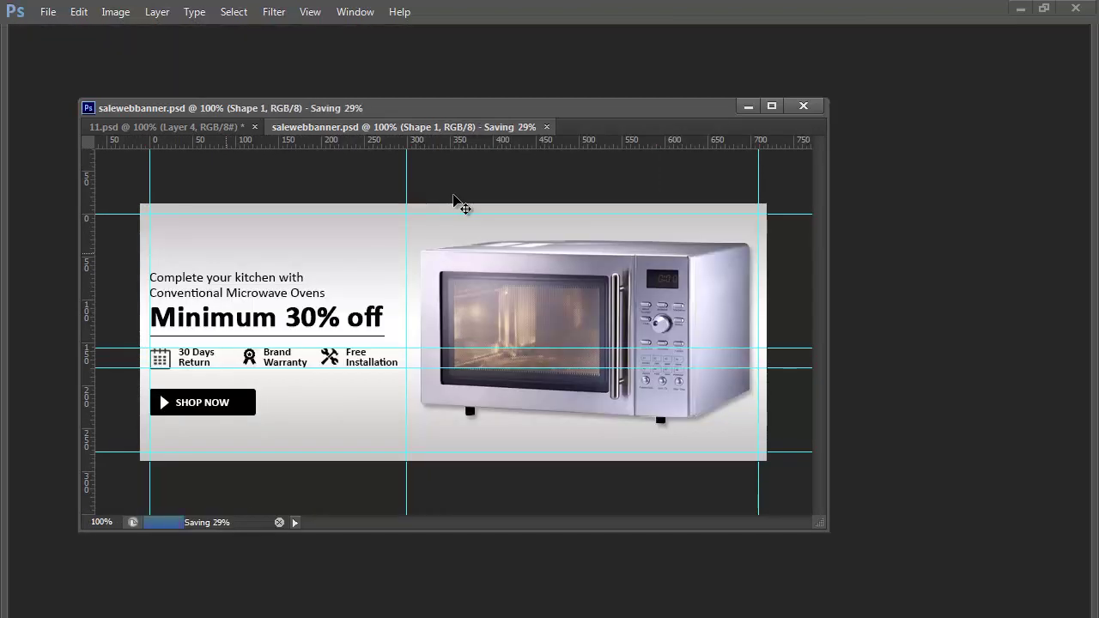
key(ctrl+semicolon)
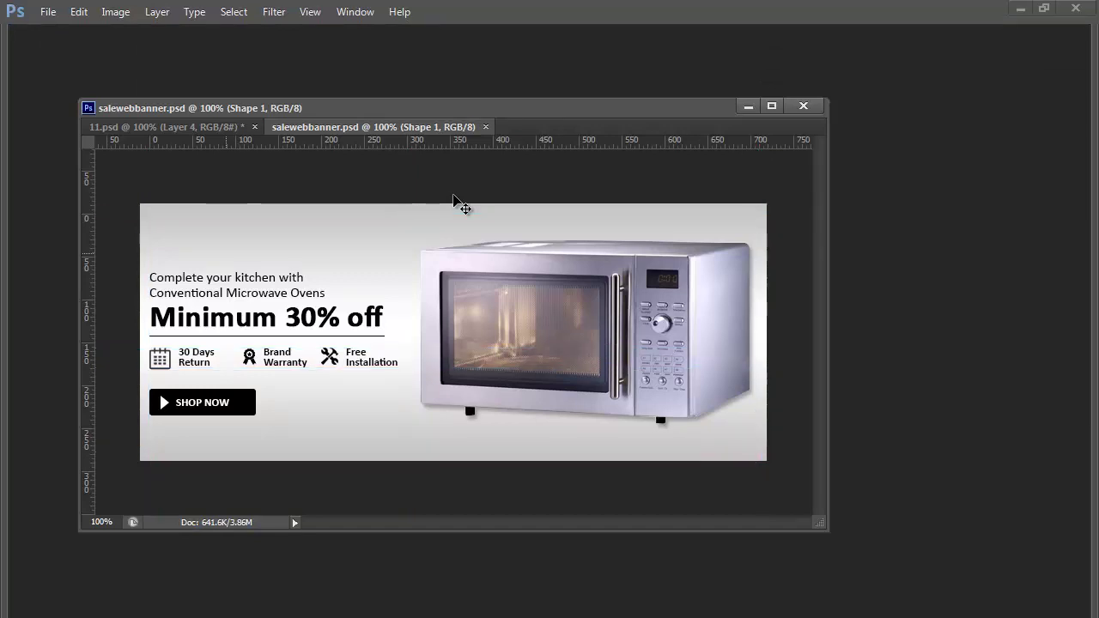
key(Tab)
key(Tab)
Select the "SHOP NOW" text and white triangle layers together and nudge them 2 px right on the button
right_click(225, 407)
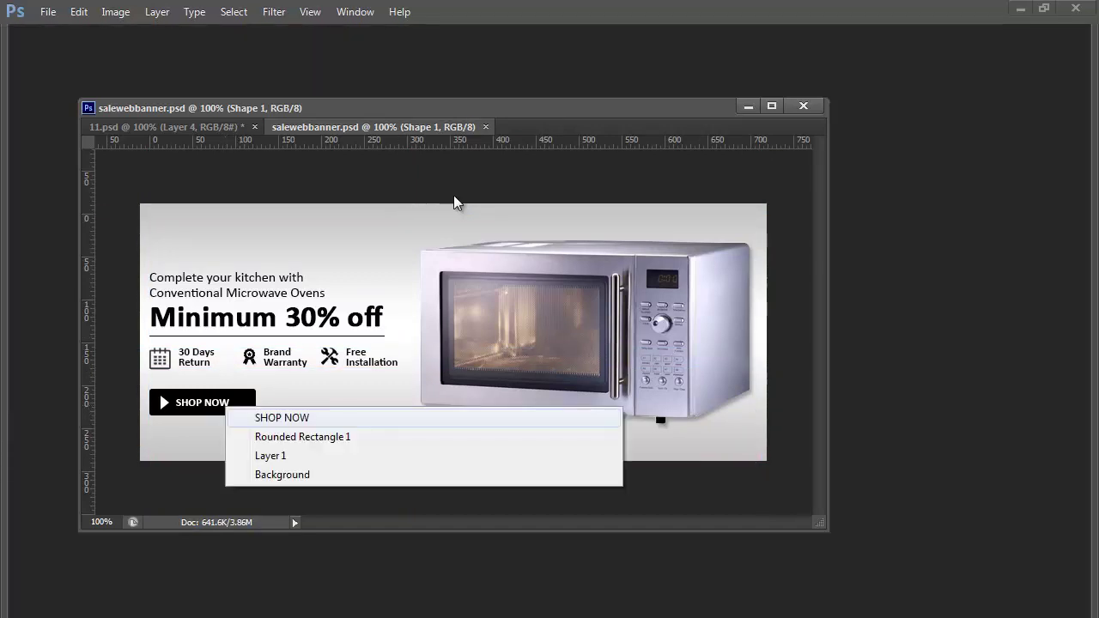
click(257, 418)
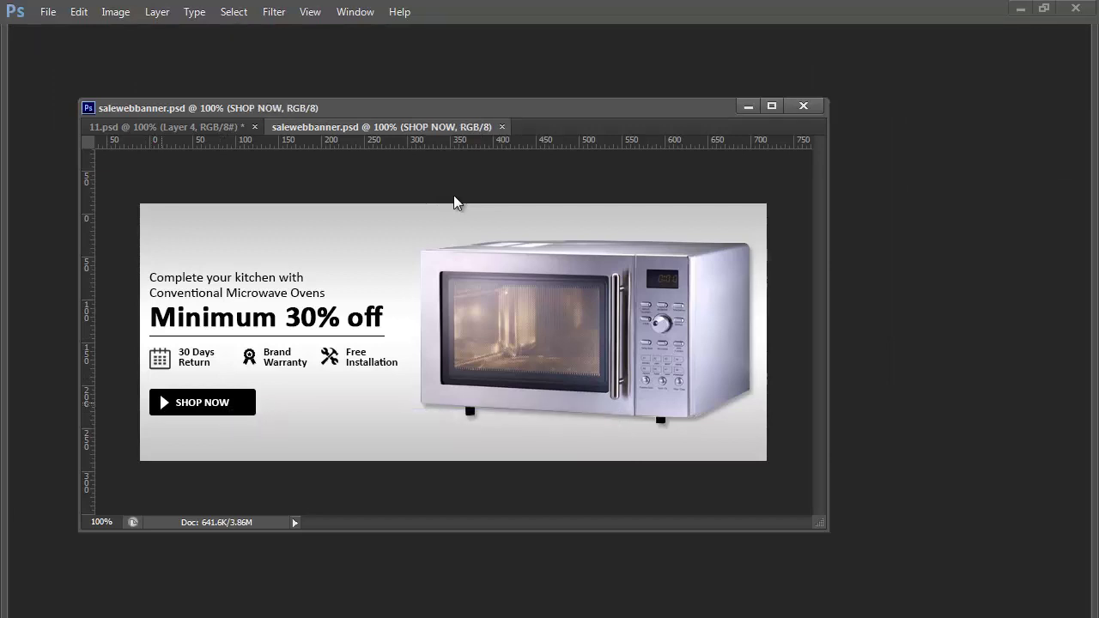
right_click(163, 403)
shift+click(202, 415)
key(Right)
key(Right)
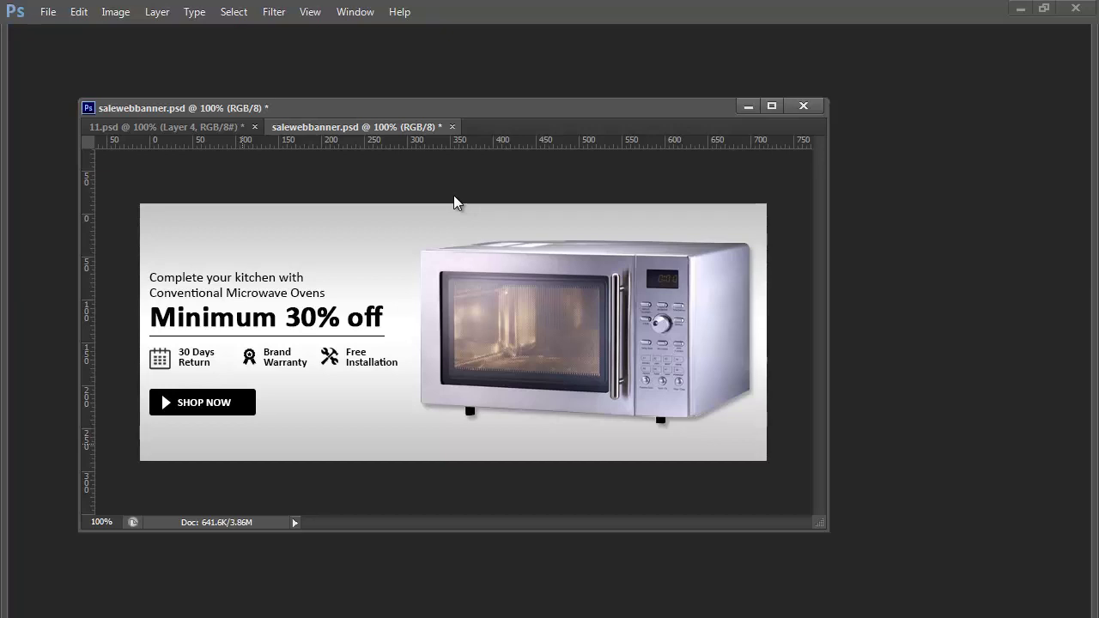
Save the banner and compare it with the reference design in 11.psd
key(Tab)
key(Tab)
key(Tab)
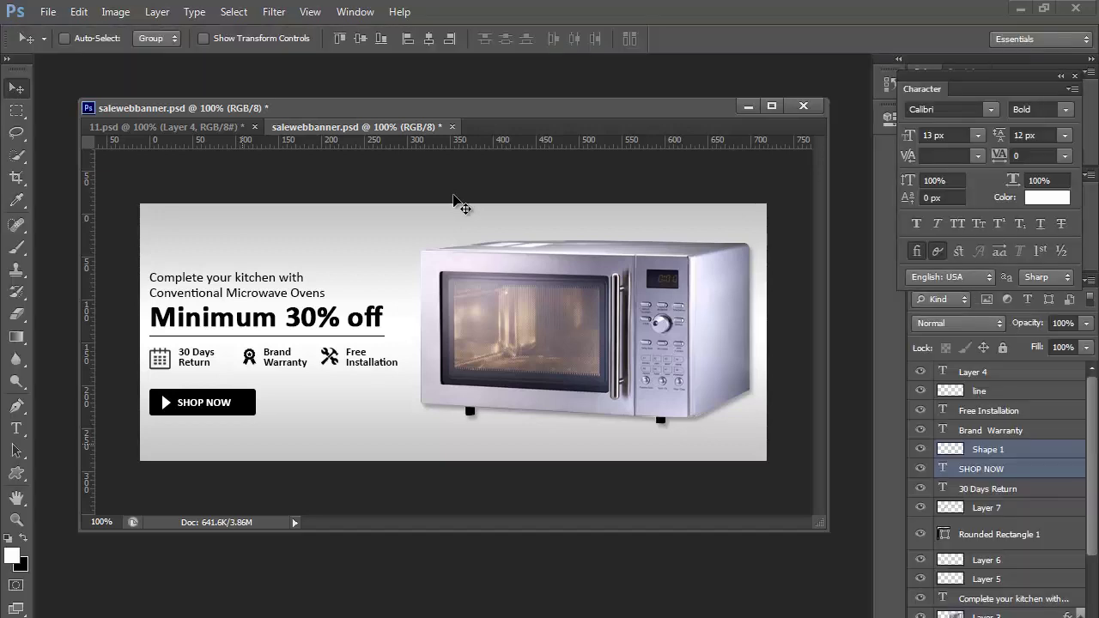
key(ctrl+s)
key(ctrl+Tab)
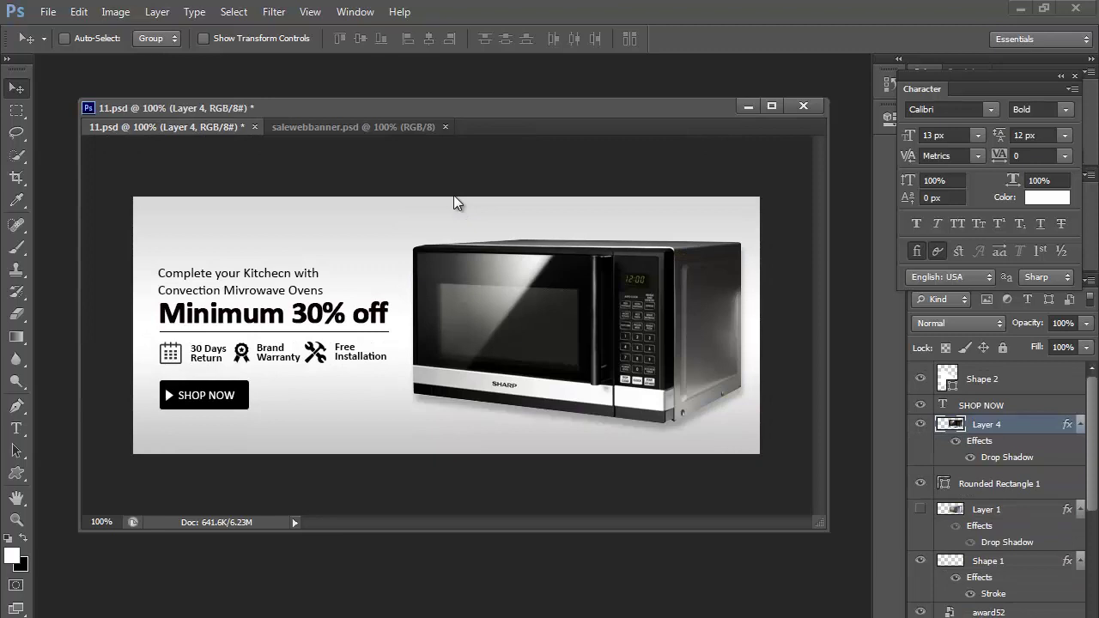
key(ctrl+Tab)
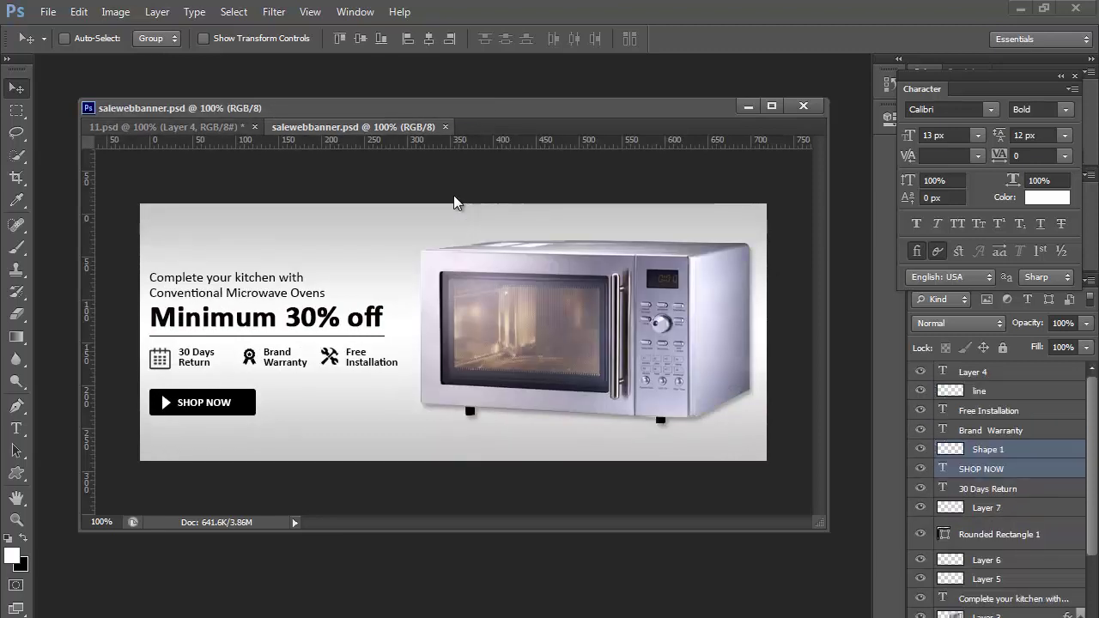
key(ctrl+Tab)
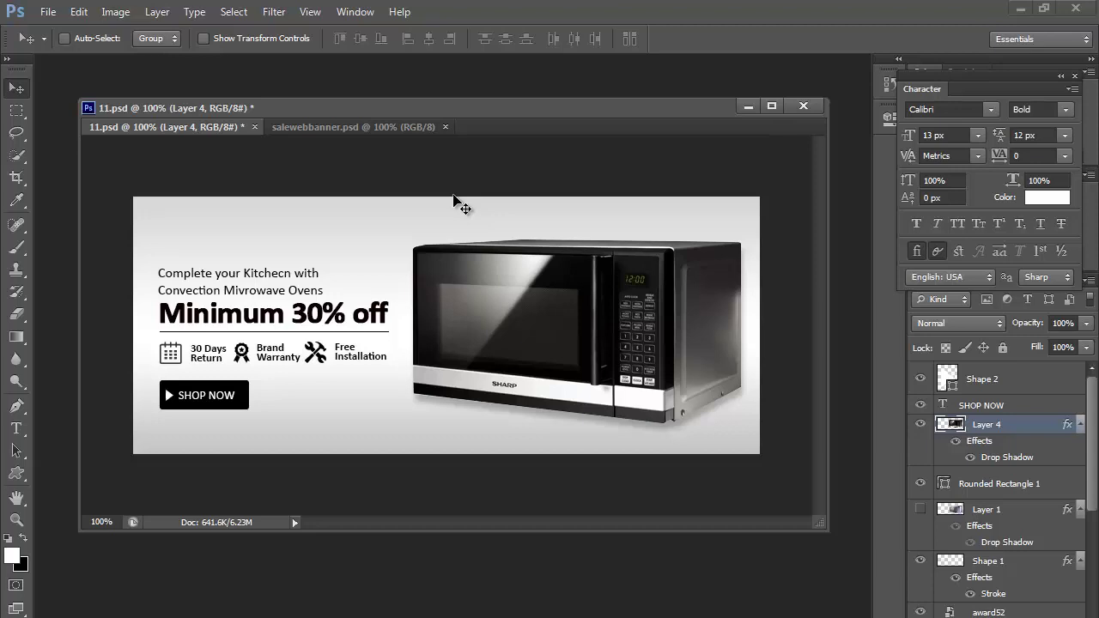
key(ctrl+Tab)
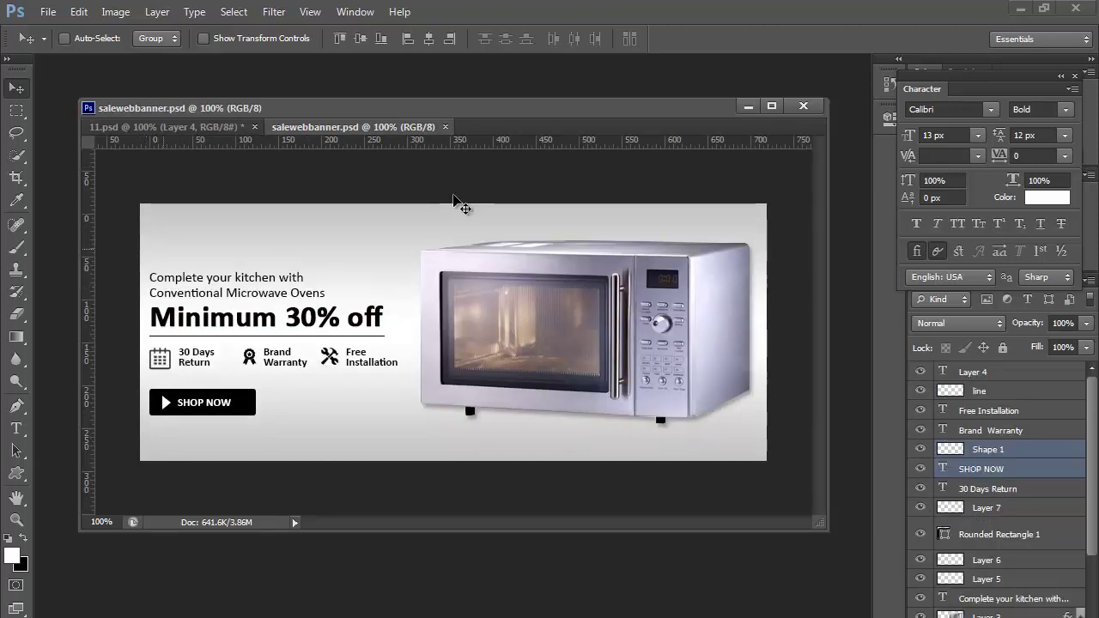
Clear the layer selection and preview the finished banner with the interface panels hidden
right_click(279, 278)
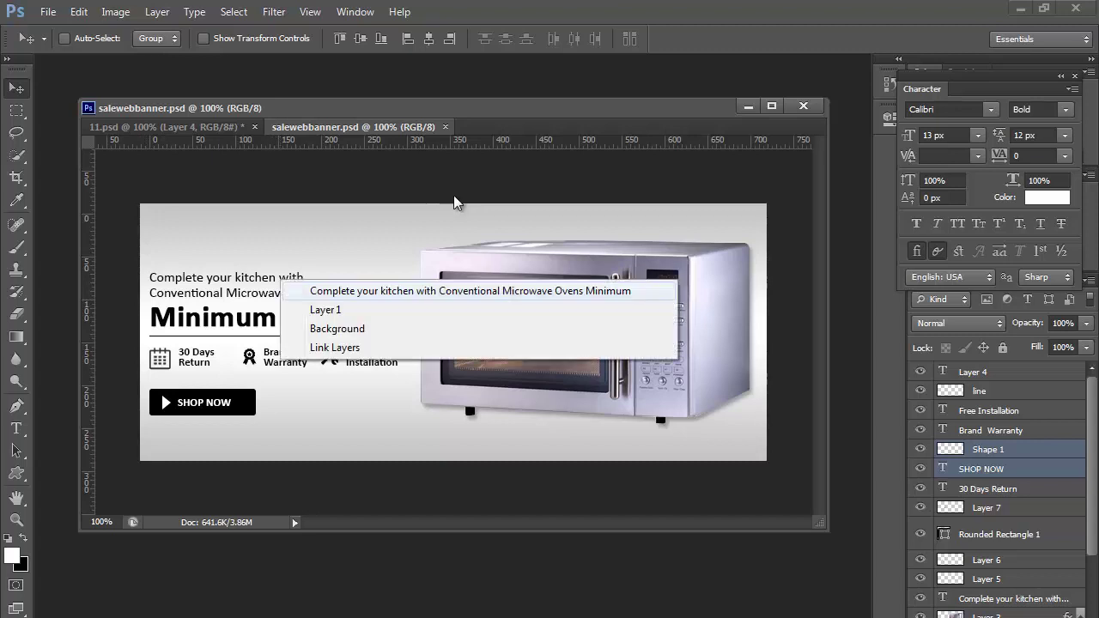
click(292, 291)
right_click(455, 197)
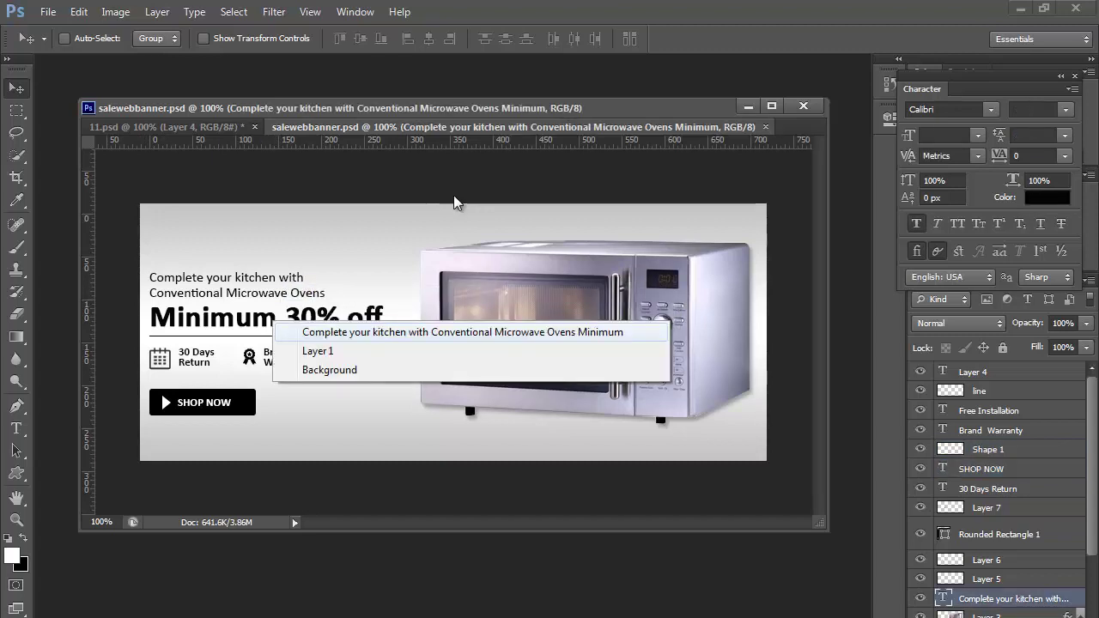
click(455, 197)
click(454, 198)
key(Return)
key(Tab)
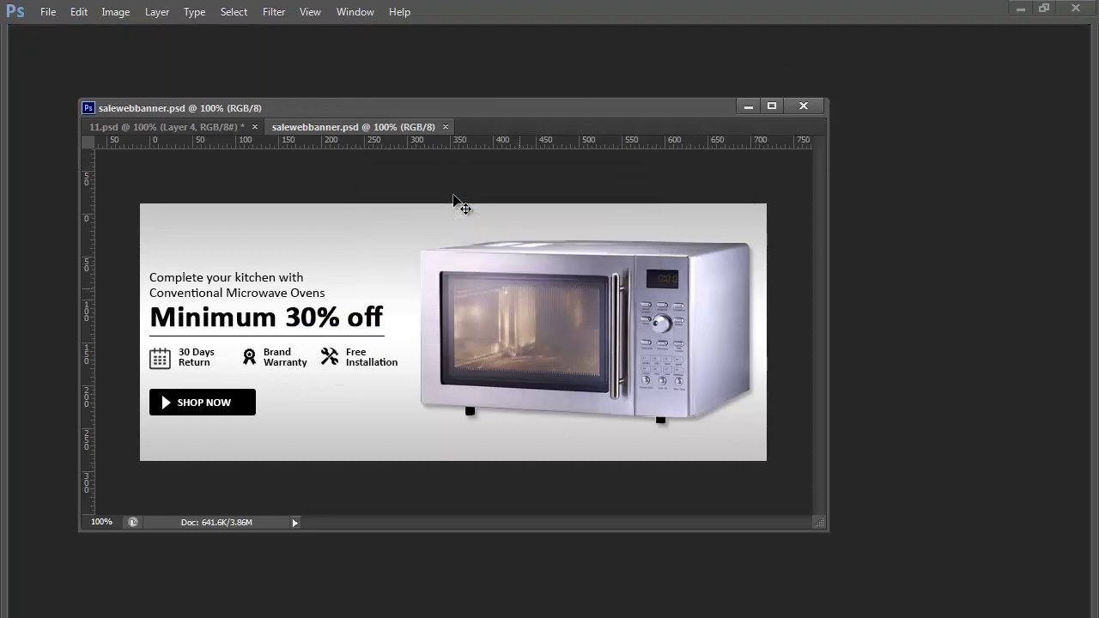
key(Tab)
key(Tab)
key(Tab)
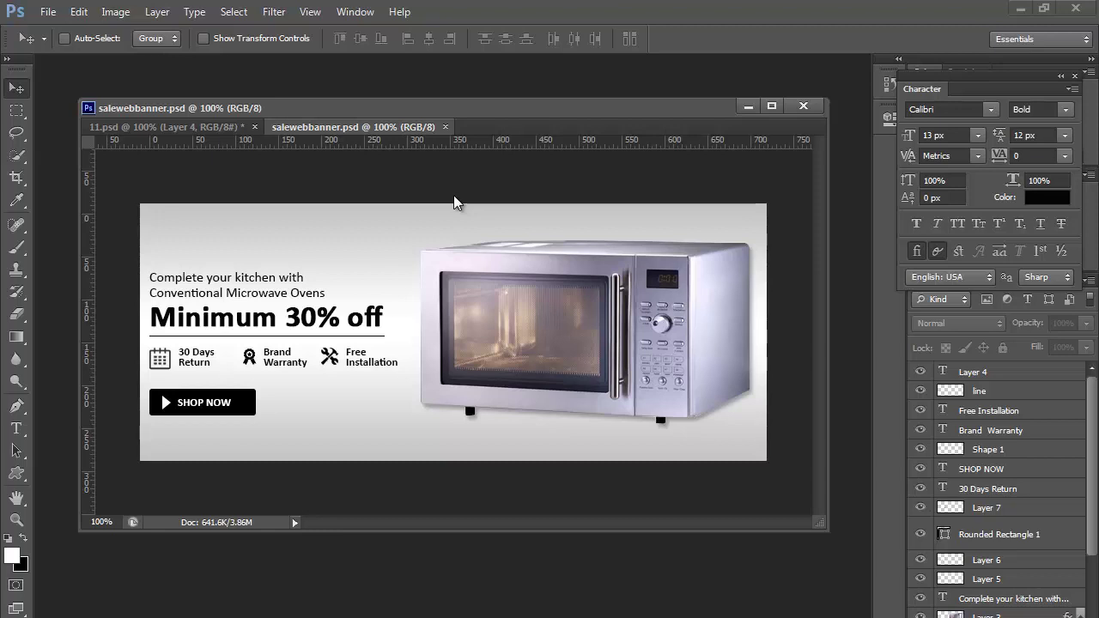
Switch to Chrome and read through the tutorialwebdesign.com sale banner article, from document setup to the example banners and recommended posts
key(ctrl+o)
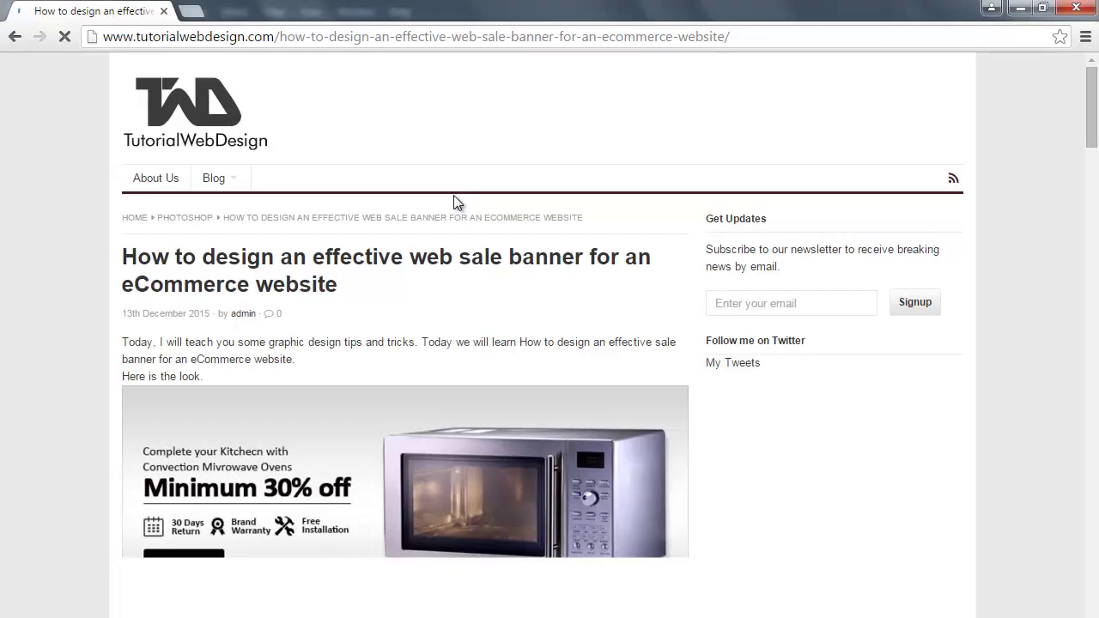
scroll(455, 202, down, 2)
scroll(455, 202, down, 6)
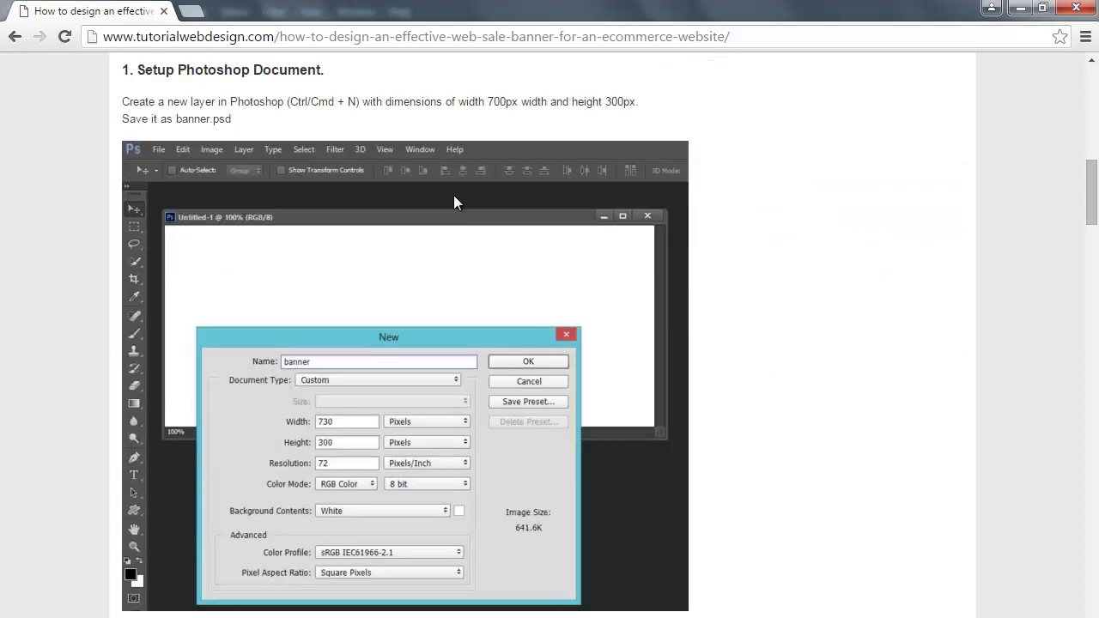
scroll(455, 202, down, 4)
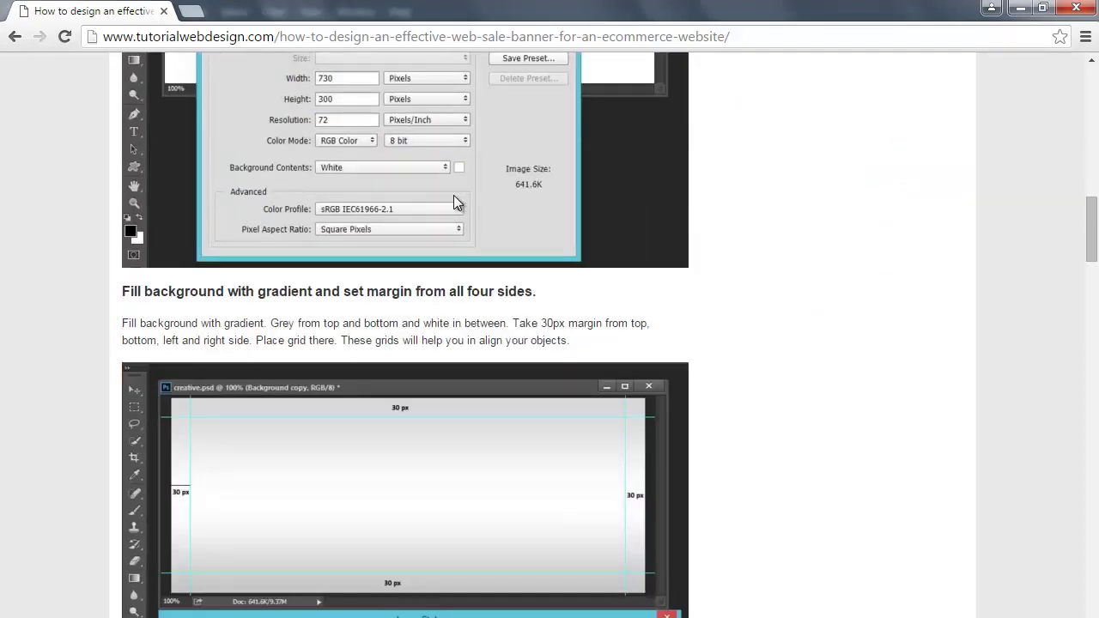
scroll(455, 202, down, 6)
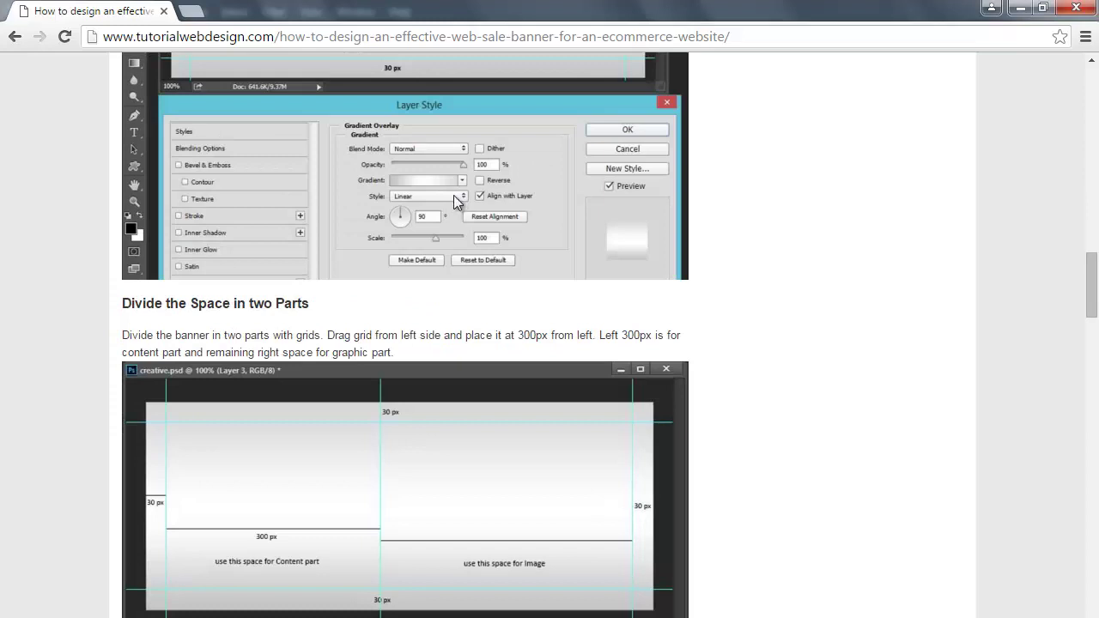
scroll(455, 196, down, 3)
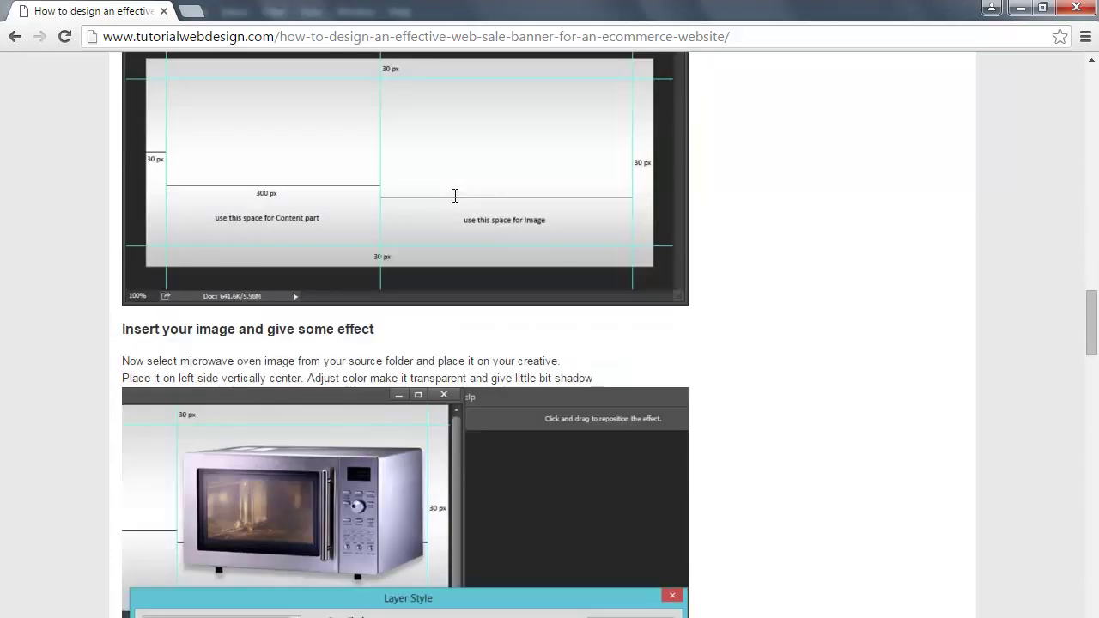
scroll(455, 196, down, 3)
scroll(457, 199, down, 4)
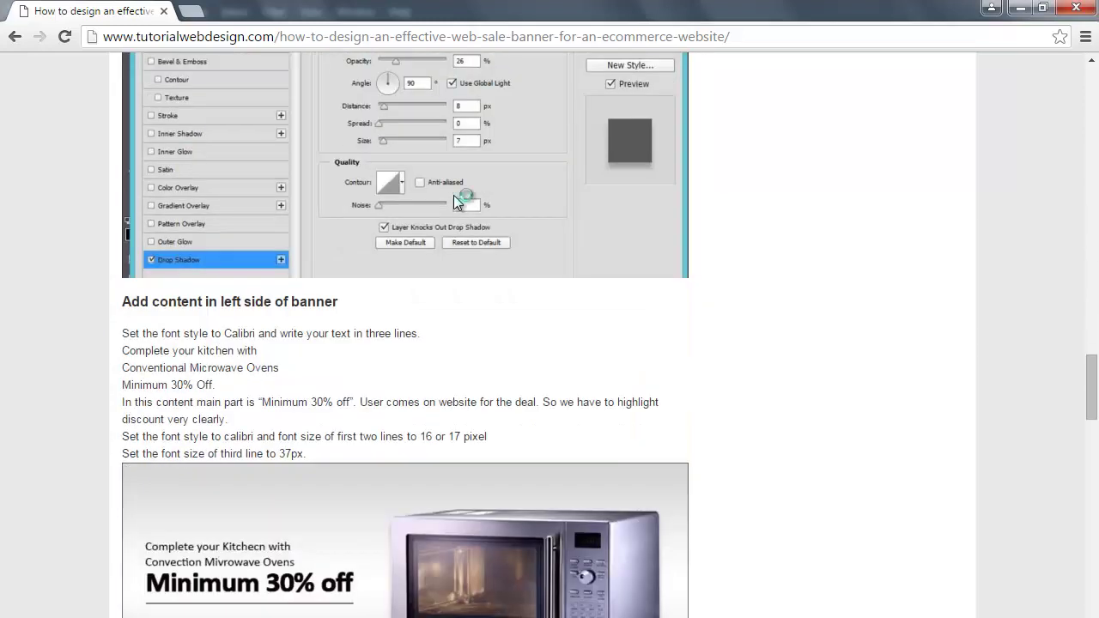
scroll(456, 200, down, 3)
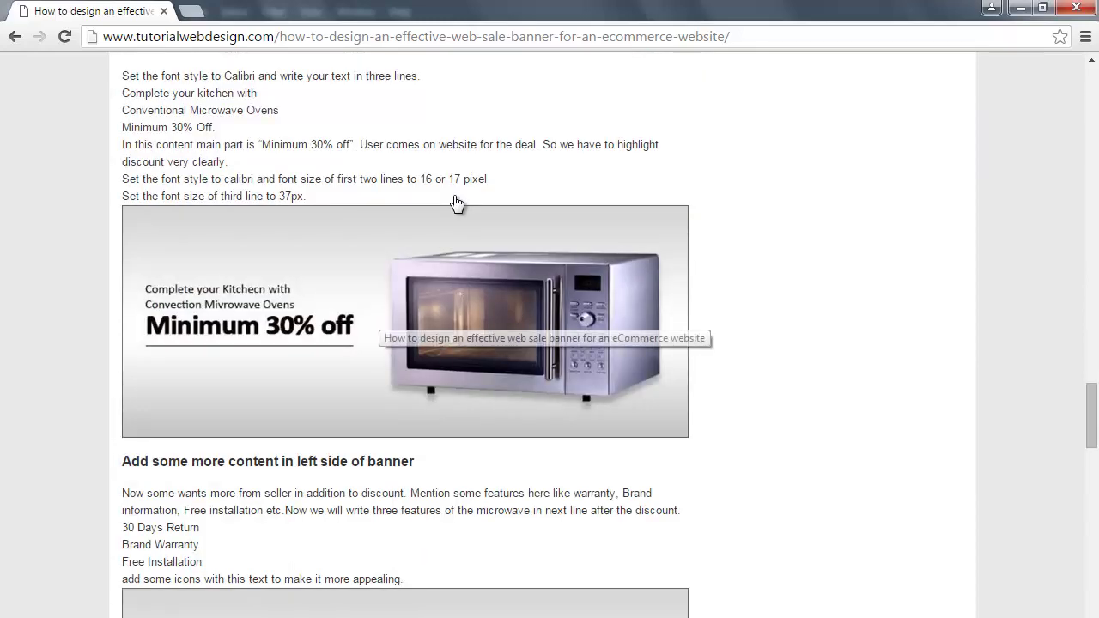
scroll(456, 203, down, 4)
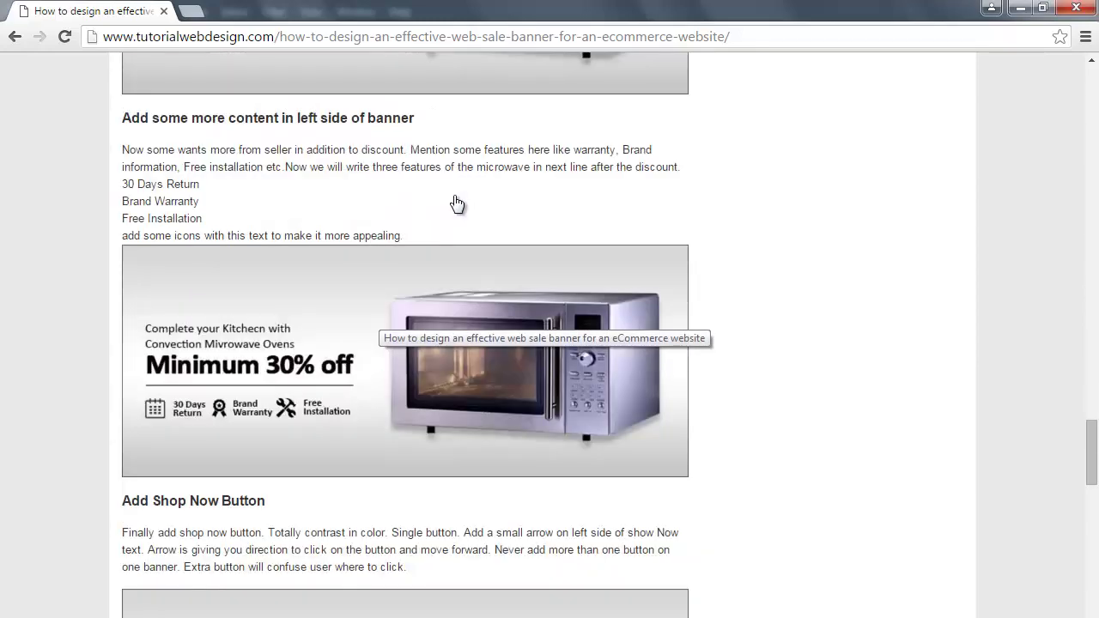
scroll(456, 204, down, 7)
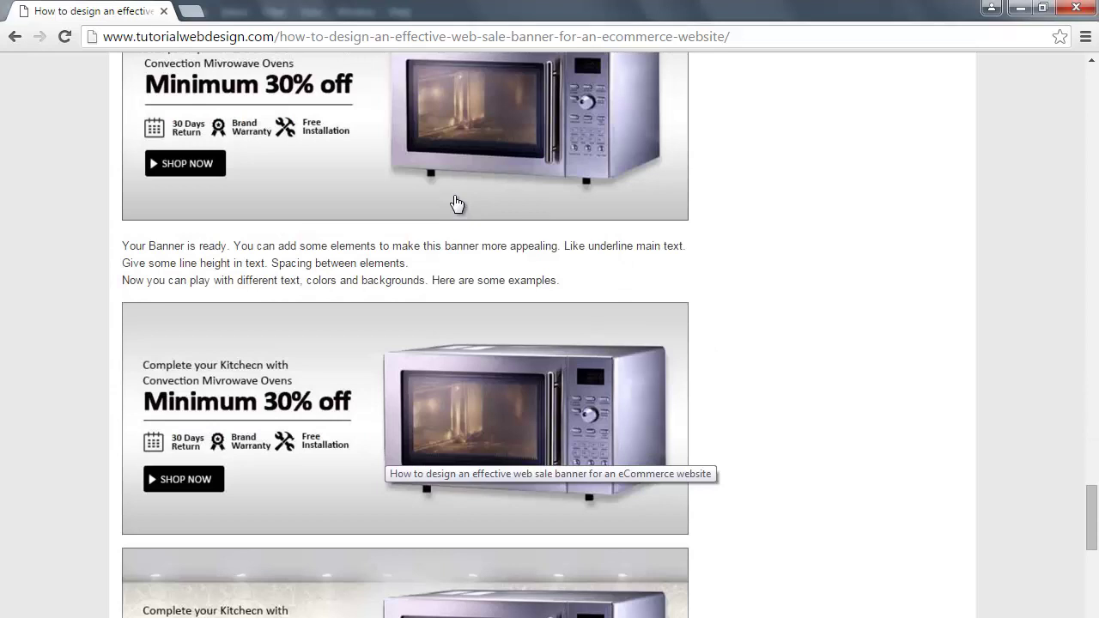
scroll(456, 203, down, 1)
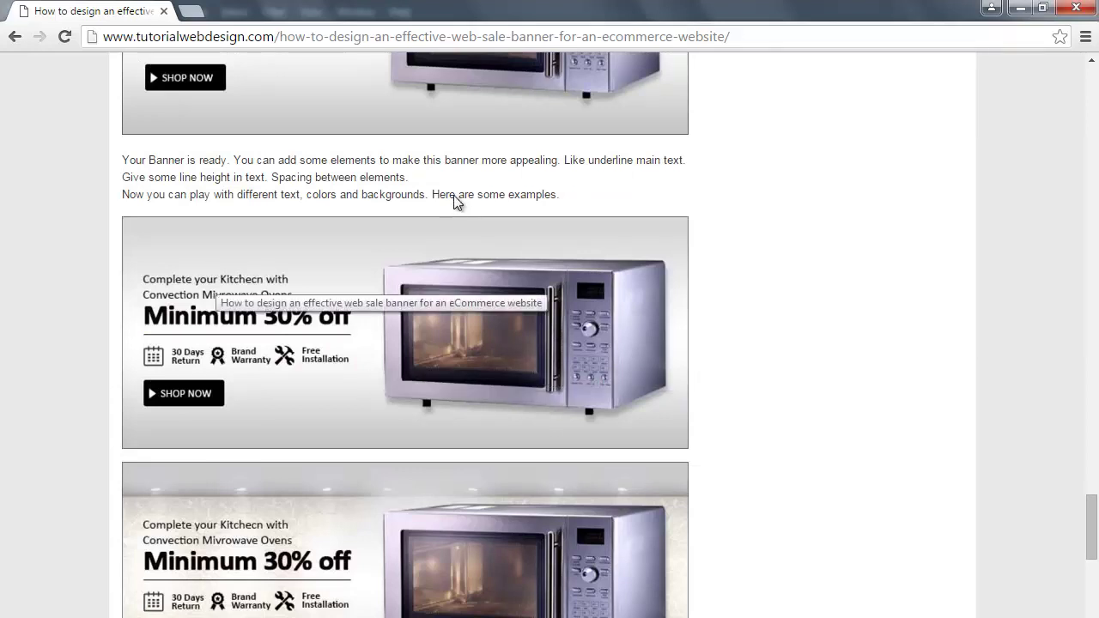
scroll(456, 203, down, 3)
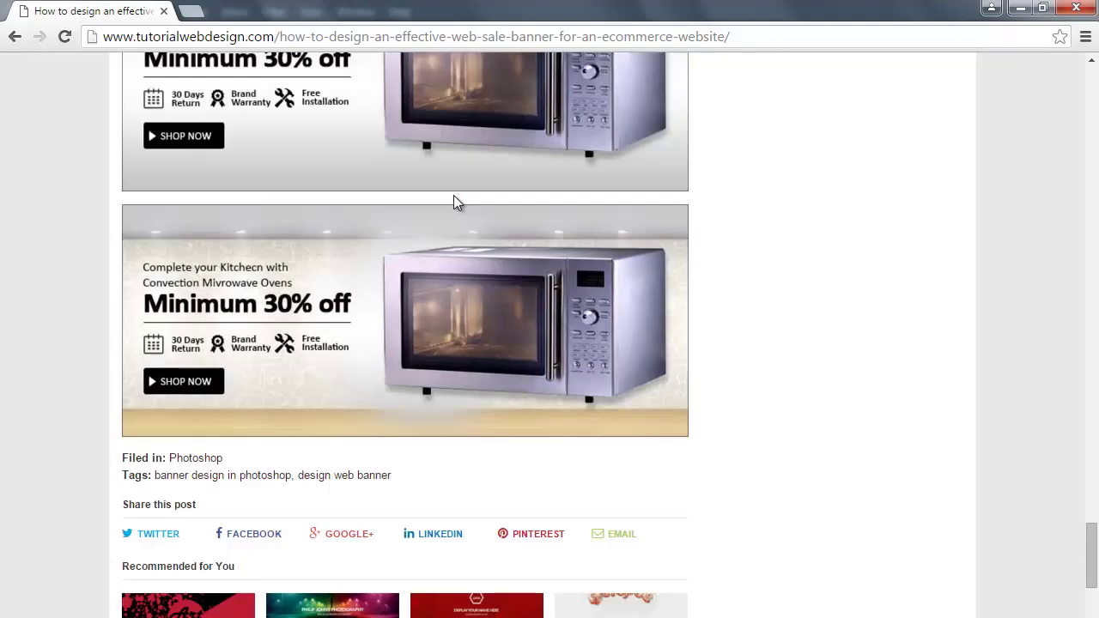
scroll(456, 203, down, 3)
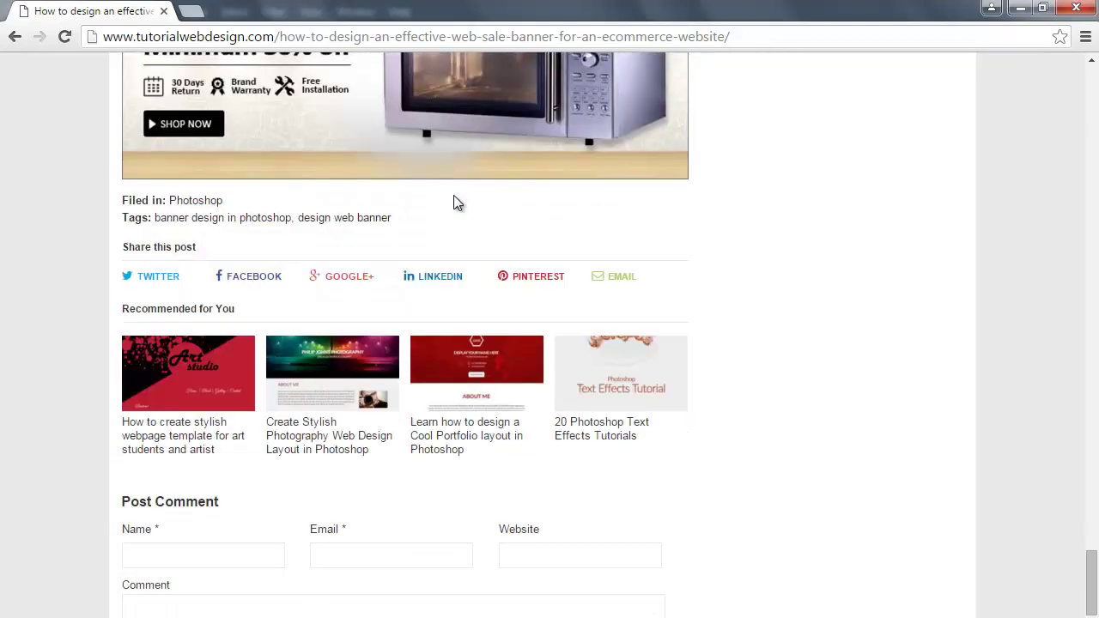
Review the article's introduction, document setup and background gradient sections again, and return to the salewebbanner.psd design in Photoshop
scroll(456, 203, up, 10)
scroll(456, 204, up, 20)
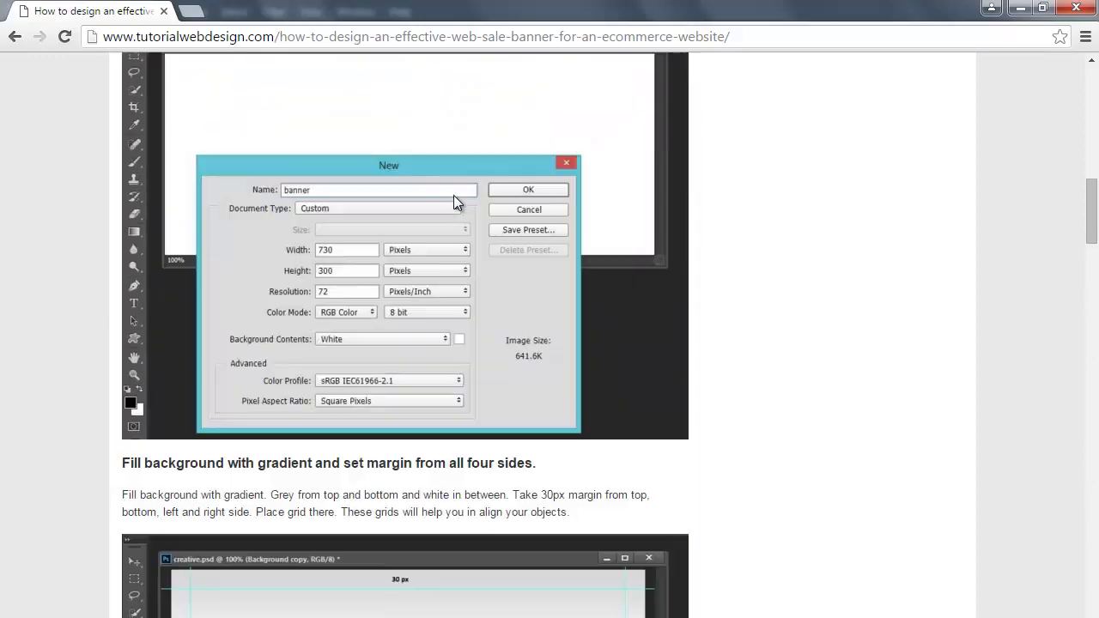
scroll(456, 204, down, 8)
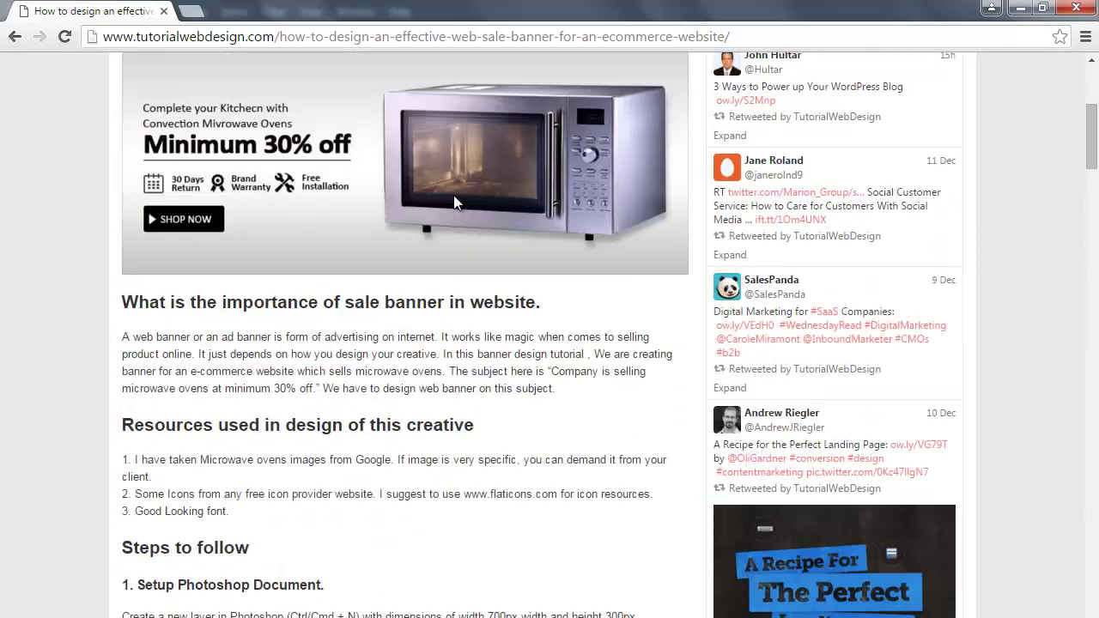
scroll(456, 204, down, 11)
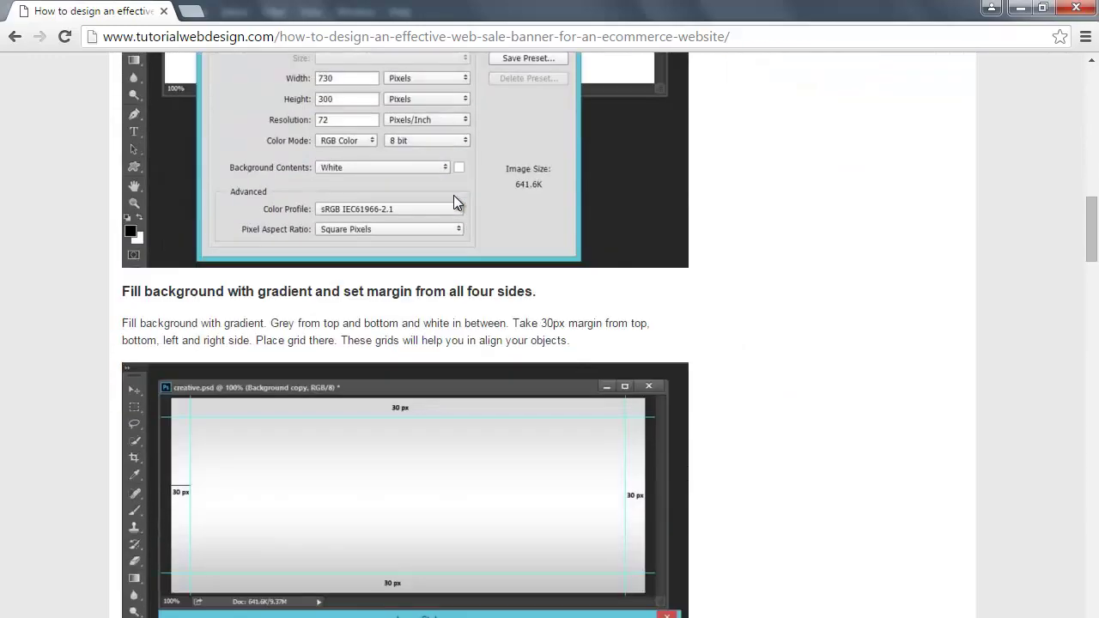
scroll(456, 203, down, 15)
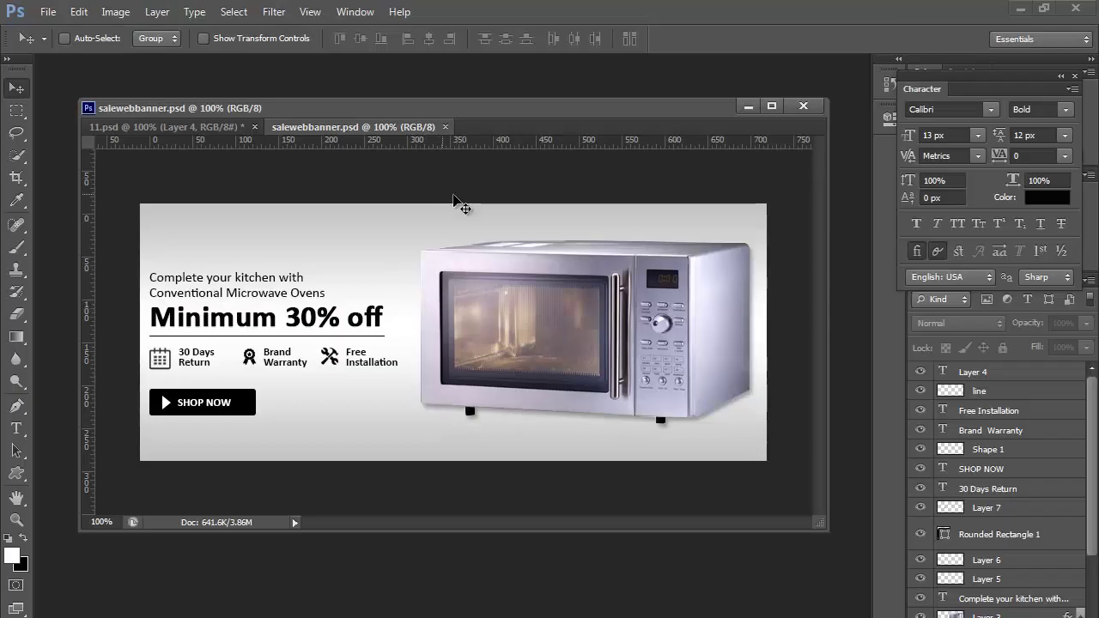
drag(455, 196, 454, 195)
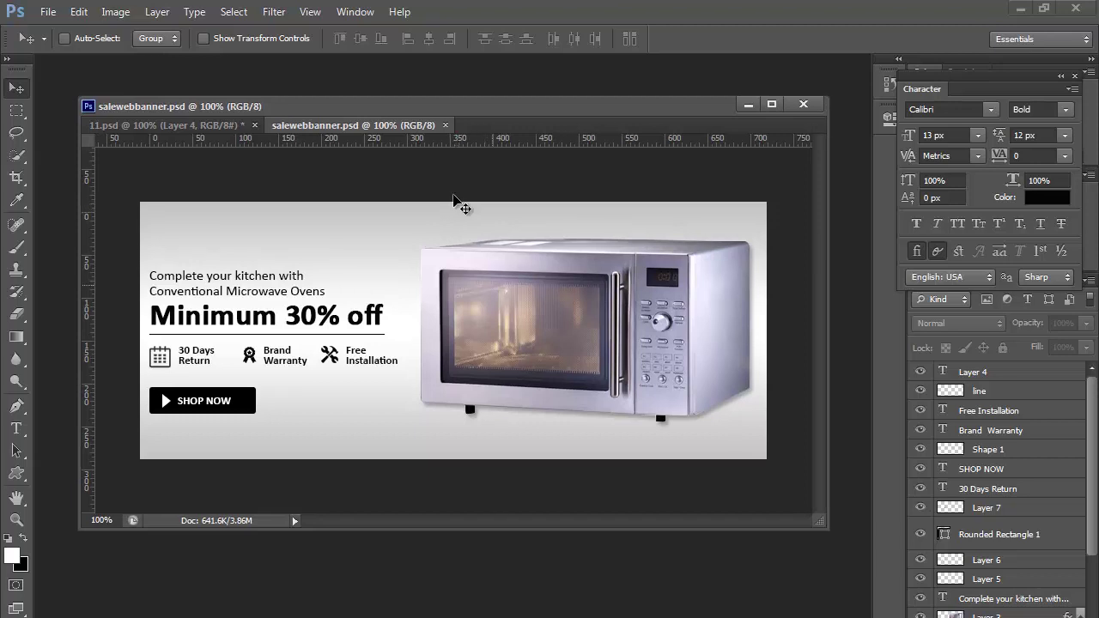